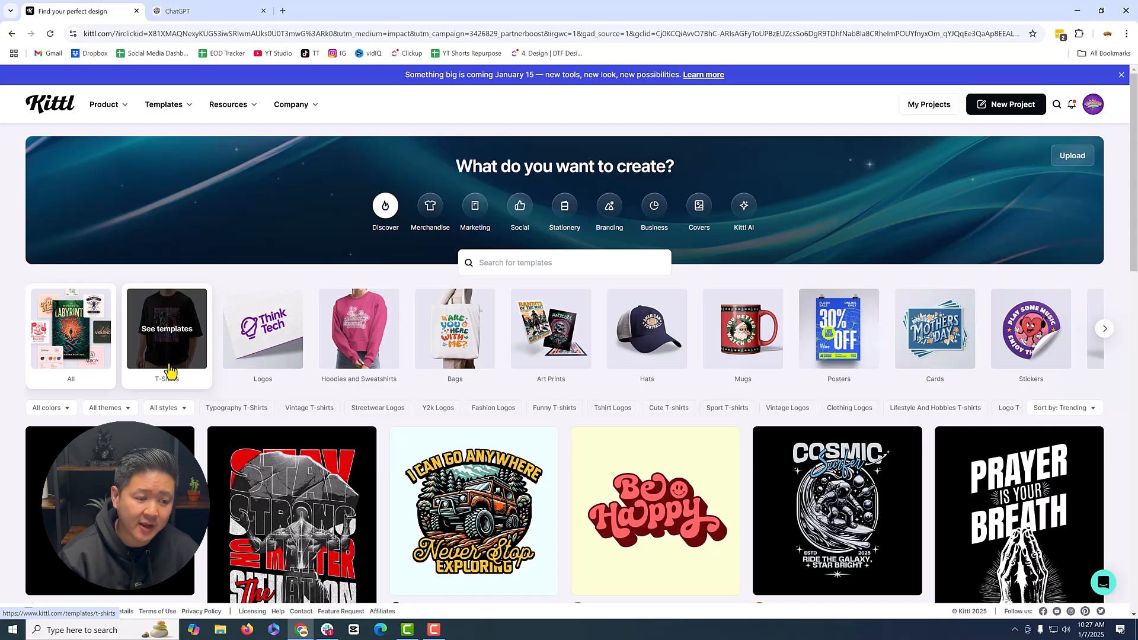
Open the T-Shirts template category and look through its trending designs
{"action": "left_click", "coordinate": [172, 339]}
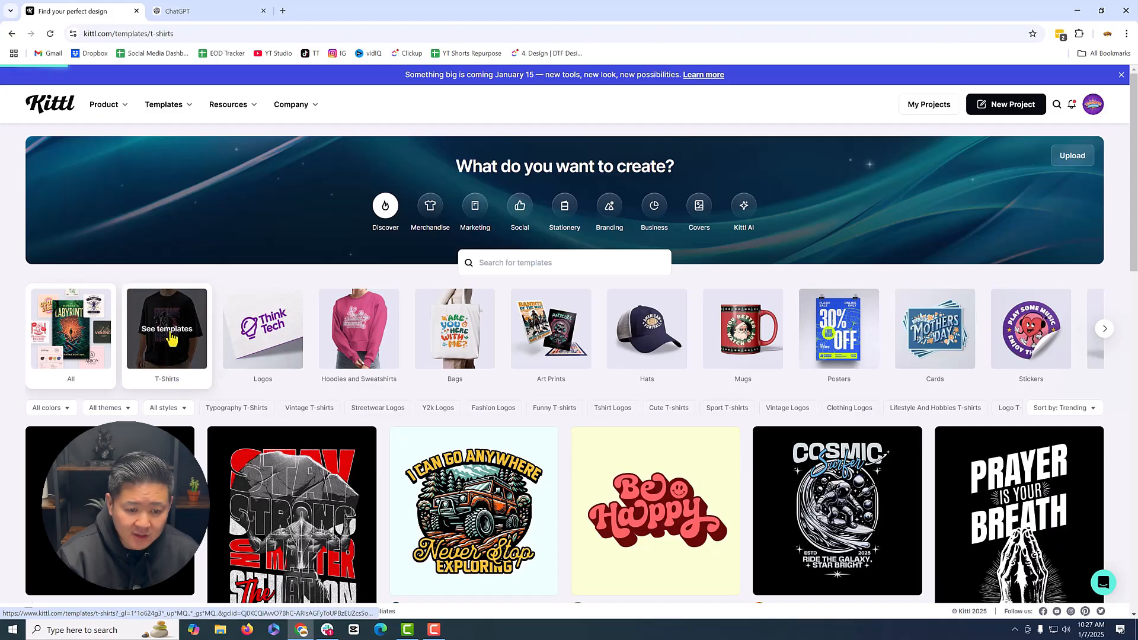
{"action": "scroll", "coordinate": [307, 474], "scroll_direction": "down", "scroll_amount": 1}
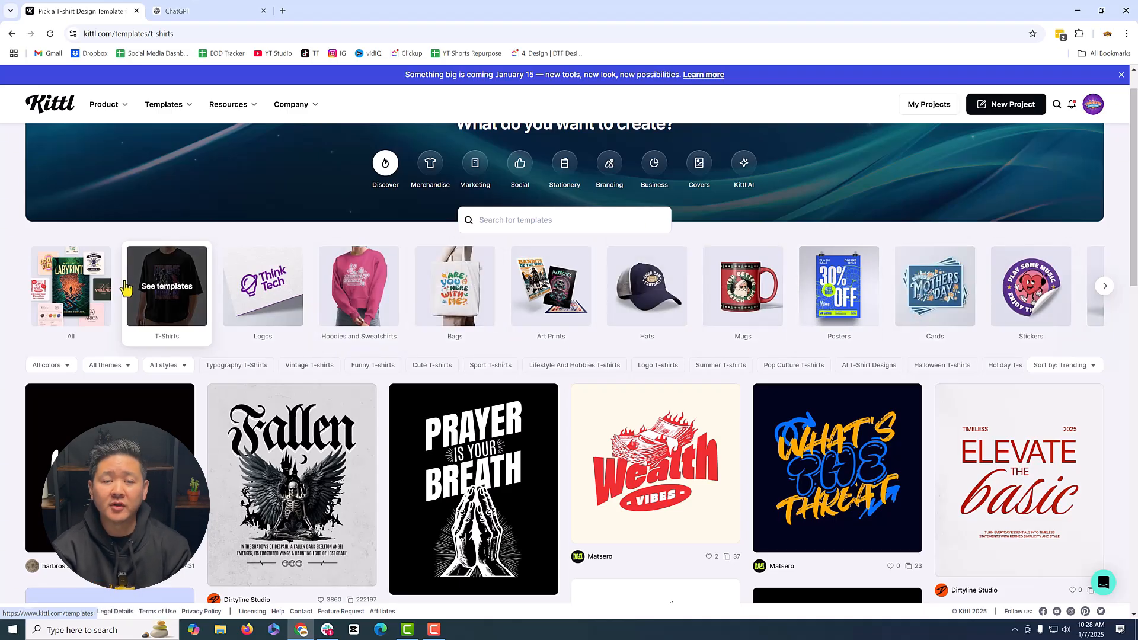
{"action": "scroll", "coordinate": [356, 444], "scroll_direction": "down", "scroll_amount": 3}
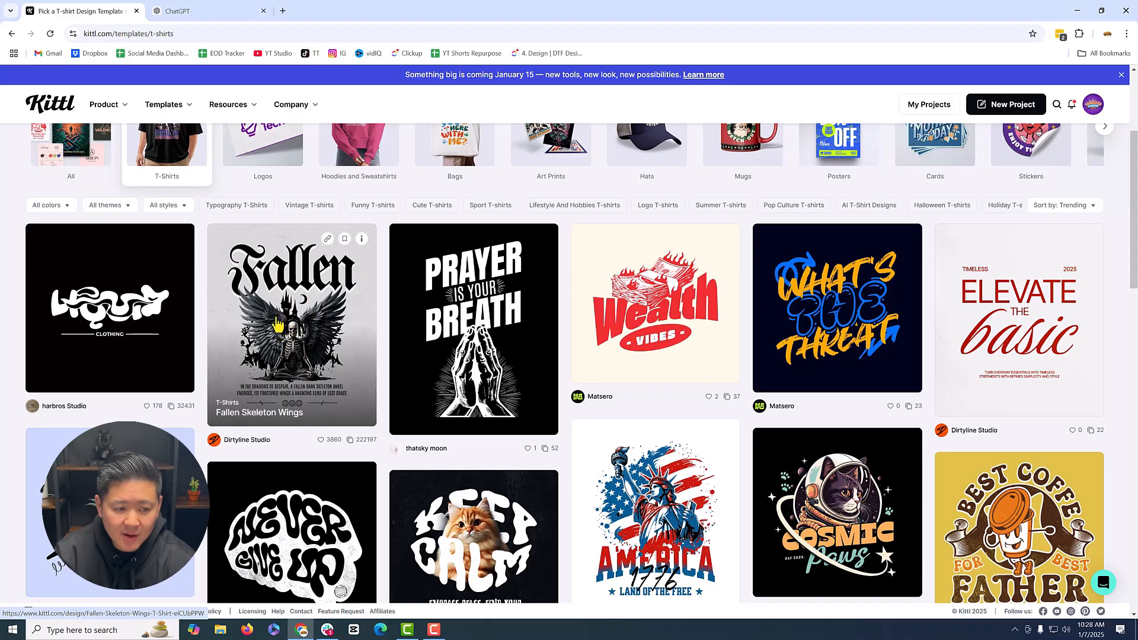
{"action": "scroll", "coordinate": [302, 320], "scroll_direction": "down", "scroll_amount": 2}
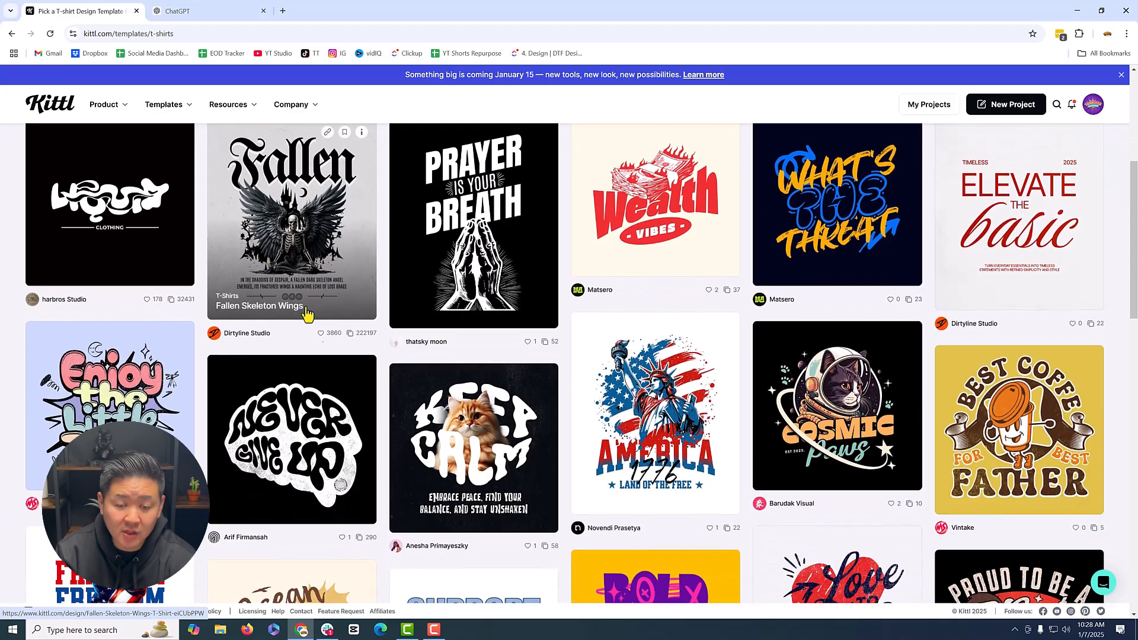
{"action": "scroll", "coordinate": [594, 324], "scroll_direction": "down", "scroll_amount": 5}
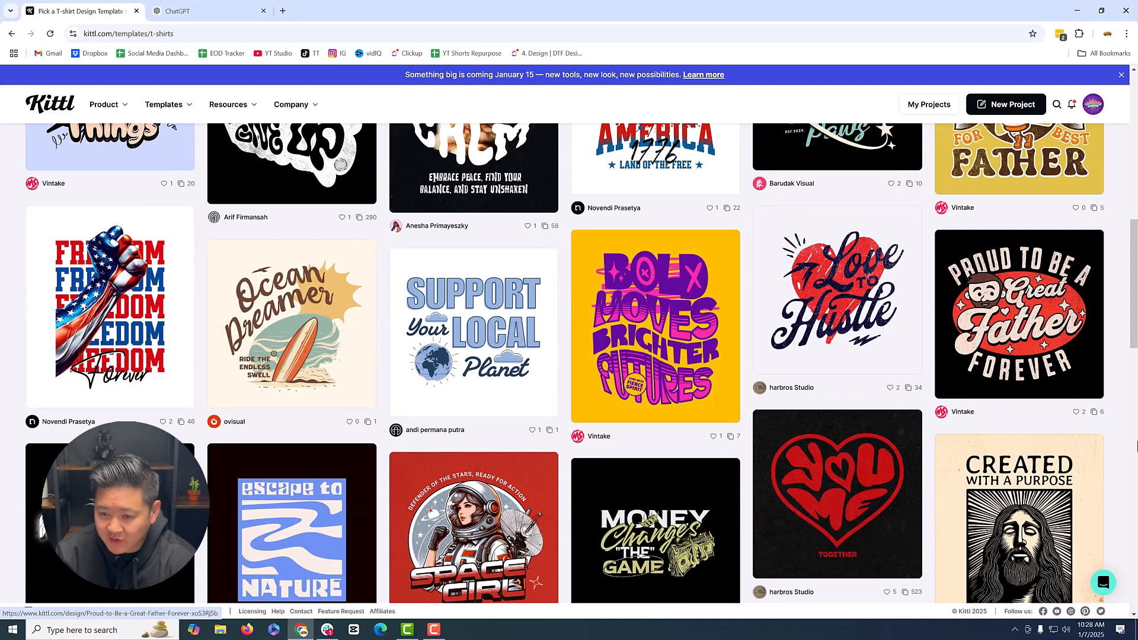
{"action": "scroll", "coordinate": [1077, 425], "scroll_direction": "down", "scroll_amount": 3}
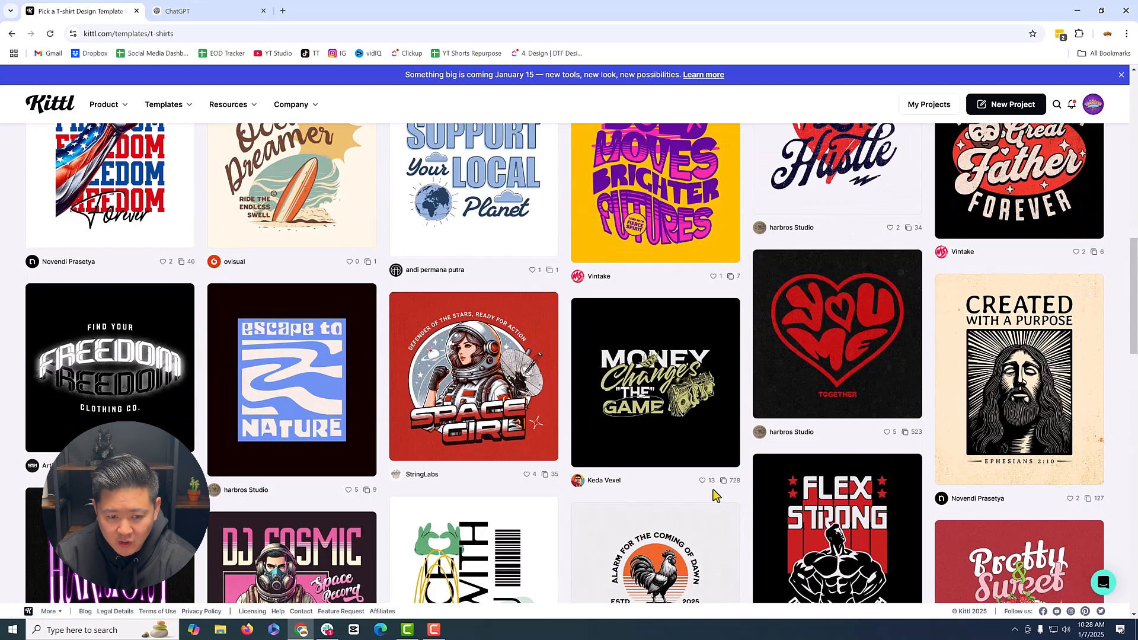
{"action": "scroll", "coordinate": [1076, 472], "scroll_direction": "down", "scroll_amount": 8}
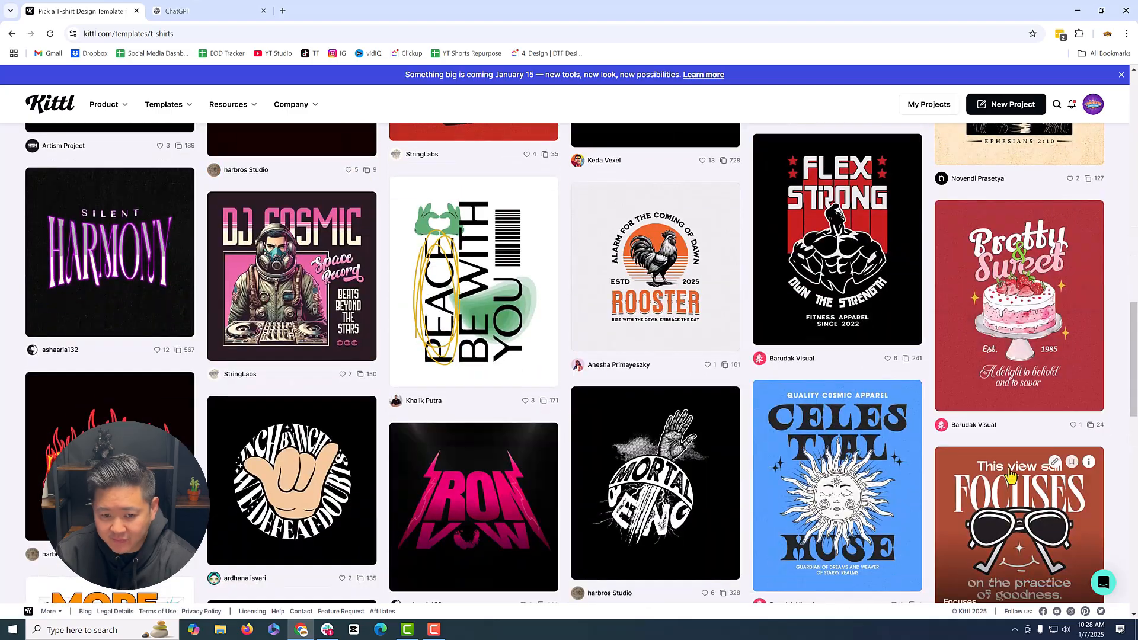
{"action": "scroll", "coordinate": [261, 485], "scroll_direction": "down", "scroll_amount": 5}
{"action": "scroll", "coordinate": [1044, 393], "scroll_direction": "up", "scroll_amount": 20}
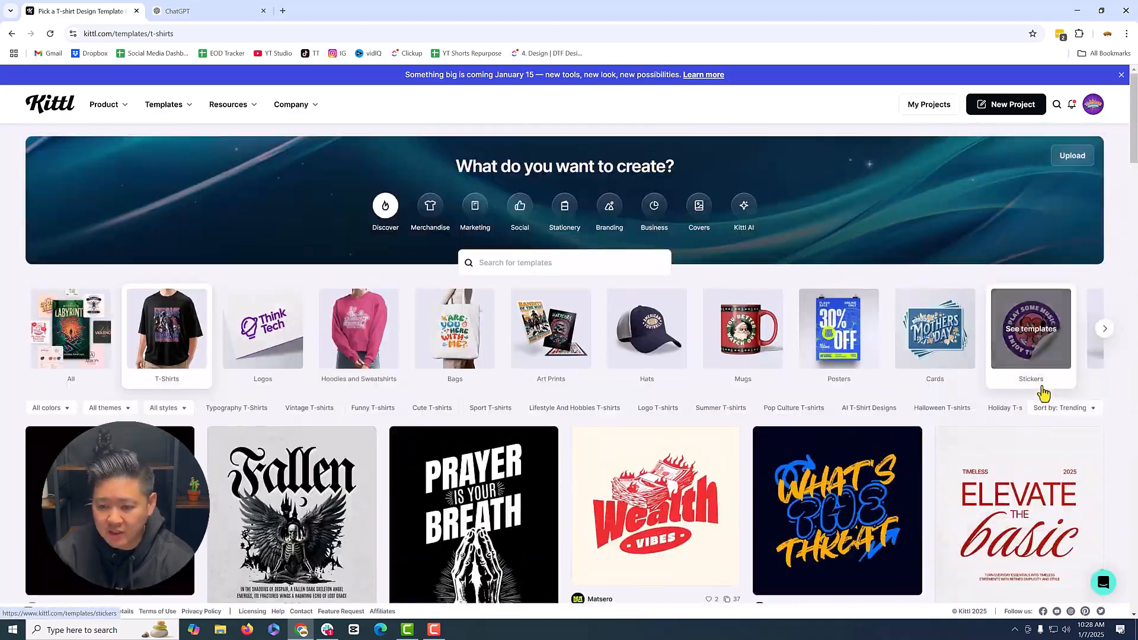
Sort the T-shirt templates by Recent and look through the designs
{"action": "left_click", "coordinate": [1067, 408]}
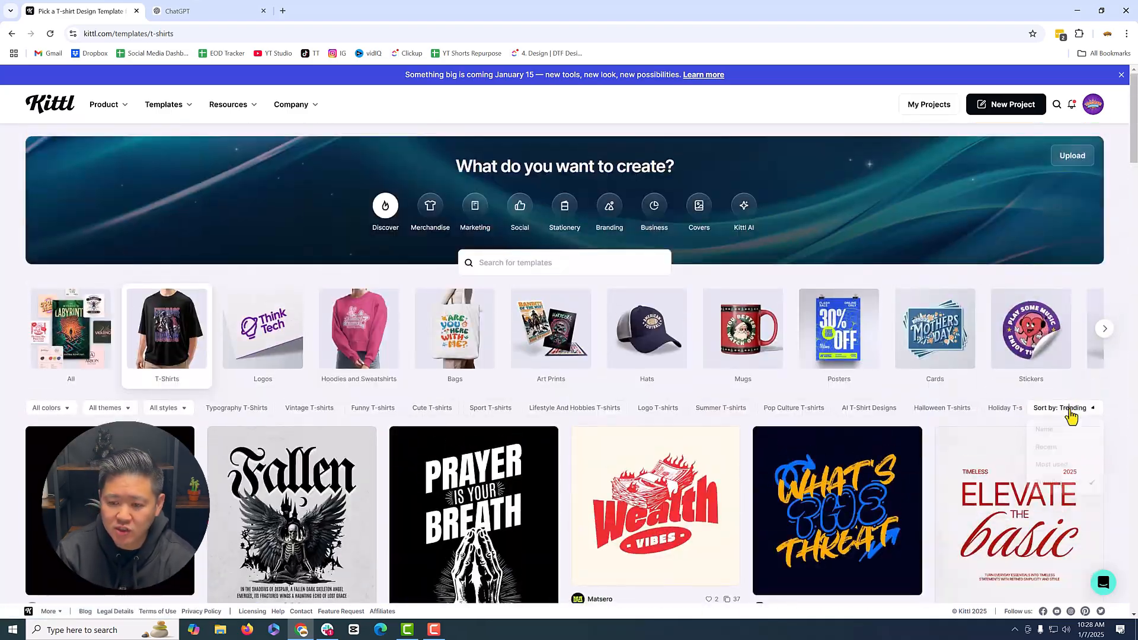
{"action": "left_click", "coordinate": [1056, 452]}
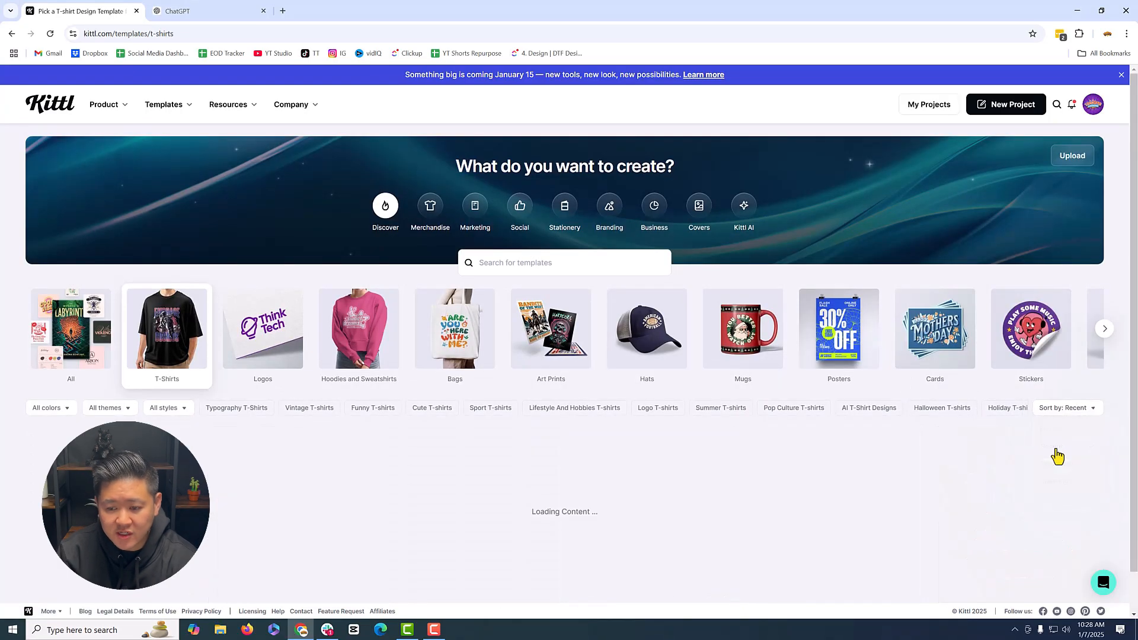
{"action": "scroll", "coordinate": [589, 449], "scroll_direction": "down", "scroll_amount": 1}
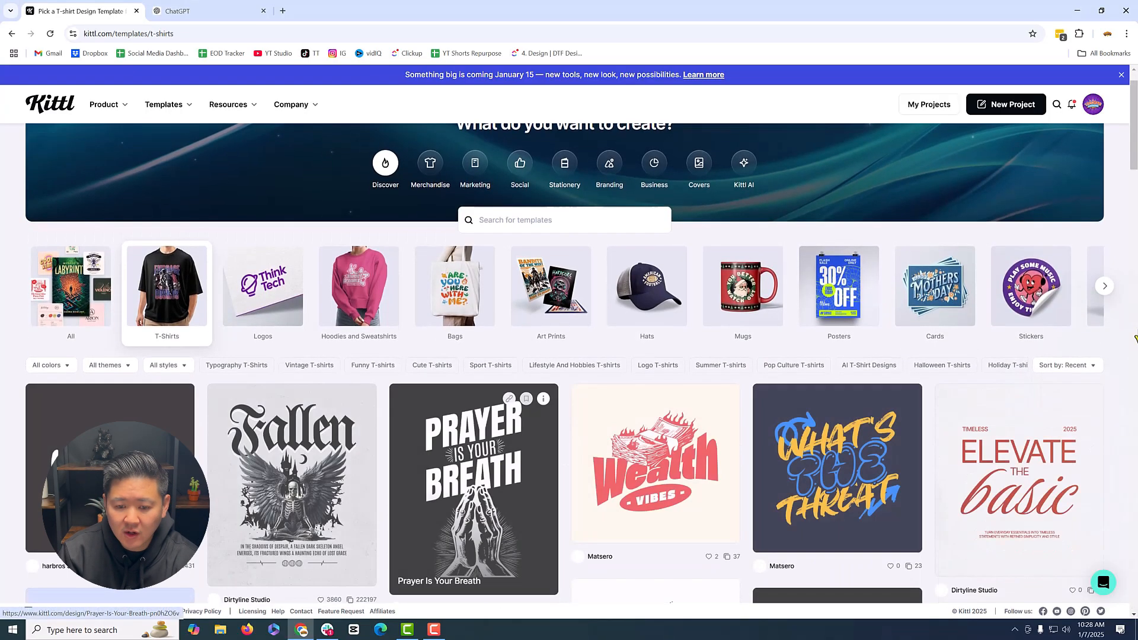
{"action": "scroll", "coordinate": [839, 379], "scroll_direction": "down", "scroll_amount": 3}
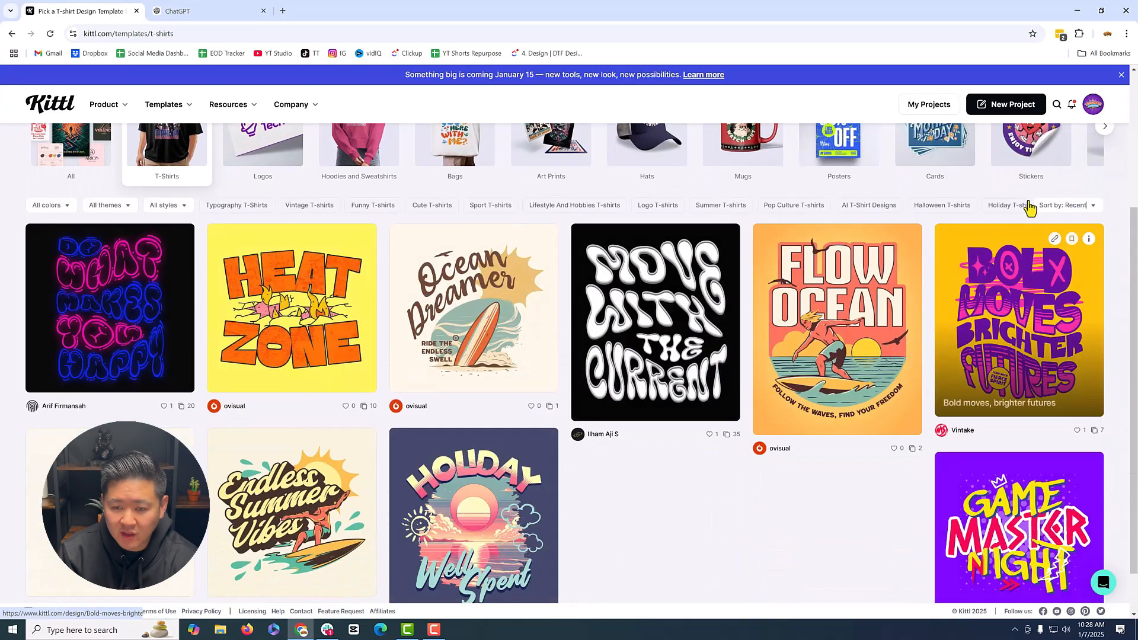
Sort the T-shirt templates by Most used and open the "Angel" template with the repeated "blessed" lettering in the editor
{"action": "left_click", "coordinate": [1061, 207]}
{"action": "left_click", "coordinate": [1057, 265]}
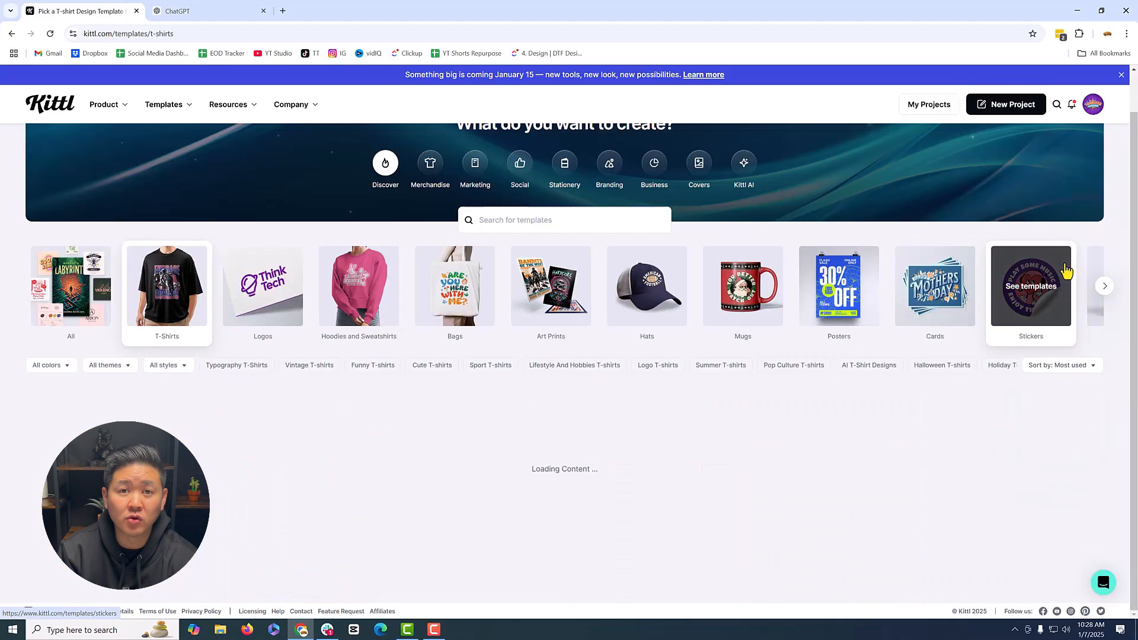
{"action": "scroll", "coordinate": [716, 309], "scroll_direction": "down", "scroll_amount": 3}
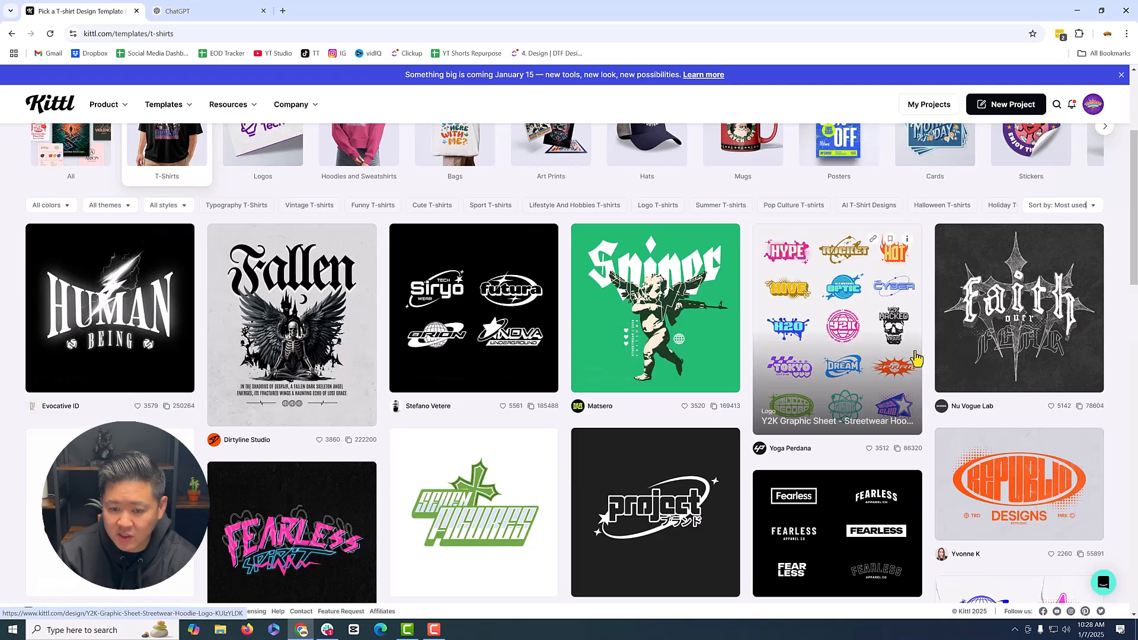
{"action": "scroll", "coordinate": [677, 336], "scroll_direction": "down", "scroll_amount": 3}
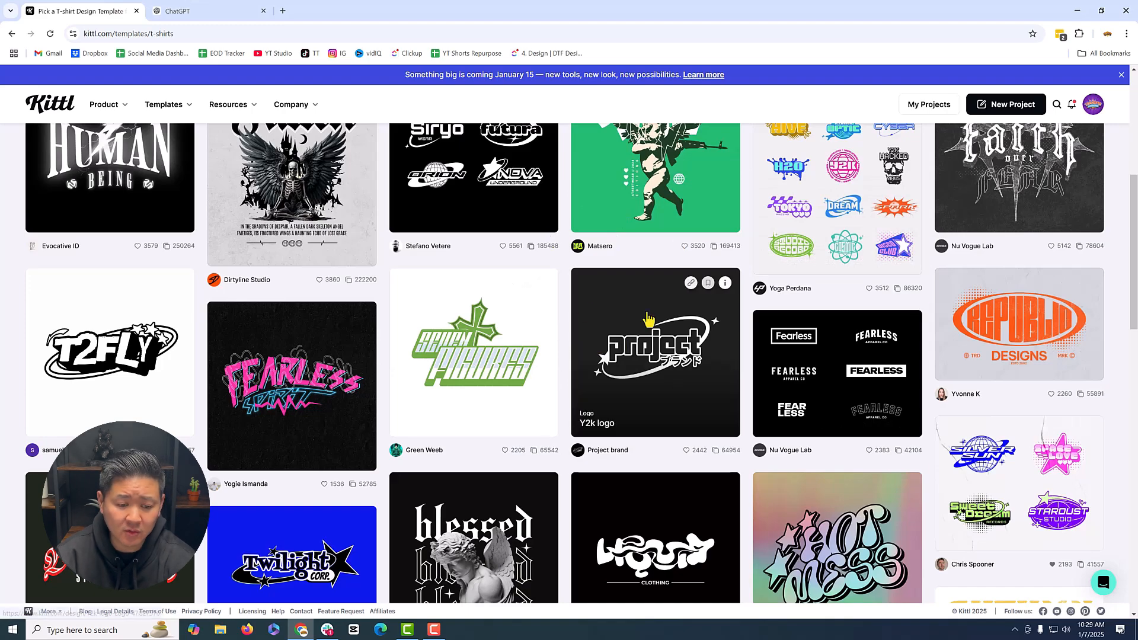
{"action": "scroll", "coordinate": [642, 314], "scroll_direction": "down", "scroll_amount": 4}
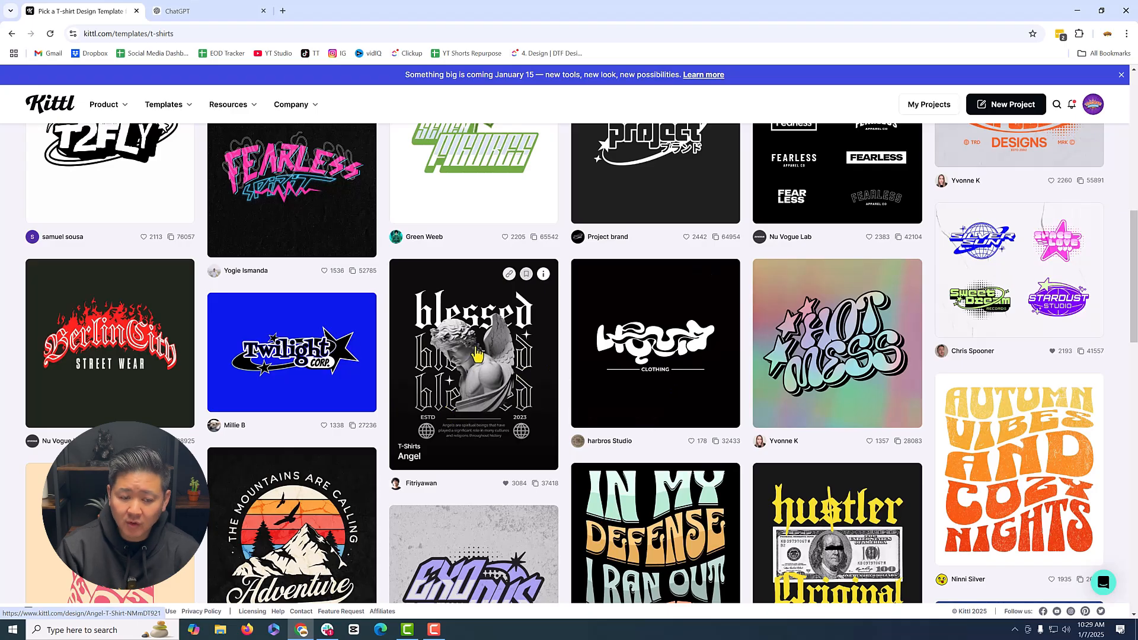
{"action": "left_click", "coordinate": [502, 393]}
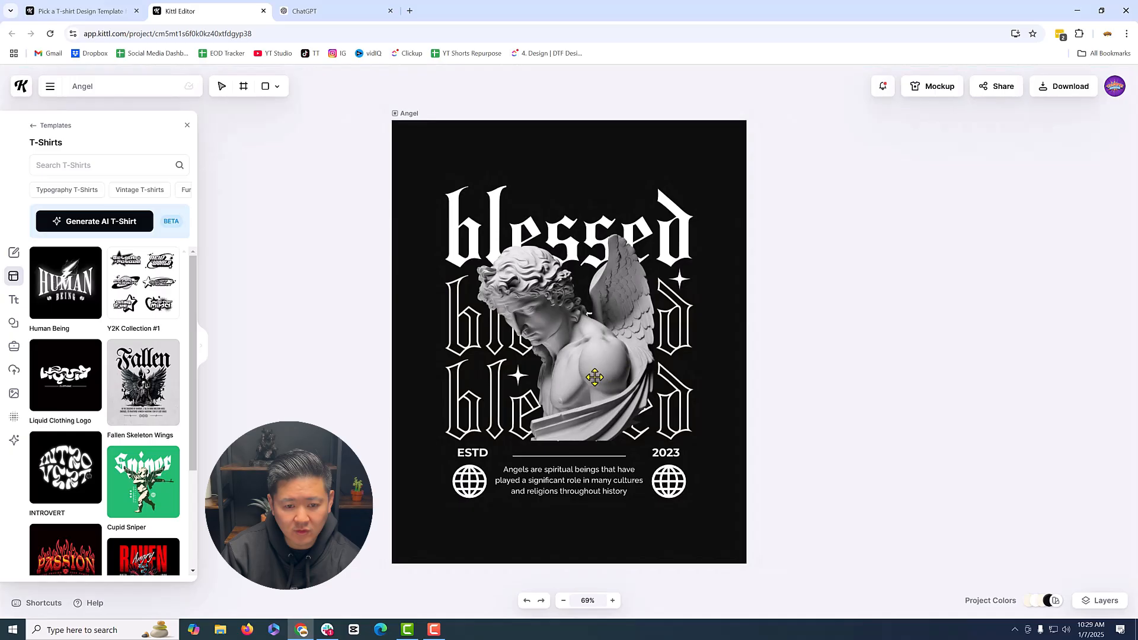
{"action": "left_click", "coordinate": [595, 364]}
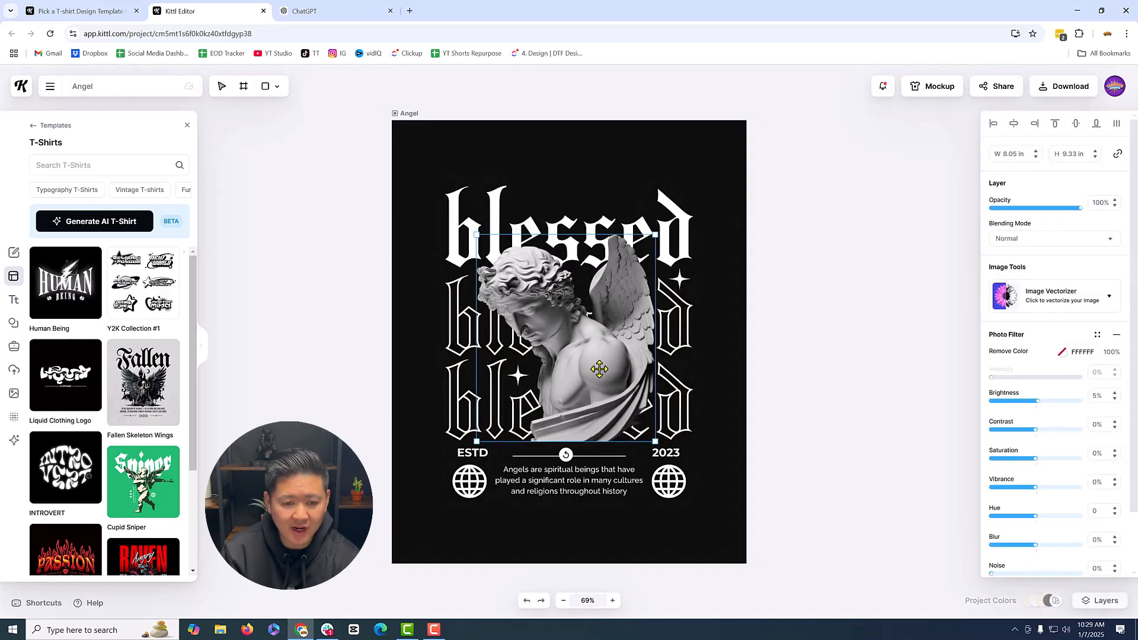
{"action": "key", "text": "Delete"}
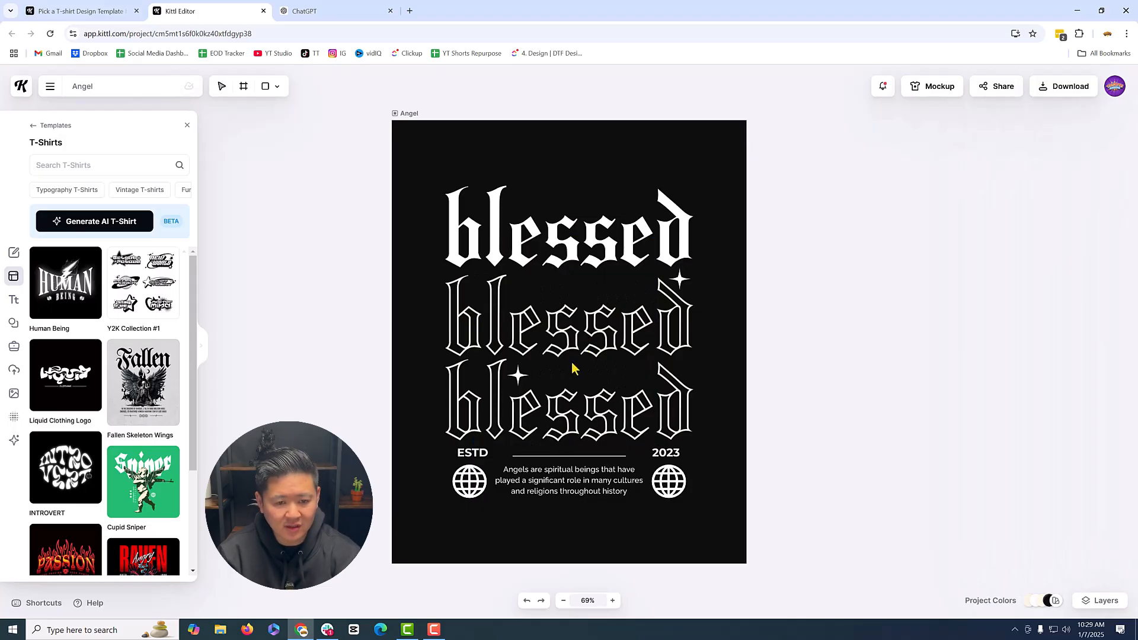
{"action": "key", "text": "ctrl+z"}
Delete the angel statue image from the "blessed" design
{"action": "left_click", "coordinate": [580, 332]}
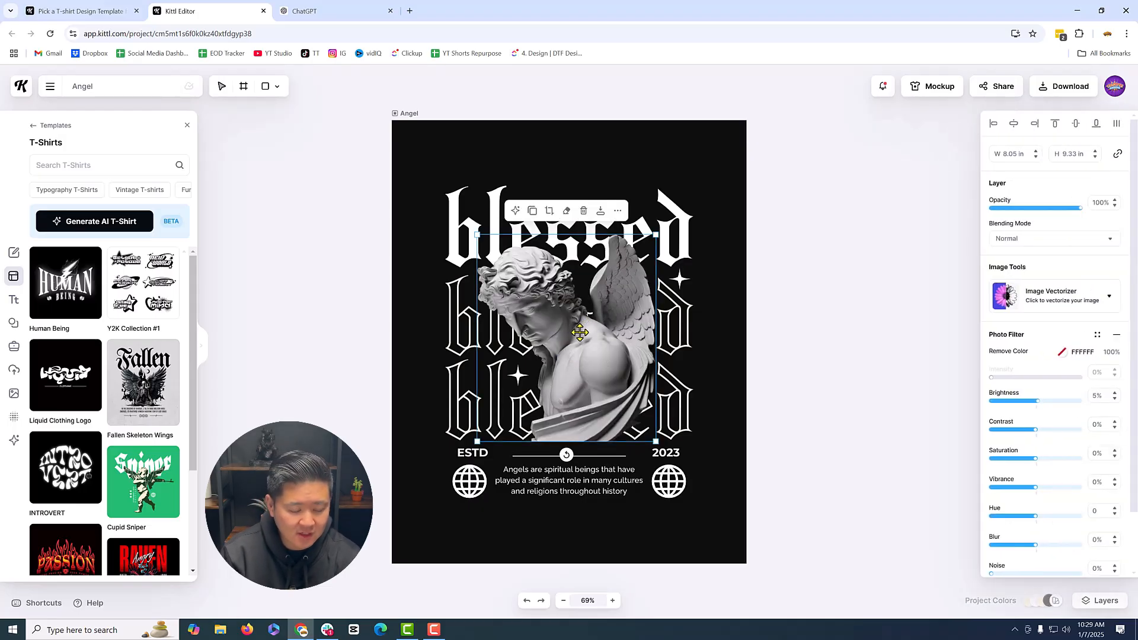
{"action": "key", "text": "Delete"}
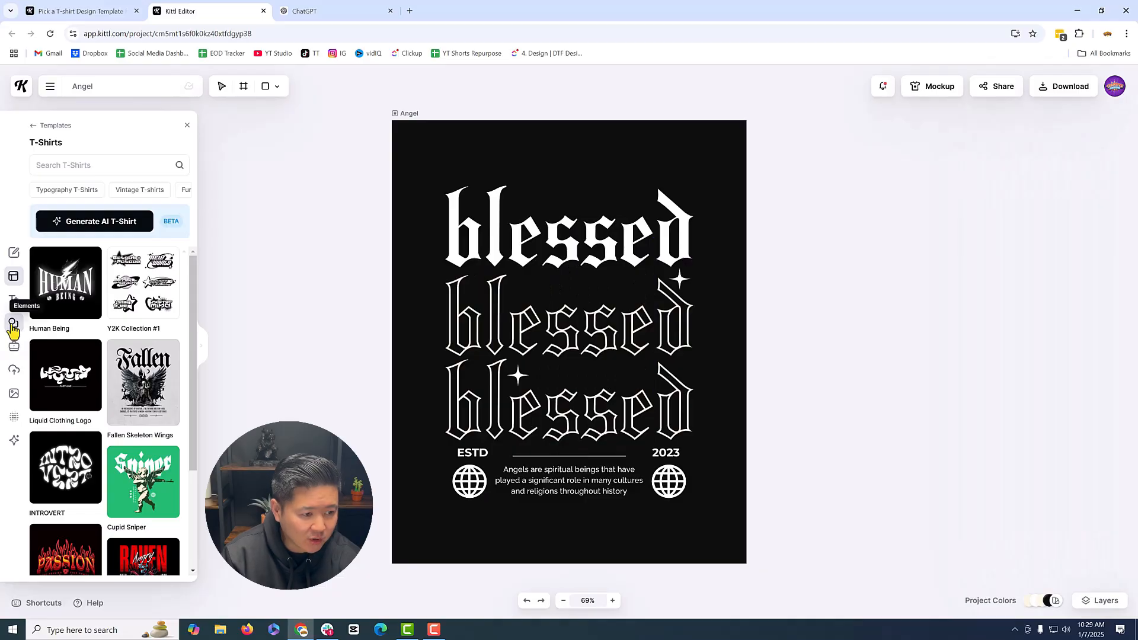
Open the elements library and look through its Shapes categories, such as text boxes, frames and ticket shapes
{"action": "left_click", "coordinate": [13, 324]}
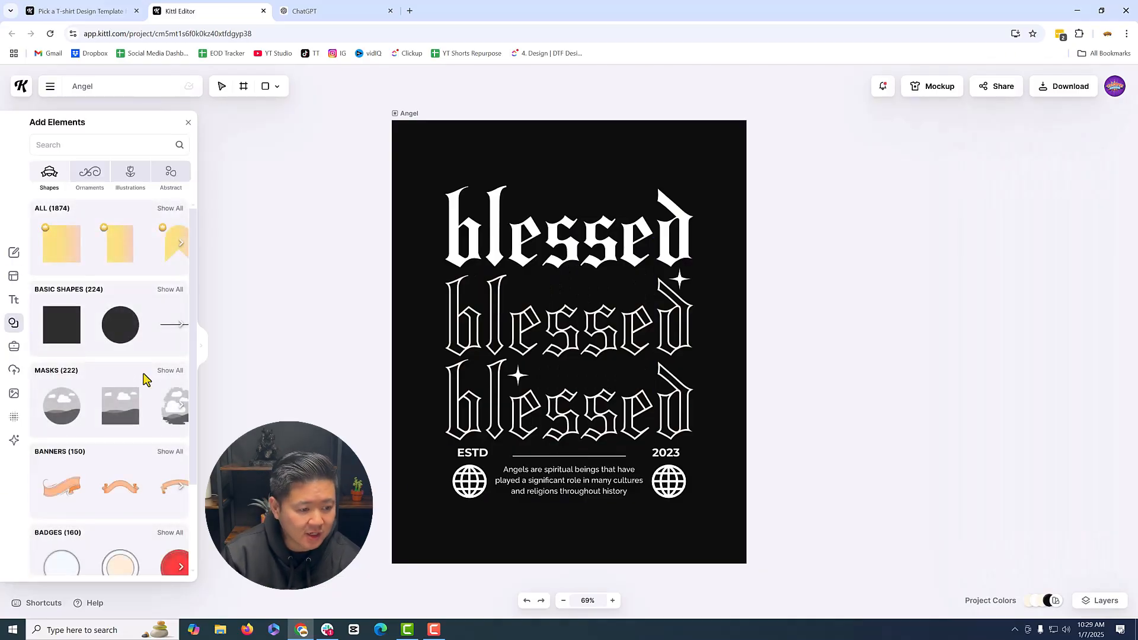
{"action": "scroll", "coordinate": [145, 379], "scroll_direction": "down", "scroll_amount": 2}
{"action": "scroll", "coordinate": [145, 388], "scroll_direction": "down", "scroll_amount": 8}
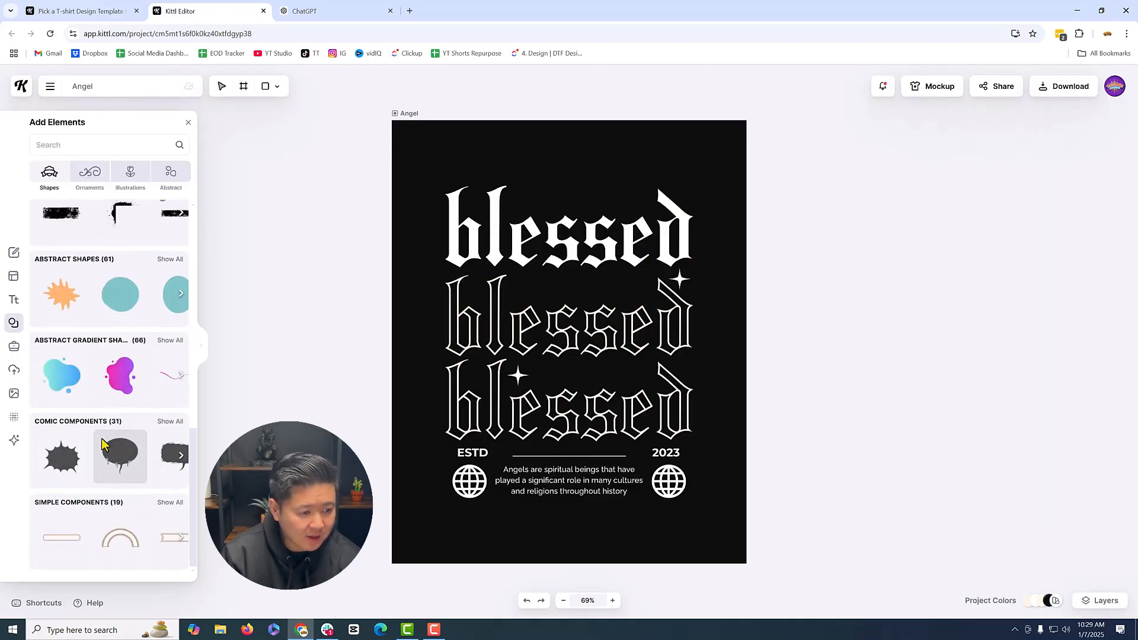
{"action": "scroll", "coordinate": [122, 409], "scroll_direction": "down", "scroll_amount": 8}
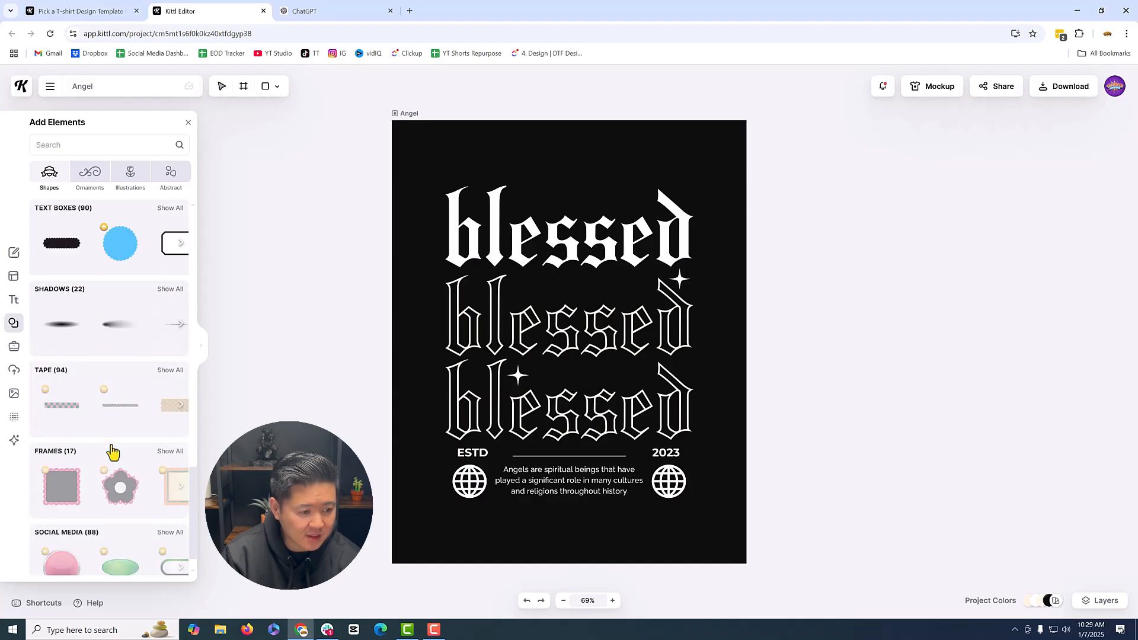
{"action": "scroll", "coordinate": [91, 422], "scroll_direction": "down", "scroll_amount": 8}
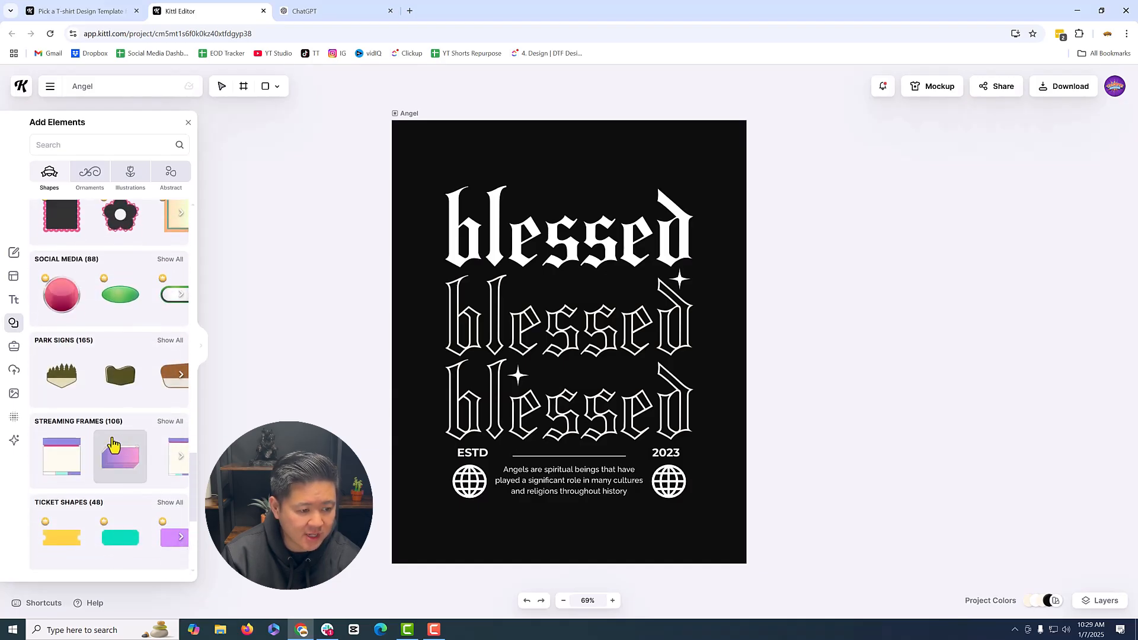
{"action": "scroll", "coordinate": [112, 435], "scroll_direction": "down", "scroll_amount": 1}
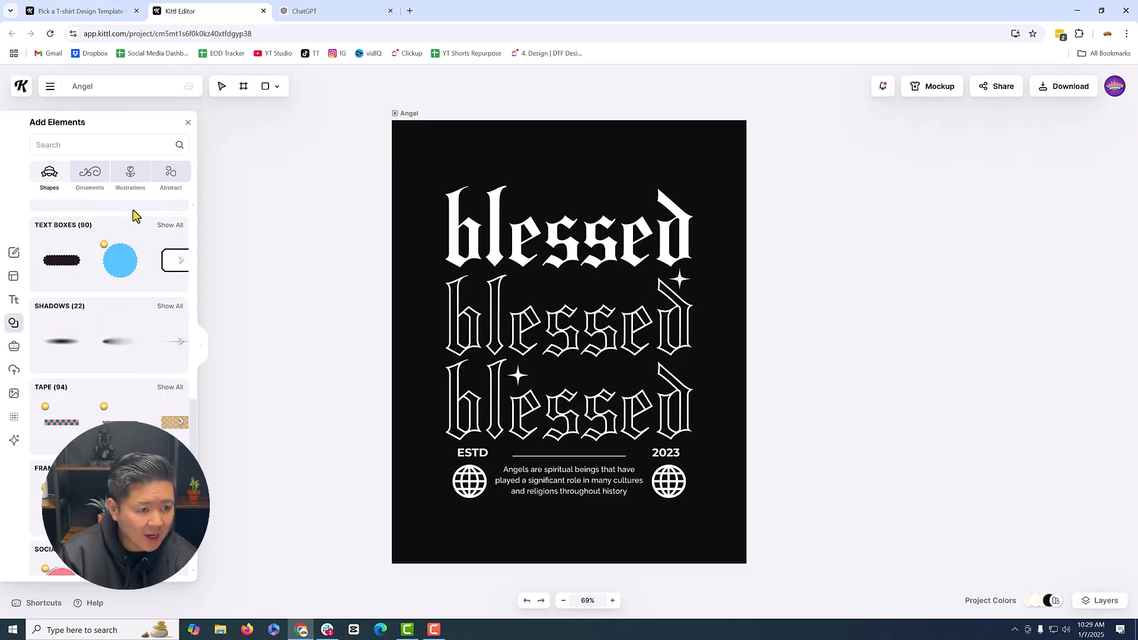
Show all Y2K illustrations in the expanded elements library and look through them for a graphic that suits the "blessed" design
{"action": "left_click", "coordinate": [125, 177]}
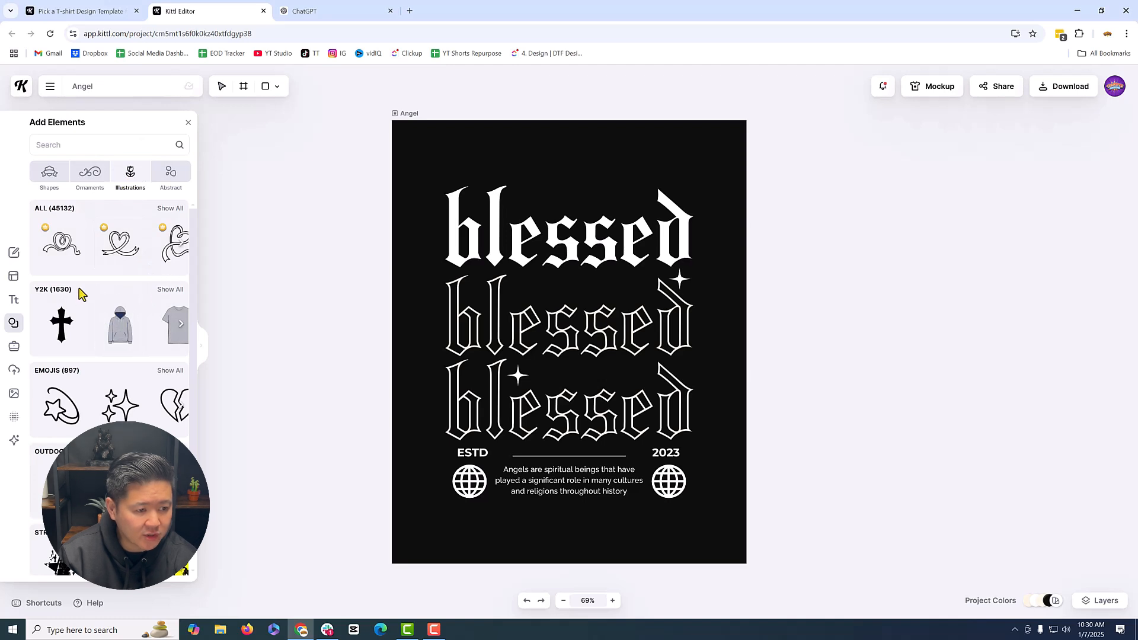
{"action": "left_click", "coordinate": [171, 290]}
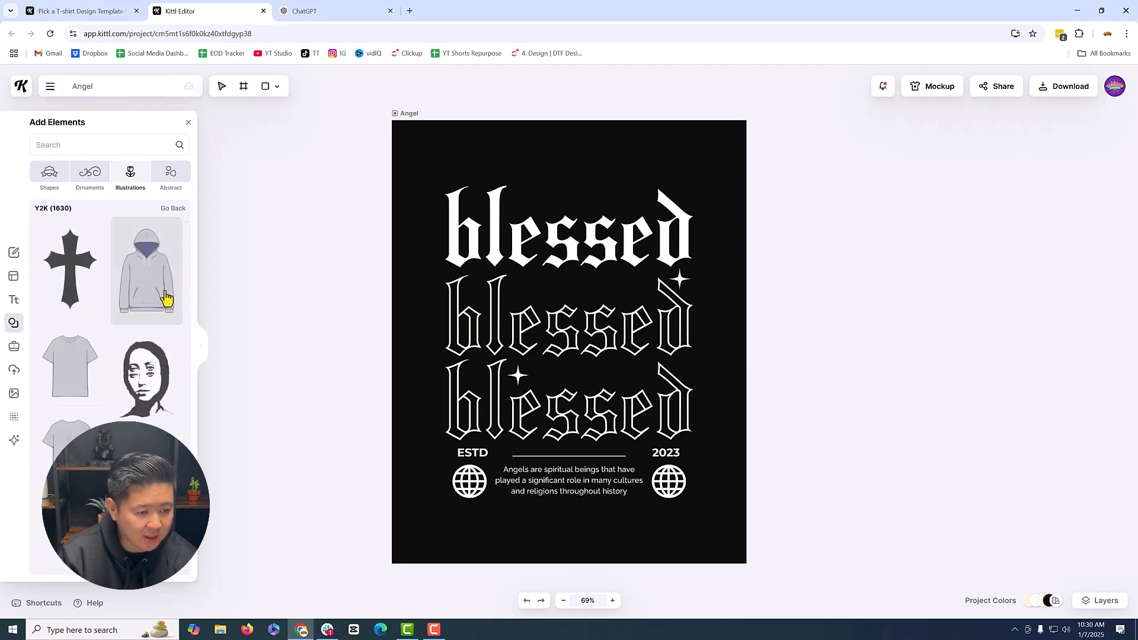
{"action": "scroll", "coordinate": [166, 298], "scroll_direction": "down", "scroll_amount": 10}
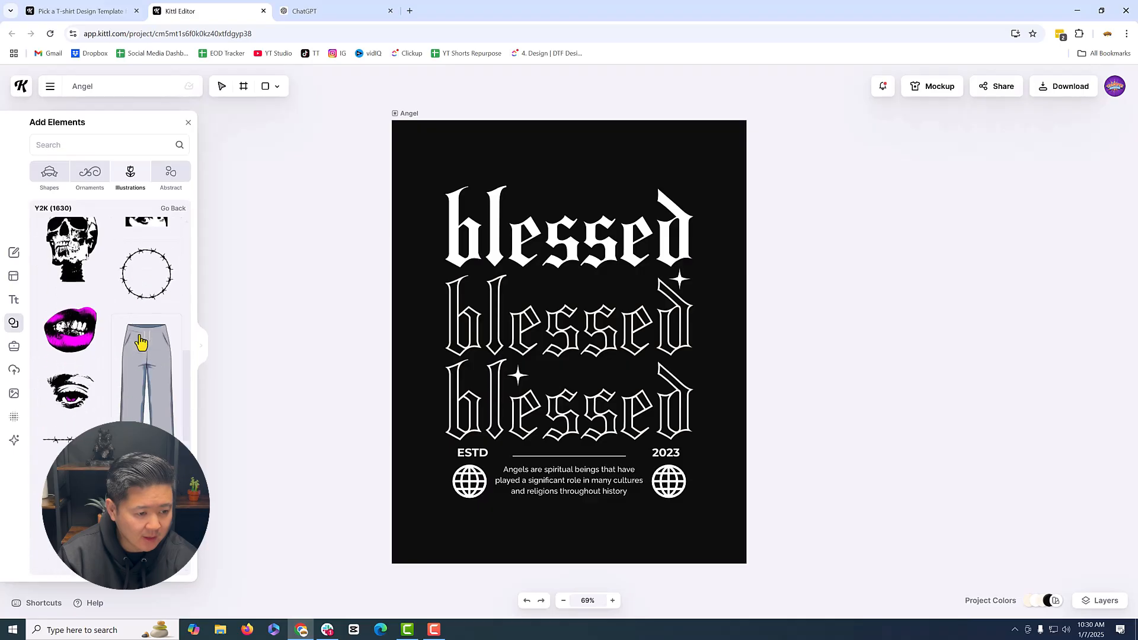
{"action": "scroll", "coordinate": [140, 342], "scroll_direction": "up", "scroll_amount": 5}
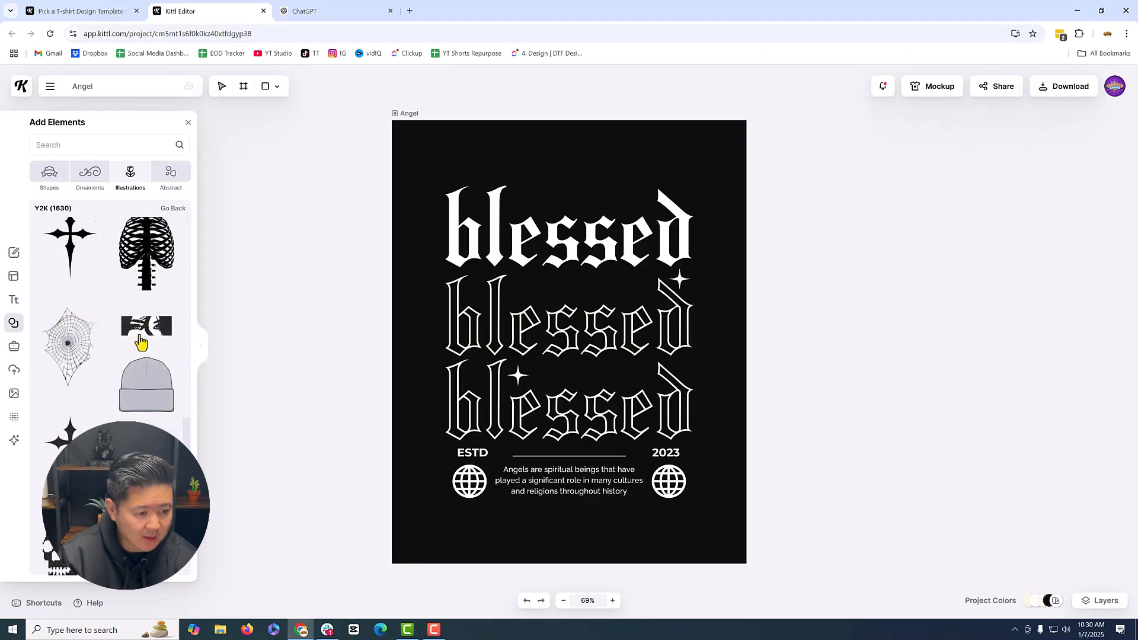
{"action": "left_click", "coordinate": [198, 347]}
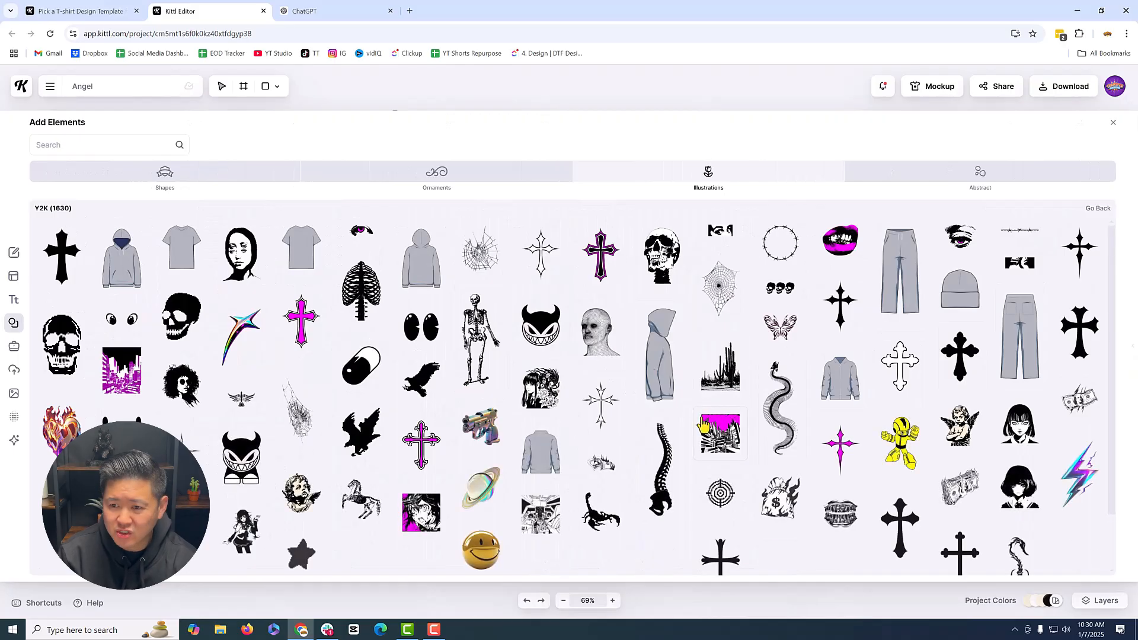
{"action": "scroll", "coordinate": [703, 425], "scroll_direction": "down", "scroll_amount": 3}
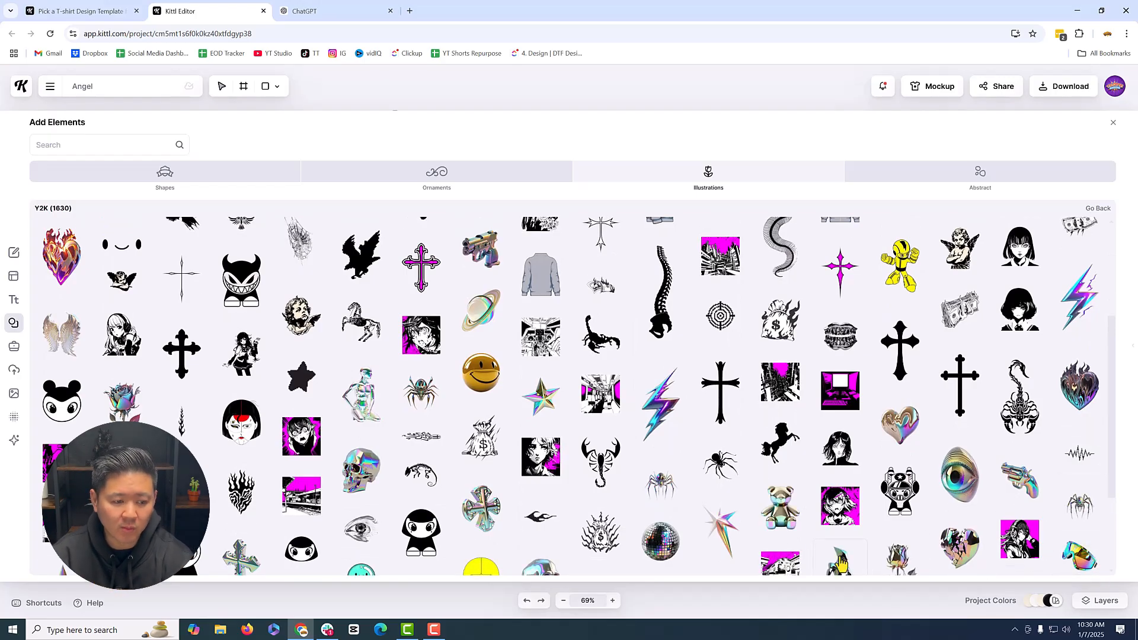
{"action": "scroll", "coordinate": [516, 483], "scroll_direction": "down", "scroll_amount": 2}
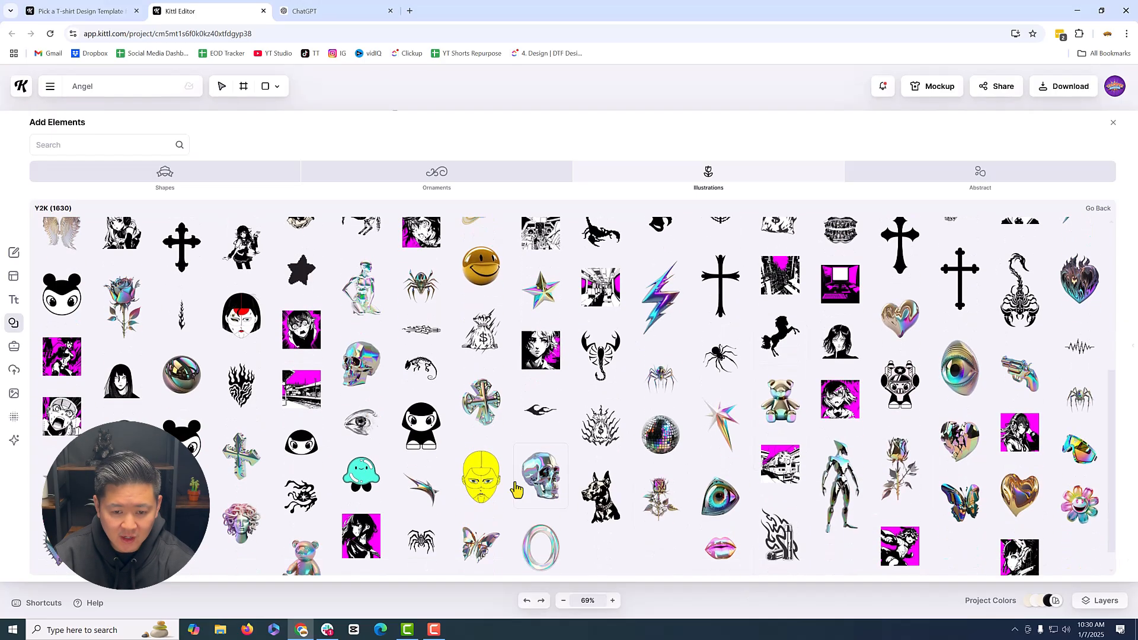
{"action": "scroll", "coordinate": [516, 433], "scroll_direction": "down", "scroll_amount": 1}
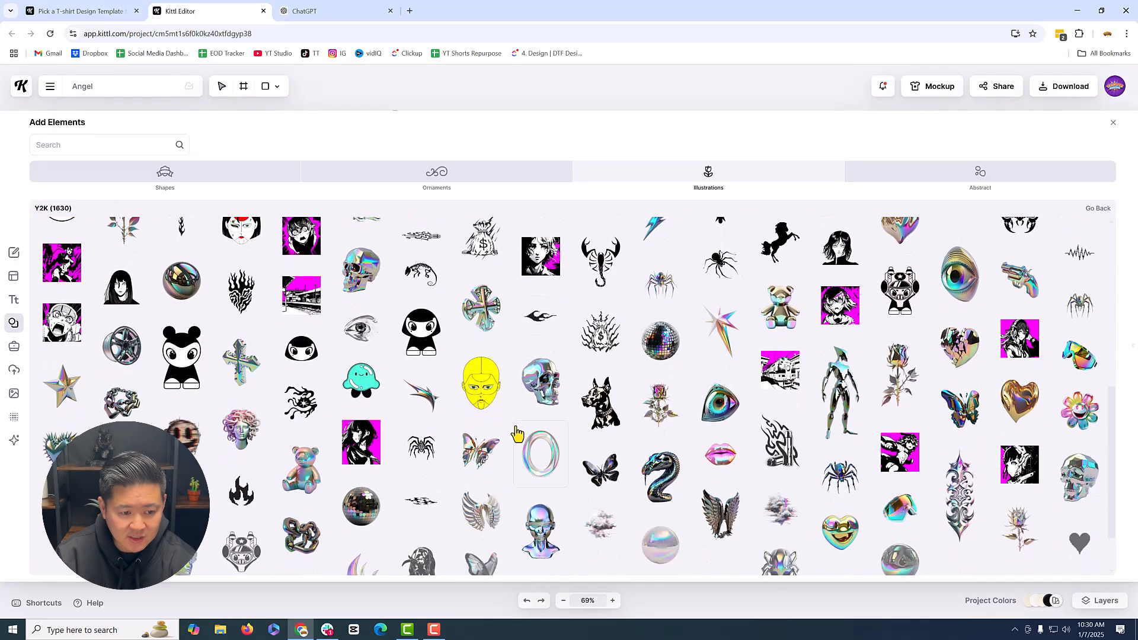
{"action": "scroll", "coordinate": [517, 434], "scroll_direction": "down", "scroll_amount": 2}
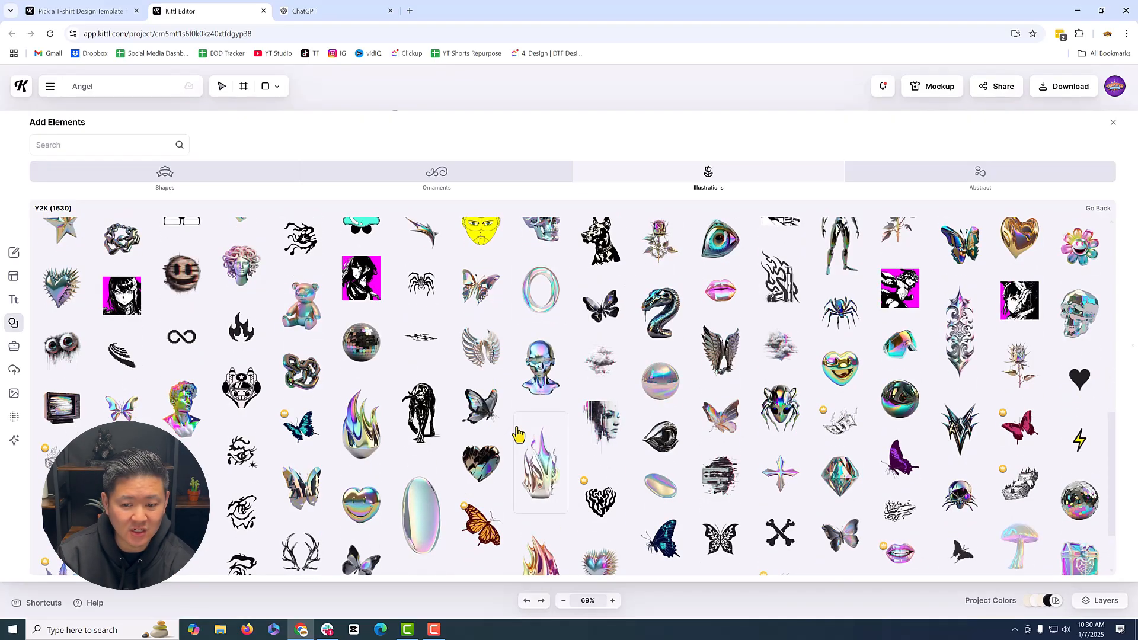
{"action": "scroll", "coordinate": [517, 433], "scroll_direction": "down", "scroll_amount": 2}
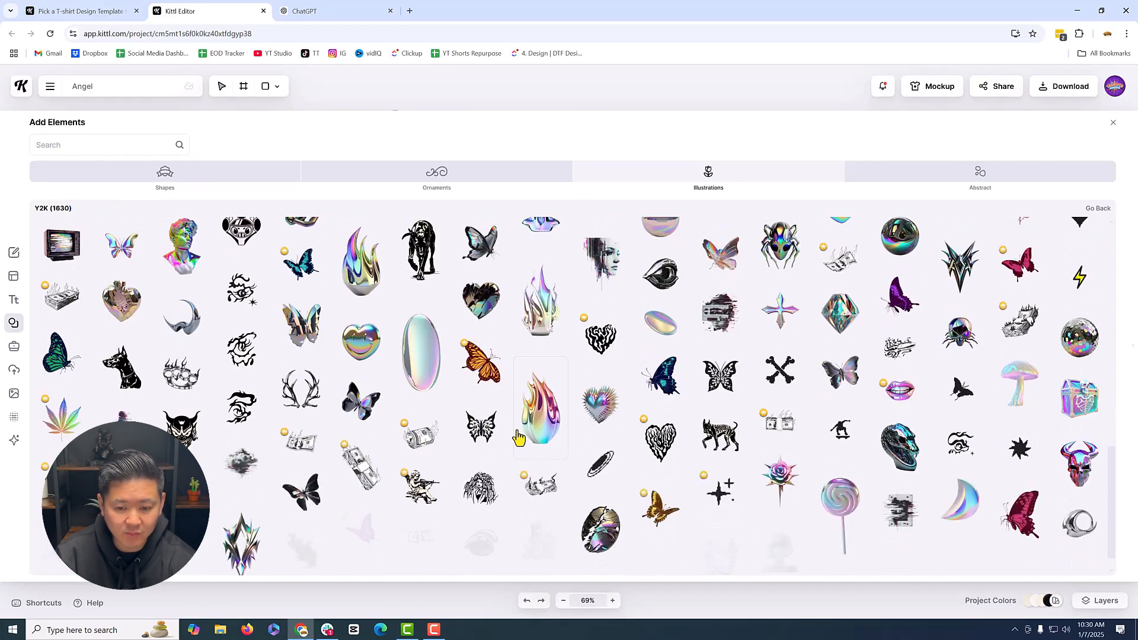
{"action": "scroll", "coordinate": [518, 438], "scroll_direction": "down", "scroll_amount": 1}
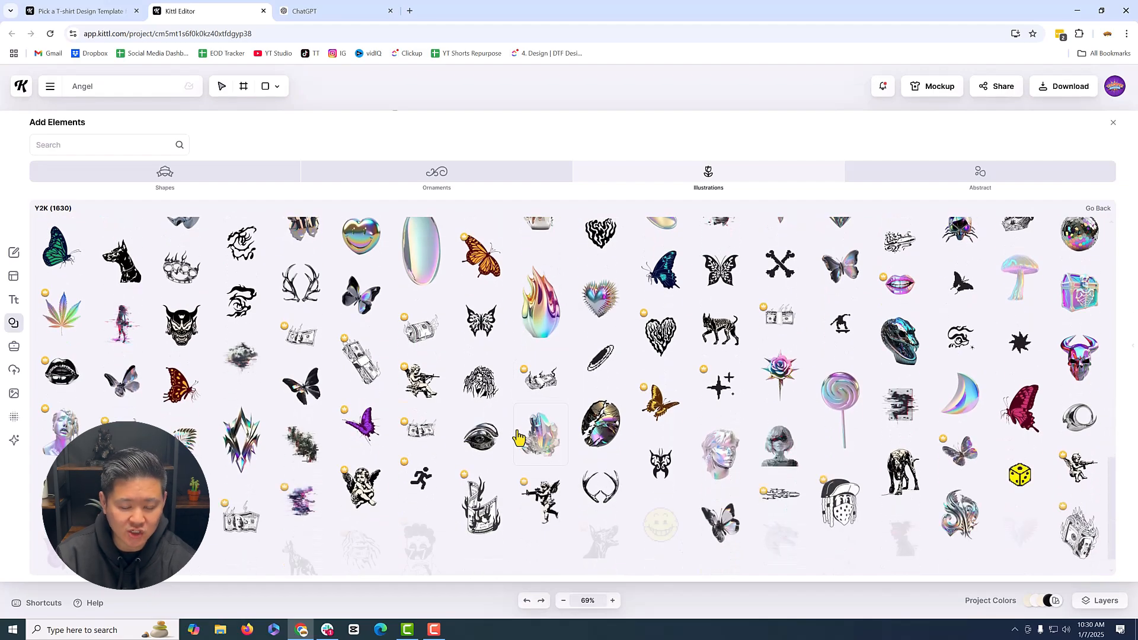
{"action": "scroll", "coordinate": [637, 427], "scroll_direction": "down", "scroll_amount": 5}
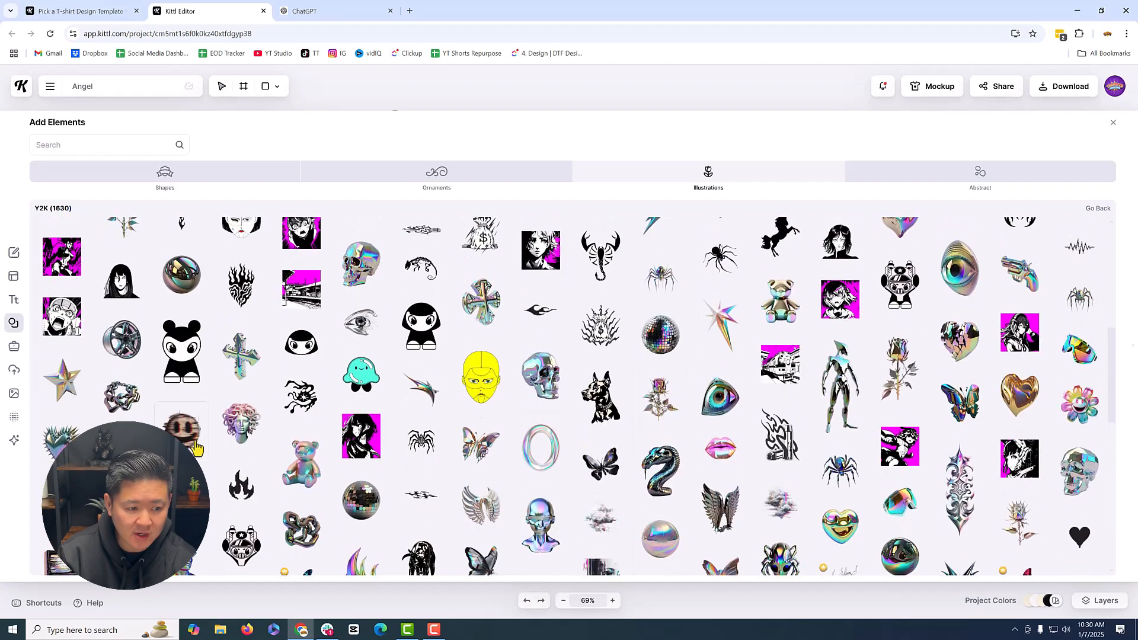
{"action": "scroll", "coordinate": [811, 364], "scroll_direction": "up", "scroll_amount": 1}
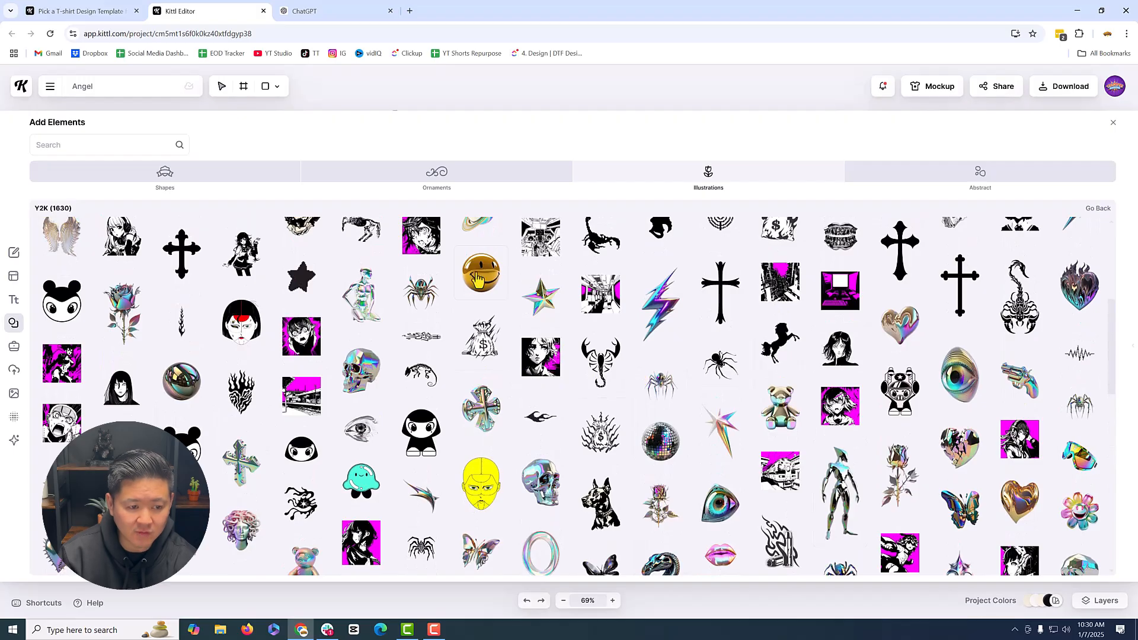
{"action": "scroll", "coordinate": [478, 278], "scroll_direction": "up", "scroll_amount": 1}
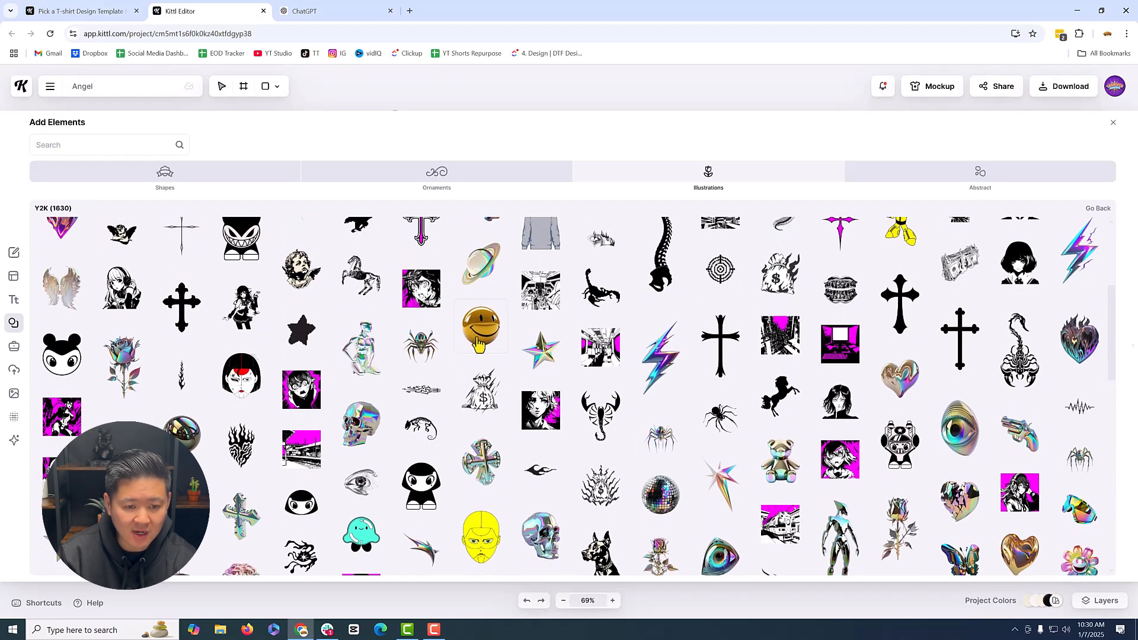
Add the gold smiley face illustration to the design and close the elements library
{"action": "left_click", "coordinate": [478, 343]}
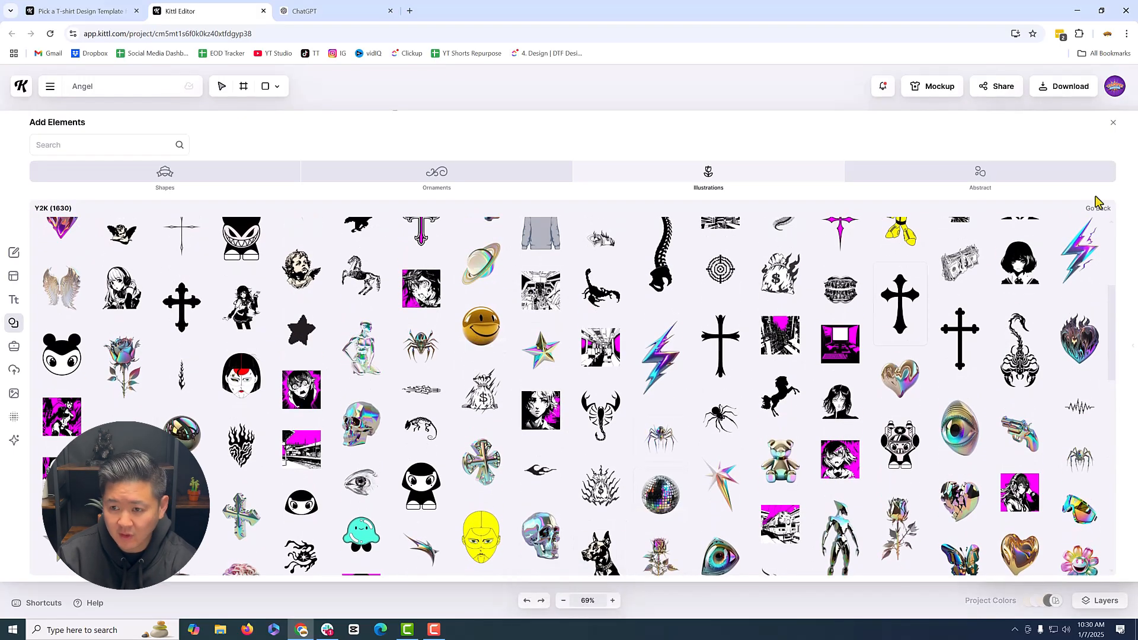
{"action": "left_click", "coordinate": [1113, 89]}
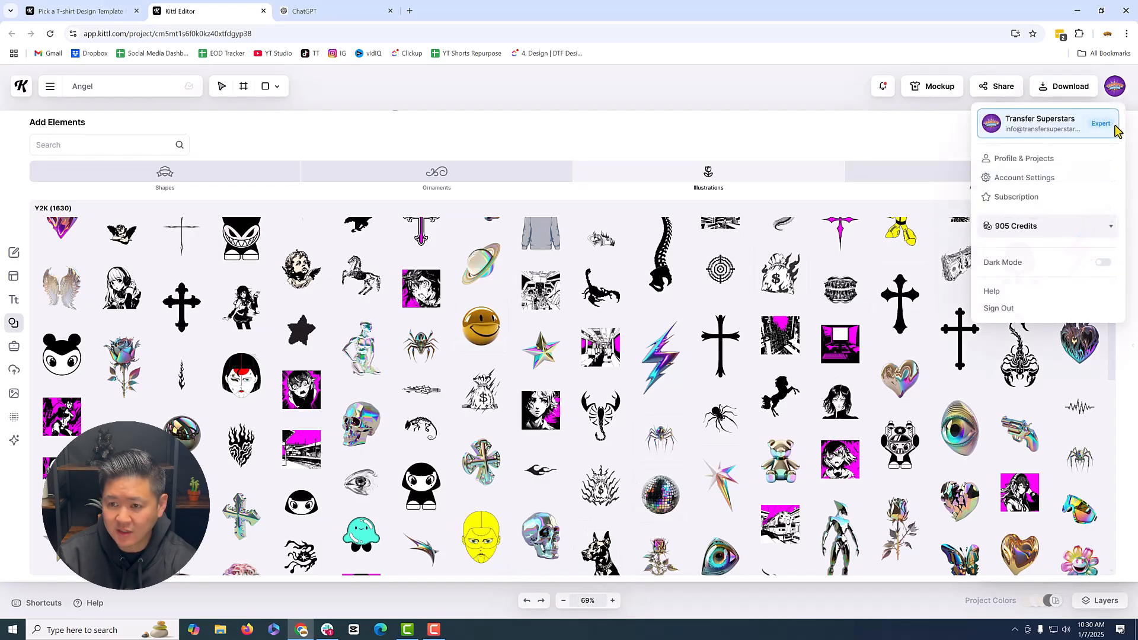
{"action": "left_click", "coordinate": [1133, 141]}
{"action": "left_click", "coordinate": [1112, 126]}
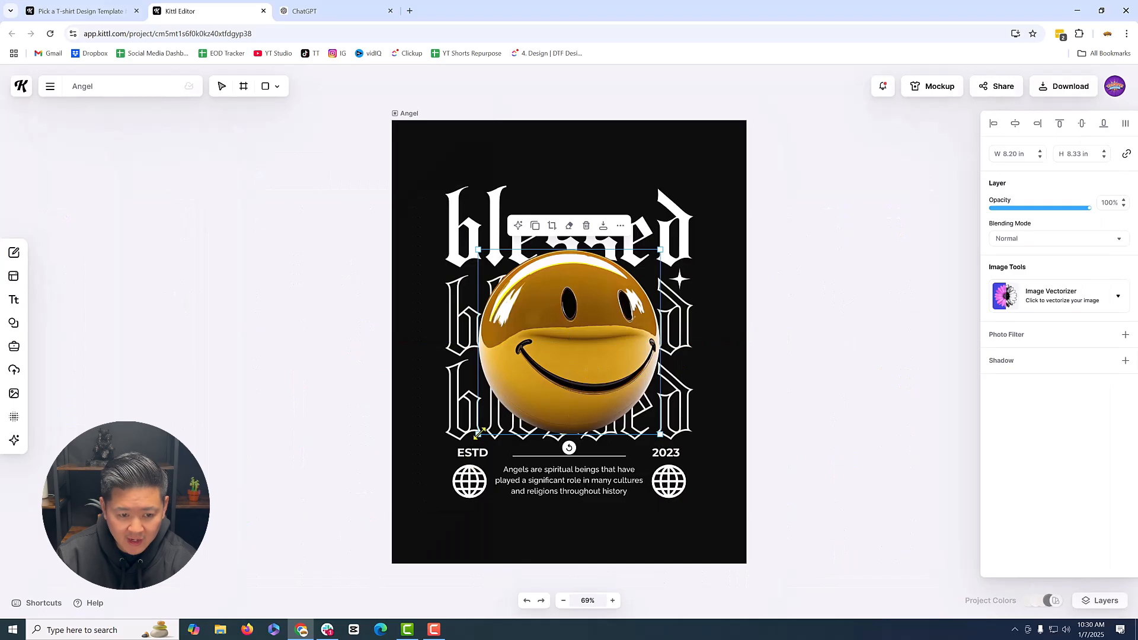
Shrink the gold smiley to about 7.16 × 7.27 in and centre it horizontally on the artboard
{"action": "left_click_drag", "start_coordinate": [475, 432], "coordinate": [502, 409]}
{"action": "left_click_drag", "start_coordinate": [606, 320], "coordinate": [598, 321]}
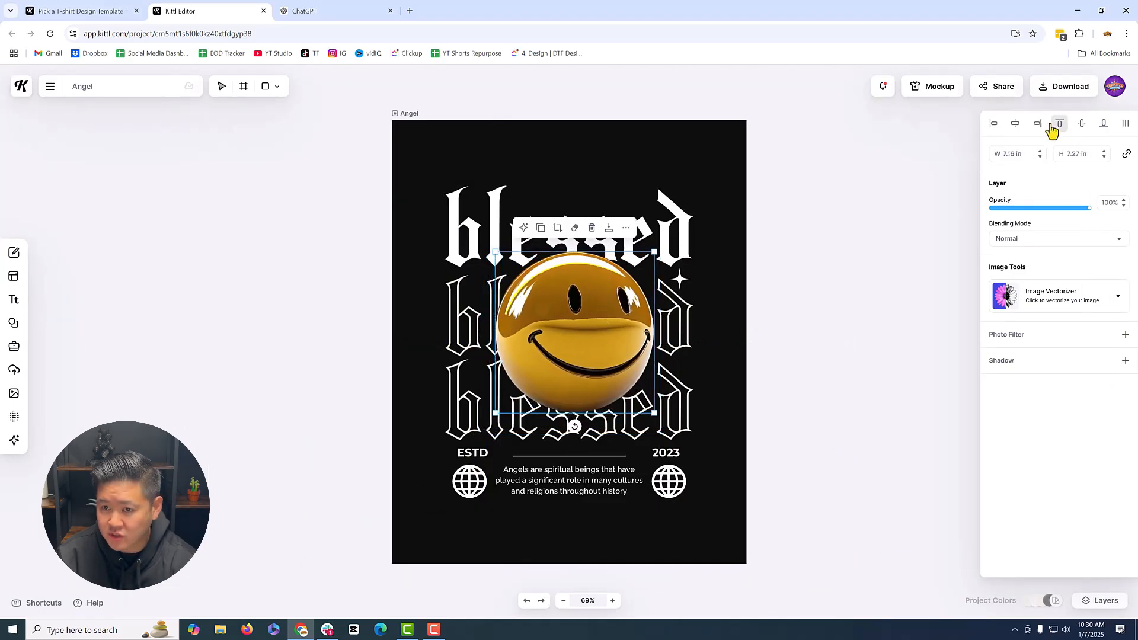
{"action": "left_click", "coordinate": [1013, 131]}
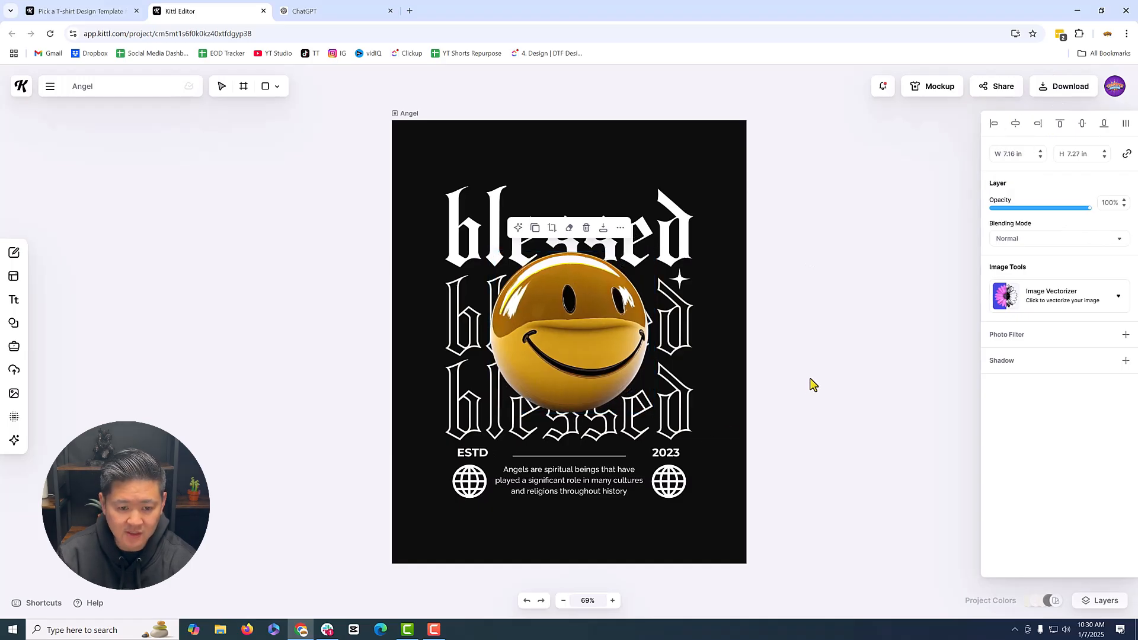
{"action": "left_click", "coordinate": [925, 466]}
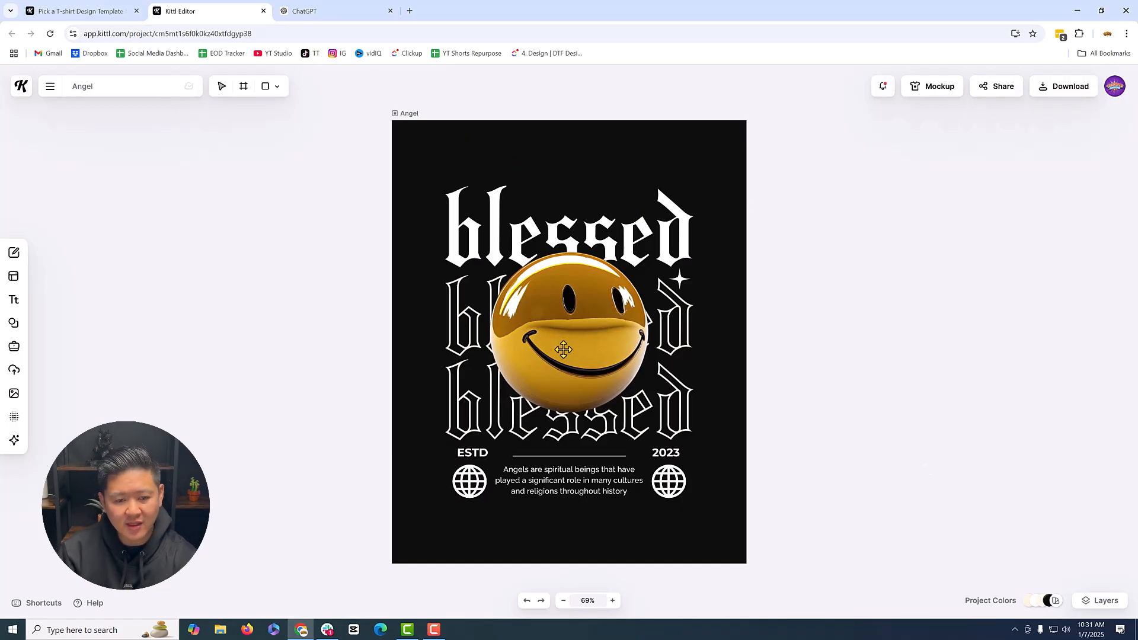
Try the first grunge texture on the whole artboard and replace it with the first marble texture
{"action": "left_click", "coordinate": [13, 418]}
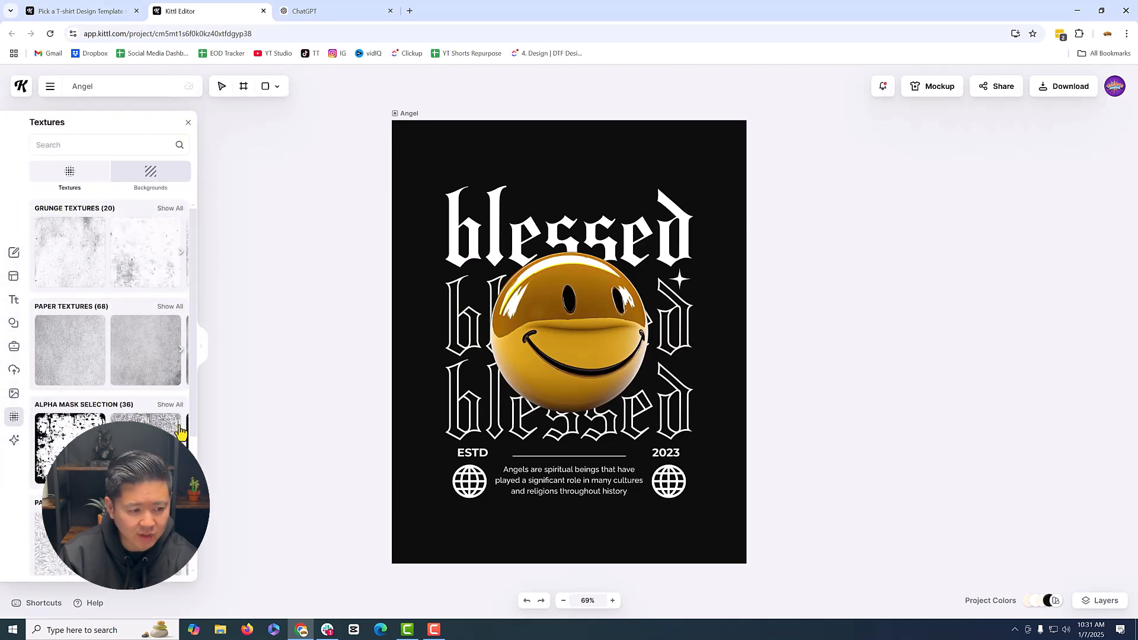
{"action": "left_click", "coordinate": [84, 276]}
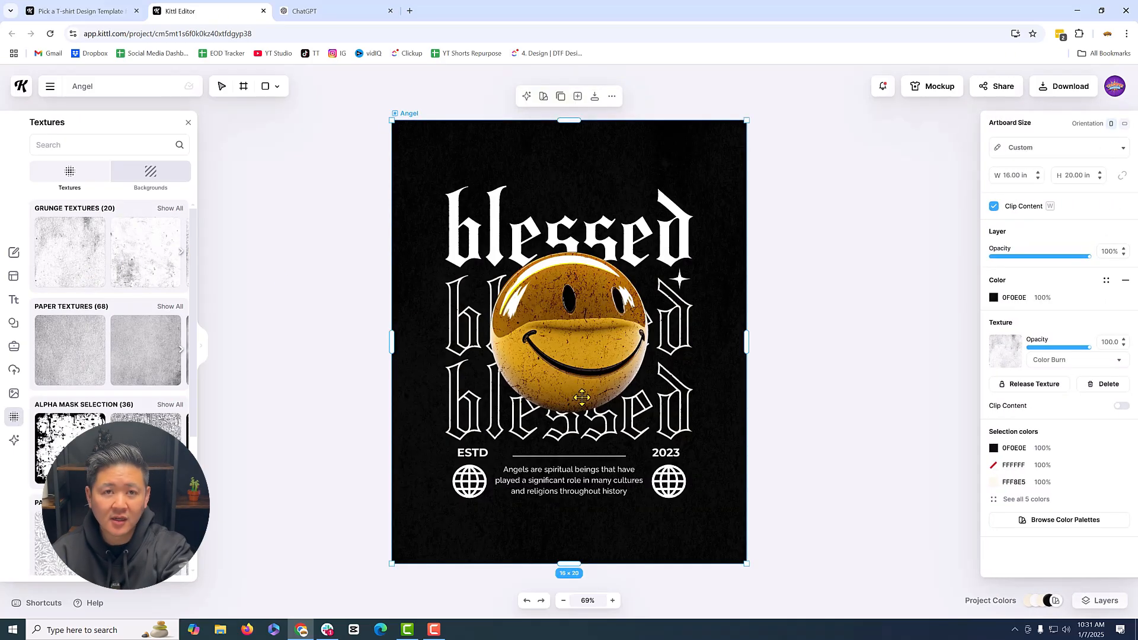
{"action": "scroll", "coordinate": [110, 355], "scroll_direction": "down", "scroll_amount": 10}
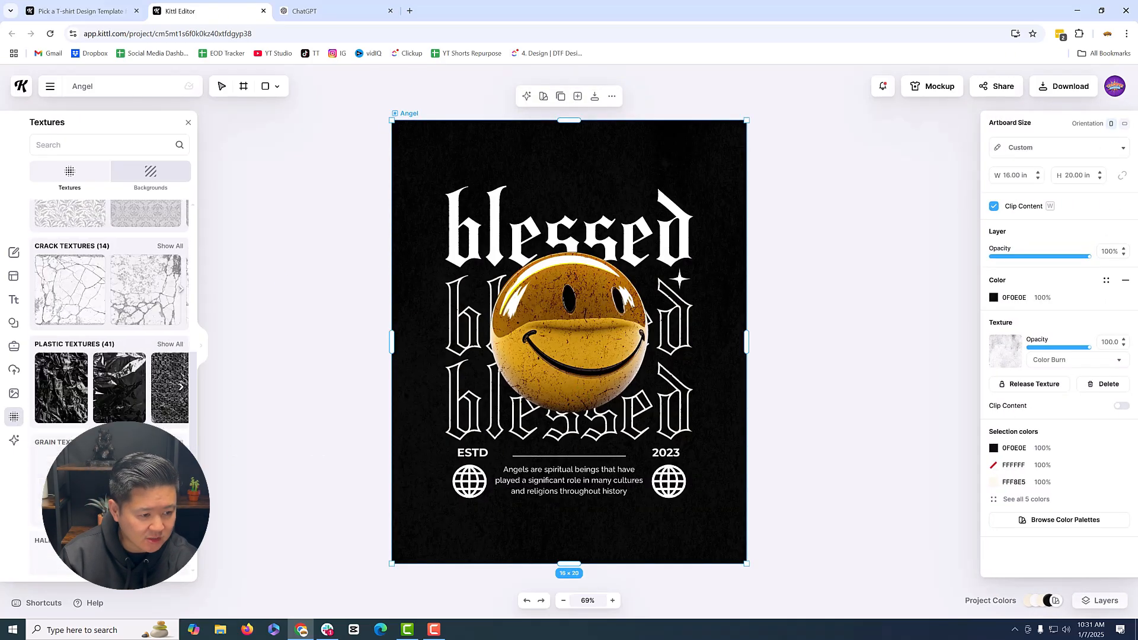
{"action": "scroll", "coordinate": [110, 356], "scroll_direction": "down", "scroll_amount": 4}
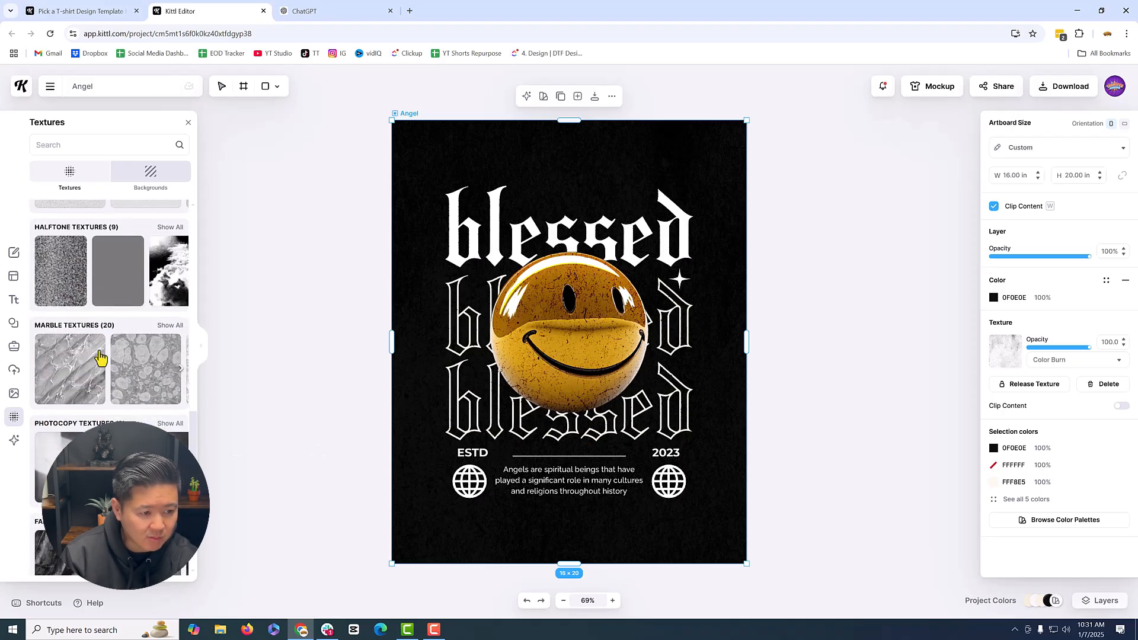
{"action": "left_click", "coordinate": [70, 370]}
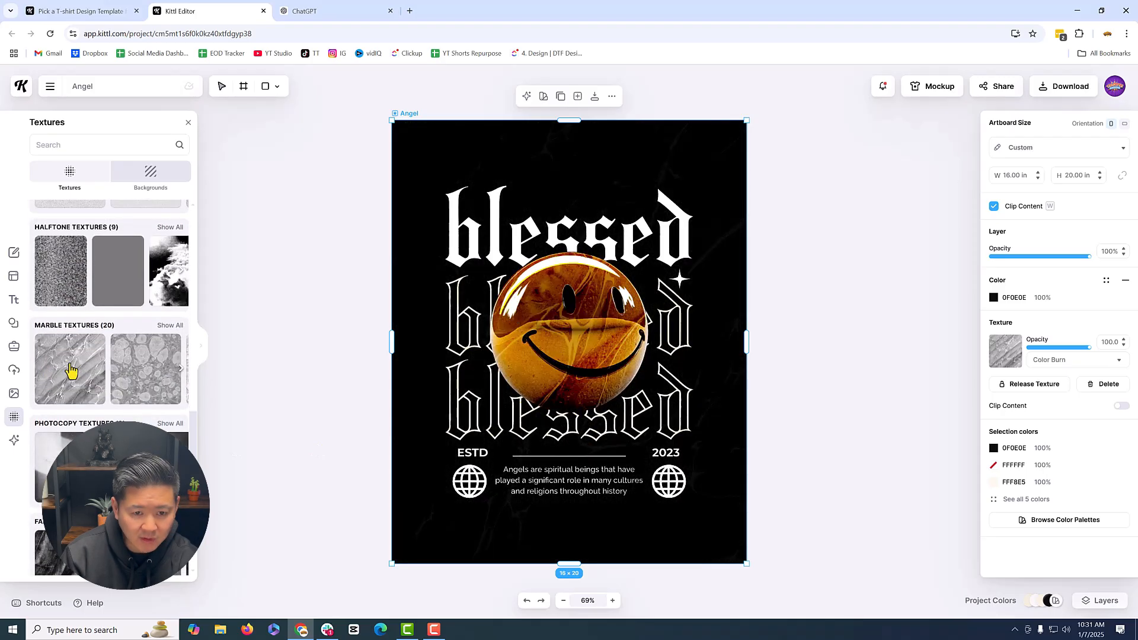
{"action": "left_click", "coordinate": [162, 377]}
{"action": "left_click", "coordinate": [98, 387]}
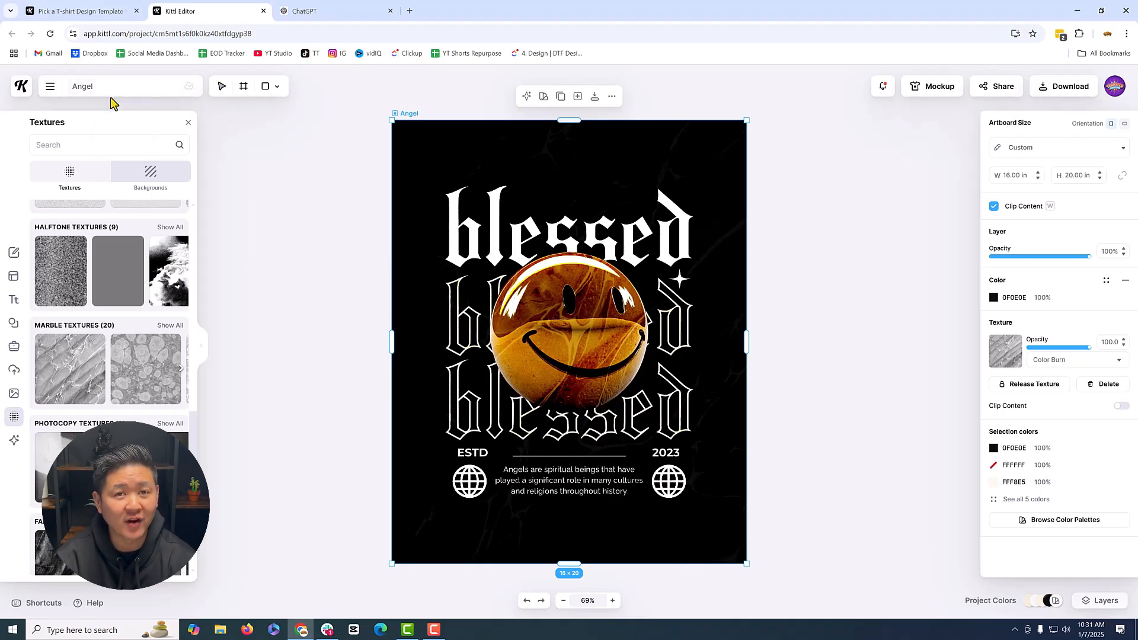
{"action": "left_click", "coordinate": [891, 323]}
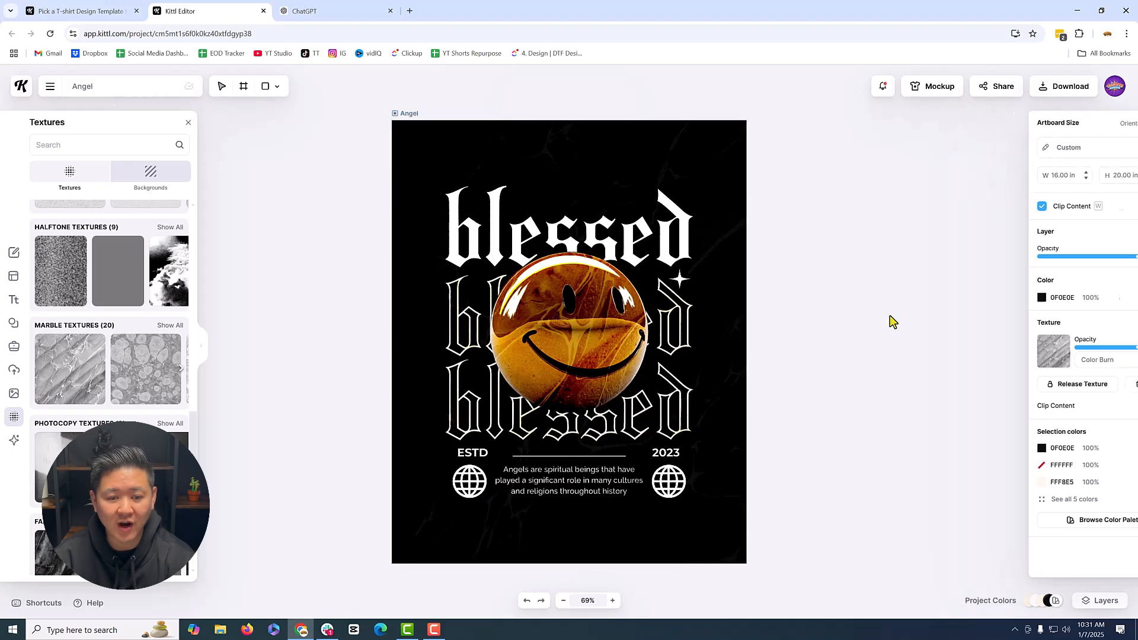
{"action": "left_click", "coordinate": [102, 85]}
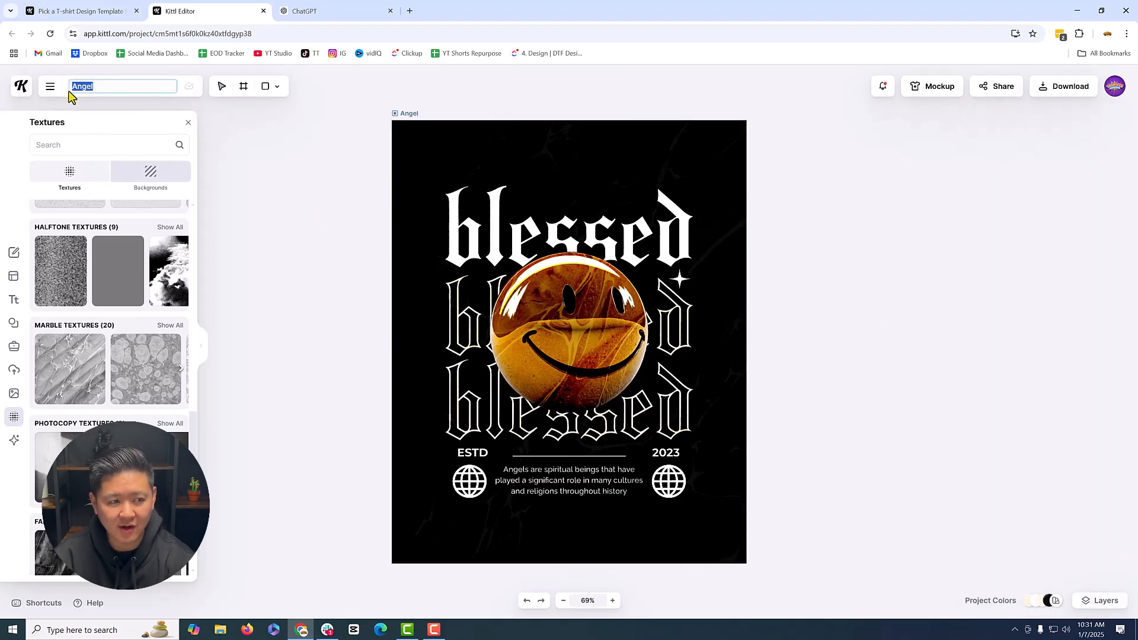
{"action": "left_click", "coordinate": [954, 231]}
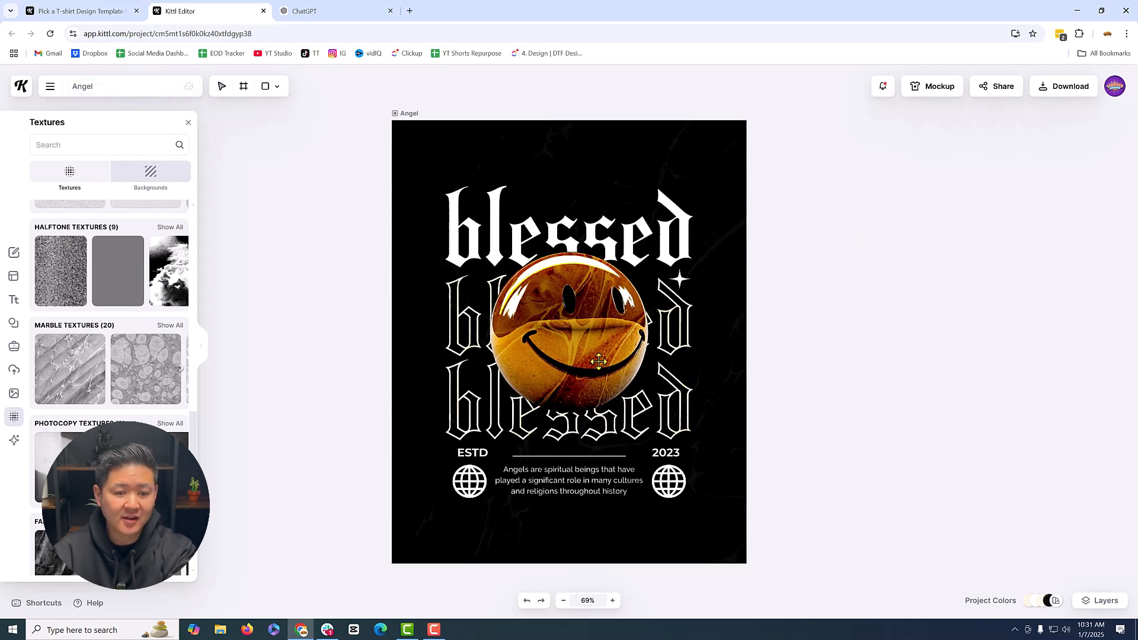
Open the Kittl home page, search the templates for "lion" and look through the designs
{"action": "left_click", "coordinate": [16, 89]}
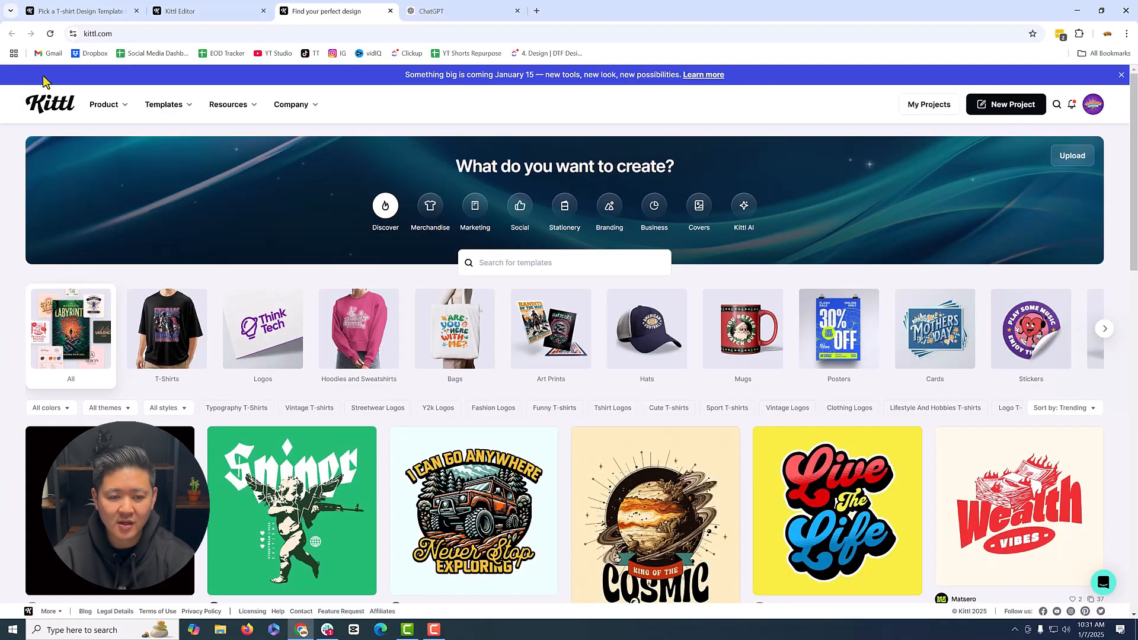
{"action": "scroll", "coordinate": [638, 282], "scroll_direction": "down", "scroll_amount": 1}
{"action": "scroll", "coordinate": [589, 261], "scroll_direction": "up", "scroll_amount": 1}
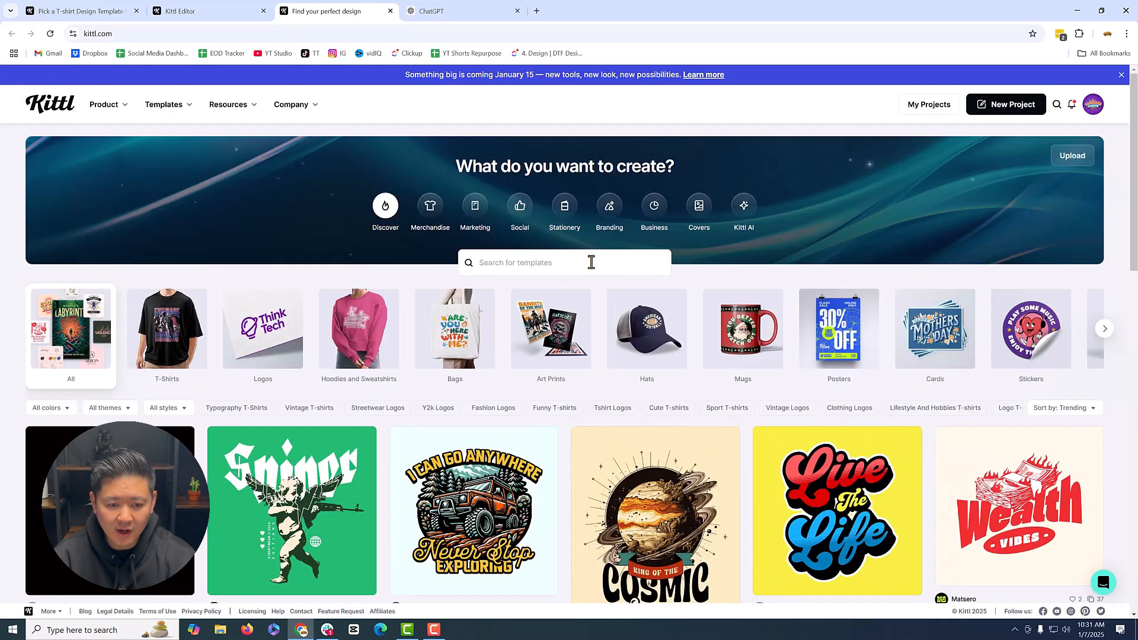
{"action": "left_click", "coordinate": [574, 269]}
{"action": "type", "text": "lio"}
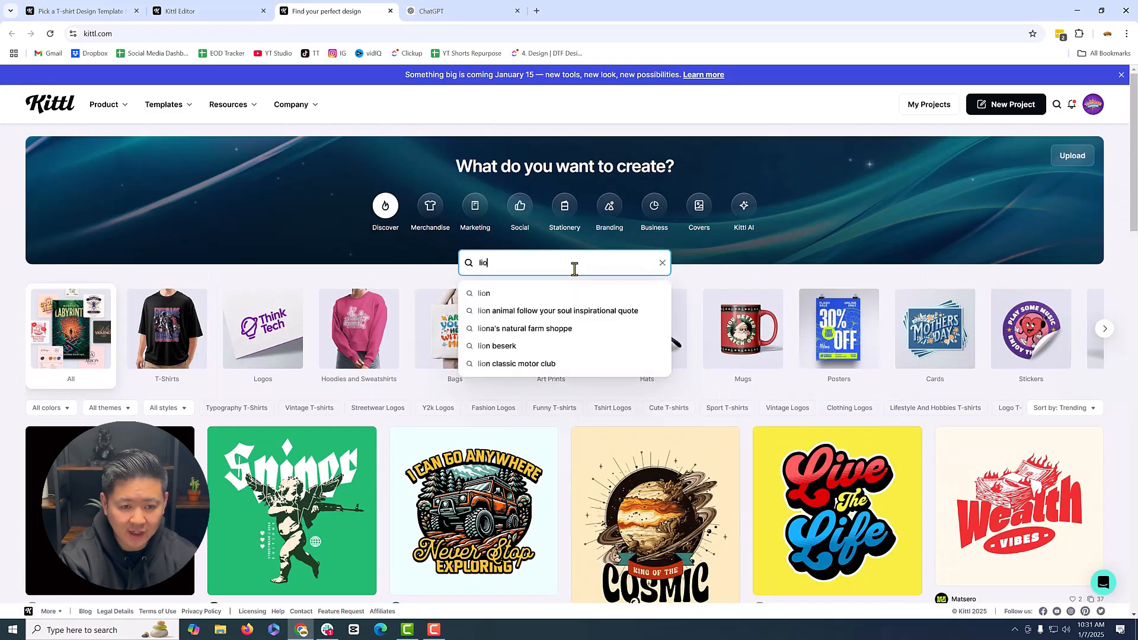
{"action": "type", "text": "n"}
{"action": "key", "text": "Return"}
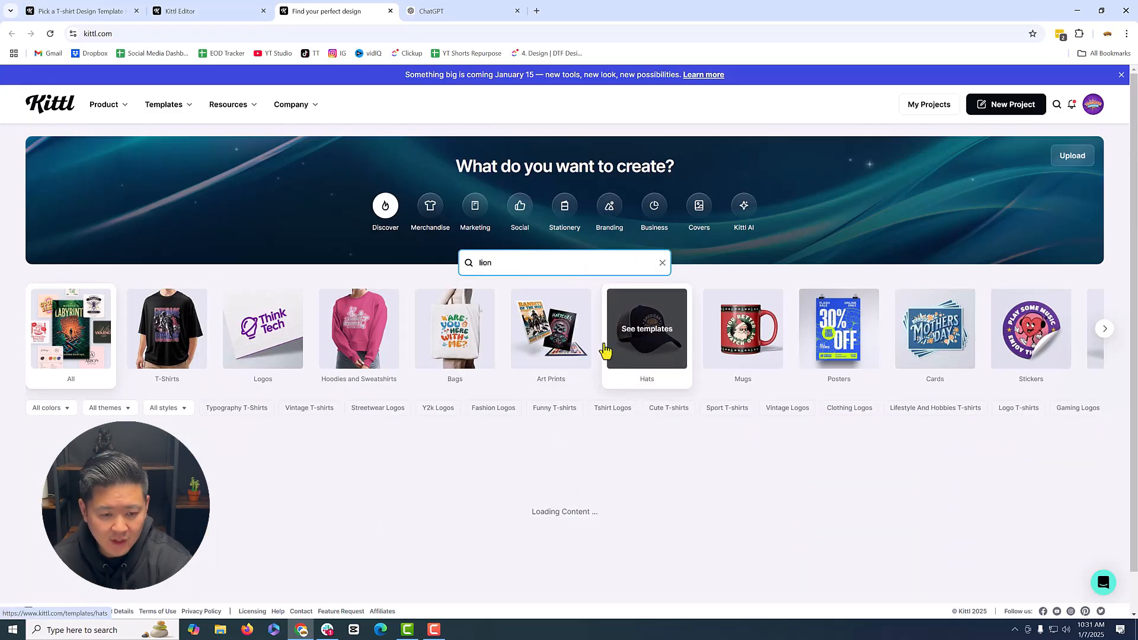
{"action": "scroll", "coordinate": [561, 335], "scroll_direction": "down", "scroll_amount": 2}
{"action": "scroll", "coordinate": [483, 355], "scroll_direction": "down", "scroll_amount": 3}
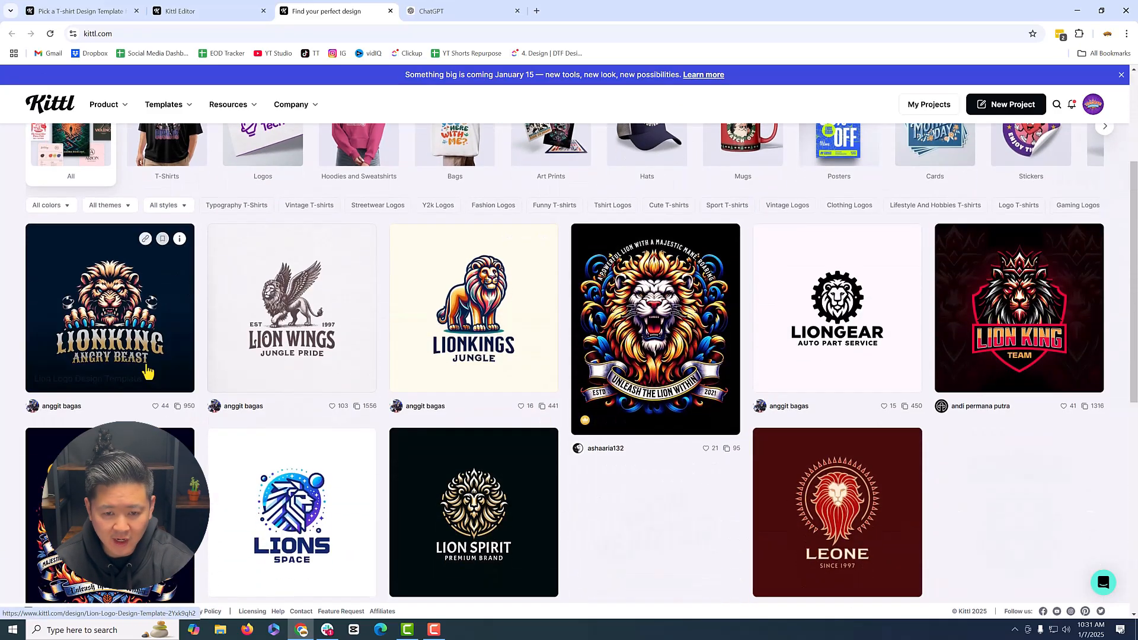
{"action": "scroll", "coordinate": [460, 376], "scroll_direction": "down", "scroll_amount": 3}
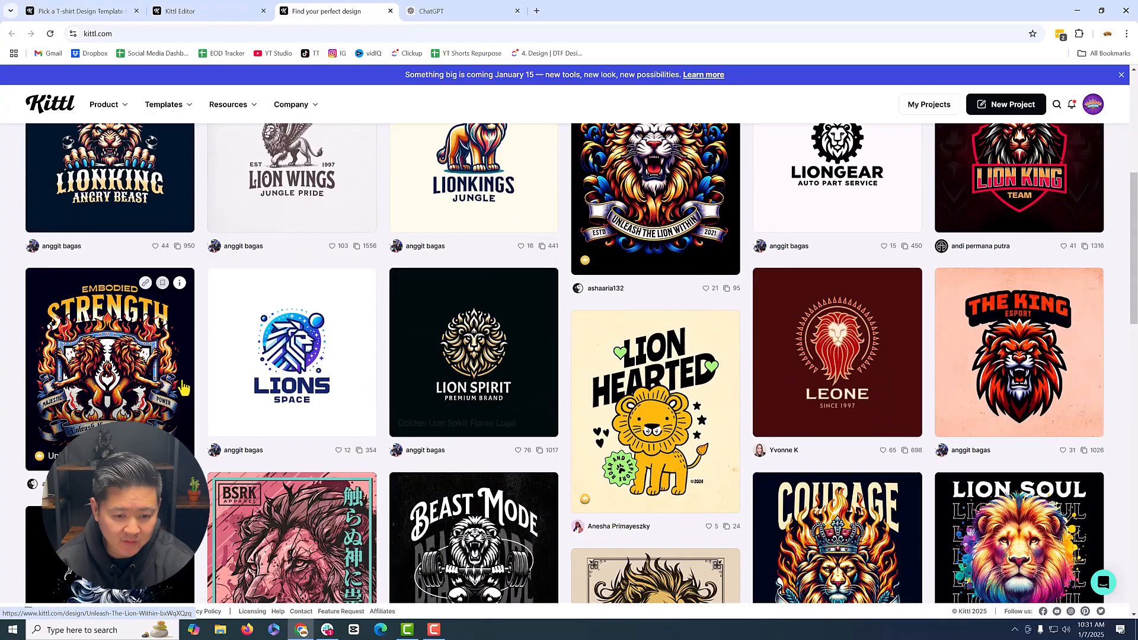
Browse through the lion templates and open the "Lion Illustration T-Shirt" design for editing
{"action": "scroll", "coordinate": [460, 377], "scroll_direction": "down", "scroll_amount": 3}
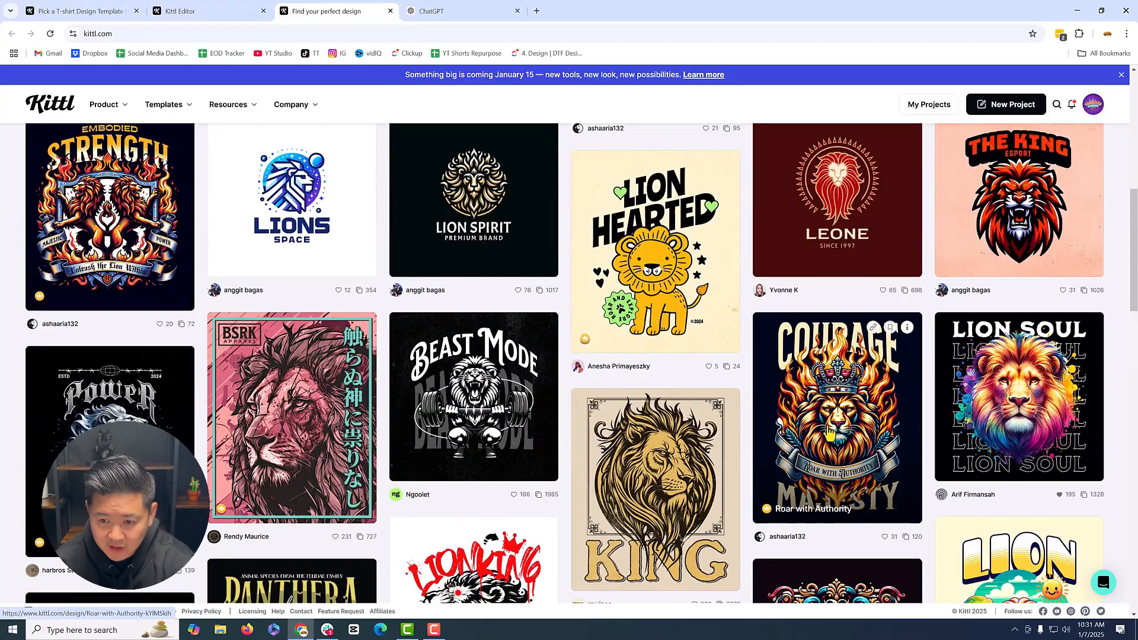
{"action": "scroll", "coordinate": [393, 374], "scroll_direction": "down", "scroll_amount": 2}
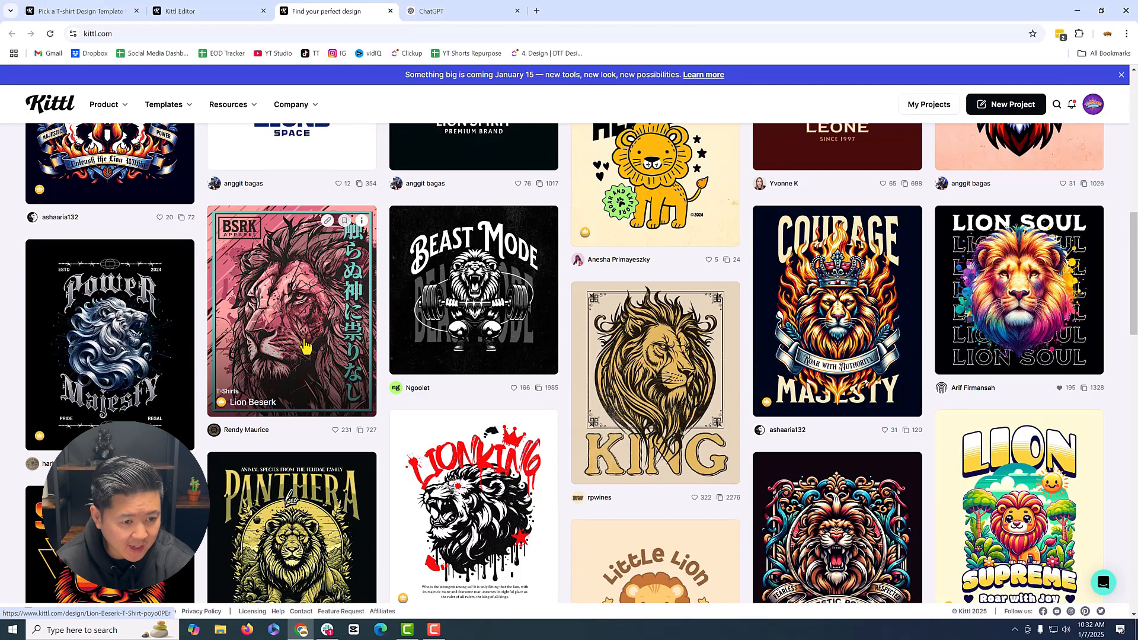
{"action": "scroll", "coordinate": [291, 338], "scroll_direction": "down", "scroll_amount": 5}
{"action": "scroll", "coordinate": [283, 326], "scroll_direction": "down", "scroll_amount": 10}
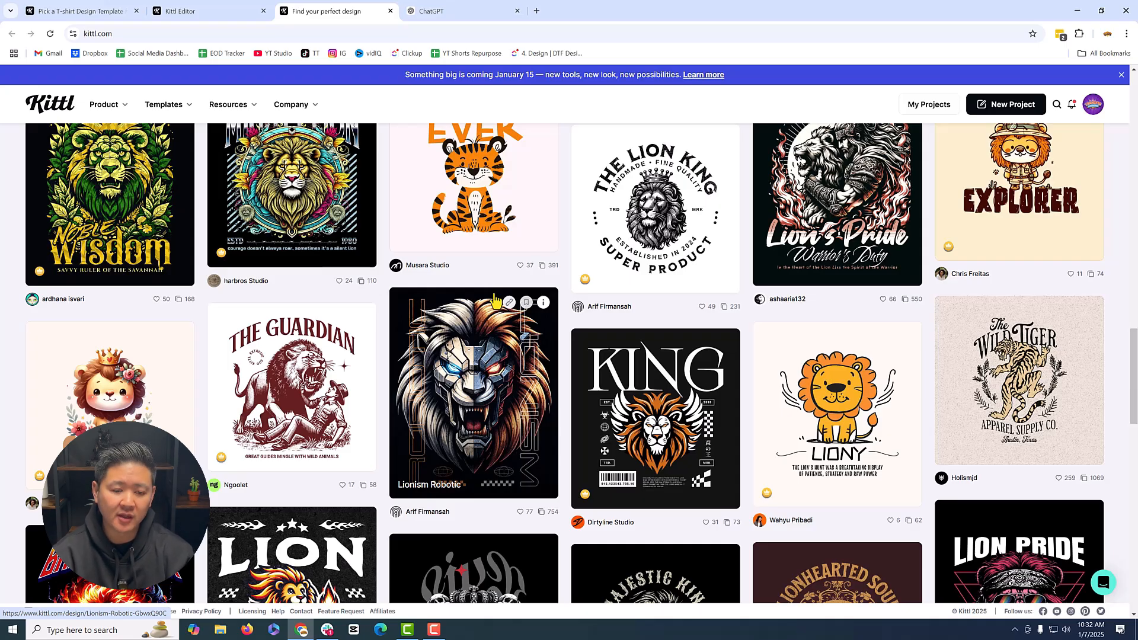
{"action": "scroll", "coordinate": [492, 391], "scroll_direction": "down", "scroll_amount": 3}
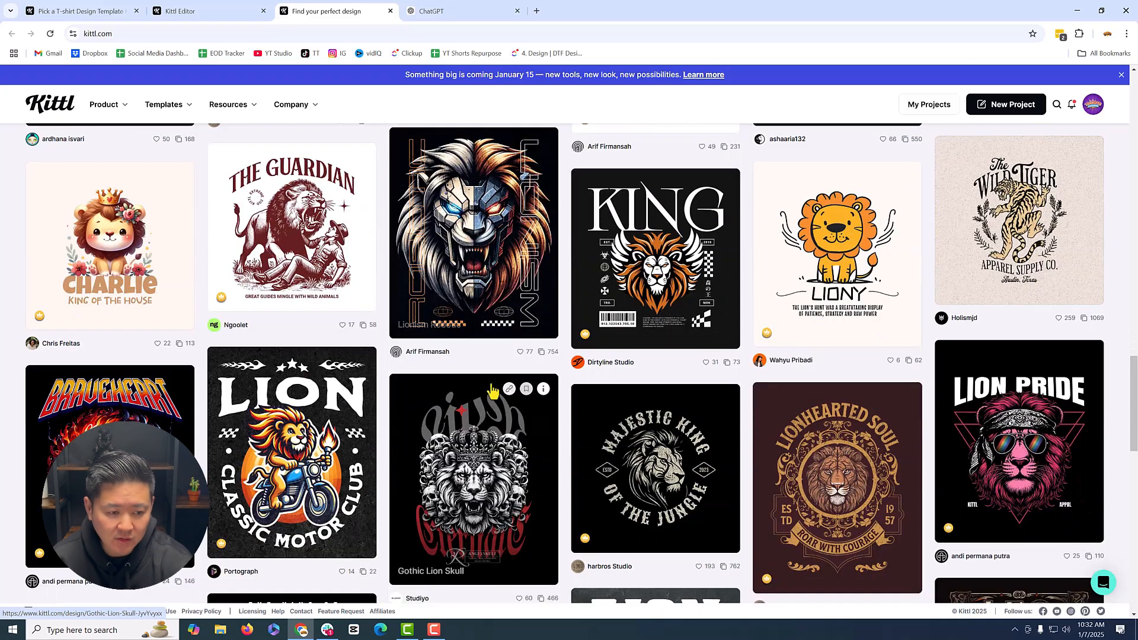
{"action": "scroll", "coordinate": [699, 356], "scroll_direction": "down", "scroll_amount": 4}
{"action": "scroll", "coordinate": [896, 308], "scroll_direction": "down", "scroll_amount": 3}
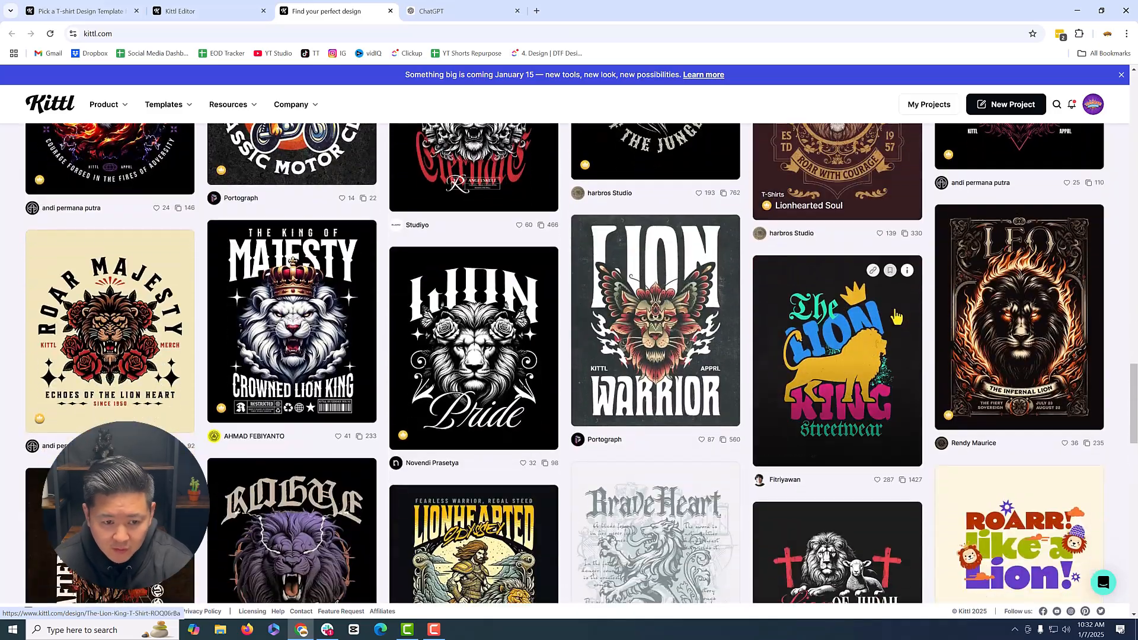
{"action": "scroll", "coordinate": [447, 329], "scroll_direction": "down", "scroll_amount": 6}
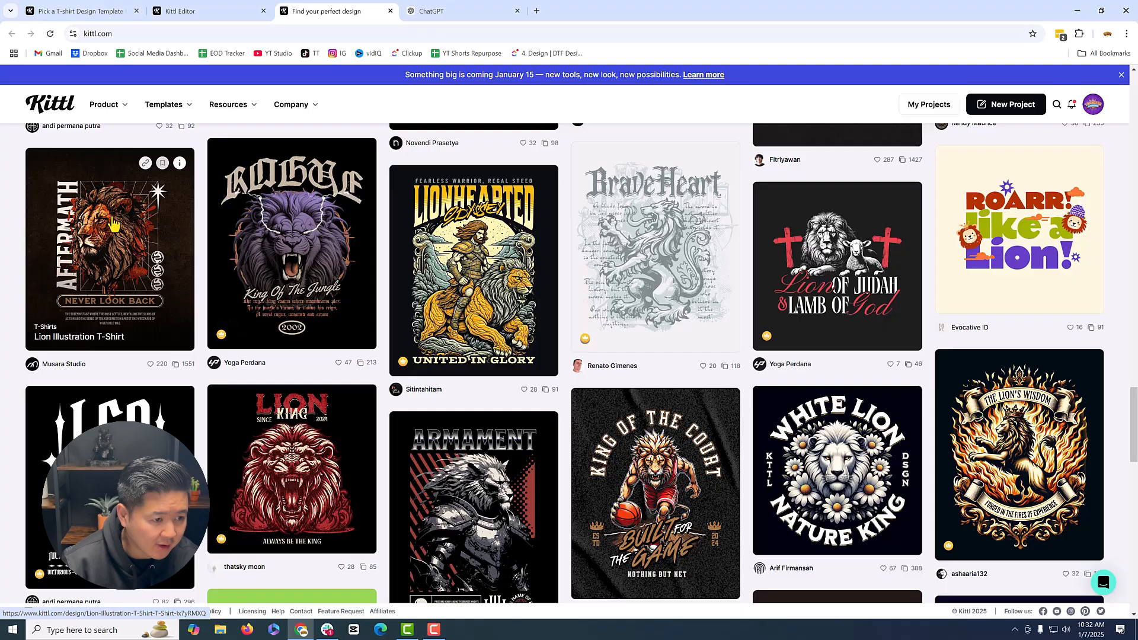
{"action": "left_click", "coordinate": [118, 270]}
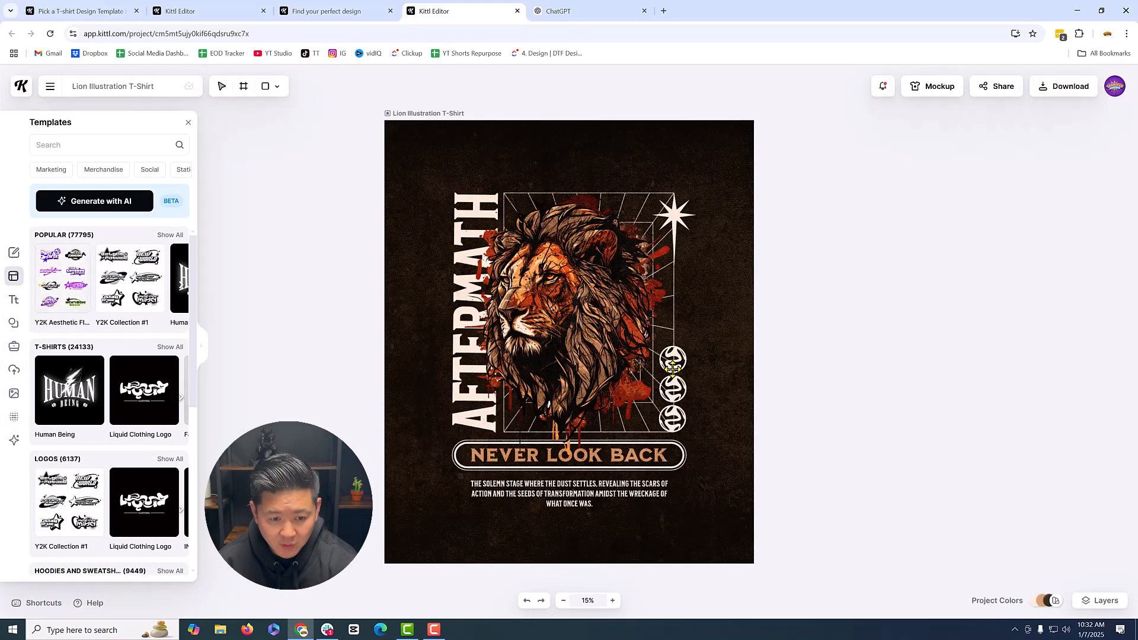
Examine the lion design at 25% zoom, list its artboard's layers and toggle the Background layer off and on
{"action": "left_click", "coordinate": [612, 602]}
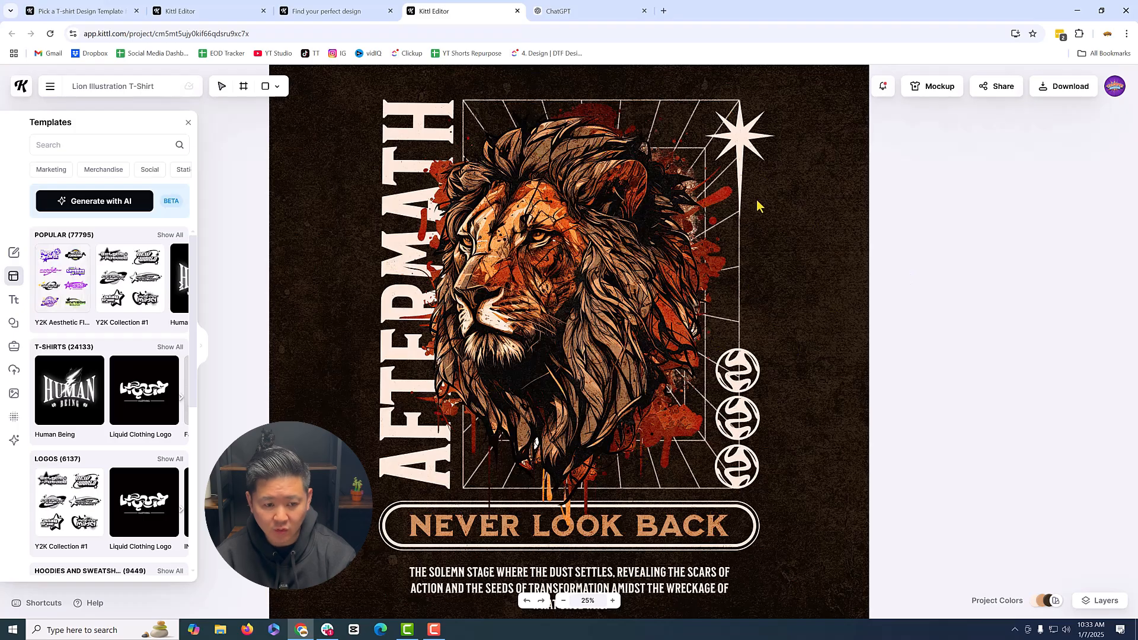
{"action": "scroll", "coordinate": [652, 343], "scroll_direction": "down", "scroll_amount": 2}
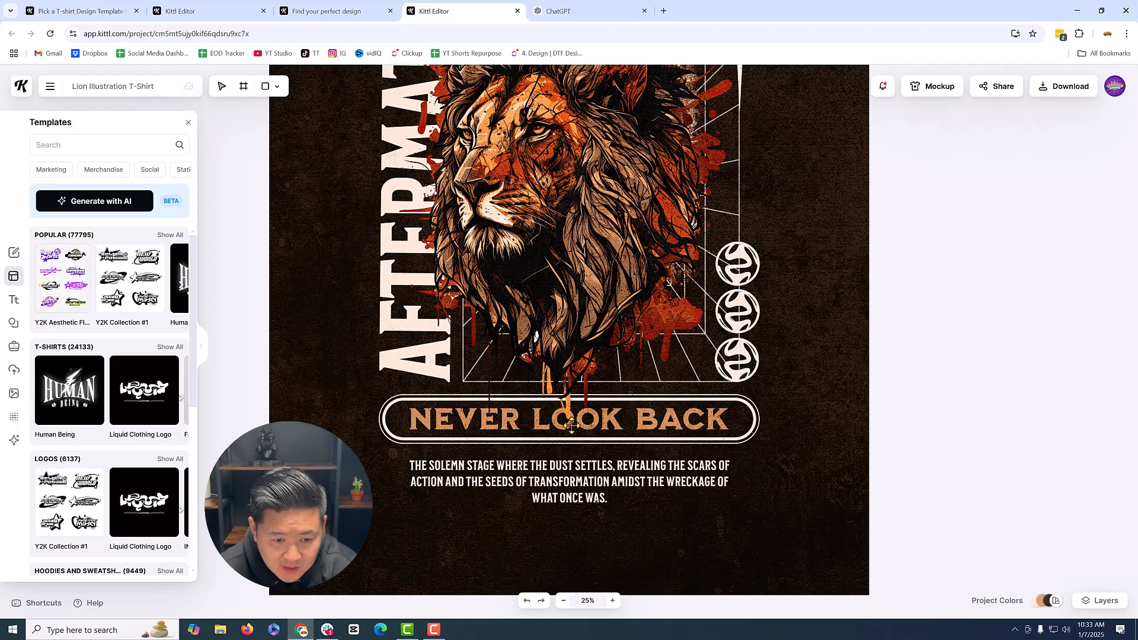
{"action": "scroll", "coordinate": [569, 422], "scroll_direction": "up", "scroll_amount": 4}
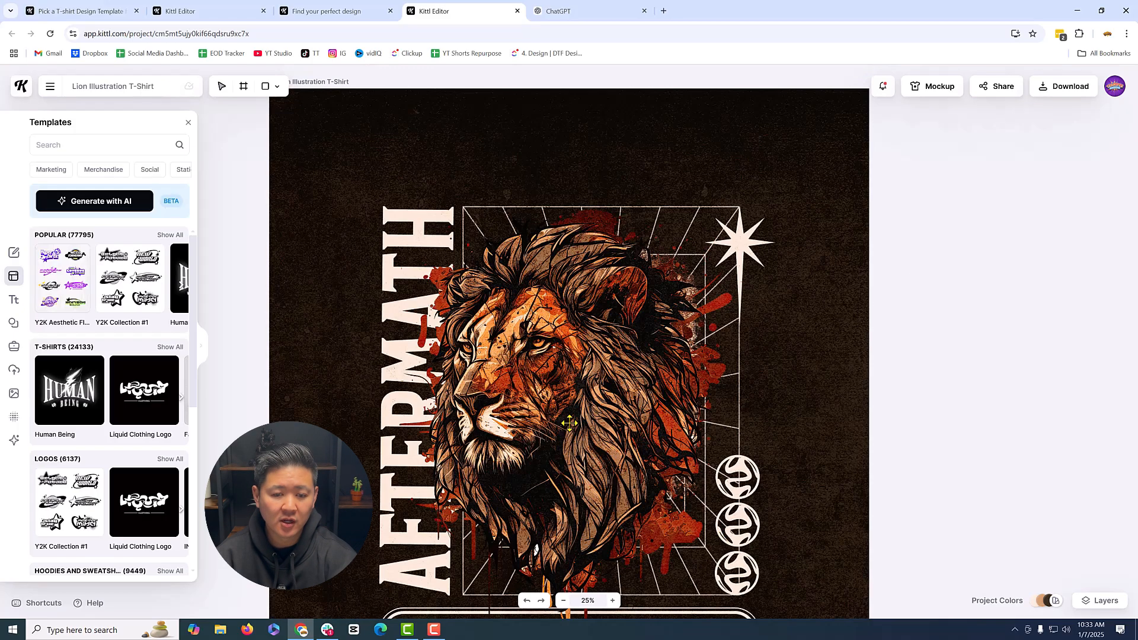
{"action": "scroll", "coordinate": [569, 423], "scroll_direction": "down", "scroll_amount": 4}
{"action": "scroll", "coordinate": [566, 422], "scroll_direction": "up", "scroll_amount": 2}
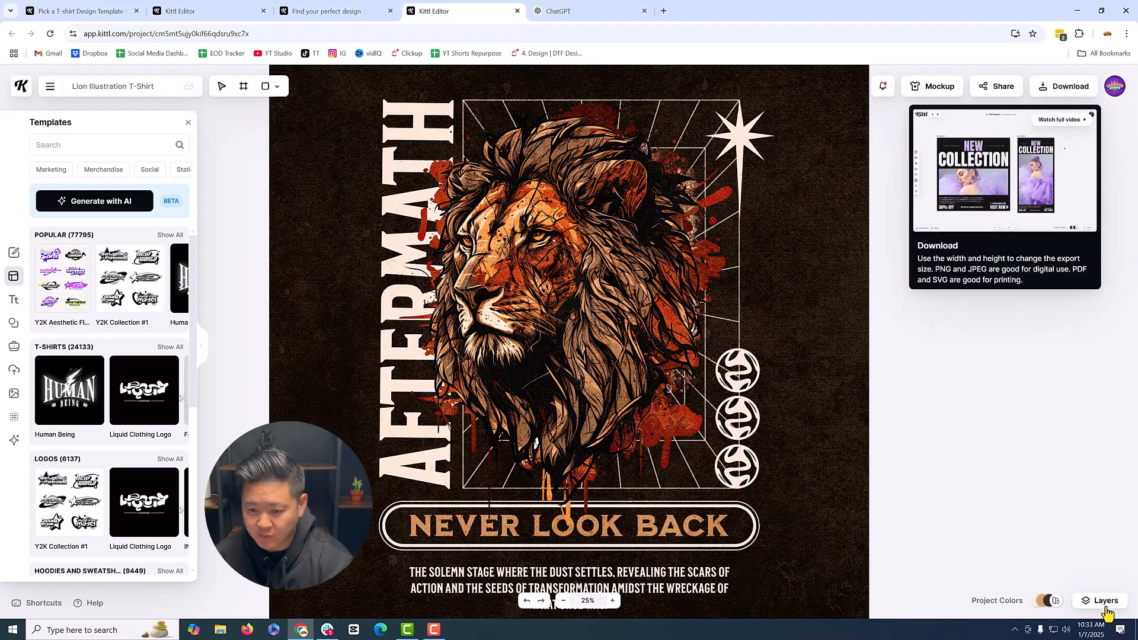
{"action": "left_click", "coordinate": [1105, 602]}
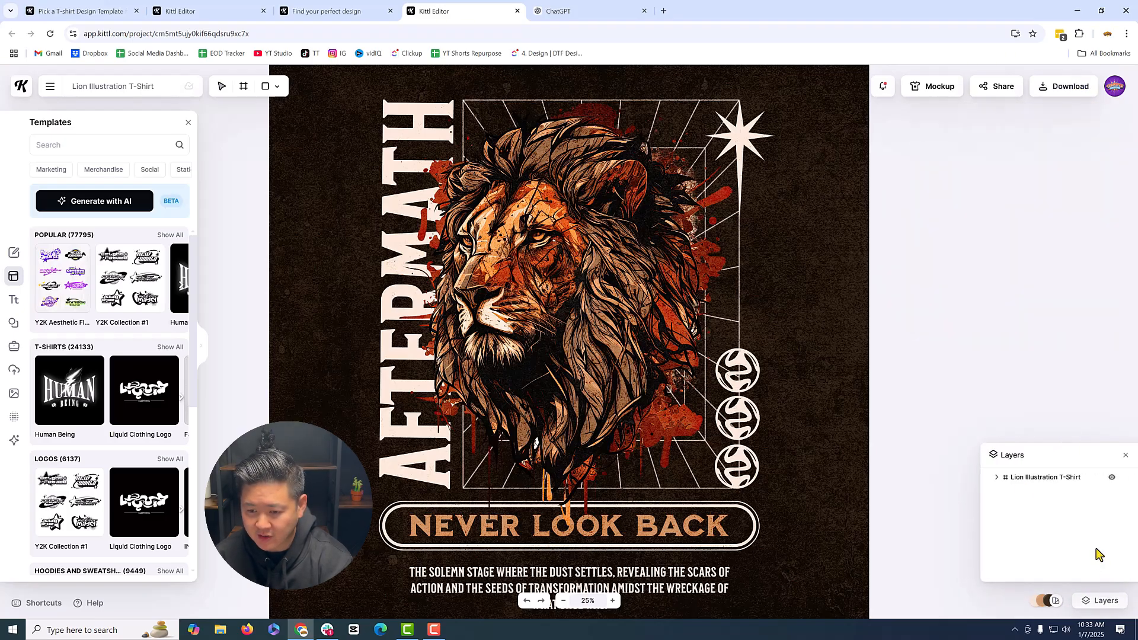
{"action": "left_click", "coordinate": [996, 477]}
{"action": "scroll", "coordinate": [1029, 528], "scroll_direction": "down", "scroll_amount": 5}
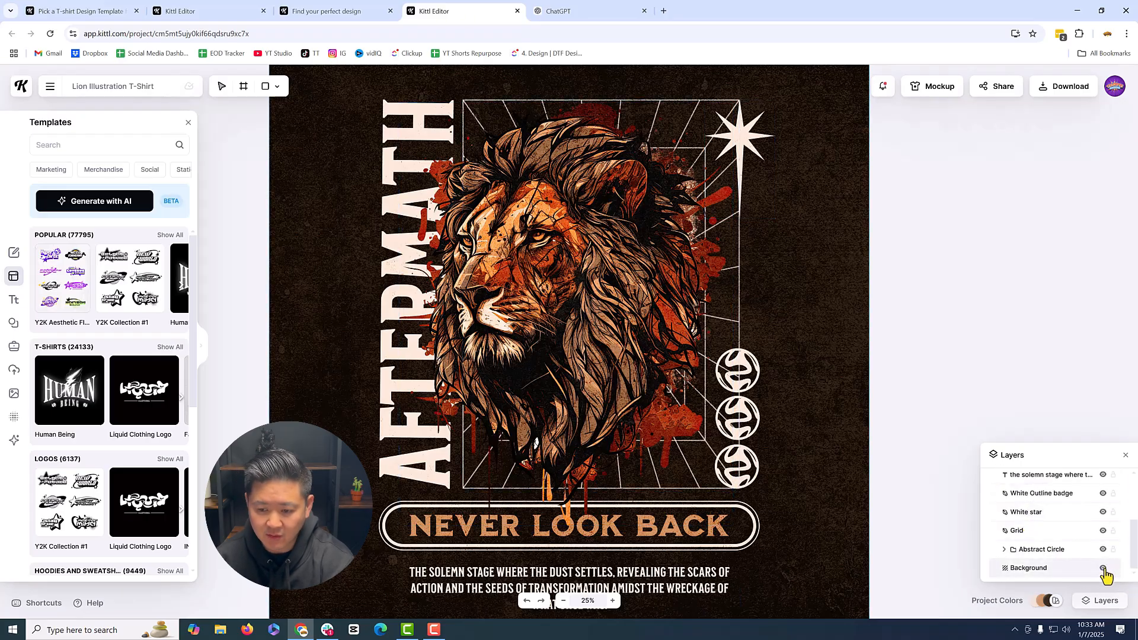
{"action": "left_click", "coordinate": [1103, 569]}
{"action": "left_click", "coordinate": [1103, 569]}
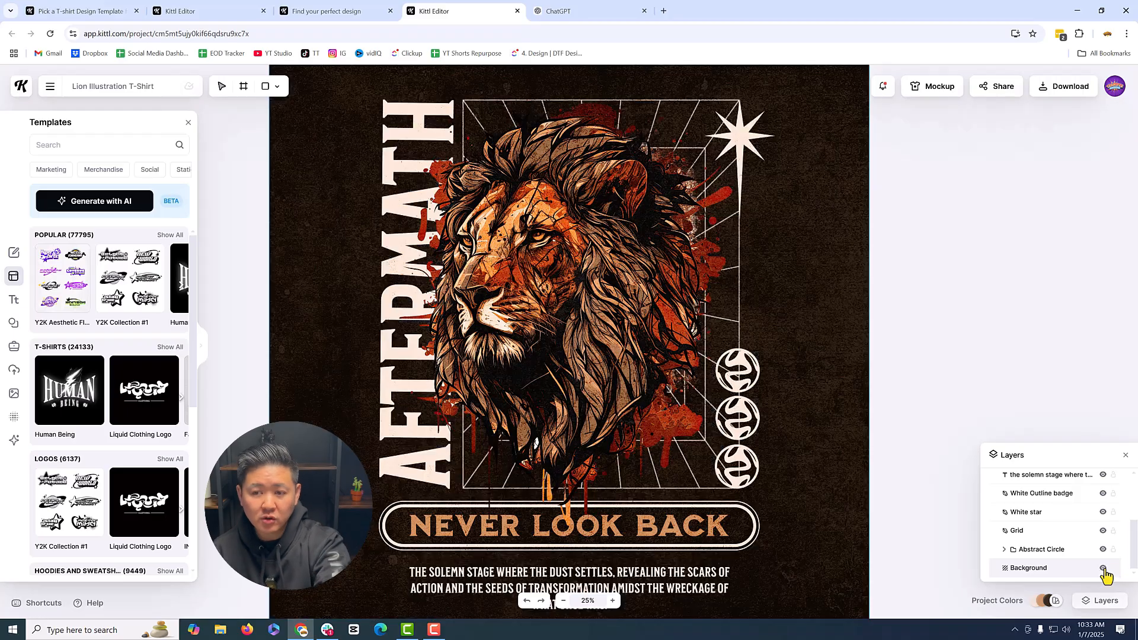
Check the download options for background removal, close them and hide the artboard's Background layer
{"action": "left_click", "coordinate": [1075, 88]}
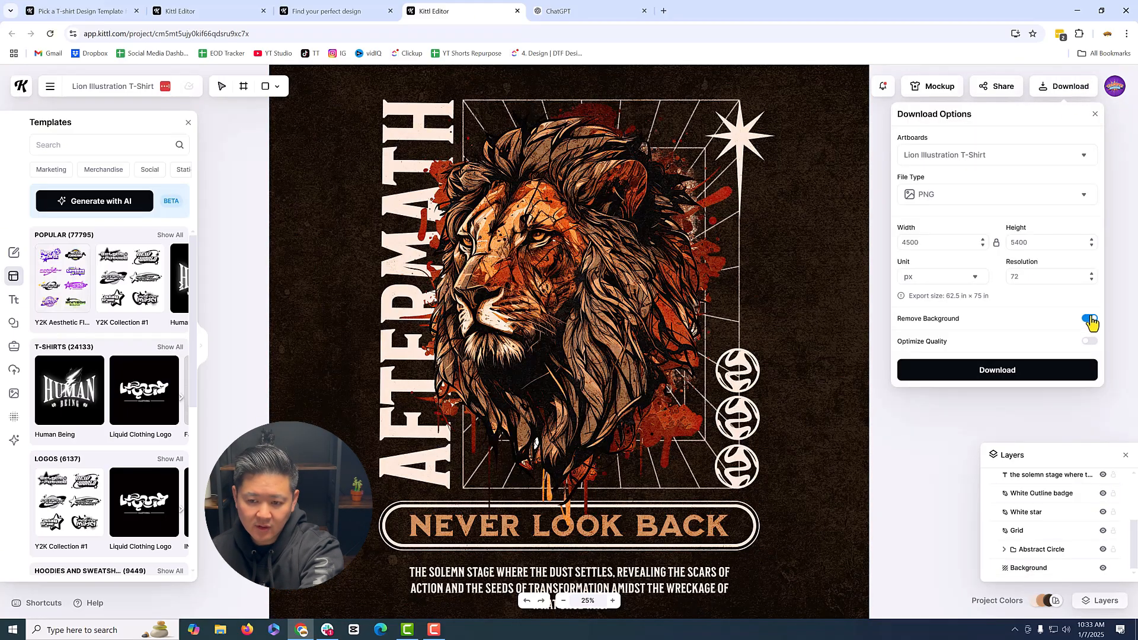
{"action": "left_click", "coordinate": [1118, 306]}
{"action": "left_click", "coordinate": [1102, 569]}
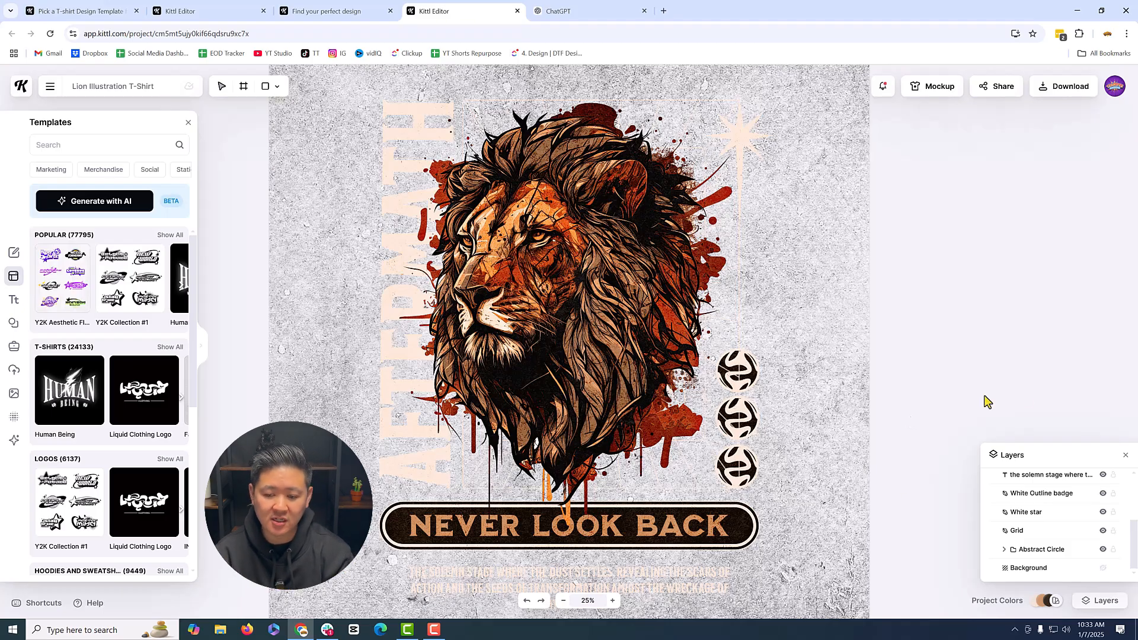
{"action": "left_click", "coordinate": [1104, 569]}
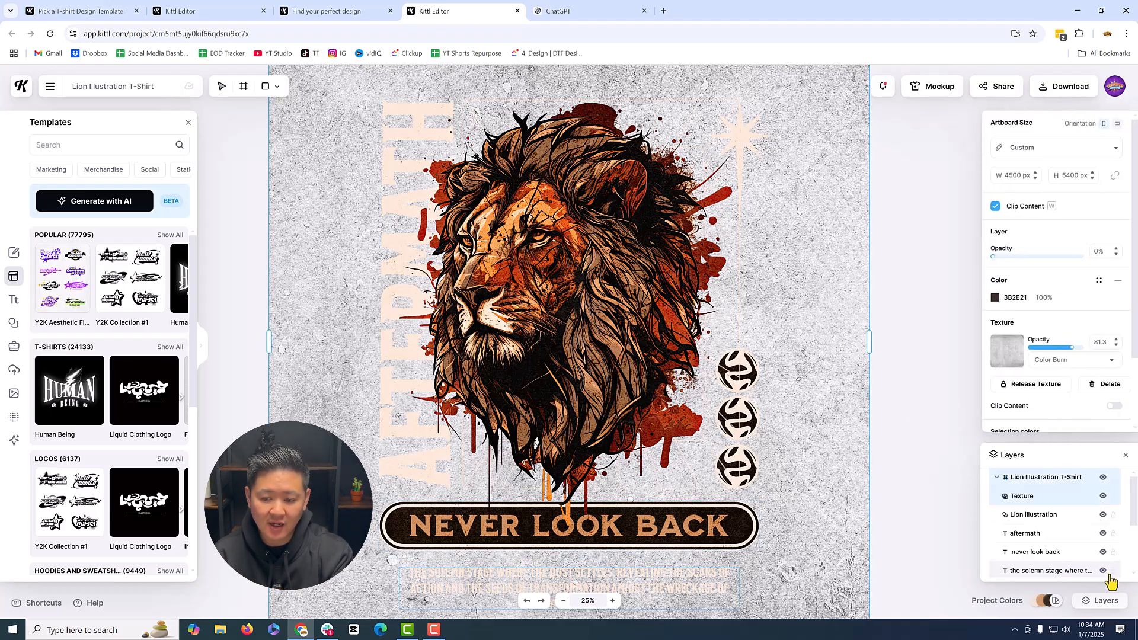
{"action": "left_click", "coordinate": [1108, 573]}
{"action": "left_click", "coordinate": [1103, 571]}
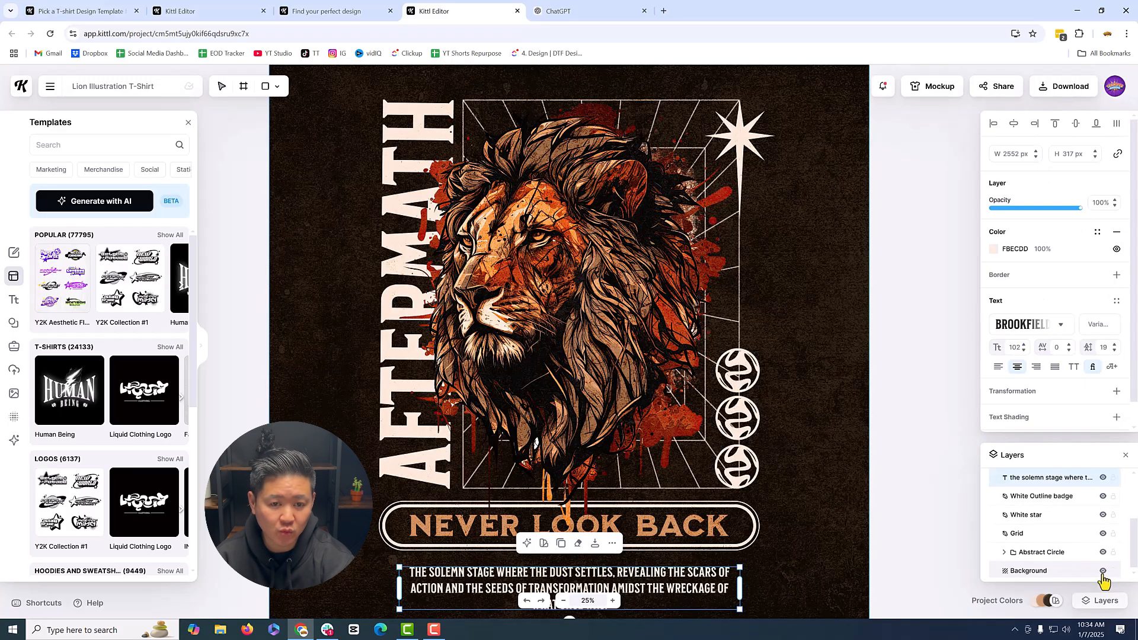
{"action": "left_click", "coordinate": [1103, 571]}
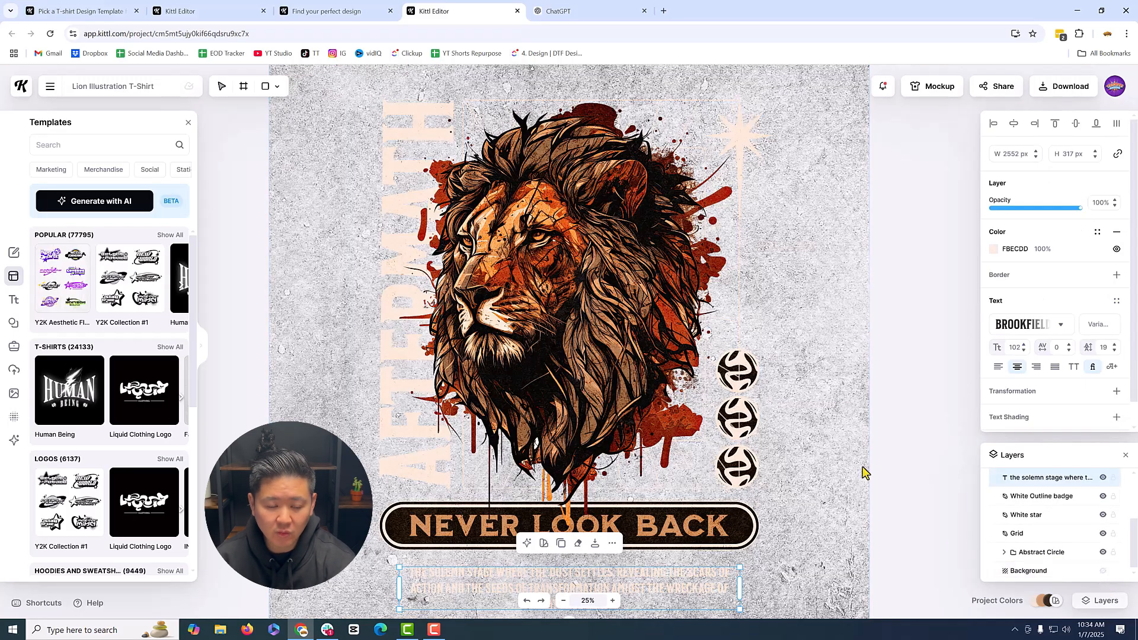
Try selecting all the design's elements together to inspect their shared properties, clear the selection and close the layer list
{"action": "left_click", "coordinate": [894, 371]}
{"action": "left_click_drag", "start_coordinate": [823, 87], "coordinate": [320, 539]}
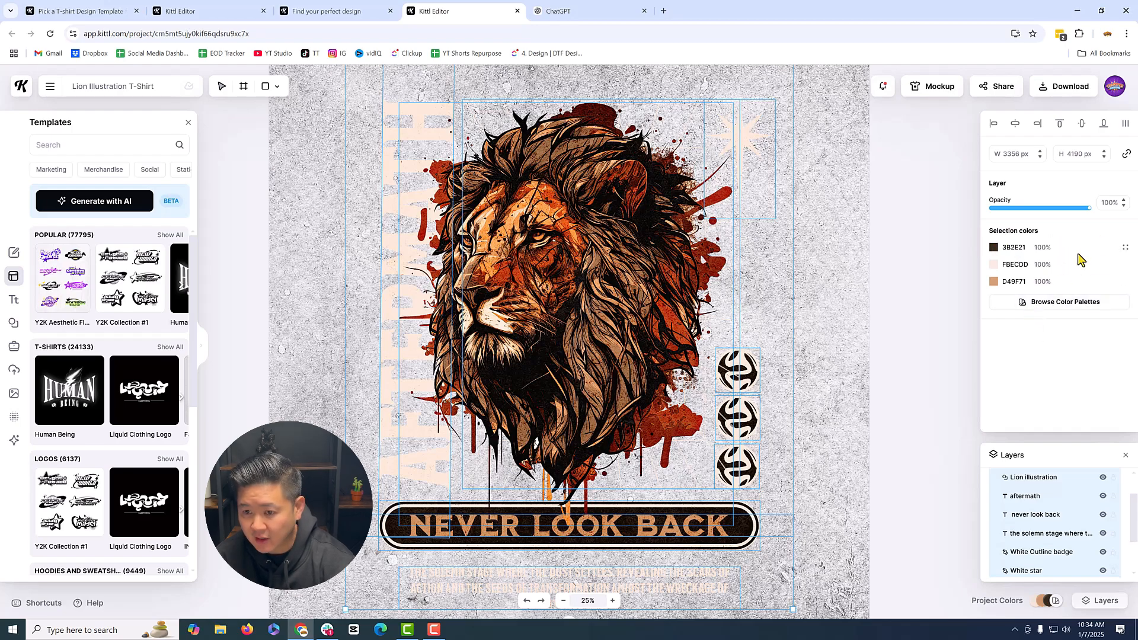
{"action": "left_click", "coordinate": [875, 216]}
{"action": "scroll", "coordinate": [876, 243], "scroll_direction": "up", "scroll_amount": 3}
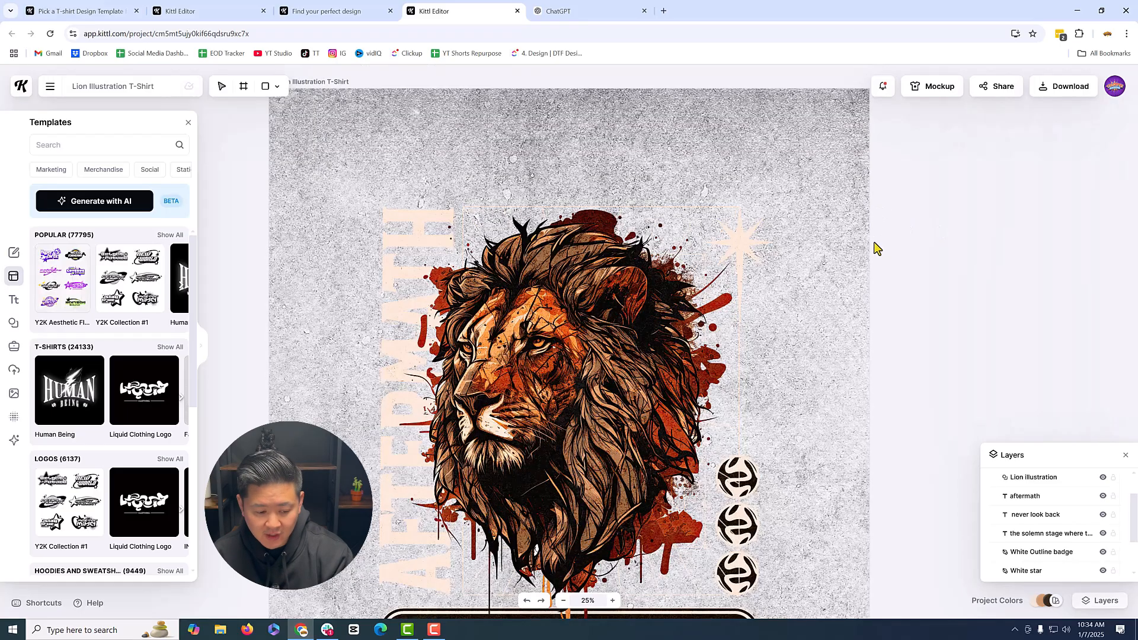
{"action": "key", "text": "ctrl+a"}
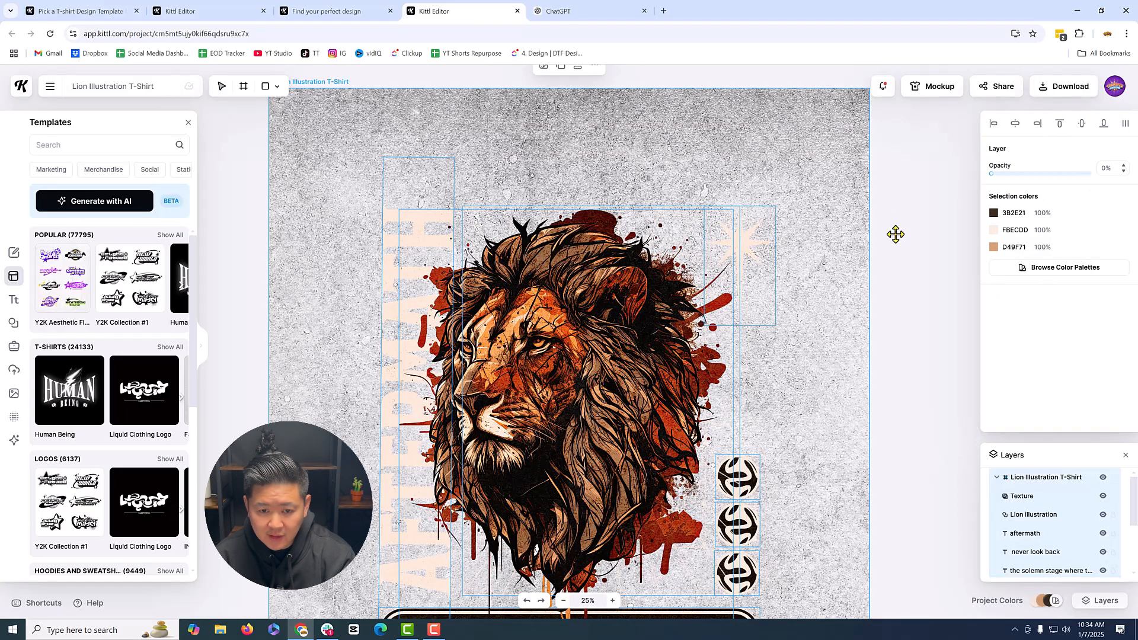
{"action": "left_click", "coordinate": [883, 263]}
{"action": "scroll", "coordinate": [881, 275], "scroll_direction": "up", "scroll_amount": 5}
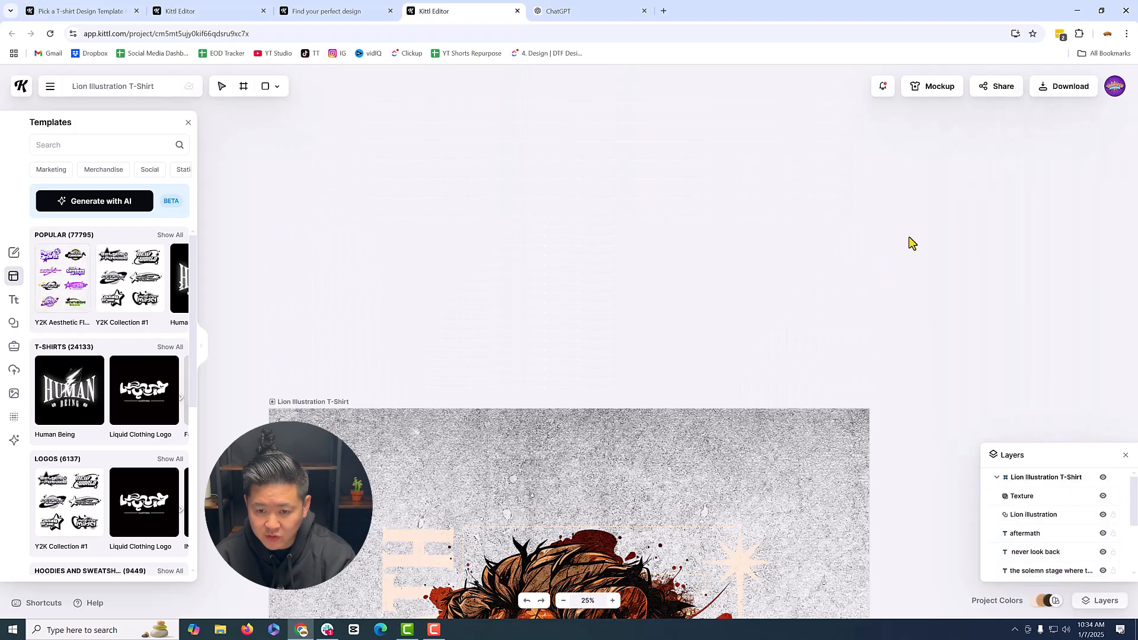
{"action": "left_click_drag", "start_coordinate": [917, 256], "coordinate": [774, 464]}
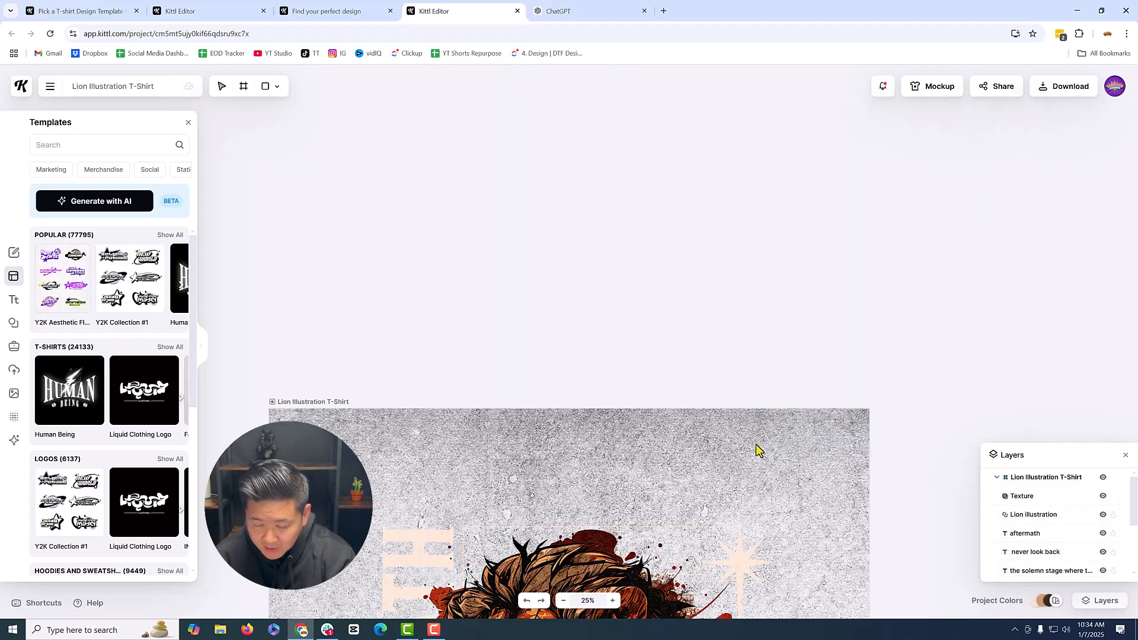
{"action": "scroll", "coordinate": [756, 450], "scroll_direction": "down", "scroll_amount": 5}
{"action": "left_click", "coordinate": [1125, 455]}
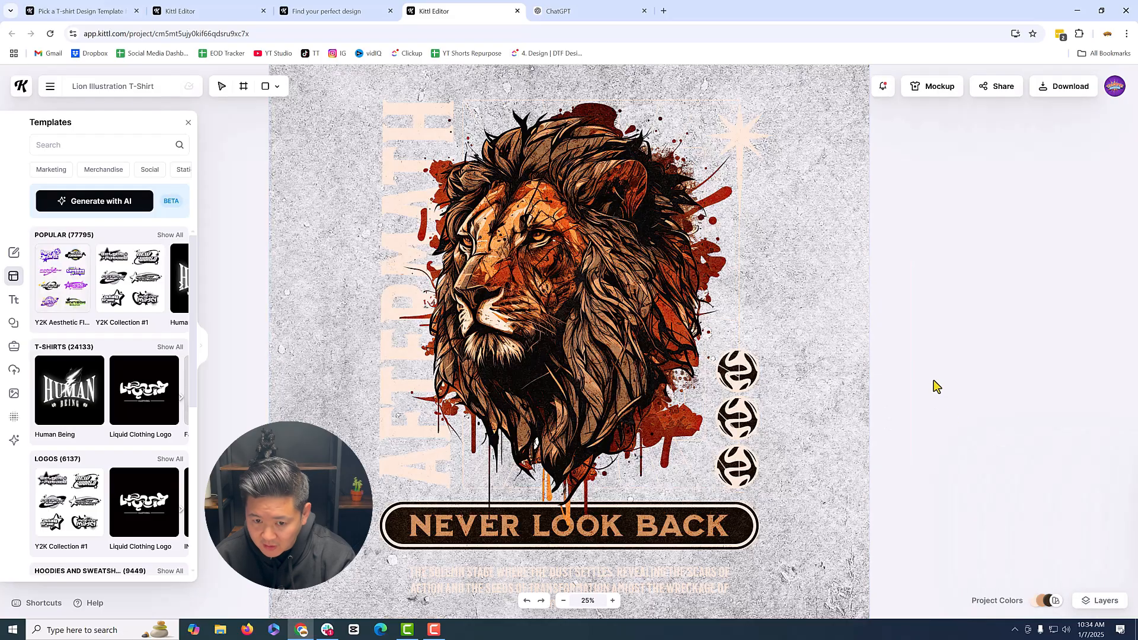
Inspect the lion illustration's Photo Filter settings and deselect it
{"action": "scroll", "coordinate": [1027, 299], "scroll_direction": "up", "scroll_amount": 2}
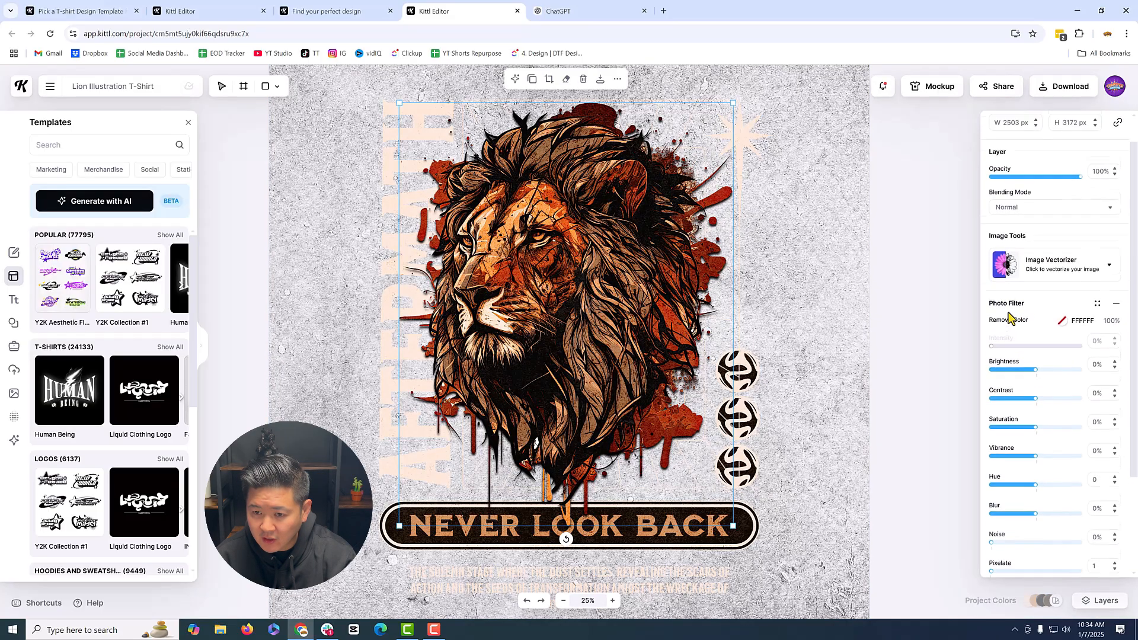
{"action": "key", "text": "Escape"}
{"action": "scroll", "coordinate": [594, 268], "scroll_direction": "up", "scroll_amount": 4}
{"action": "scroll", "coordinate": [595, 268], "scroll_direction": "down", "scroll_amount": 4}
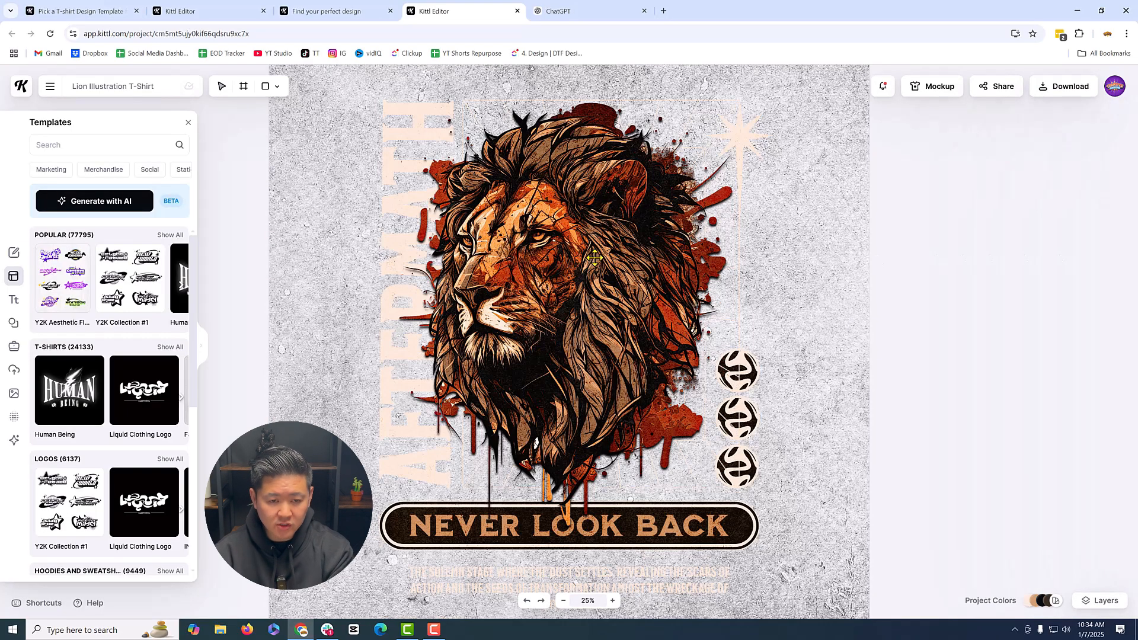
Toggle the Texture layer's visibility repeatedly to compare the design with and without it, and close the layer list
{"action": "left_click", "coordinate": [1079, 604]}
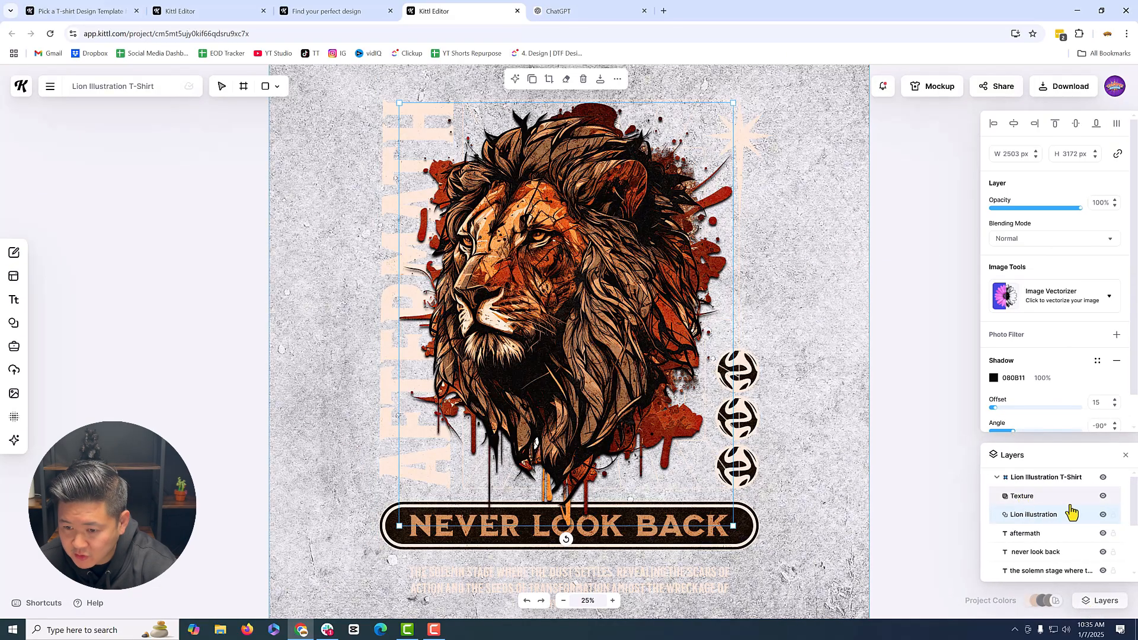
{"action": "left_click", "coordinate": [1102, 496]}
{"action": "left_click", "coordinate": [1104, 497]}
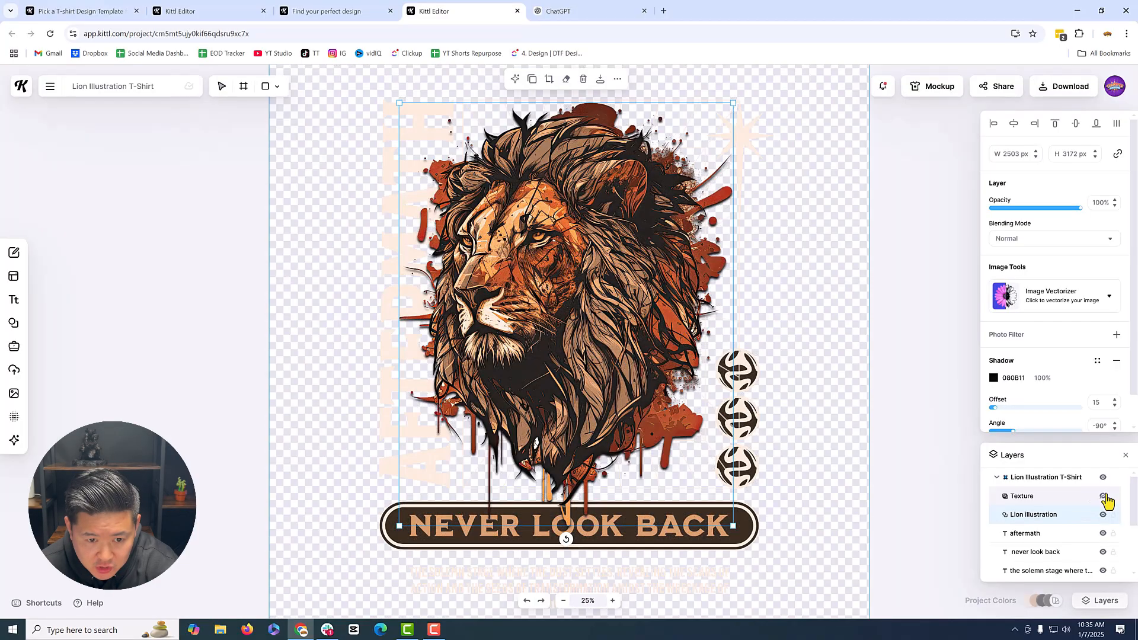
{"action": "left_click", "coordinate": [1104, 496]}
{"action": "left_click", "coordinate": [1103, 497]}
{"action": "left_click", "coordinate": [1104, 496]}
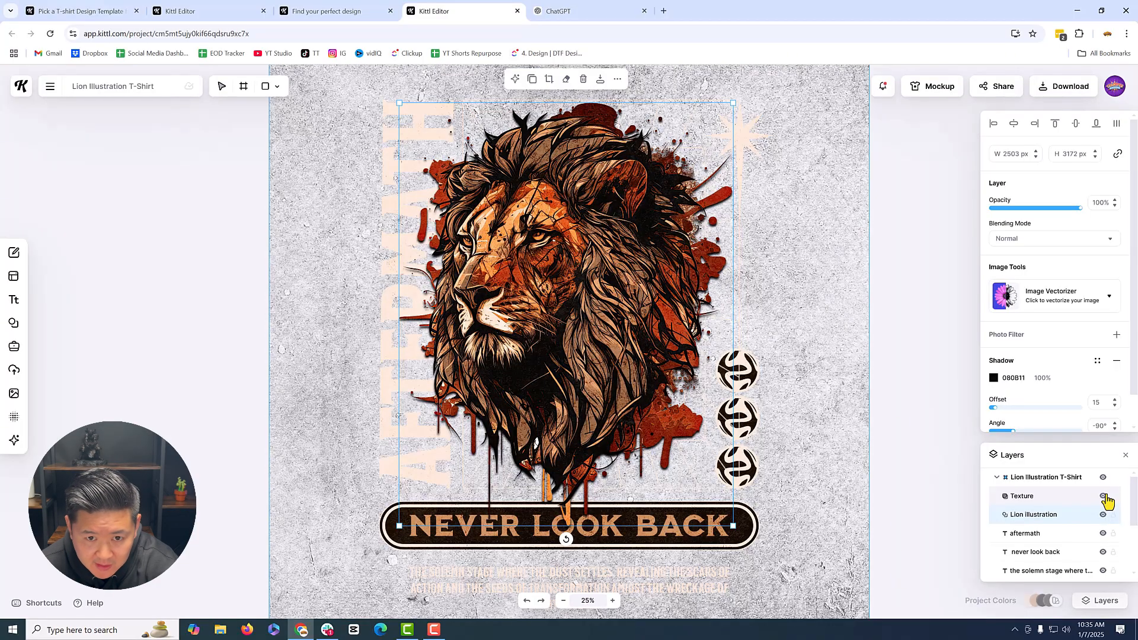
{"action": "left_click", "coordinate": [1104, 496]}
{"action": "left_click", "coordinate": [1104, 496]}
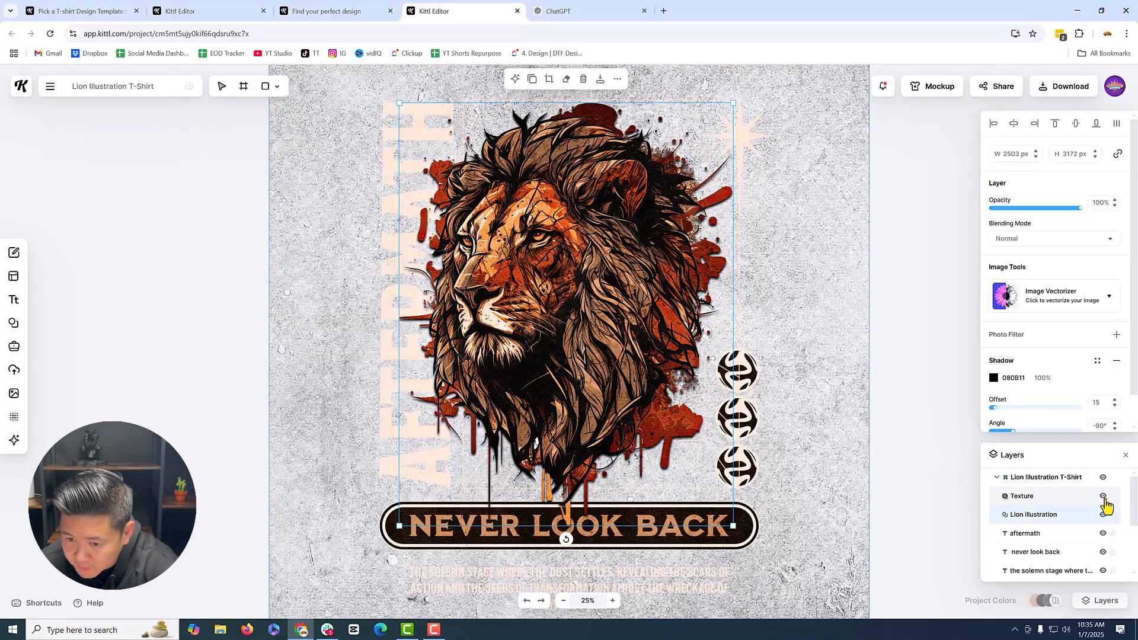
{"action": "left_click", "coordinate": [993, 478]}
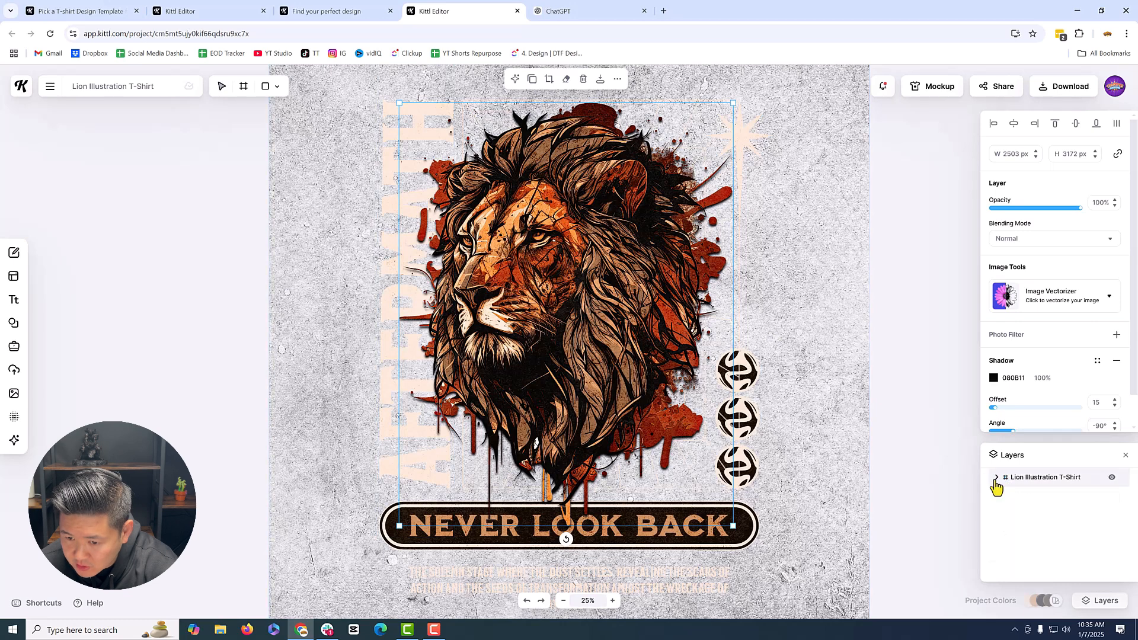
{"action": "left_click", "coordinate": [1125, 455]}
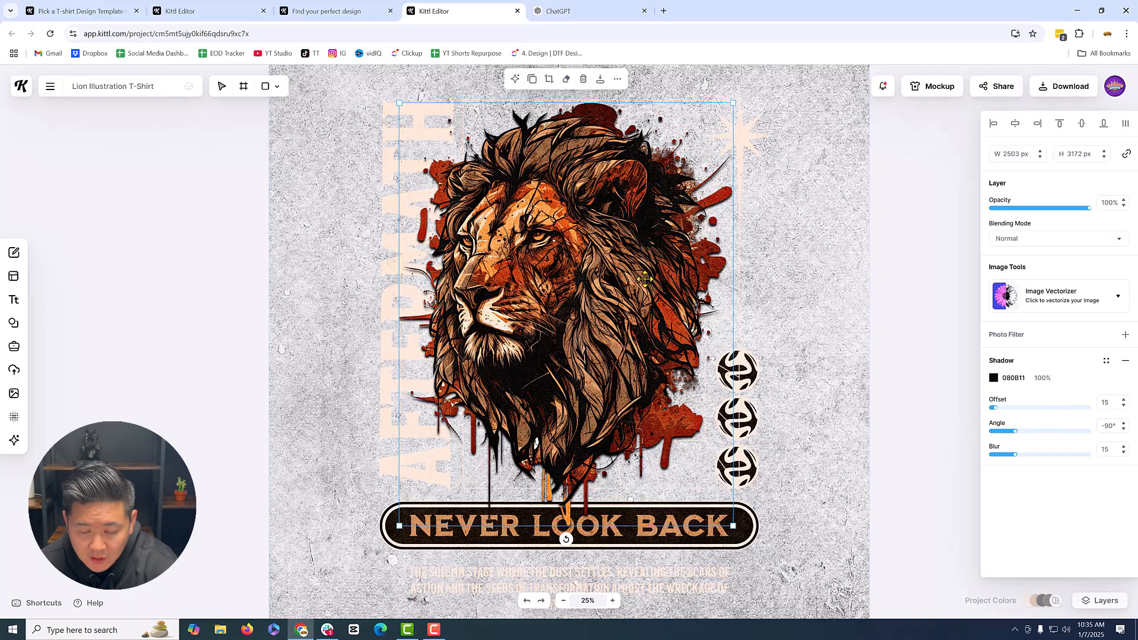
Inspect the lion illustration's Photo Filter settings, dismiss the filter style creation dialog and clear the selection
{"action": "left_click", "coordinate": [1010, 334]}
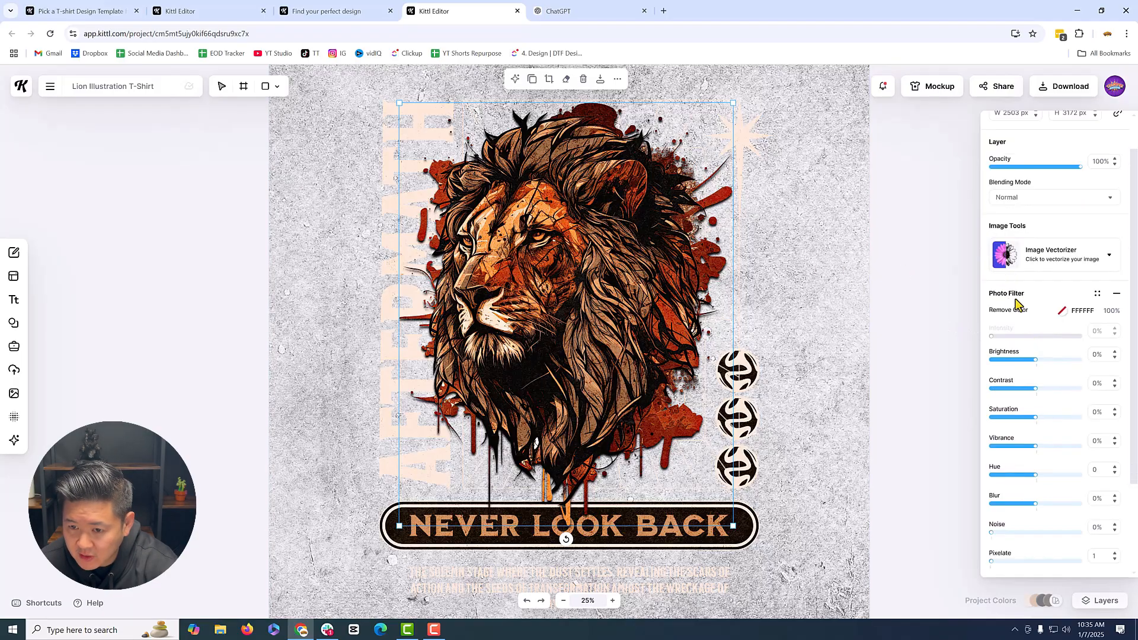
{"action": "left_click", "coordinate": [1097, 295]}
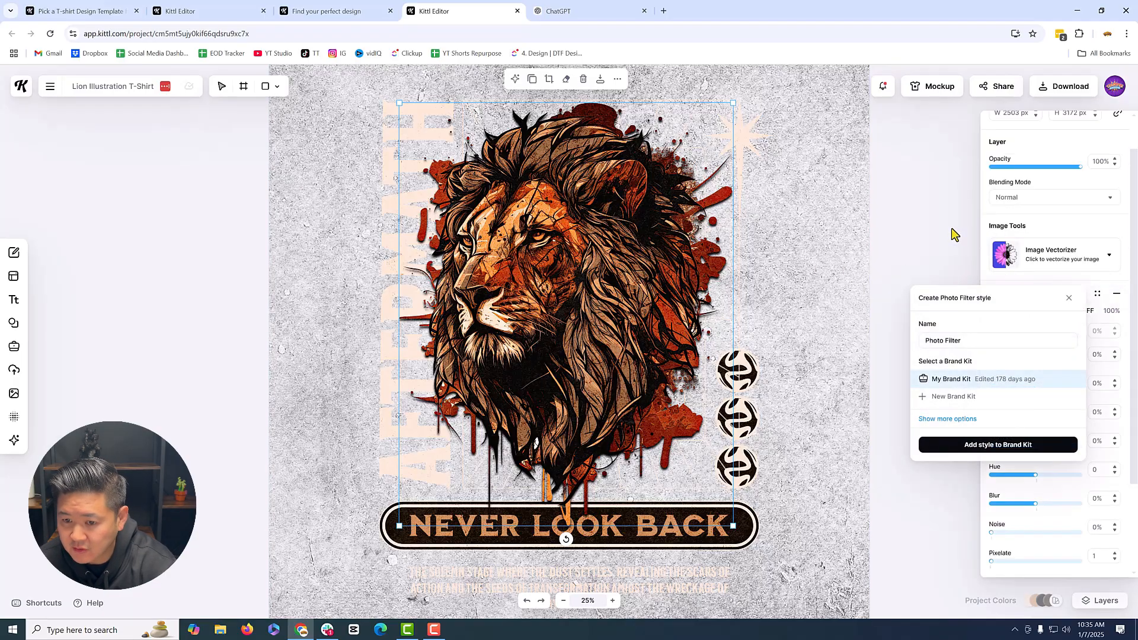
{"action": "key", "text": "Escape"}
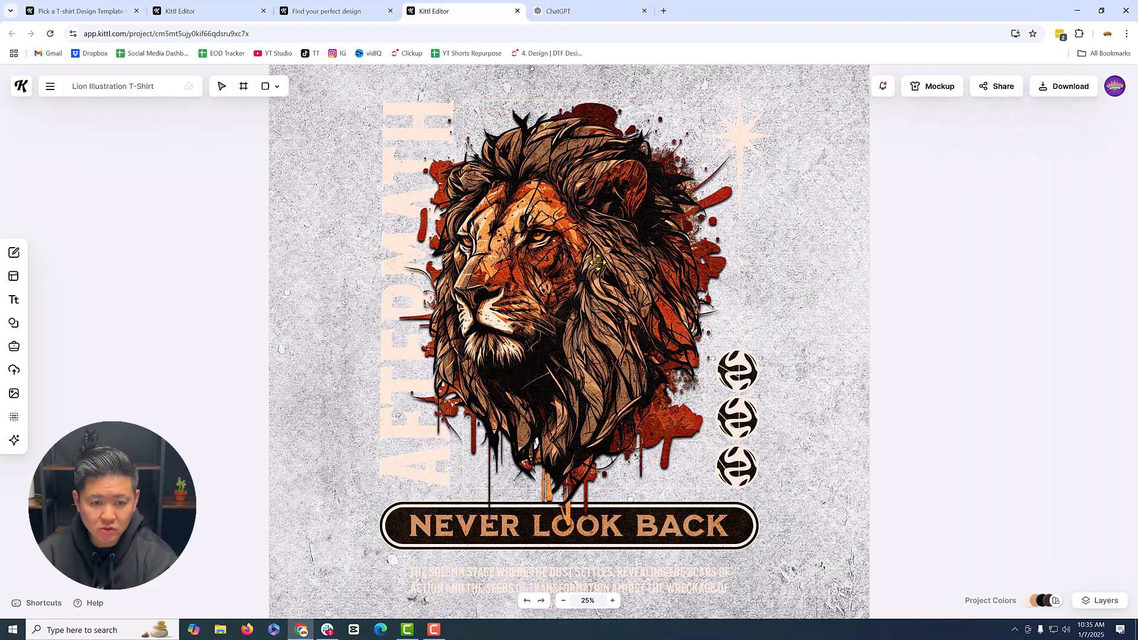
{"action": "left_click", "coordinate": [537, 240]}
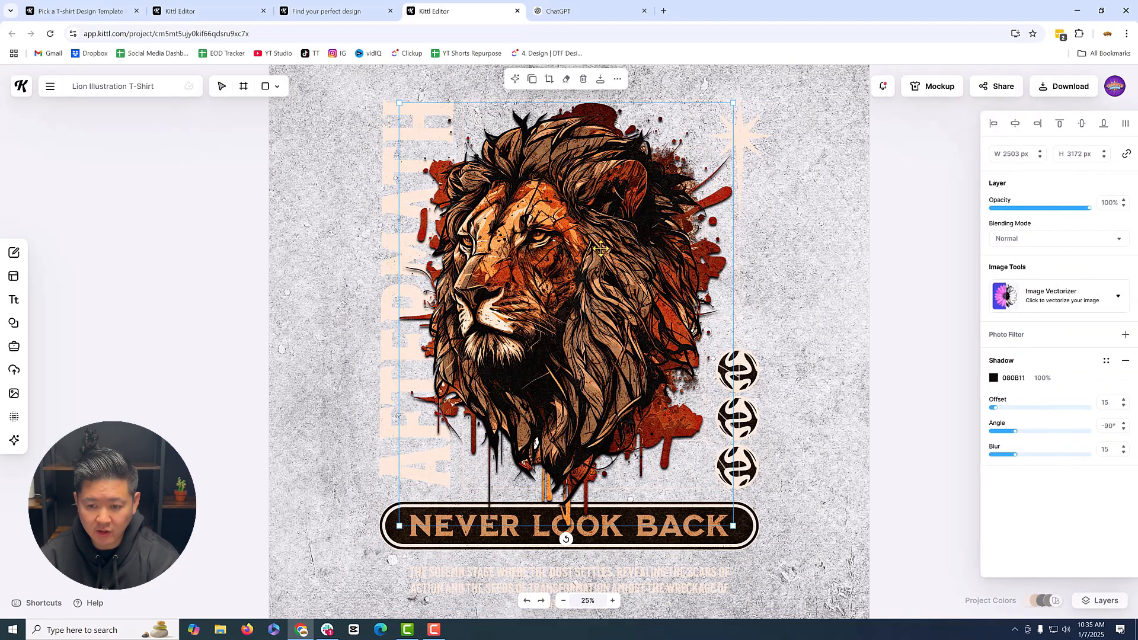
{"action": "key", "text": "Escape"}
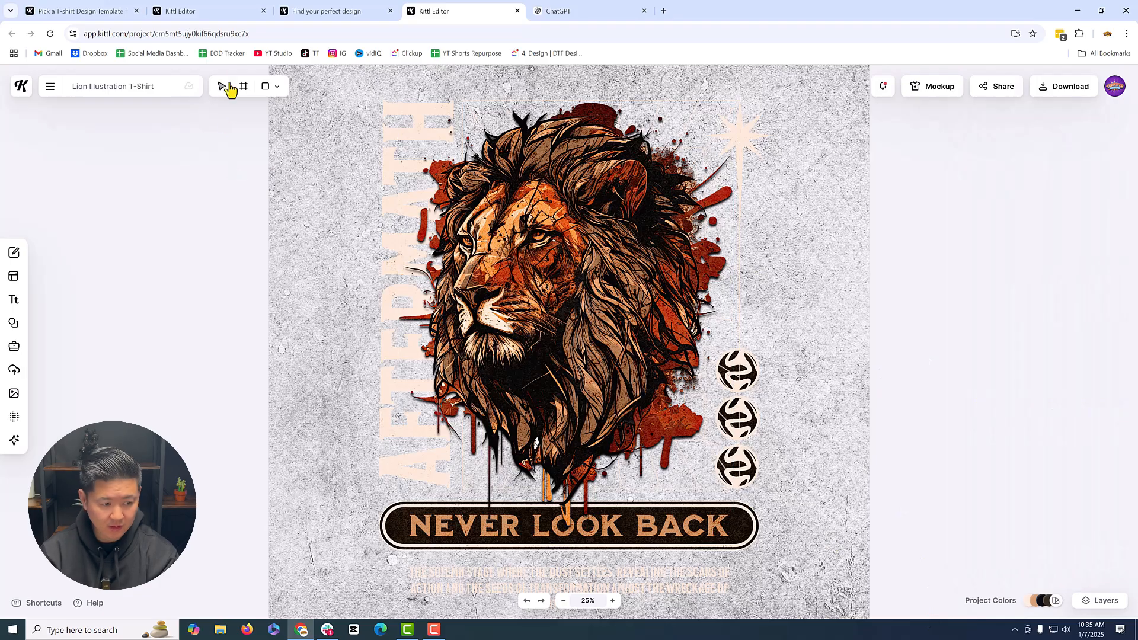
{"action": "left_click", "coordinate": [850, 297]}
{"action": "key", "text": "Escape"}
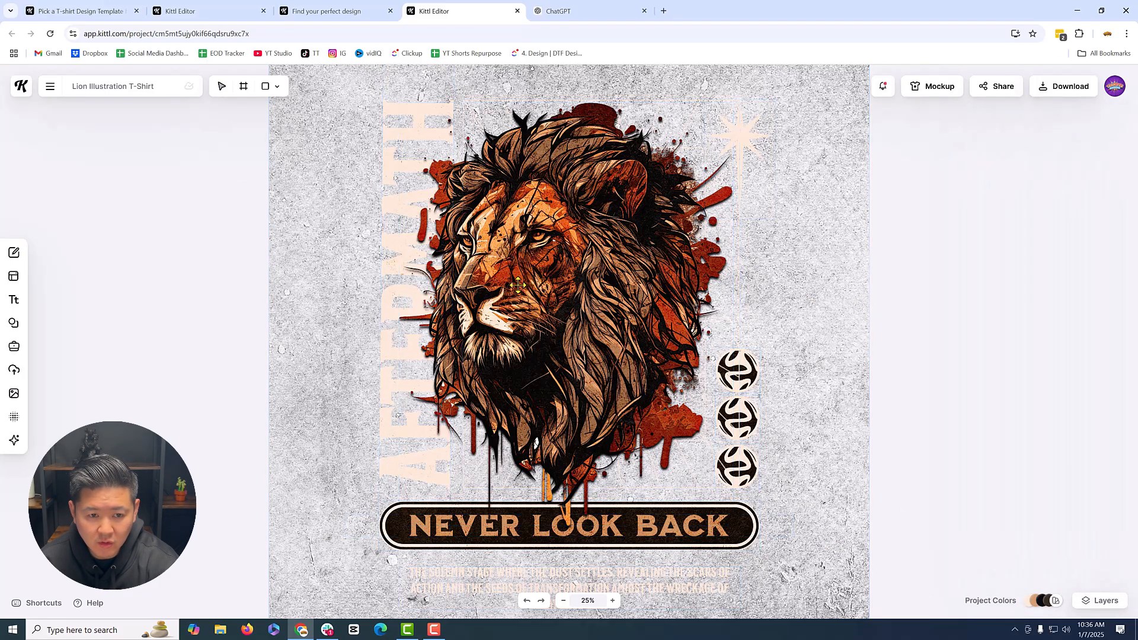
Expand the layers of the Lion Illustration T-Shirt artboard, select the artboard and hide its Background layer
{"action": "left_click", "coordinate": [1098, 601]}
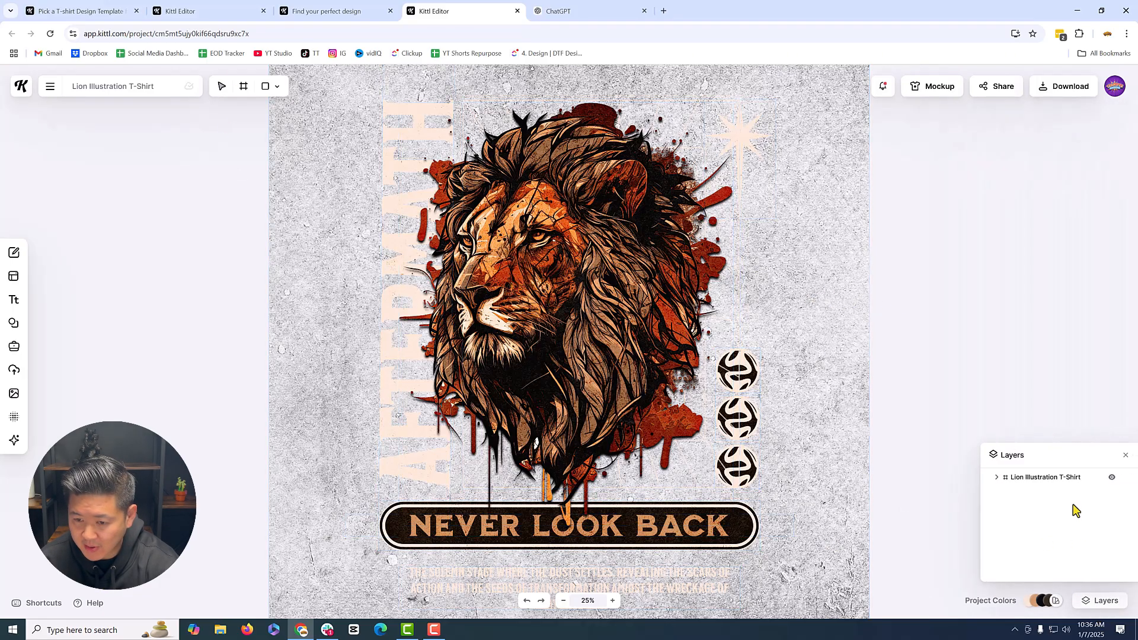
{"action": "left_click", "coordinate": [997, 478]}
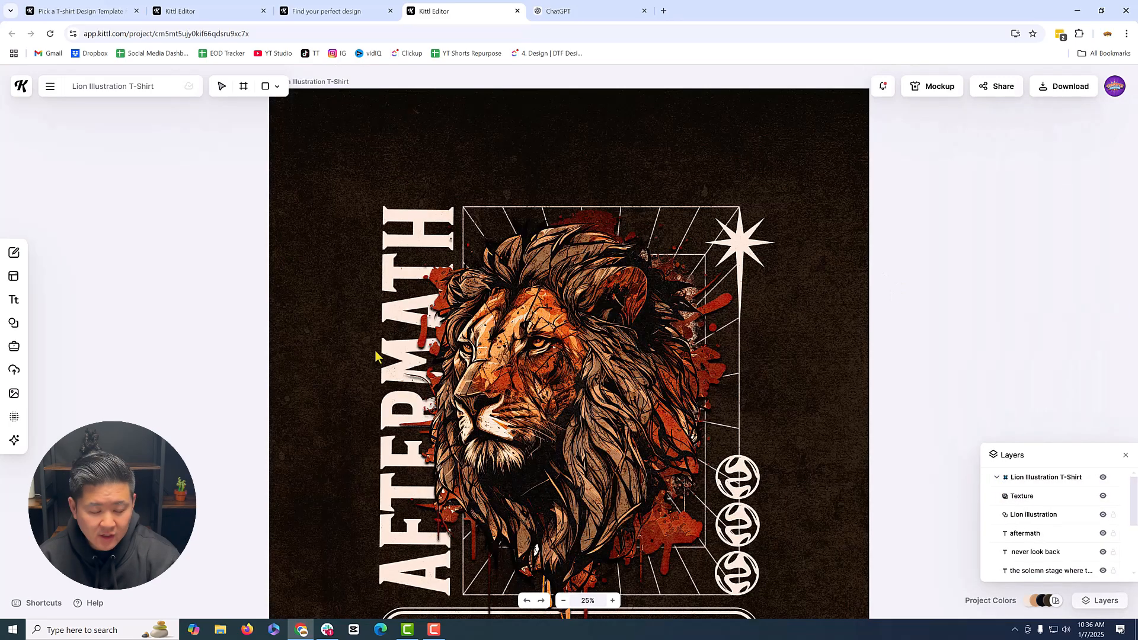
{"action": "scroll", "coordinate": [399, 311], "scroll_direction": "up", "scroll_amount": 4}
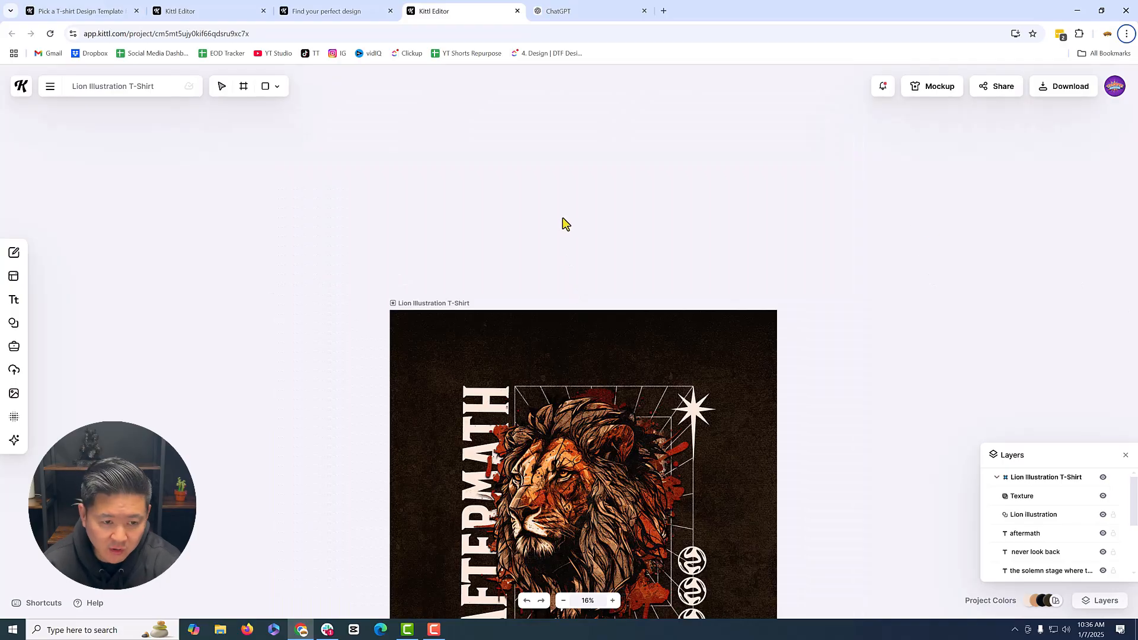
{"action": "scroll", "coordinate": [563, 223], "scroll_direction": "down", "scroll_amount": 4}
{"action": "scroll", "coordinate": [546, 234], "scroll_direction": "up", "scroll_amount": 2}
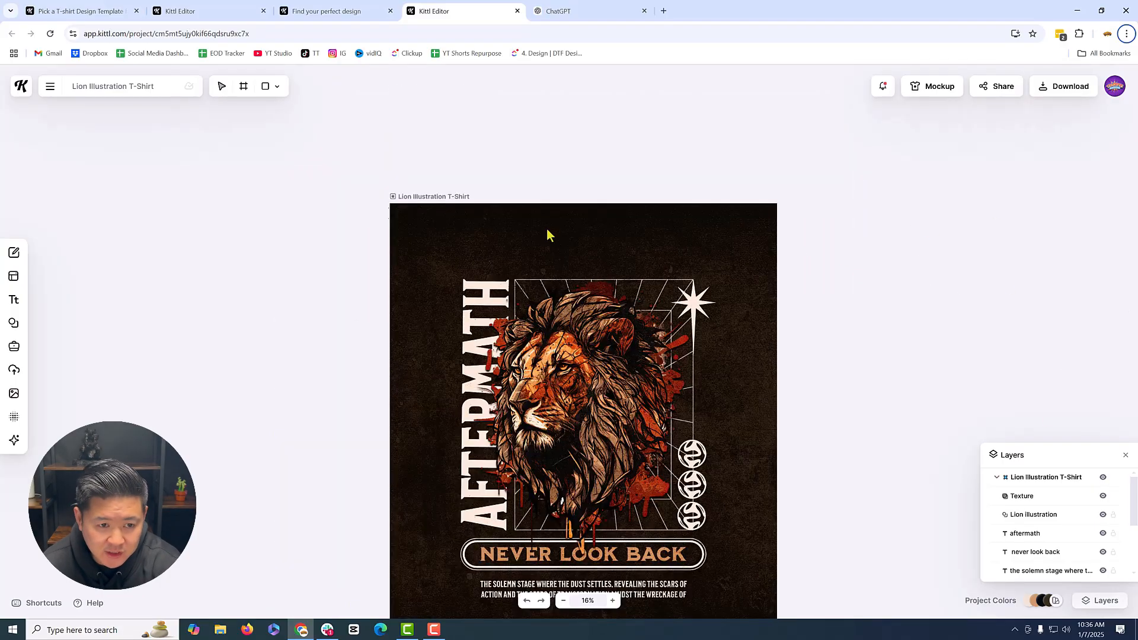
{"action": "left_click", "coordinate": [409, 196]}
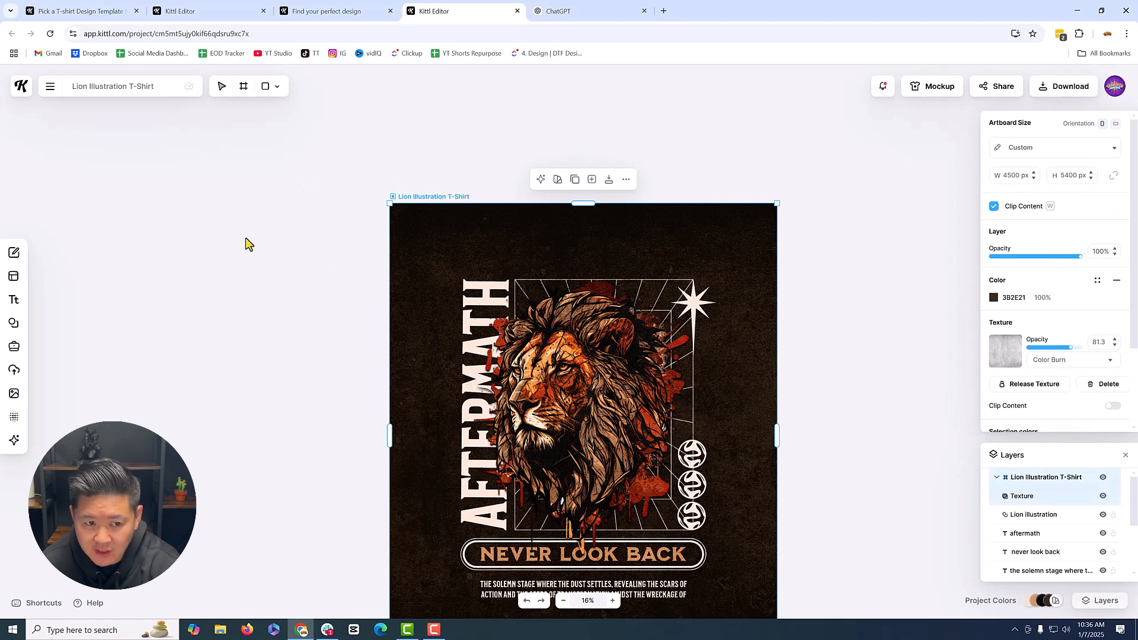
{"action": "scroll", "coordinate": [1063, 343], "scroll_direction": "down", "scroll_amount": 2}
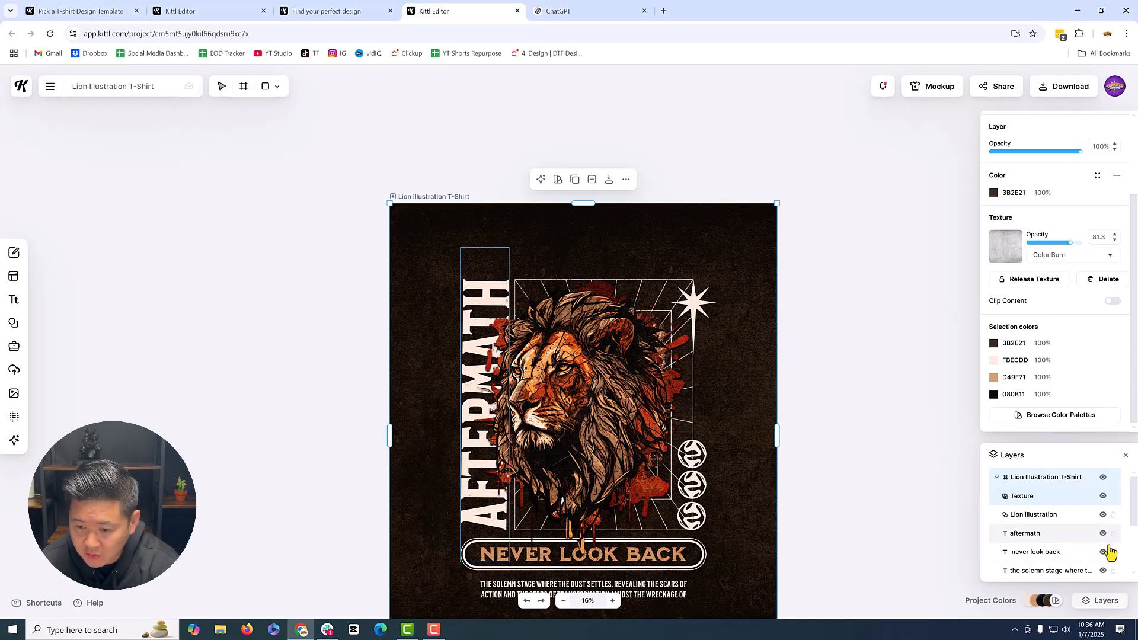
{"action": "scroll", "coordinate": [1046, 545], "scroll_direction": "down", "scroll_amount": 3}
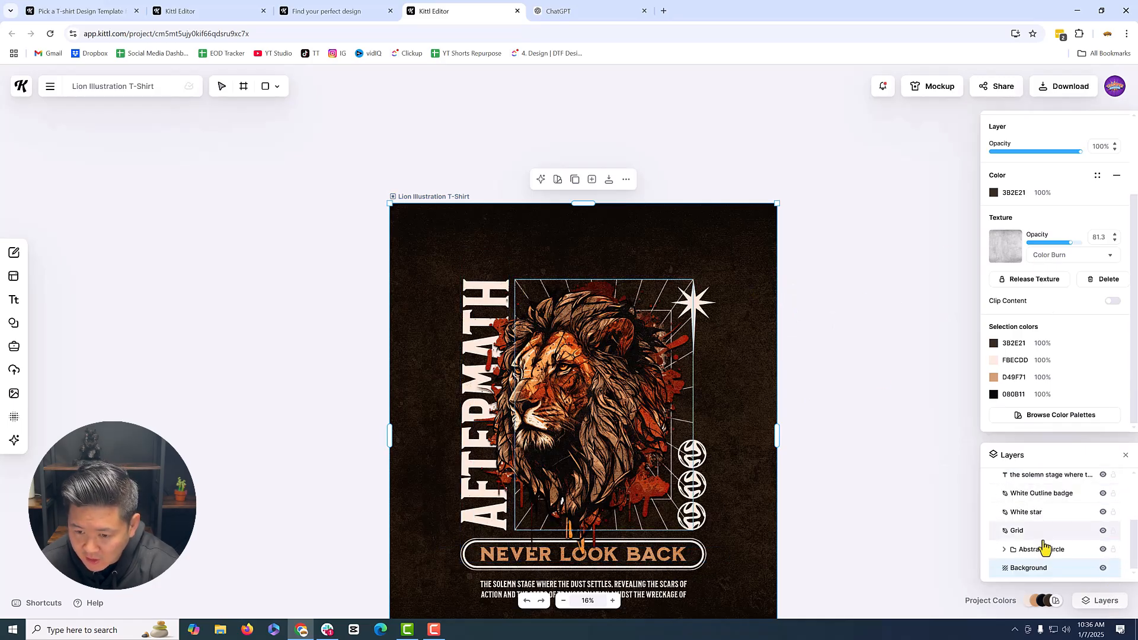
{"action": "left_click", "coordinate": [1103, 569]}
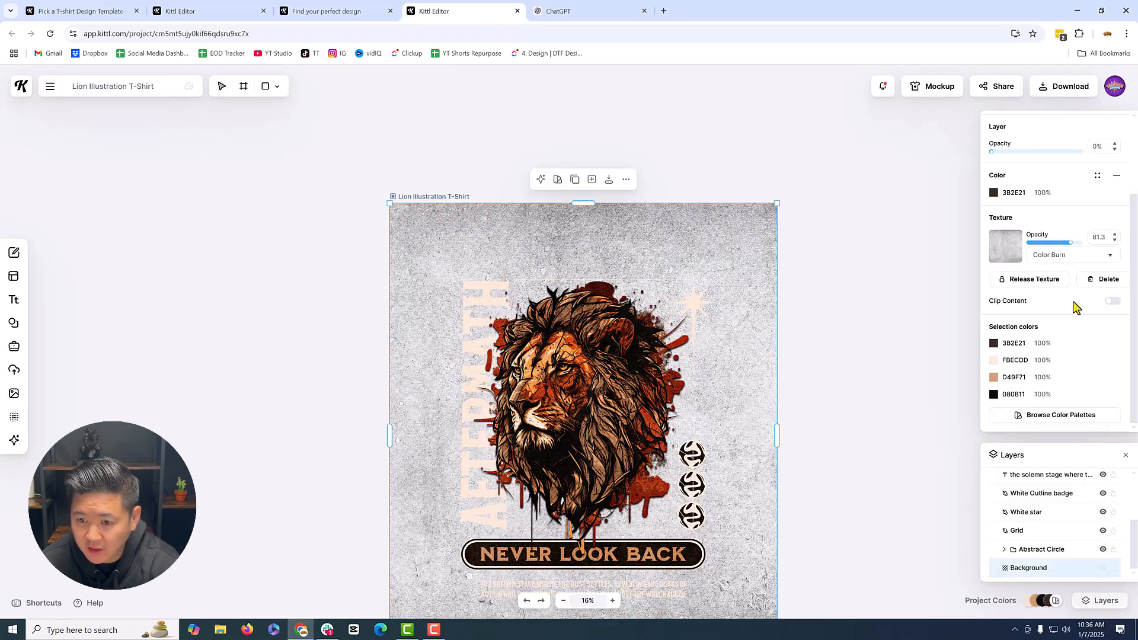
Try releasing the artboard's texture into a separate image, undo it and briefly select all elements
{"action": "left_click", "coordinate": [1048, 282]}
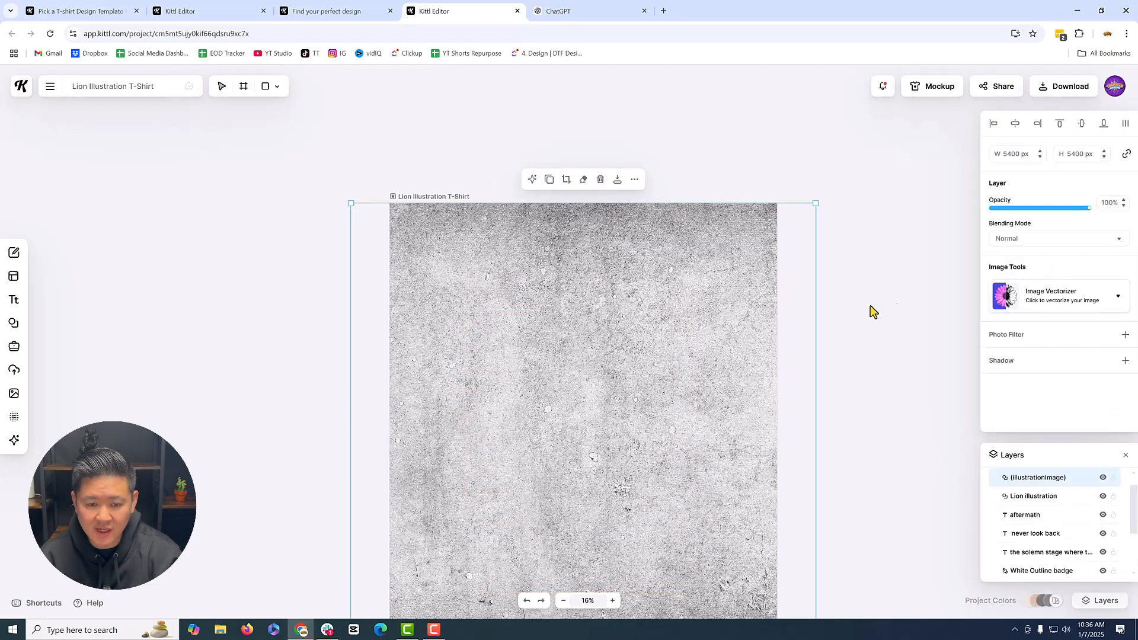
{"action": "left_click", "coordinate": [899, 304]}
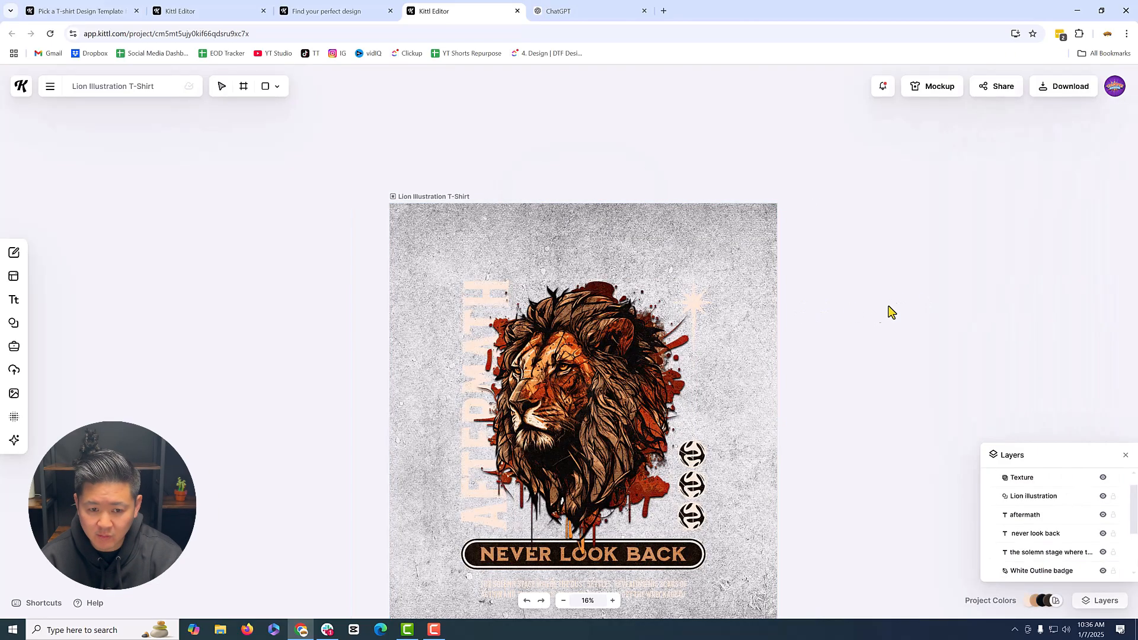
{"action": "key", "text": "ctrl+a"}
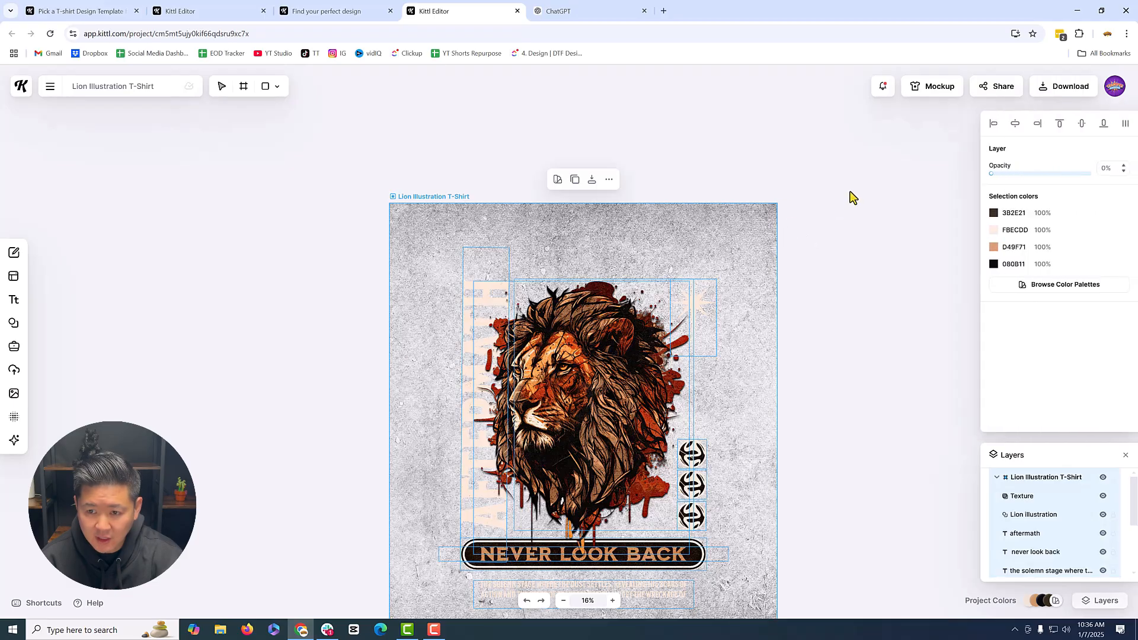
{"action": "left_click", "coordinate": [850, 193]}
Turn on Clip Content for the artboard's Color Burn texture
{"action": "left_click", "coordinate": [453, 196]}
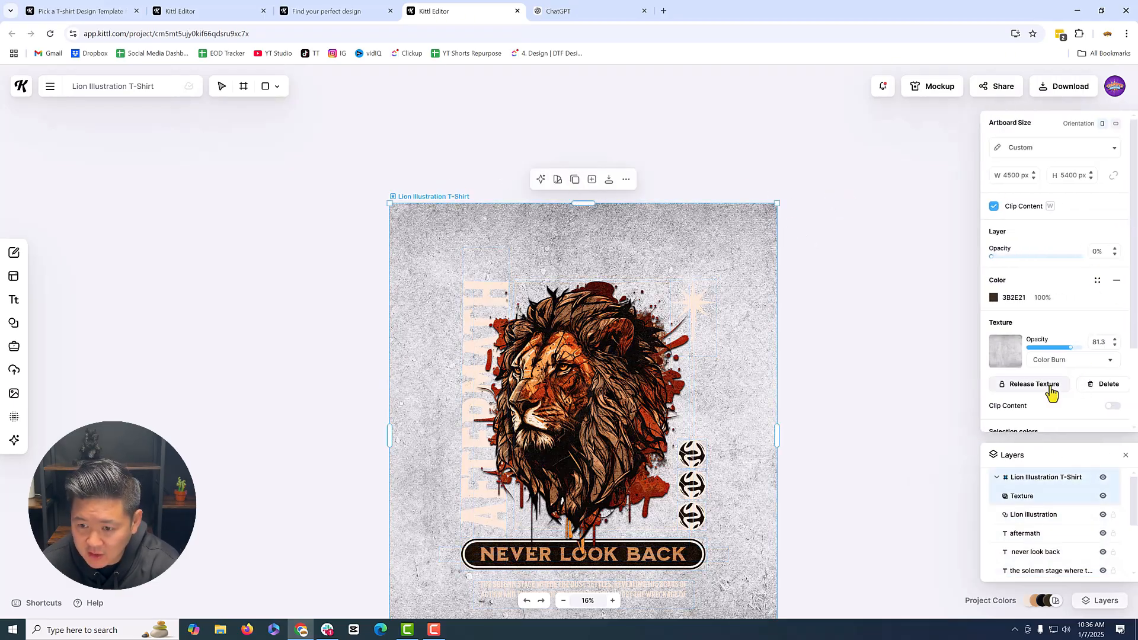
{"action": "left_click", "coordinate": [1112, 406]}
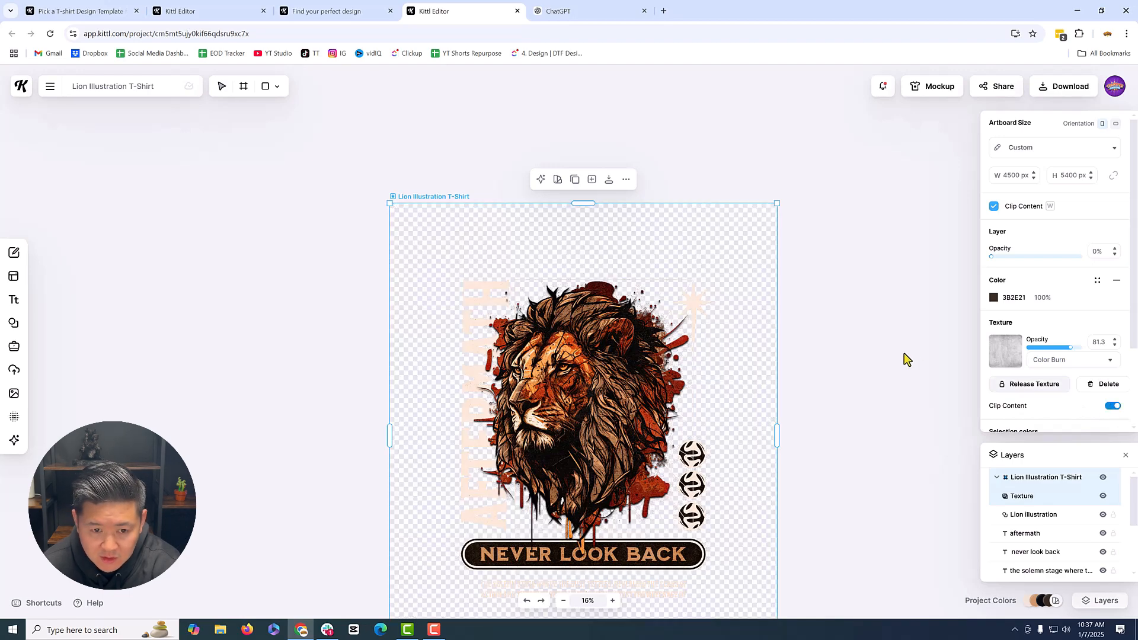
Examine the clipped texture up close across the lion's face and mane, the paint splatter and the circular emblems
{"action": "scroll", "coordinate": [764, 298], "scroll_direction": "down", "scroll_amount": 3}
{"action": "scroll", "coordinate": [632, 287], "scroll_direction": "up", "scroll_amount": 5}
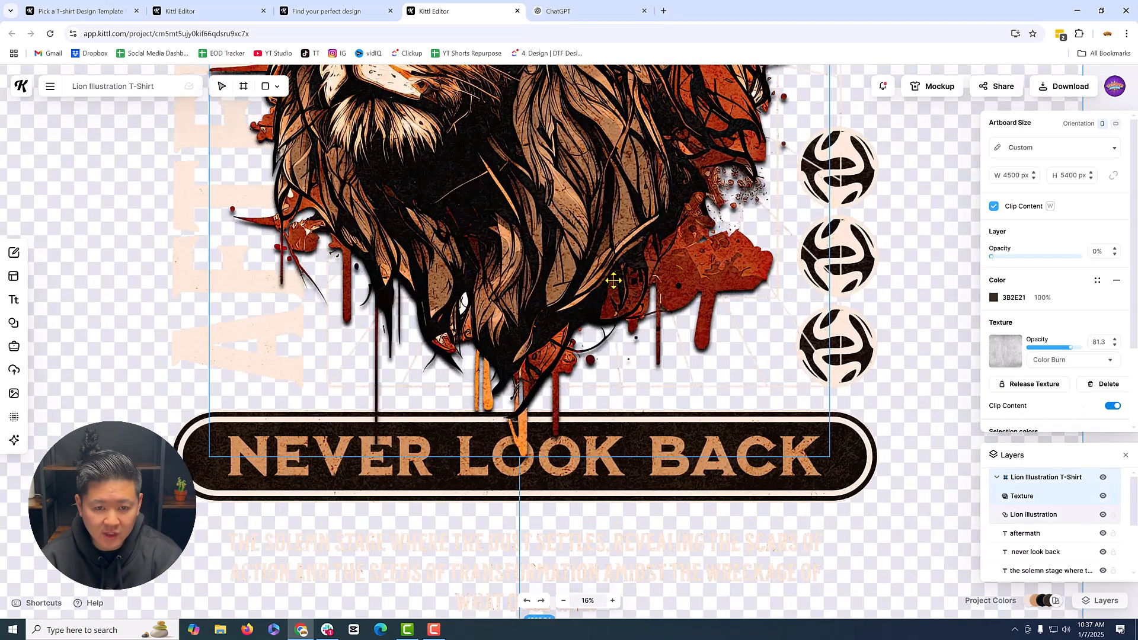
{"action": "scroll", "coordinate": [339, 277], "scroll_direction": "up", "scroll_amount": 5}
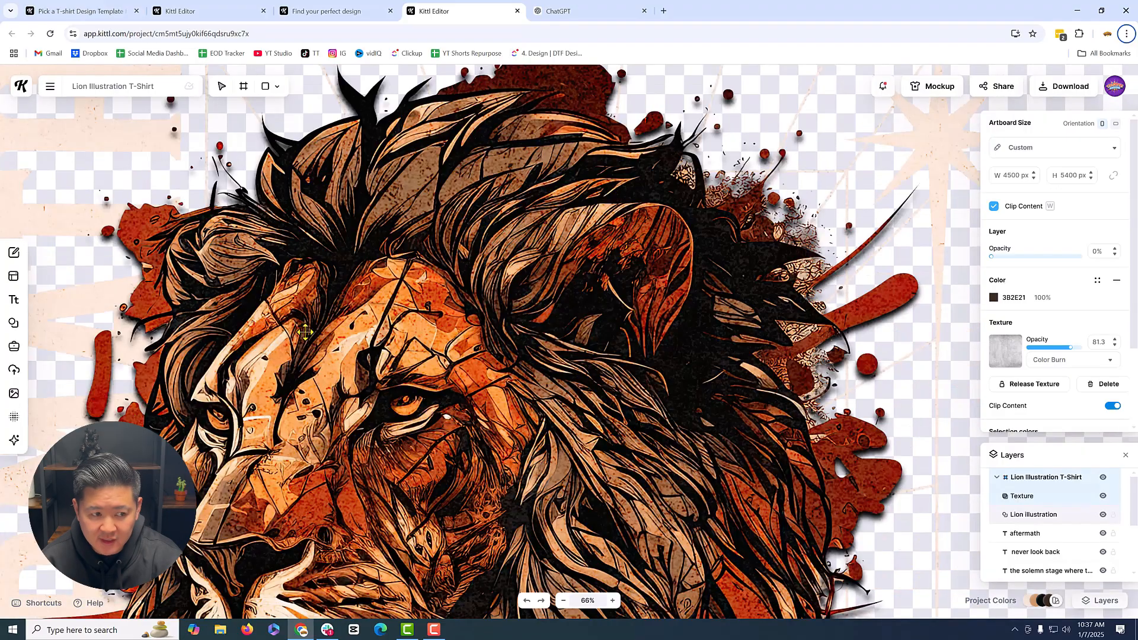
{"action": "scroll", "coordinate": [645, 317], "scroll_direction": "down", "scroll_amount": 2}
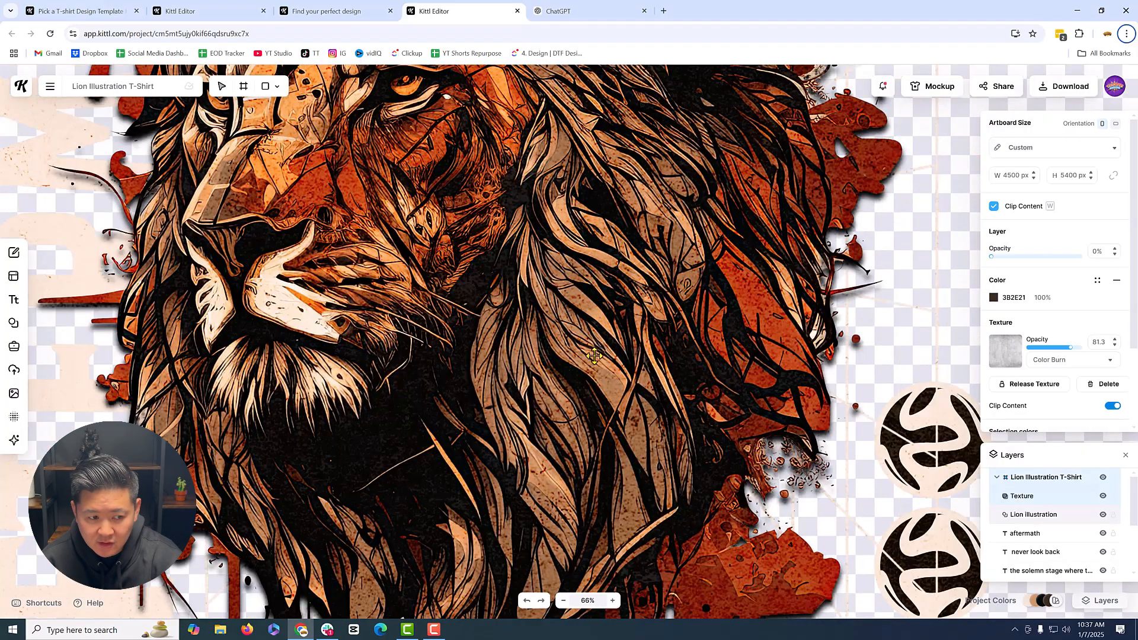
{"action": "scroll", "coordinate": [645, 317], "scroll_direction": "down", "scroll_amount": 4}
{"action": "scroll", "coordinate": [725, 333], "scroll_direction": "up", "scroll_amount": 1}
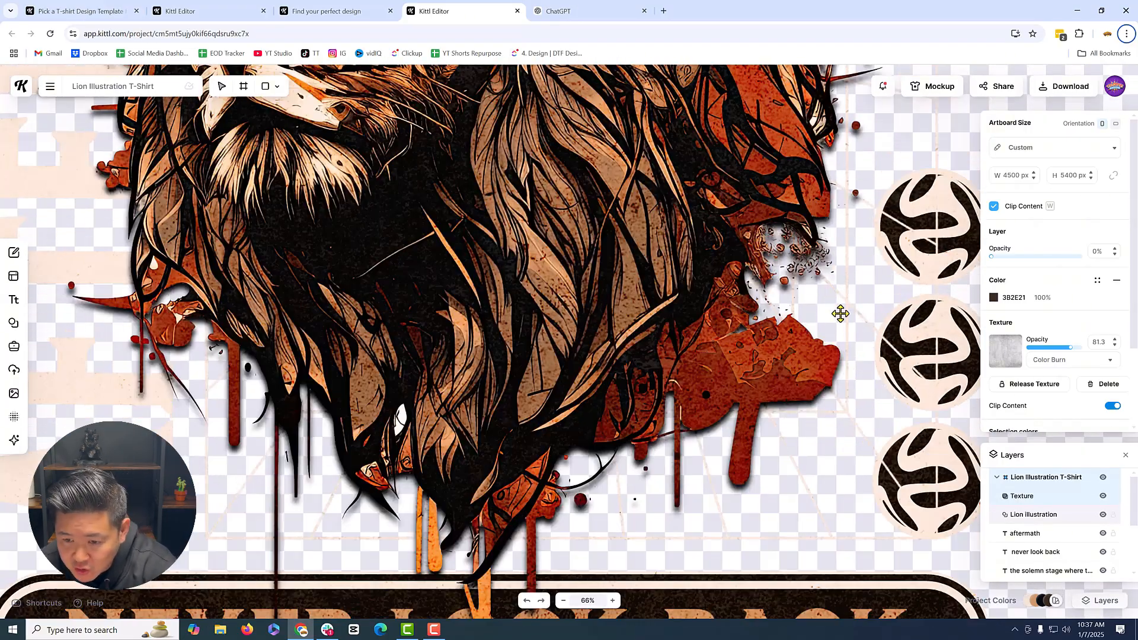
{"action": "scroll", "coordinate": [840, 312], "scroll_direction": "up", "scroll_amount": 2}
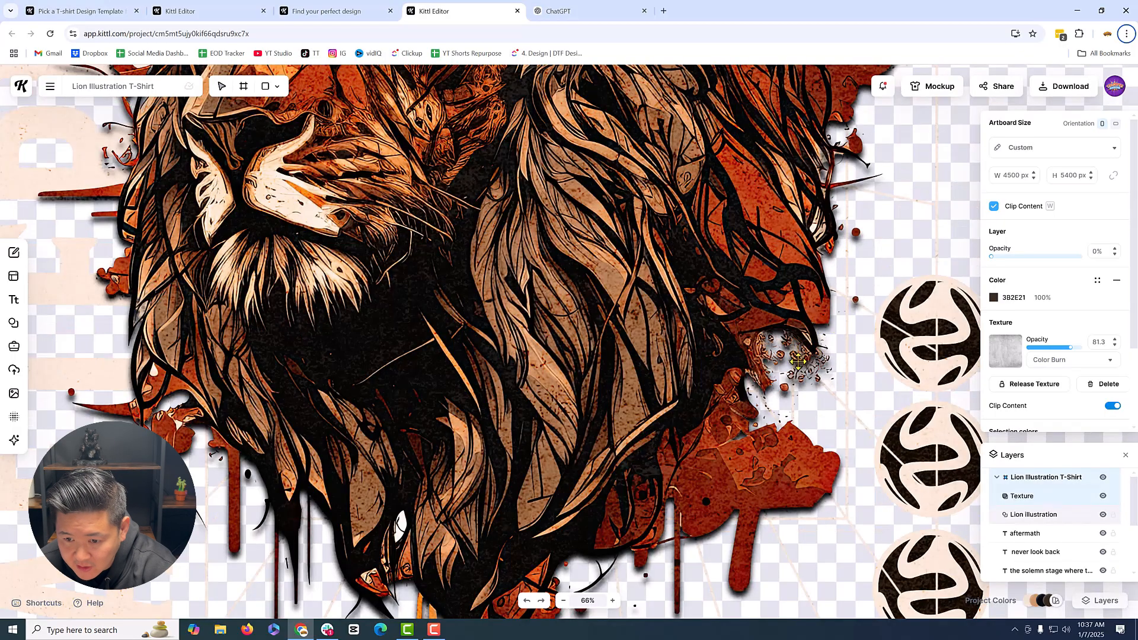
Toggle the visibility of the Texture and Lion illustration layers to compare how each affects the design
{"action": "scroll", "coordinate": [1074, 508], "scroll_direction": "down", "scroll_amount": 3}
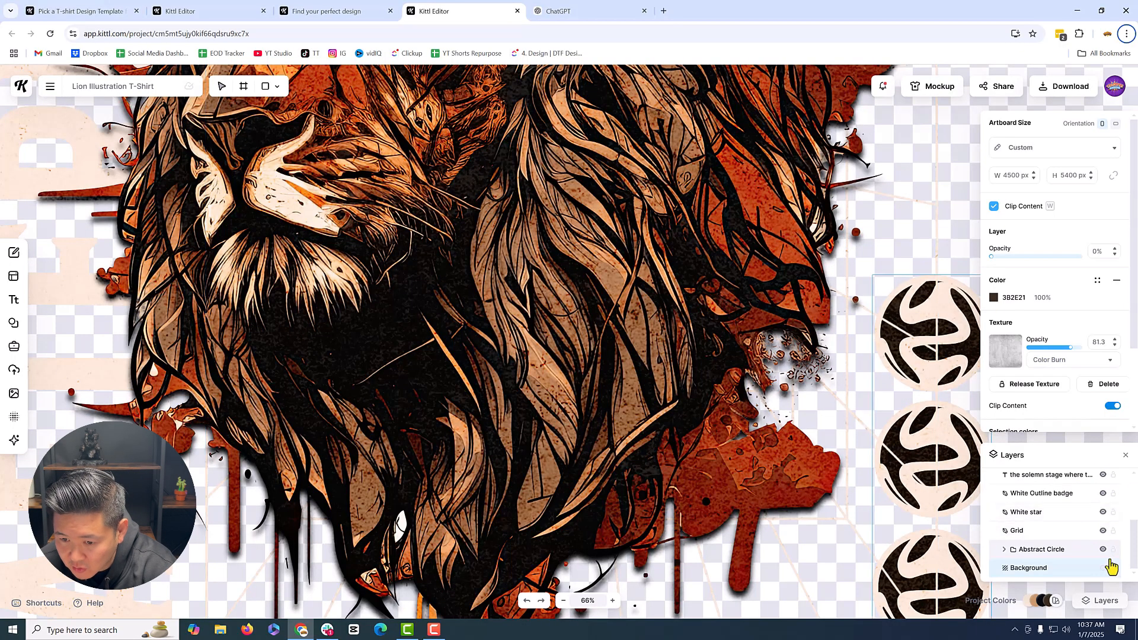
{"action": "scroll", "coordinate": [1102, 542], "scroll_direction": "up", "scroll_amount": 3}
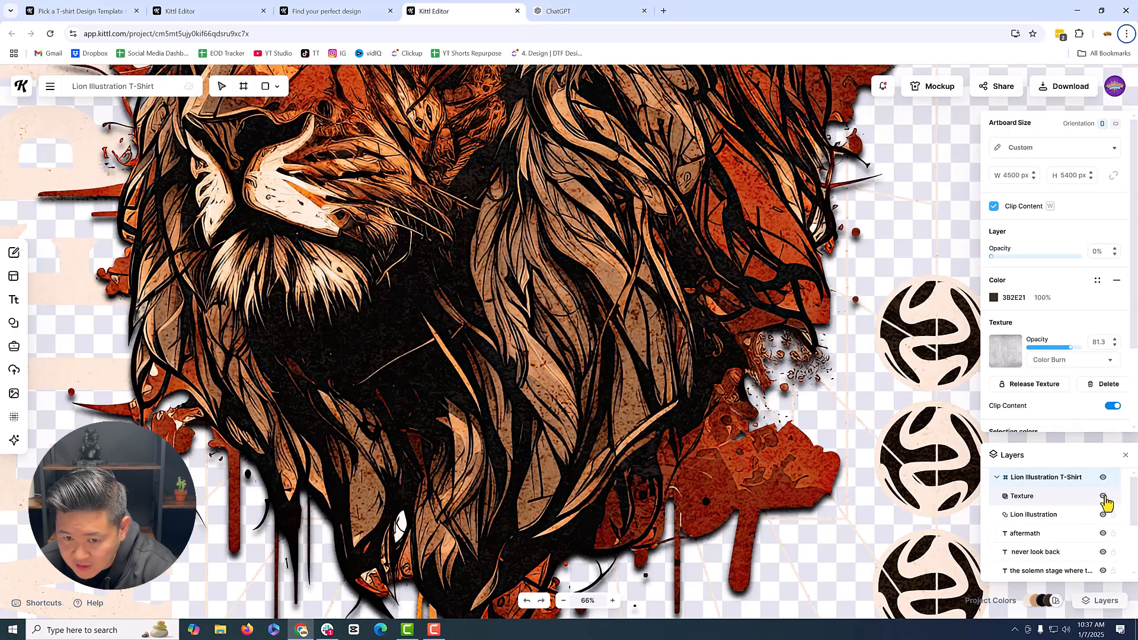
{"action": "left_click", "coordinate": [1102, 496]}
{"action": "left_click", "coordinate": [1102, 496]}
{"action": "left_click", "coordinate": [1103, 519]}
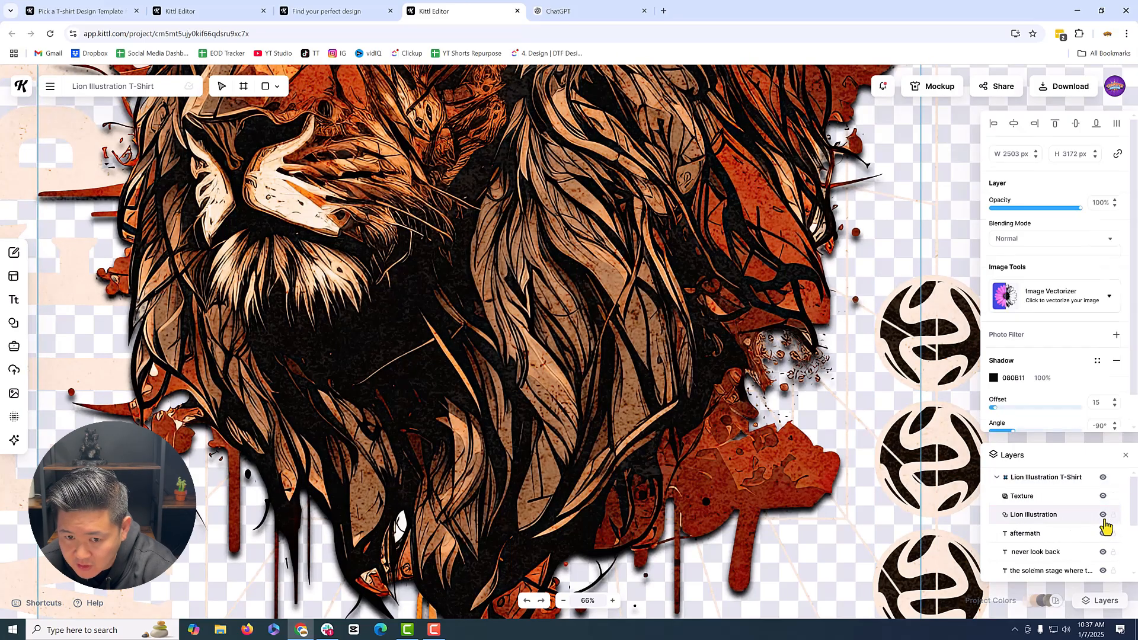
{"action": "left_click", "coordinate": [1104, 519]}
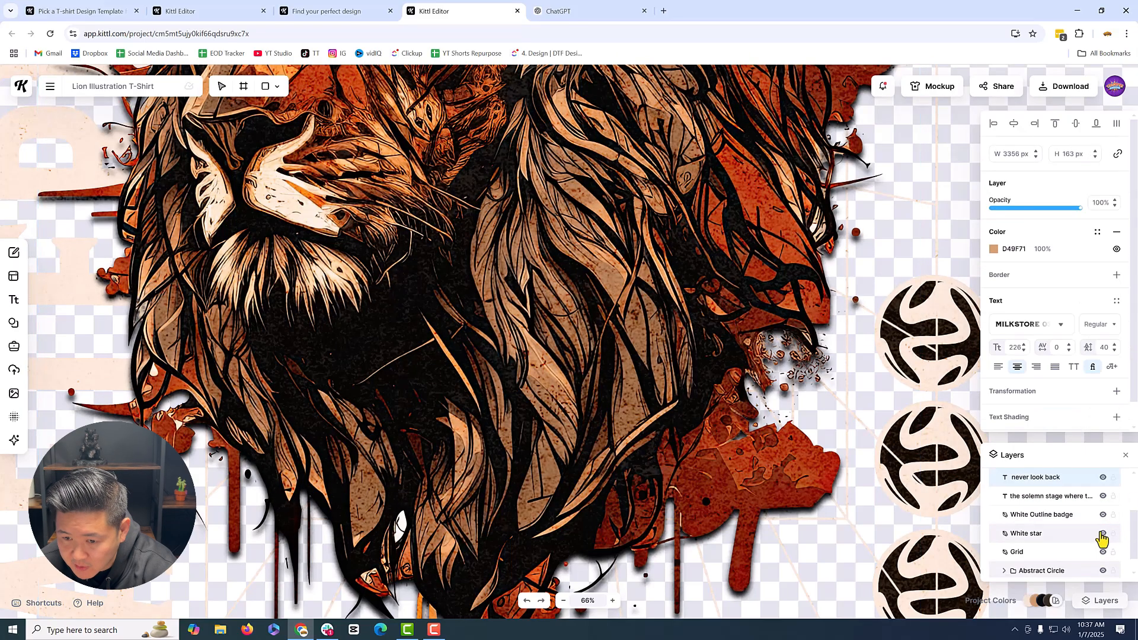
Toggle the Texture layer and the whole Lion Illustration T-Shirt artboard off and on, and review the remaining layers
{"action": "scroll", "coordinate": [1102, 536], "scroll_direction": "down", "scroll_amount": 1}
{"action": "scroll", "coordinate": [1096, 515], "scroll_direction": "up", "scroll_amount": 3}
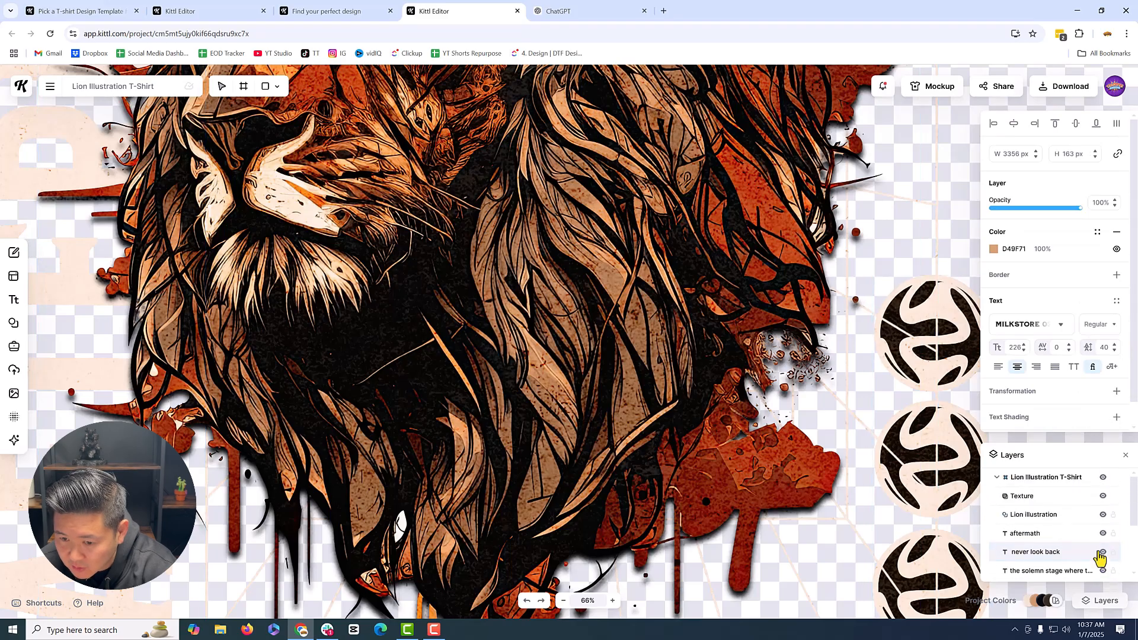
{"action": "left_click", "coordinate": [1103, 496]}
{"action": "left_click", "coordinate": [1102, 496]}
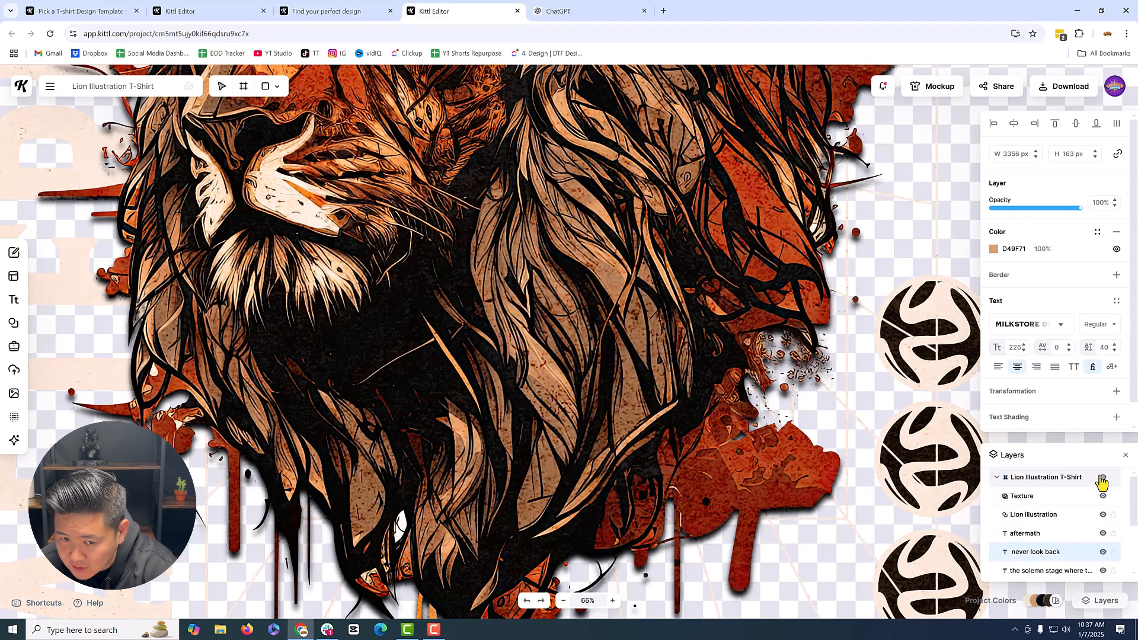
{"action": "left_click", "coordinate": [1102, 478]}
{"action": "left_click", "coordinate": [1102, 478]}
{"action": "scroll", "coordinate": [1102, 483], "scroll_direction": "down", "scroll_amount": 3}
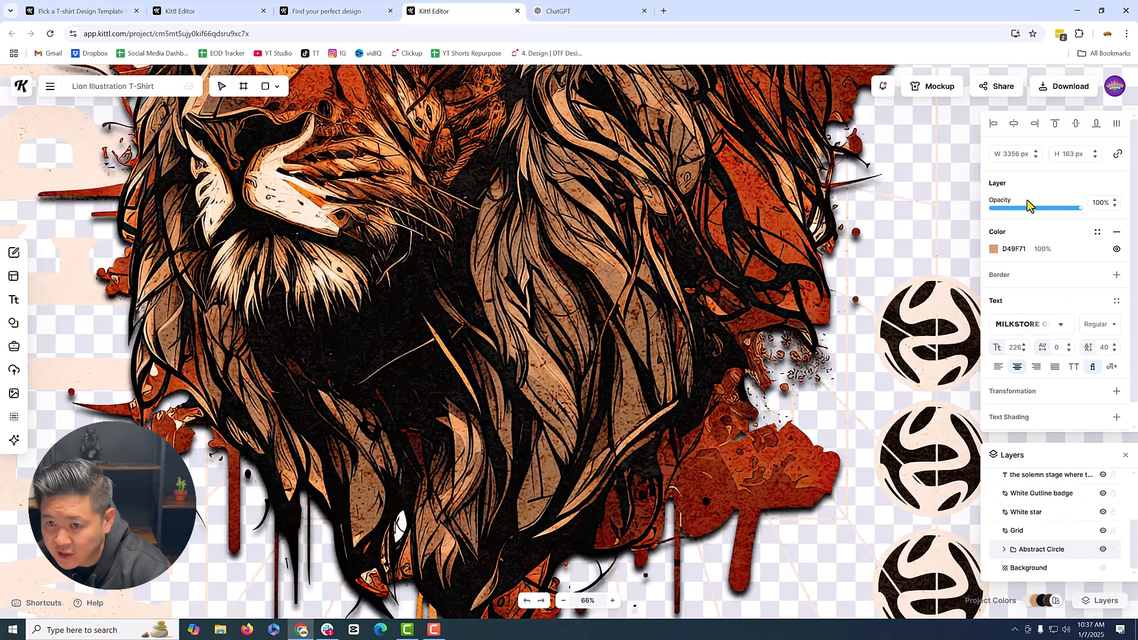
Try text shading with a changed offset and an Angle transformation on the "never look back" text, and revert both
{"action": "scroll", "coordinate": [1043, 338], "scroll_direction": "down", "scroll_amount": 1}
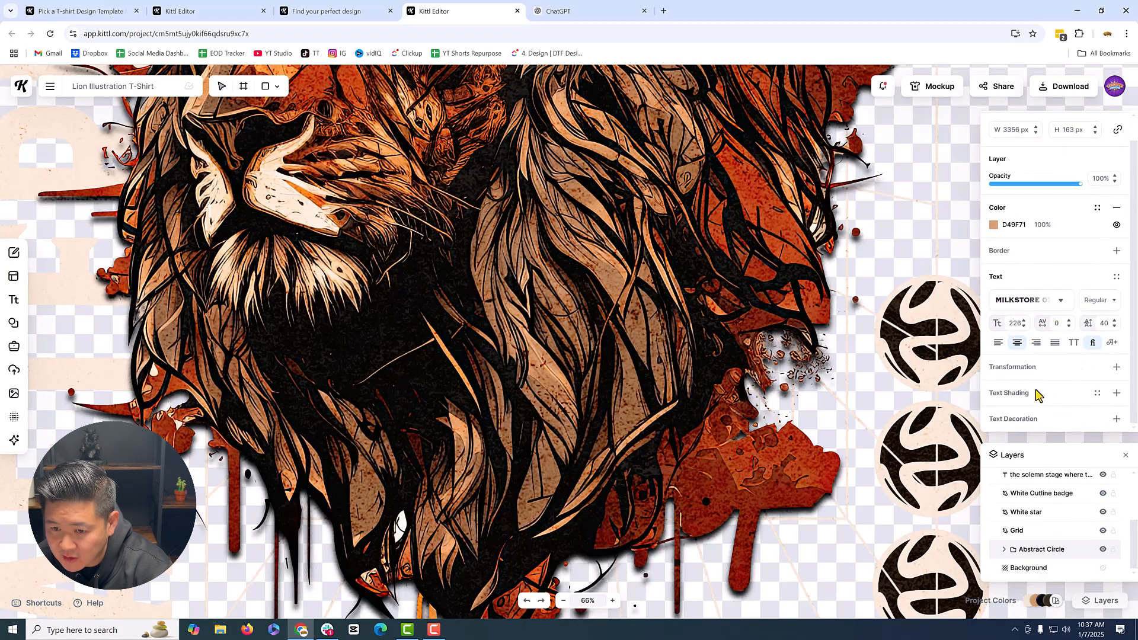
{"action": "left_click", "coordinate": [1037, 394]}
{"action": "scroll", "coordinate": [1042, 355], "scroll_direction": "down", "scroll_amount": 1}
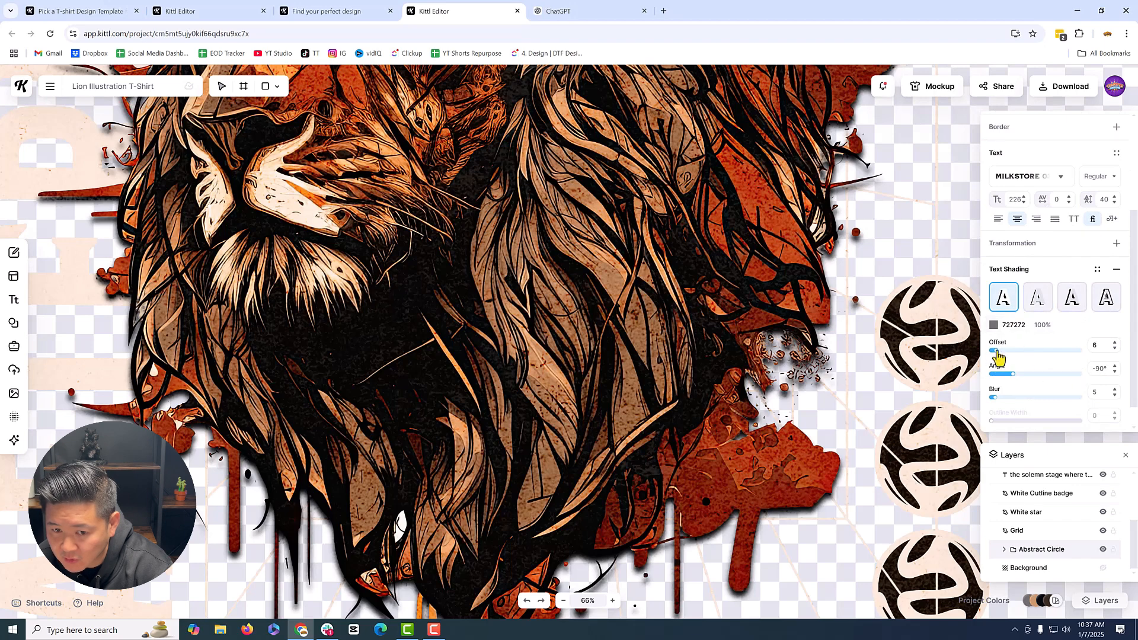
{"action": "left_click_drag", "start_coordinate": [996, 351], "coordinate": [977, 356]}
{"action": "left_click", "coordinate": [1040, 249]}
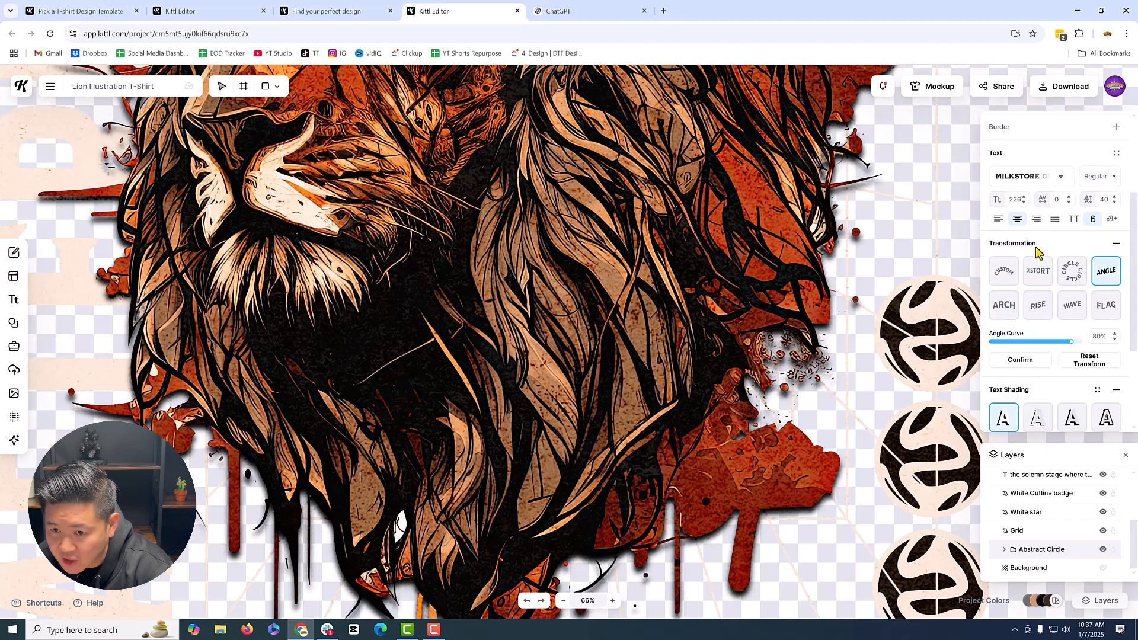
{"action": "left_click", "coordinate": [1035, 251]}
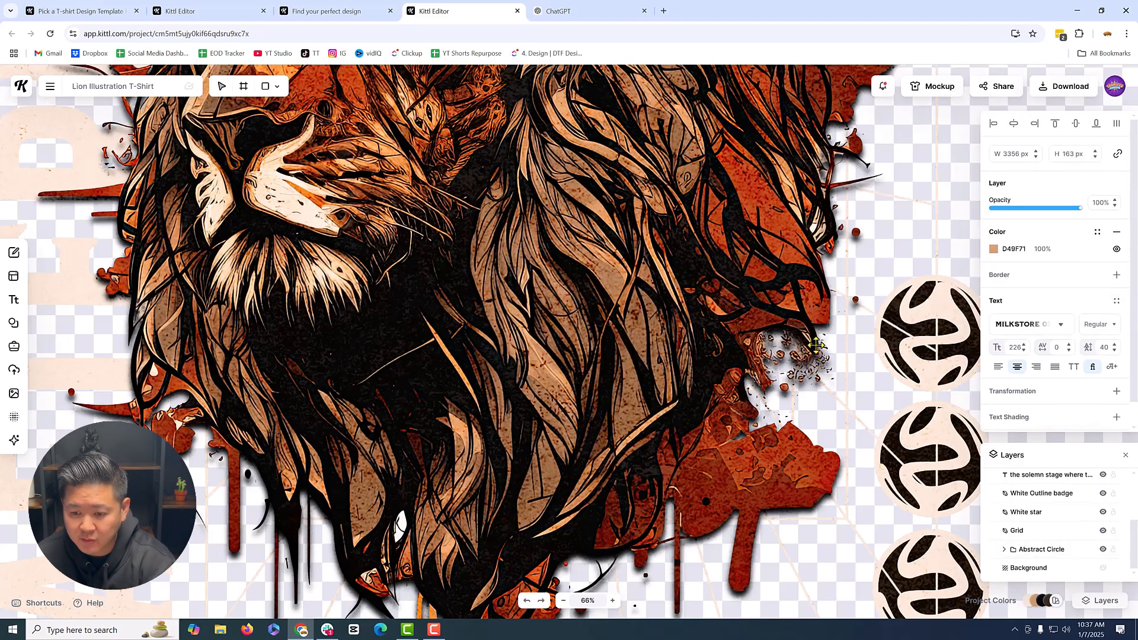
Vectorize the lion illustration with the Image Vectorizer using 30 colors
{"action": "left_click", "coordinate": [1126, 455]}
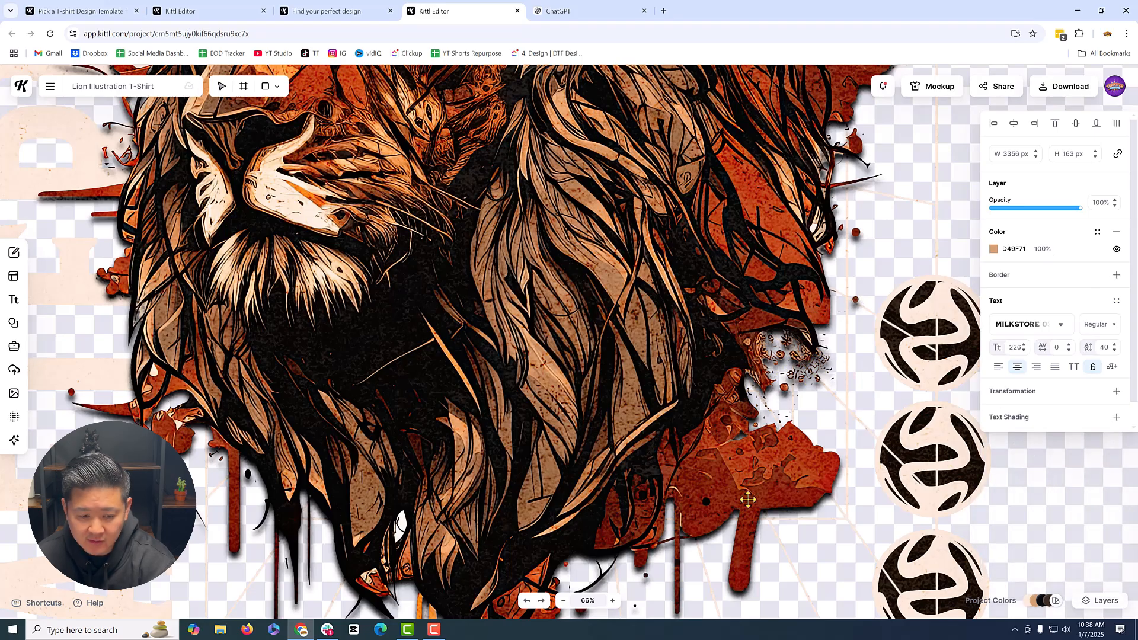
{"action": "left_click", "coordinate": [564, 600]}
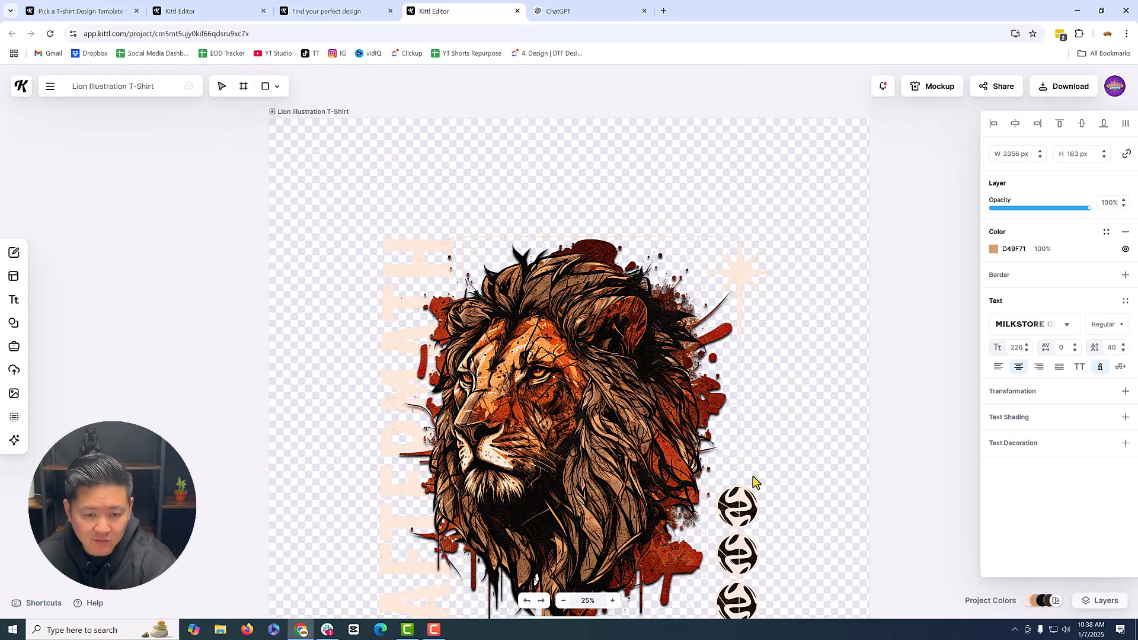
{"action": "scroll", "coordinate": [755, 481], "scroll_direction": "down", "scroll_amount": 3}
{"action": "left_click", "coordinate": [780, 425]}
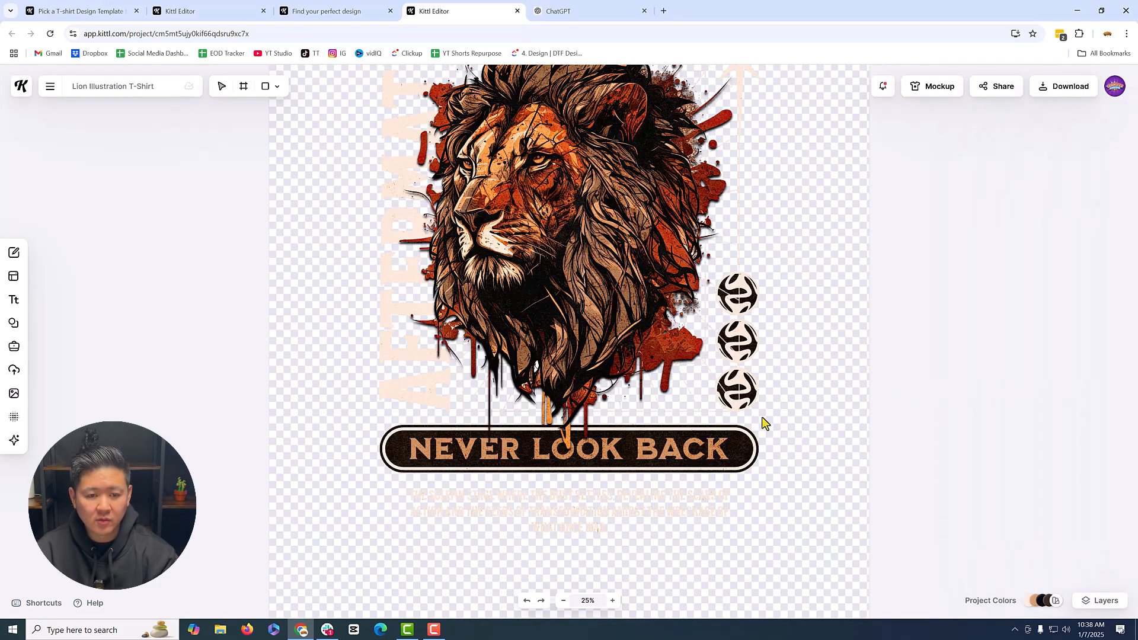
{"action": "scroll", "coordinate": [764, 423], "scroll_direction": "up", "scroll_amount": 3}
{"action": "left_click", "coordinate": [580, 326]}
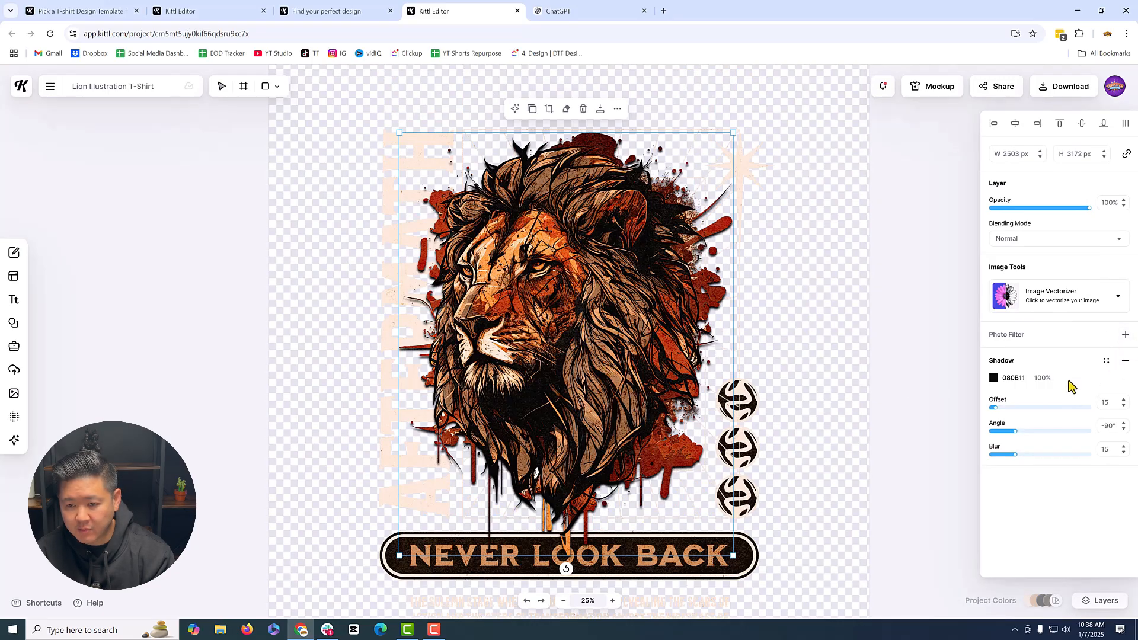
{"action": "left_click", "coordinate": [1062, 300]}
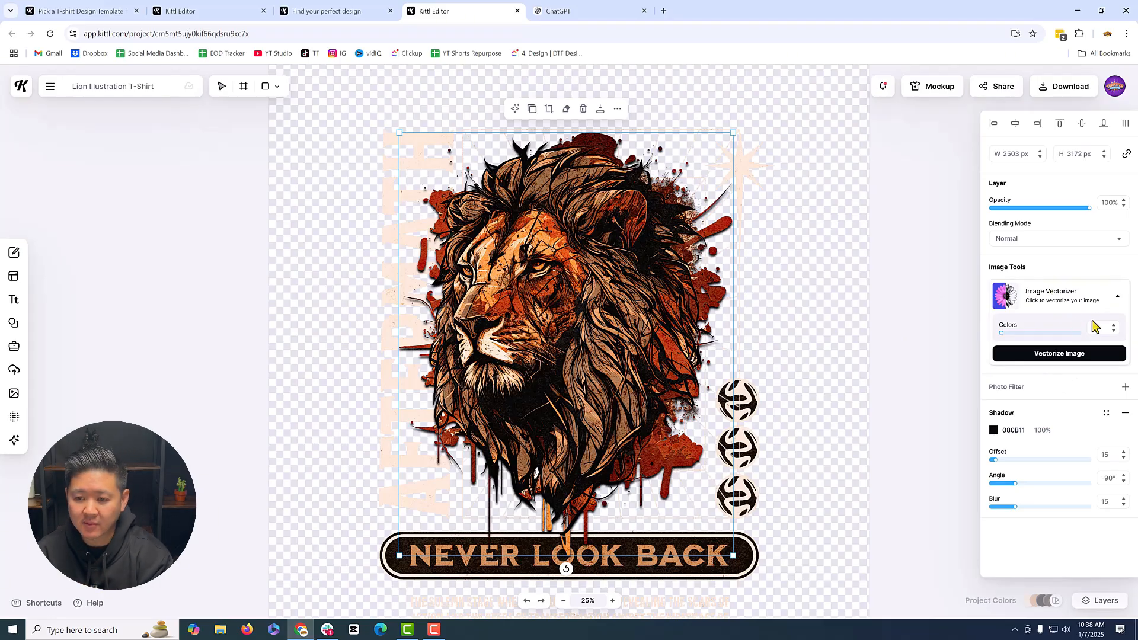
{"action": "left_click", "coordinate": [1099, 326]}
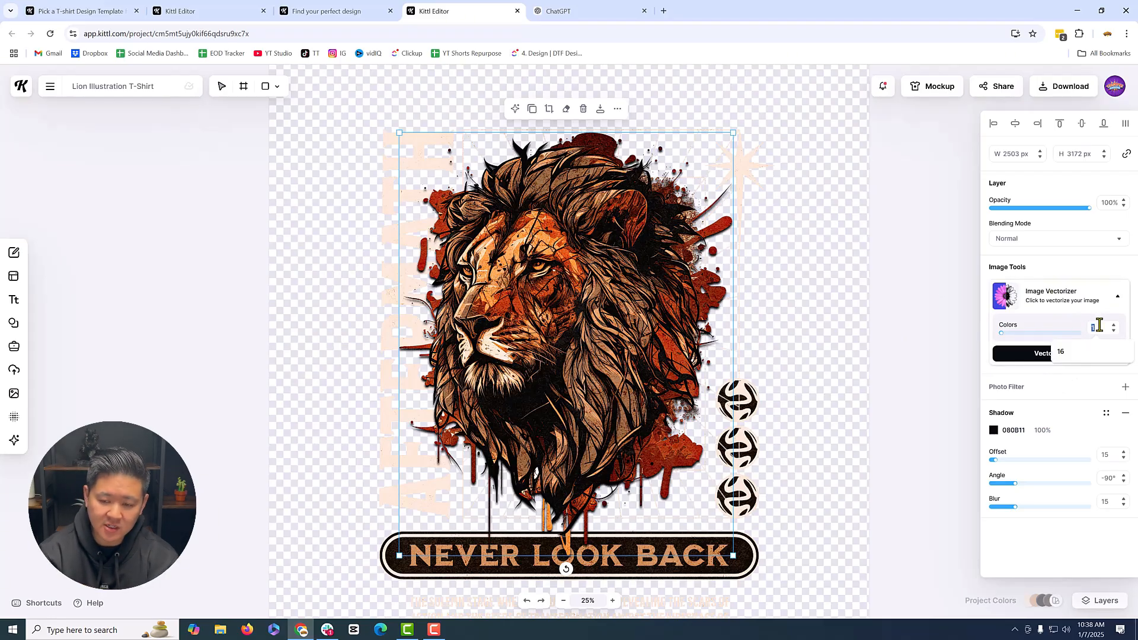
{"action": "type", "text": "30"}
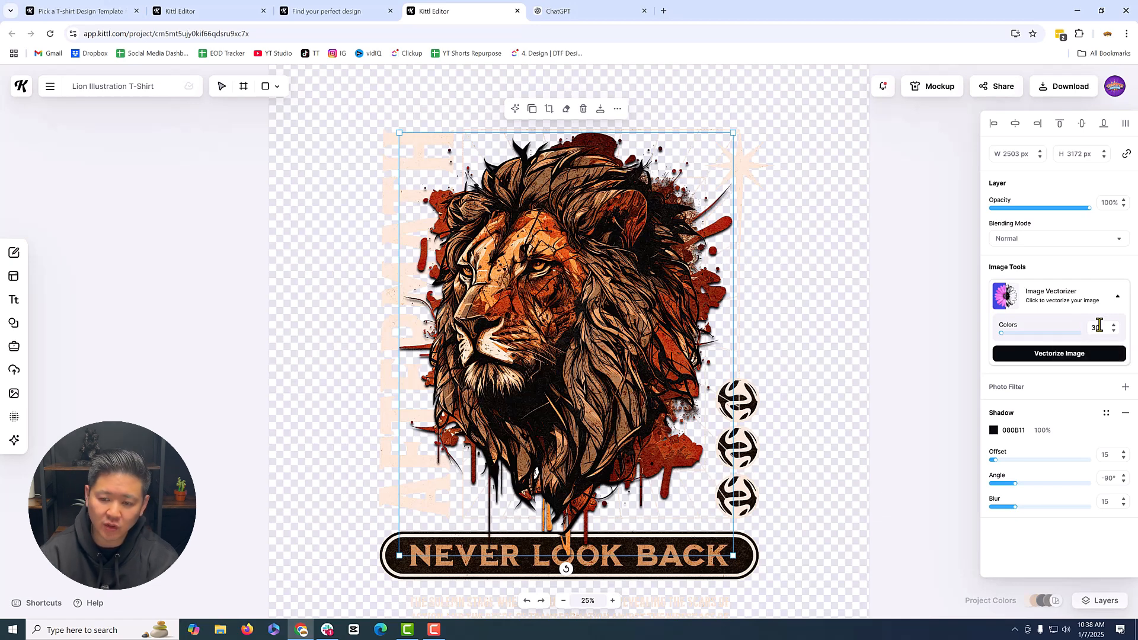
{"action": "left_click", "coordinate": [1059, 358]}
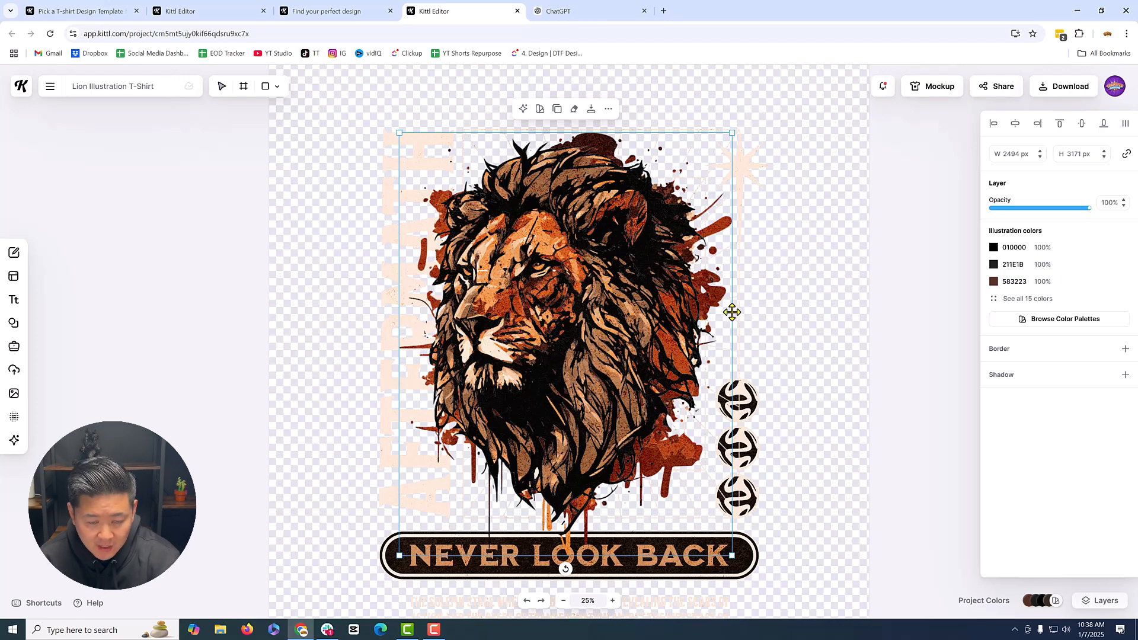
Examine the vectorized lion's mane, splatter and edges up close and within the whole T-shirt design
{"action": "scroll", "coordinate": [727, 317], "scroll_direction": "up", "scroll_amount": 5}
{"action": "scroll", "coordinate": [727, 329], "scroll_direction": "down", "scroll_amount": 3}
{"action": "key", "text": "super"}
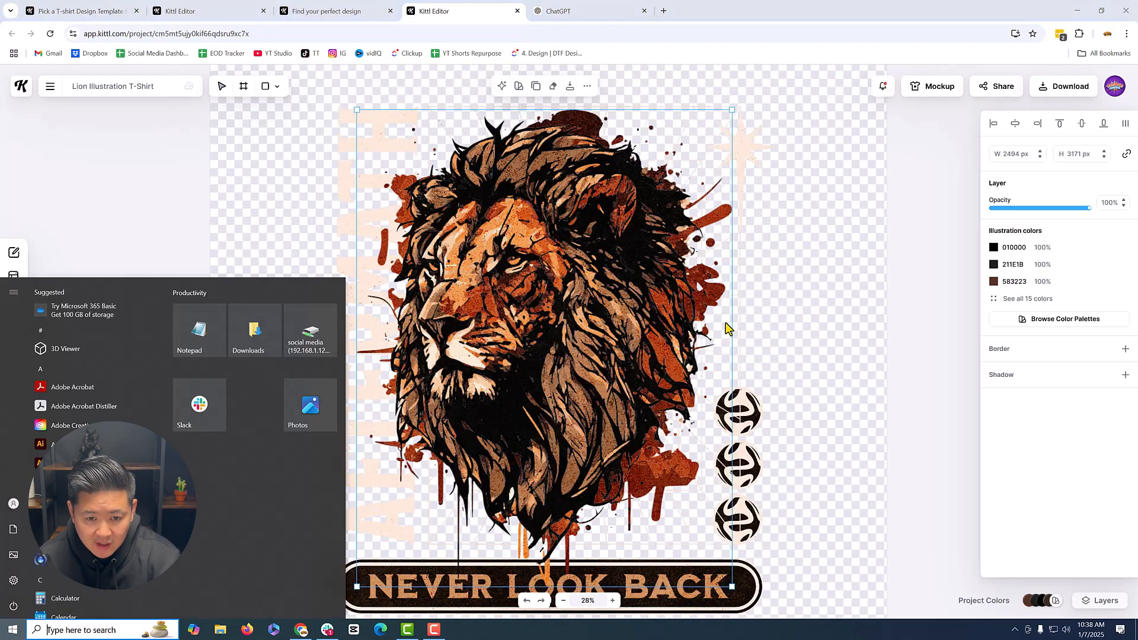
{"action": "scroll", "coordinate": [723, 329], "scroll_direction": "up", "scroll_amount": 15}
{"action": "scroll", "coordinate": [554, 343], "scroll_direction": "down", "scroll_amount": 15}
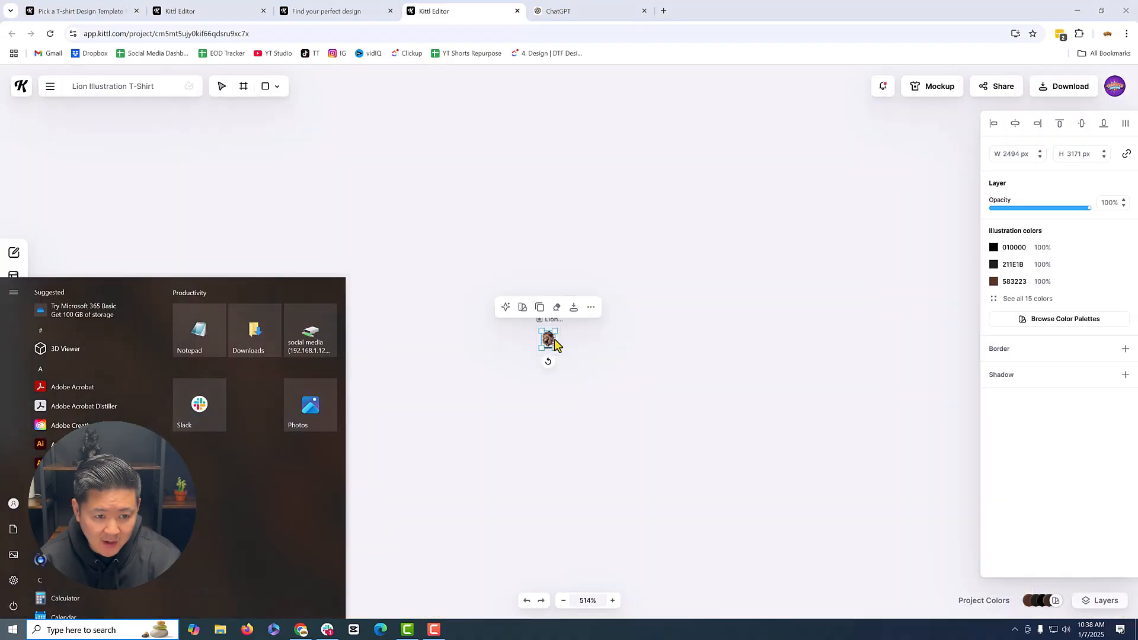
{"action": "left_click", "coordinate": [351, 270]}
{"action": "scroll", "coordinate": [331, 291], "scroll_direction": "up", "scroll_amount": 8}
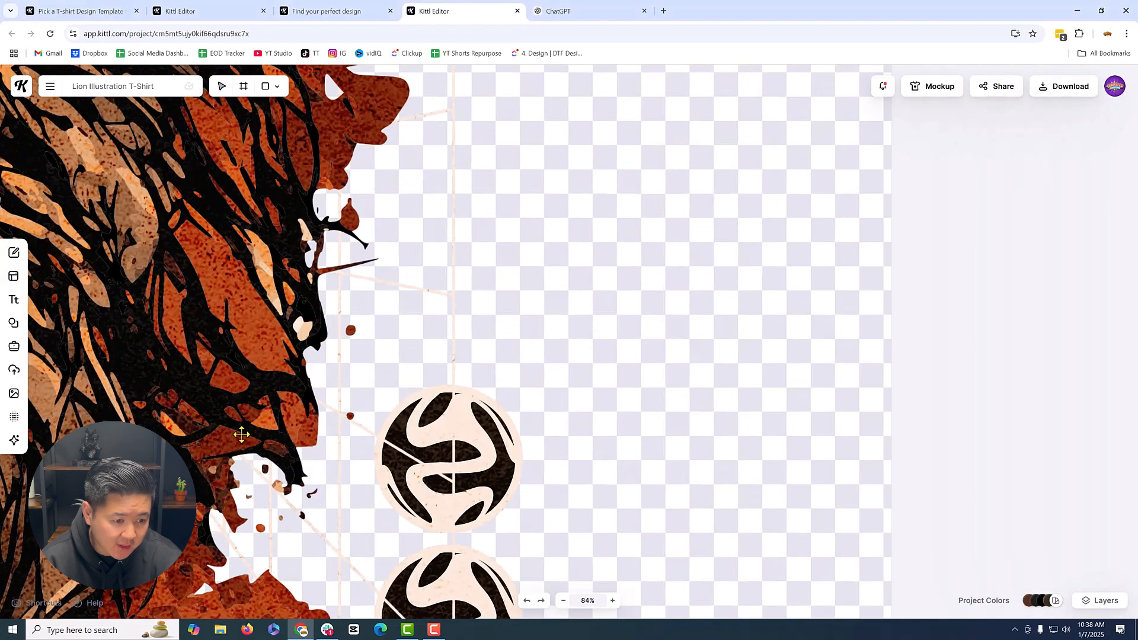
{"action": "scroll", "coordinate": [241, 434], "scroll_direction": "down", "scroll_amount": 6}
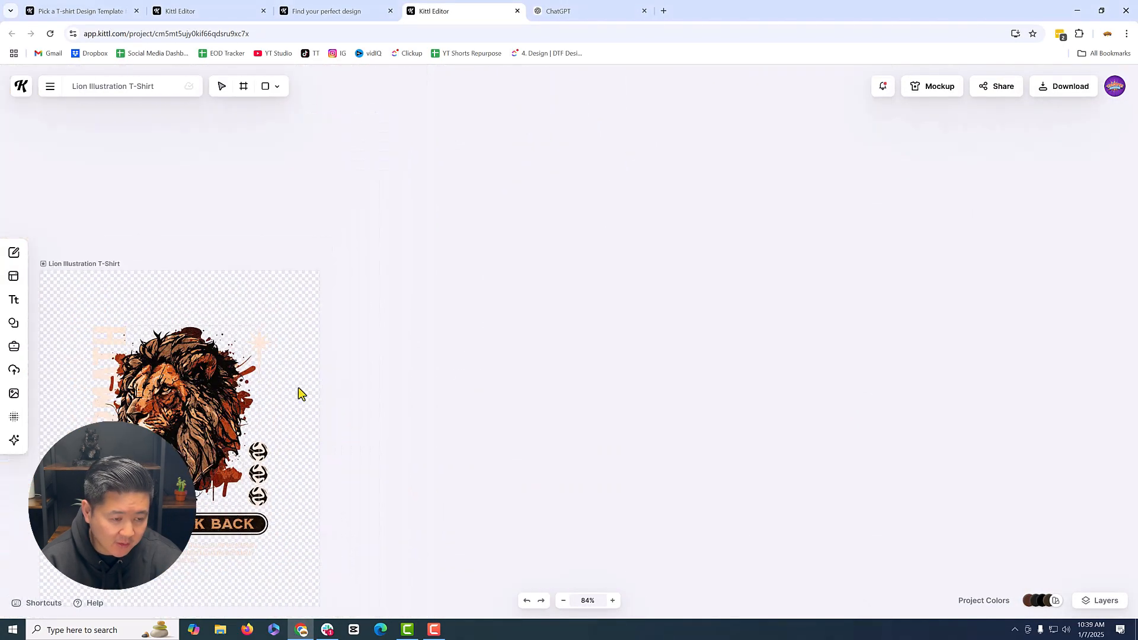
{"action": "left_click", "coordinate": [298, 386]}
{"action": "left_click", "coordinate": [830, 449]}
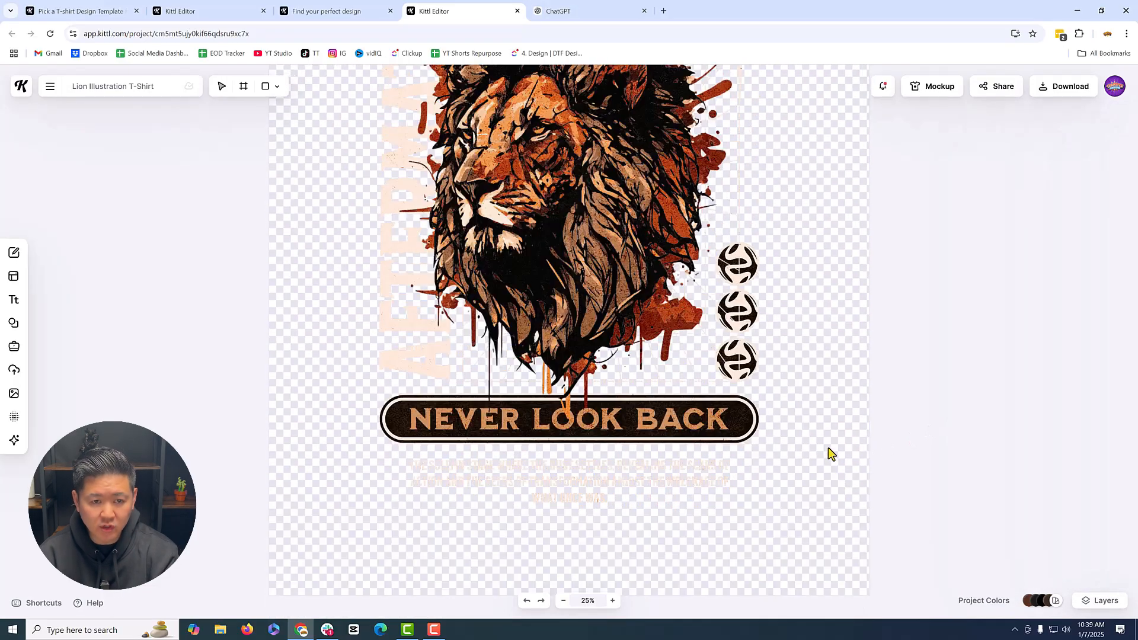
{"action": "scroll", "coordinate": [829, 452], "scroll_direction": "up", "scroll_amount": 4}
{"action": "scroll", "coordinate": [724, 425], "scroll_direction": "down", "scroll_amount": 2}
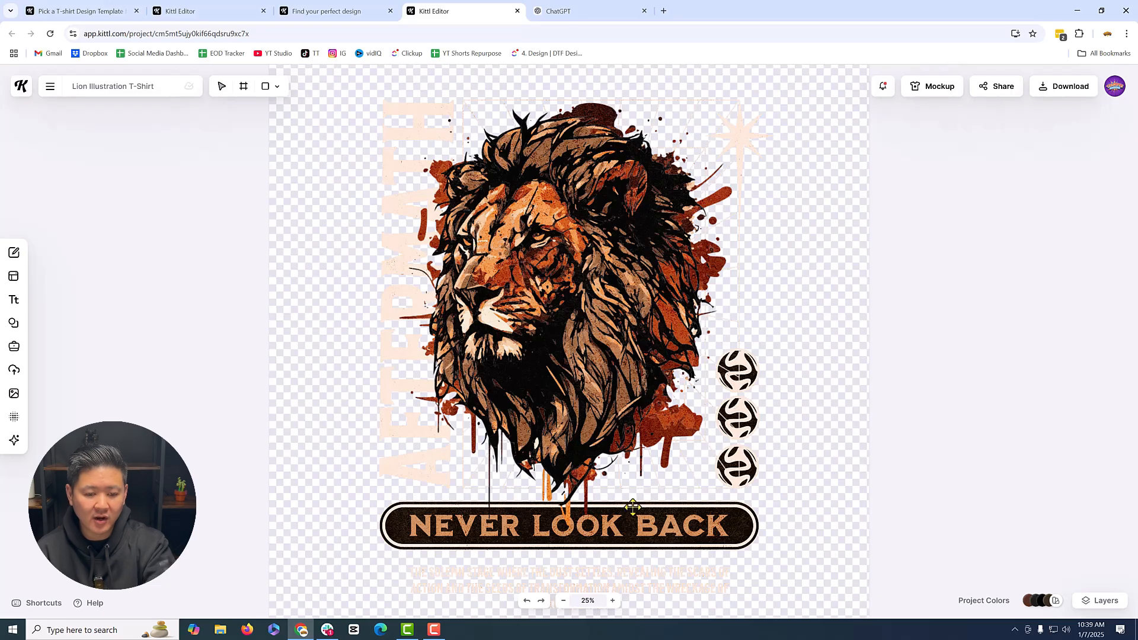
{"action": "scroll", "coordinate": [619, 504], "scroll_direction": "down", "scroll_amount": 4}
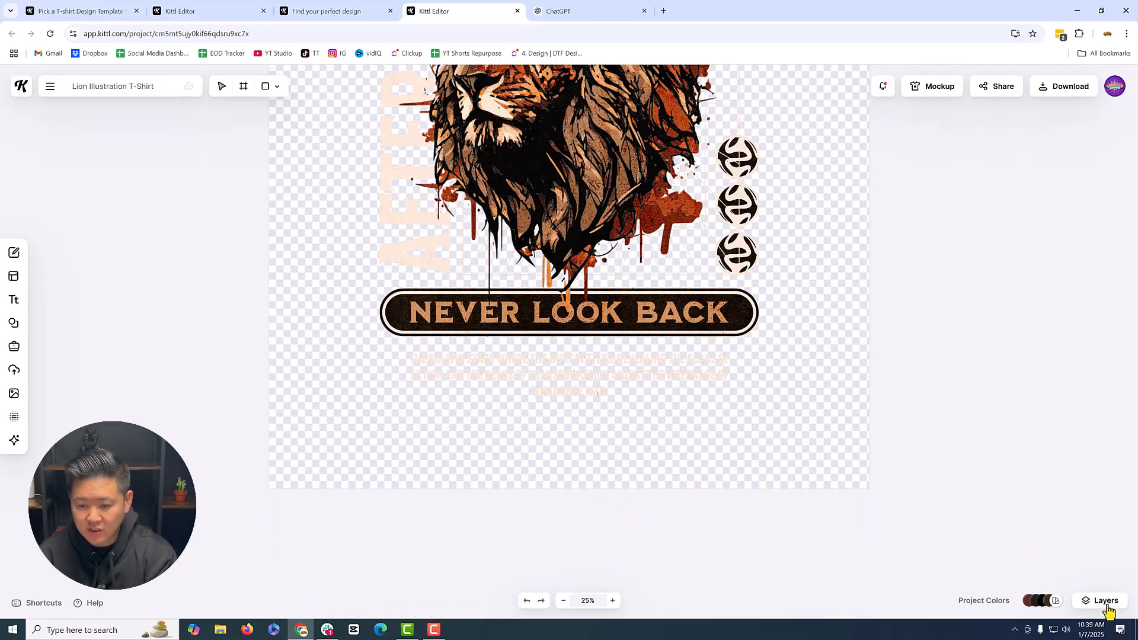
Make the Background layer of the Lion Illustration T-Shirt artboard visible again
{"action": "left_click", "coordinate": [1104, 600]}
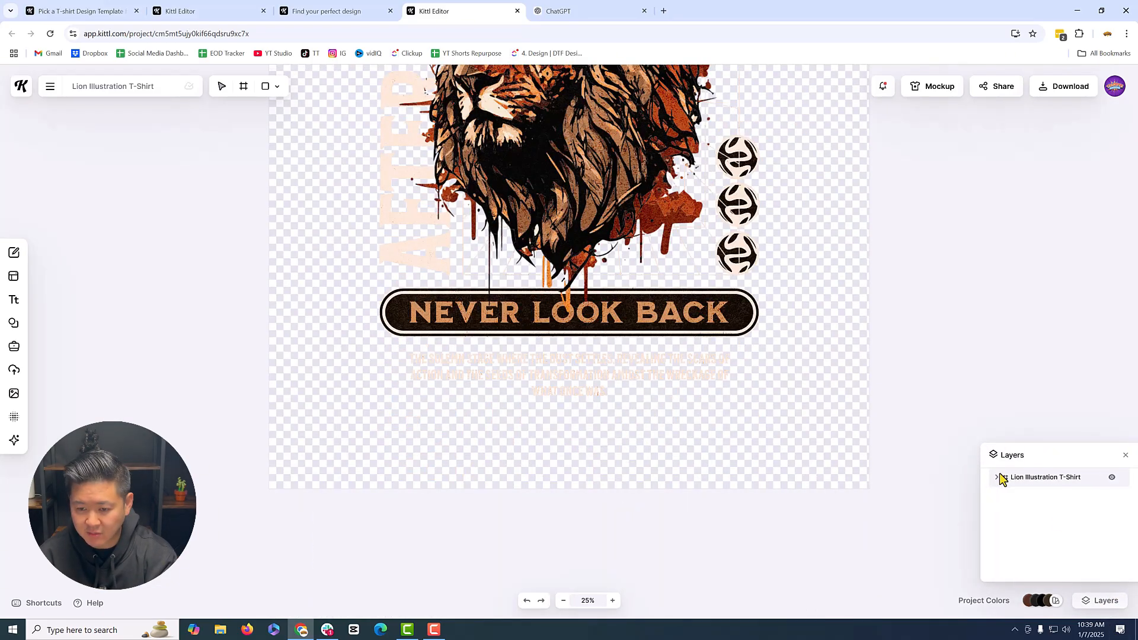
{"action": "left_click", "coordinate": [995, 479]}
{"action": "scroll", "coordinate": [1064, 541], "scroll_direction": "down", "scroll_amount": 3}
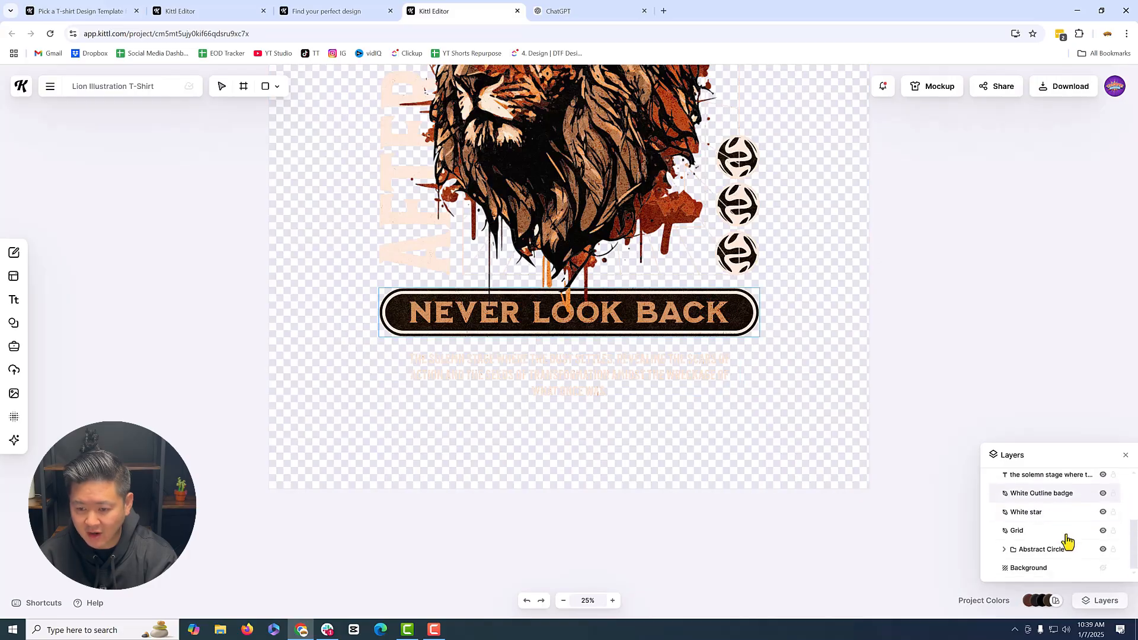
{"action": "left_click", "coordinate": [1103, 569]}
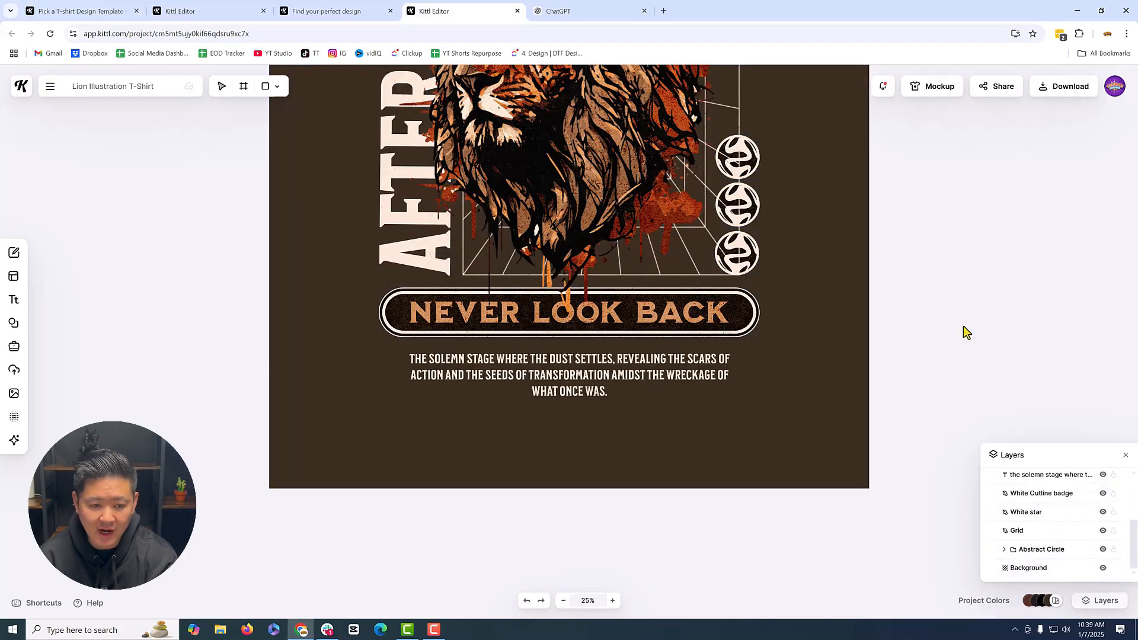
Select the badge text "never look back", then switch to ChatGPT and ask it to rewrite that phrase for a T-shirt slogan
{"action": "scroll", "coordinate": [842, 342], "scroll_direction": "up", "scroll_amount": 2}
{"action": "scroll", "coordinate": [840, 343], "scroll_direction": "up", "scroll_amount": 2}
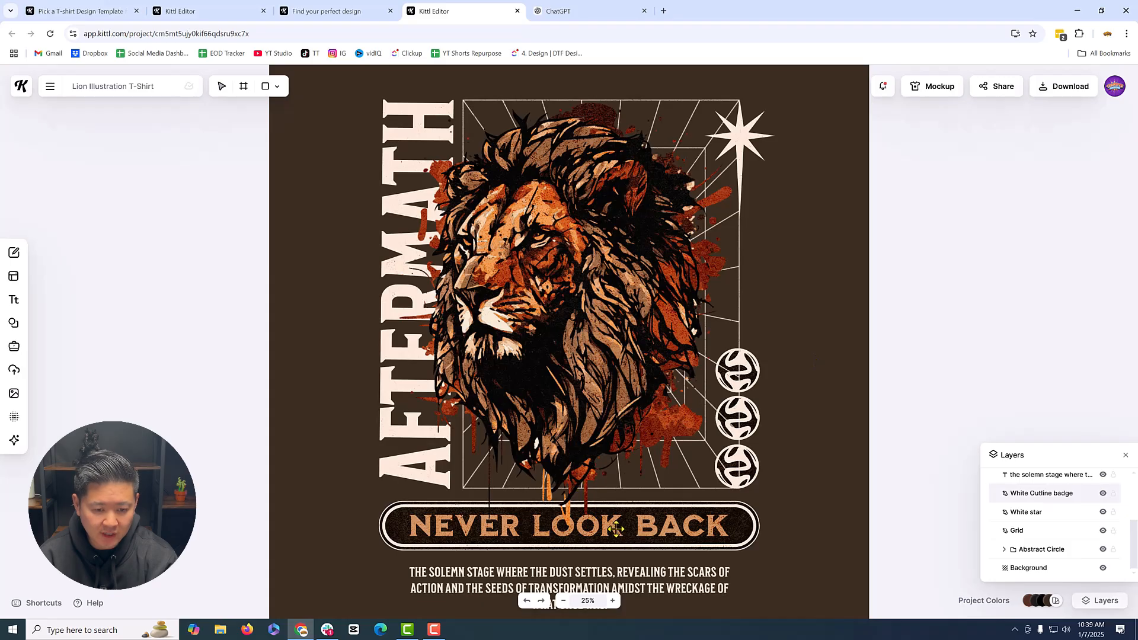
{"action": "left_click", "coordinate": [616, 529]}
{"action": "double_click", "coordinate": [616, 531]}
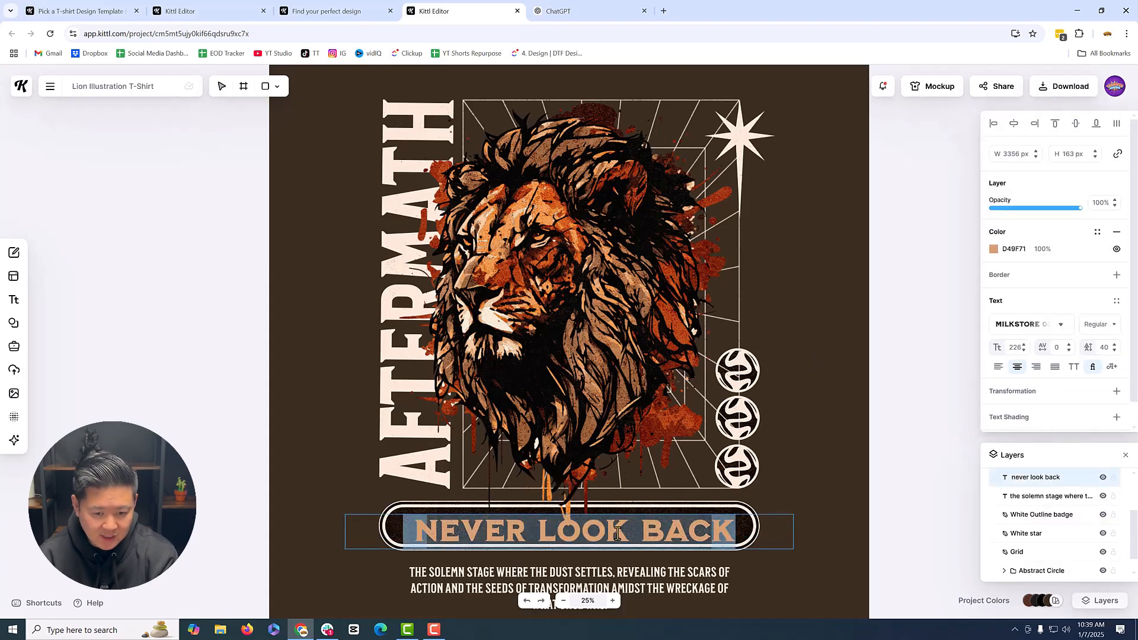
{"action": "key", "text": "Escape"}
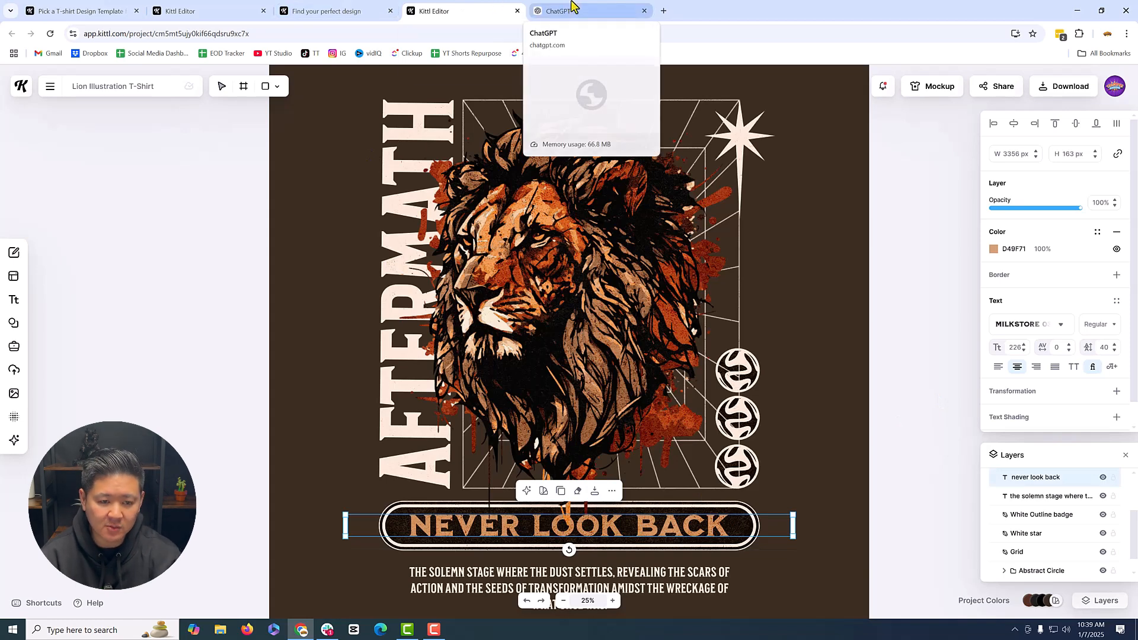
{"action": "left_click", "coordinate": [566, 11]}
{"action": "type", "text": "rewrite this for a t shirt"}
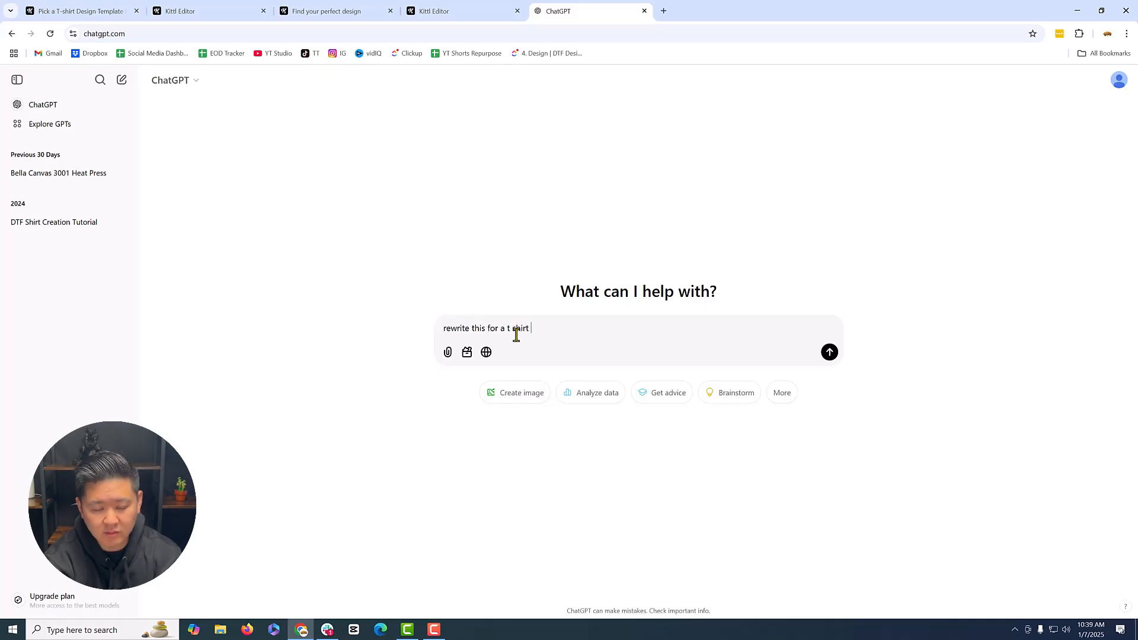
{"action": "type", "text": "slogan,  never look back"}
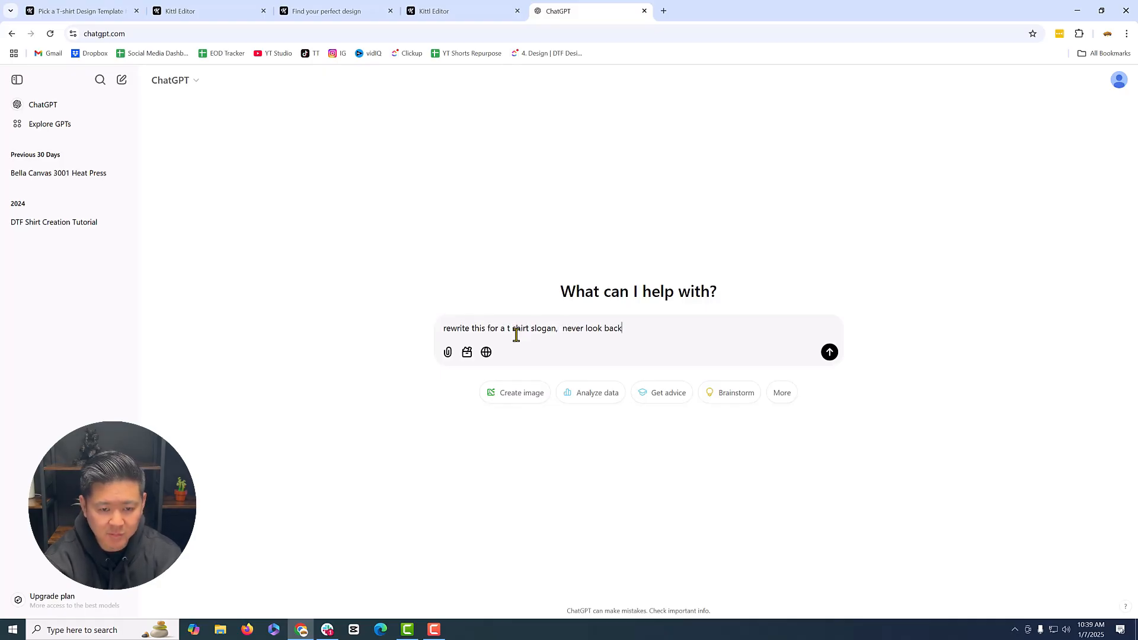
{"action": "key", "text": "Return"}
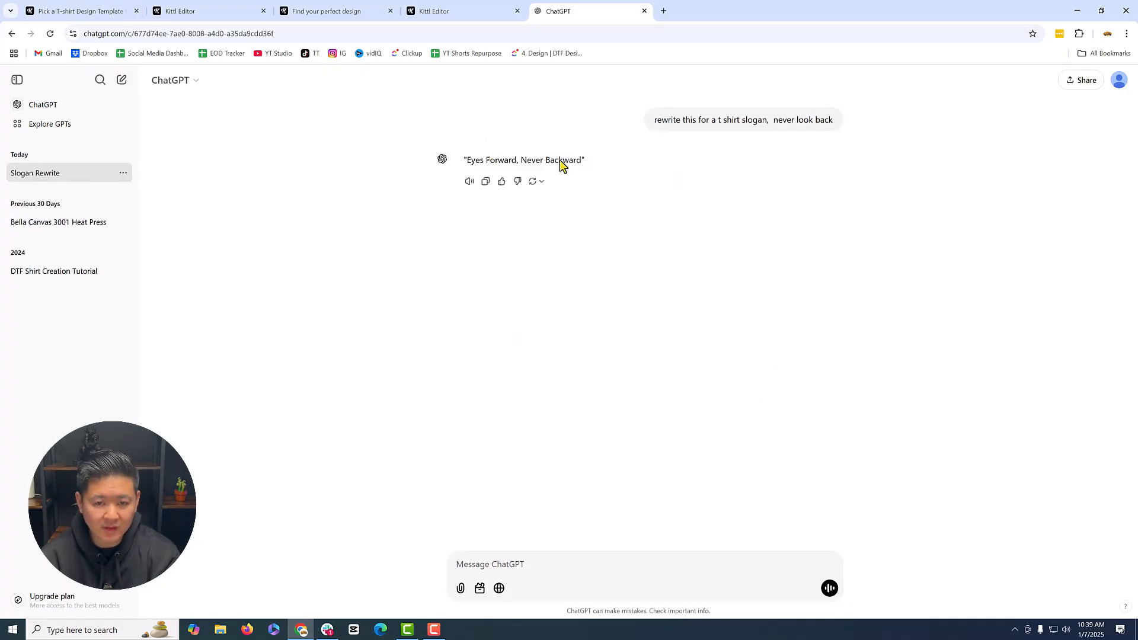
Ask ChatGPT to give another 20 options for the slogan
{"action": "type", "text": "give another 20 option"}
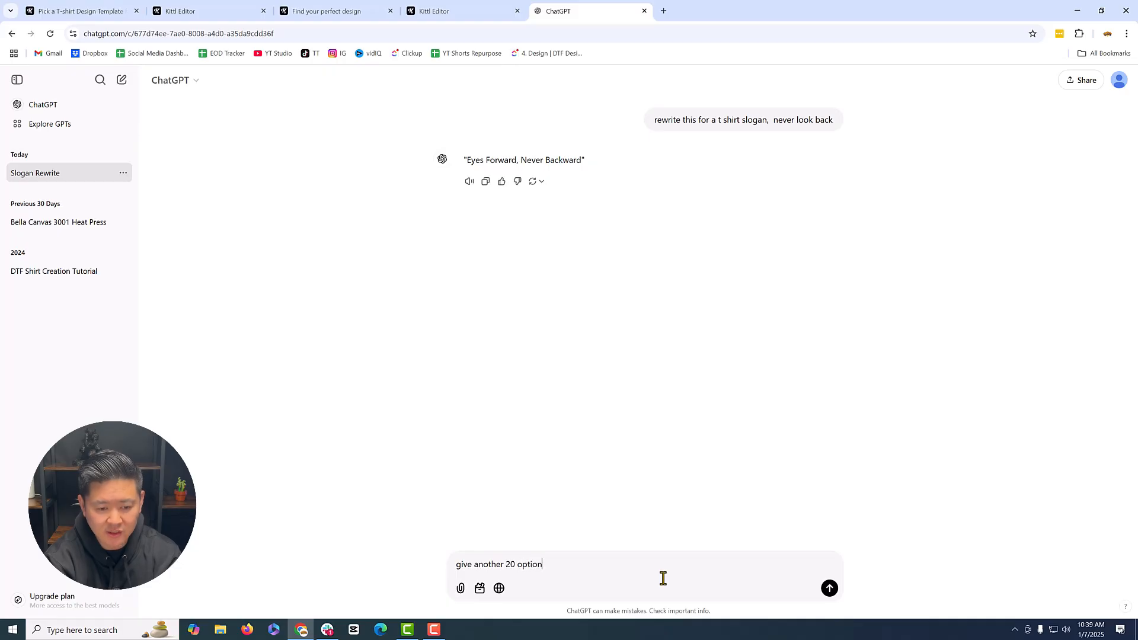
{"action": "type", "text": "s"}
{"action": "key", "text": "Return"}
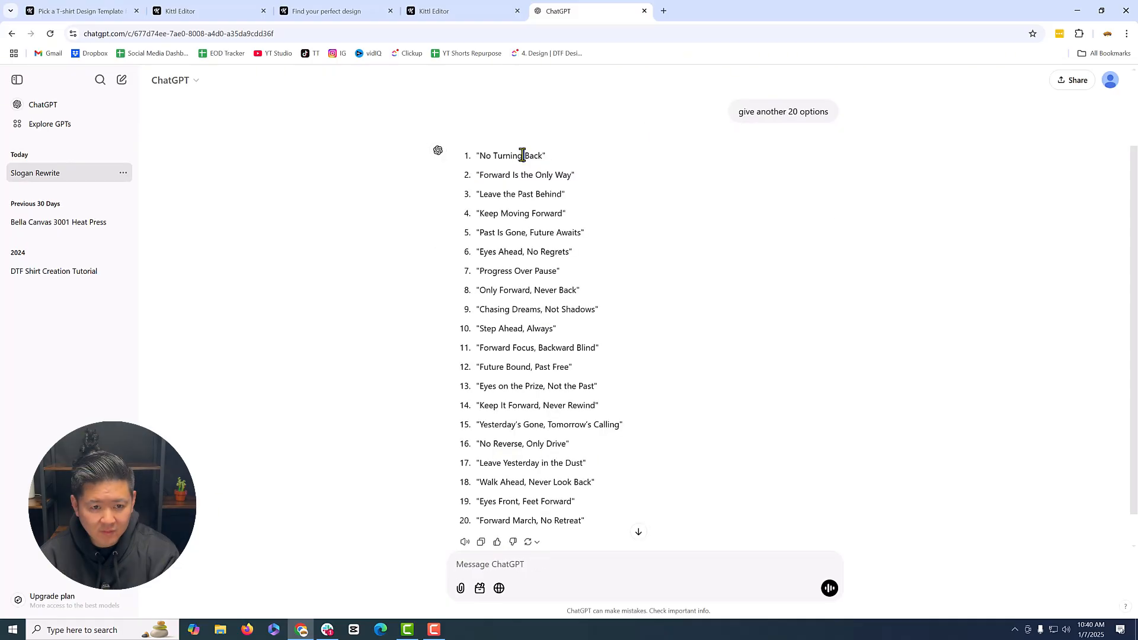
Copy "No Turning Back" from the ChatGPT list, switch to Kittl and replace the badge slogan with it, removing the quotation marks
{"action": "triple_click", "coordinate": [533, 155]}
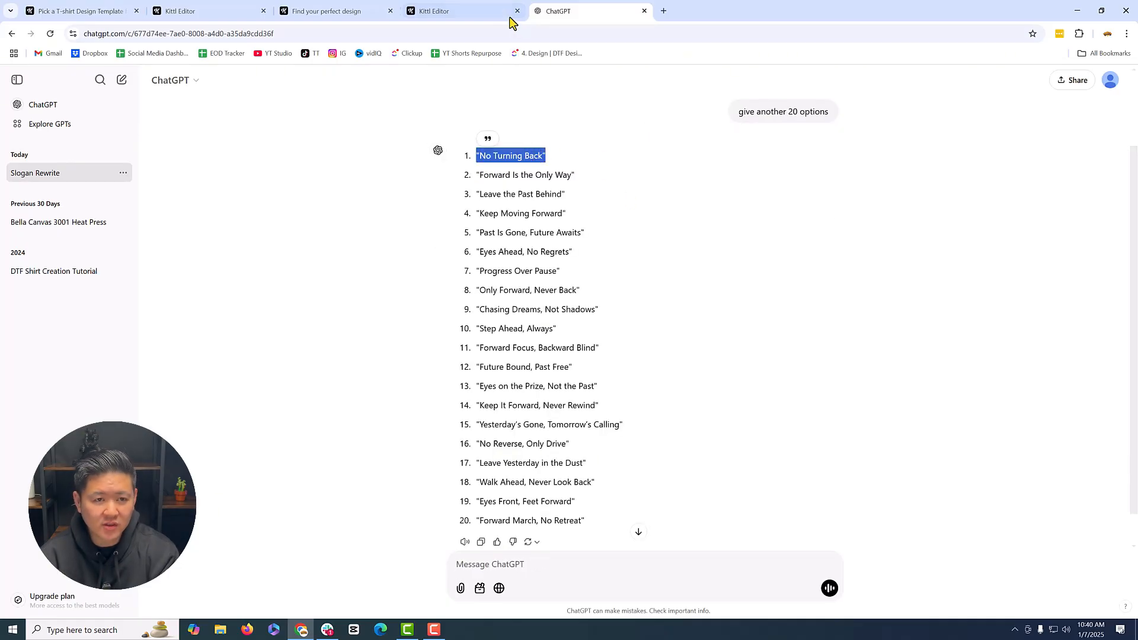
{"action": "left_click", "coordinate": [486, 9]}
{"action": "type", "text": "\"NO TURNING BACK\""}
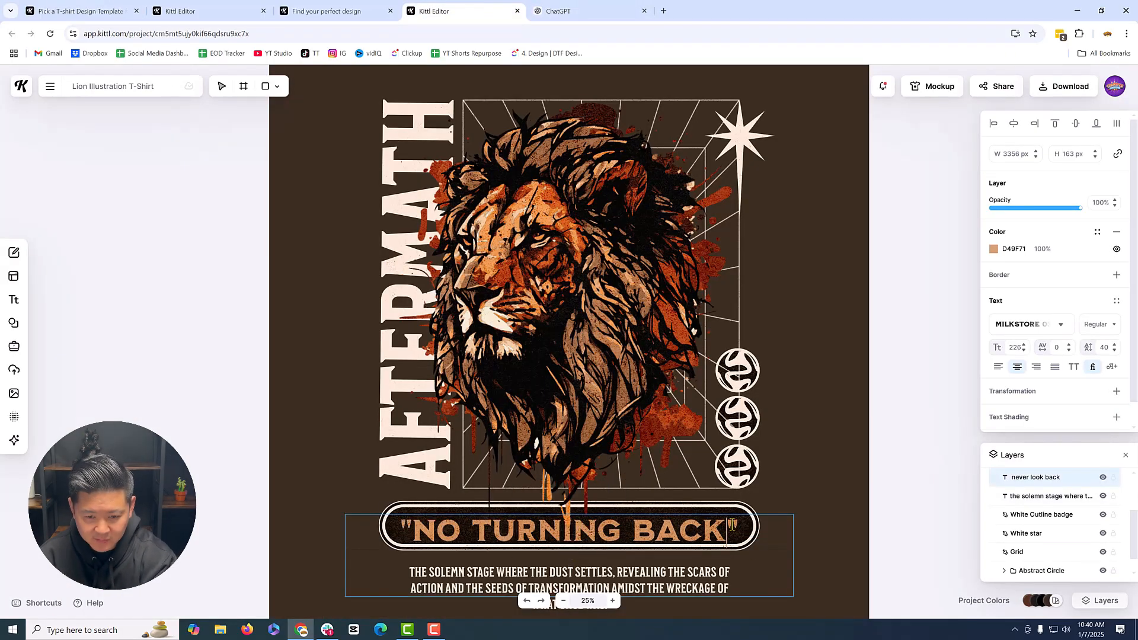
{"action": "double_click", "coordinate": [739, 541]}
{"action": "key", "text": "BackSpace"}
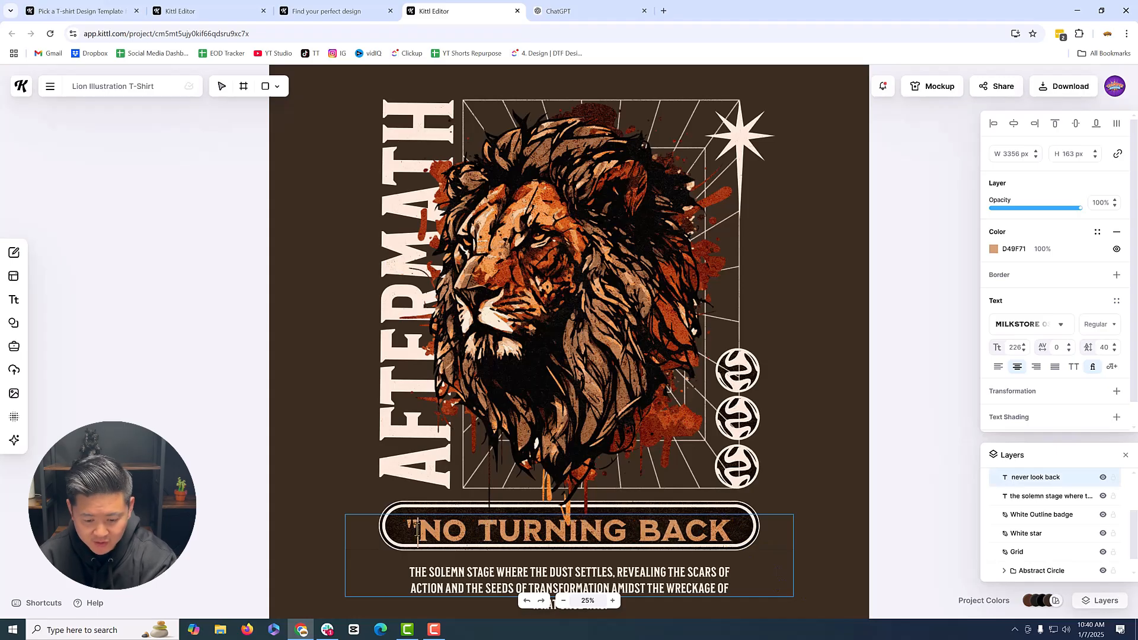
{"action": "left_click", "coordinate": [419, 529]}
{"action": "key", "text": "BackSpace"}
{"action": "key", "text": "Escape"}
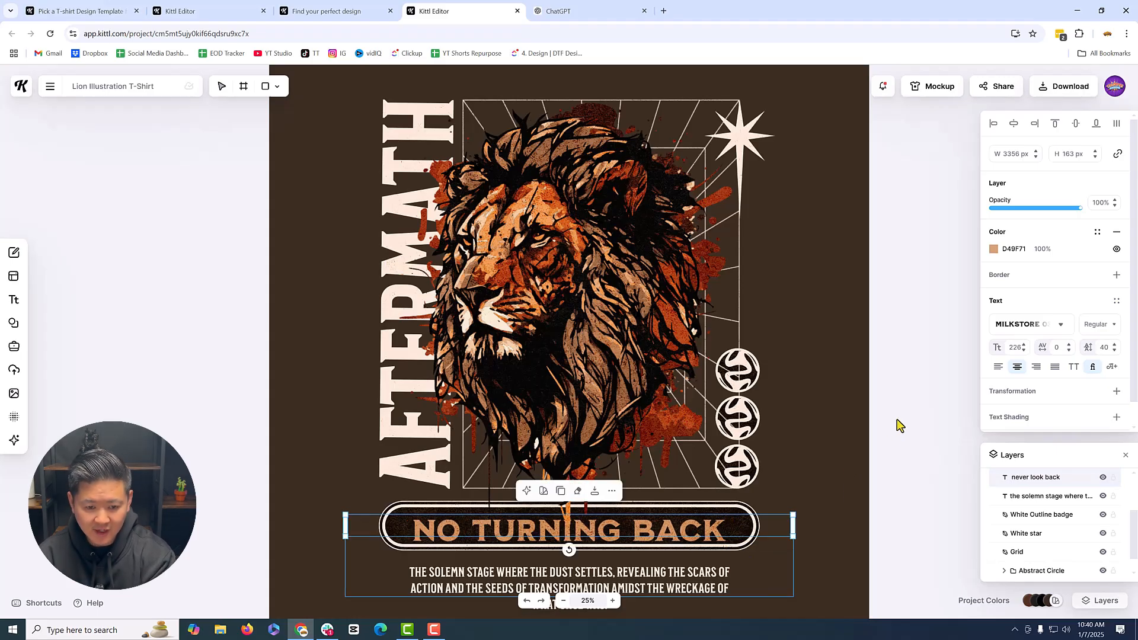
{"action": "left_click", "coordinate": [855, 447]}
Select the paragraph under the badge for editing, then switch to ChatGPT and ask it to rewrite that sentence to make it motivational
{"action": "scroll", "coordinate": [663, 501], "scroll_direction": "down", "scroll_amount": 2}
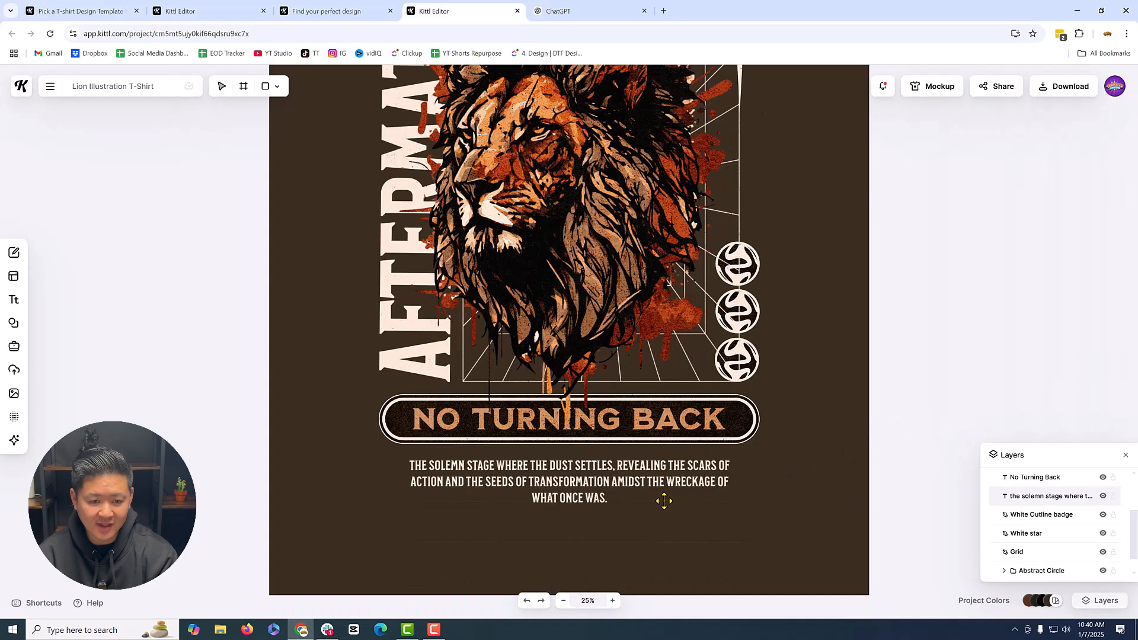
{"action": "left_click", "coordinate": [600, 477]}
{"action": "double_click", "coordinate": [600, 477]}
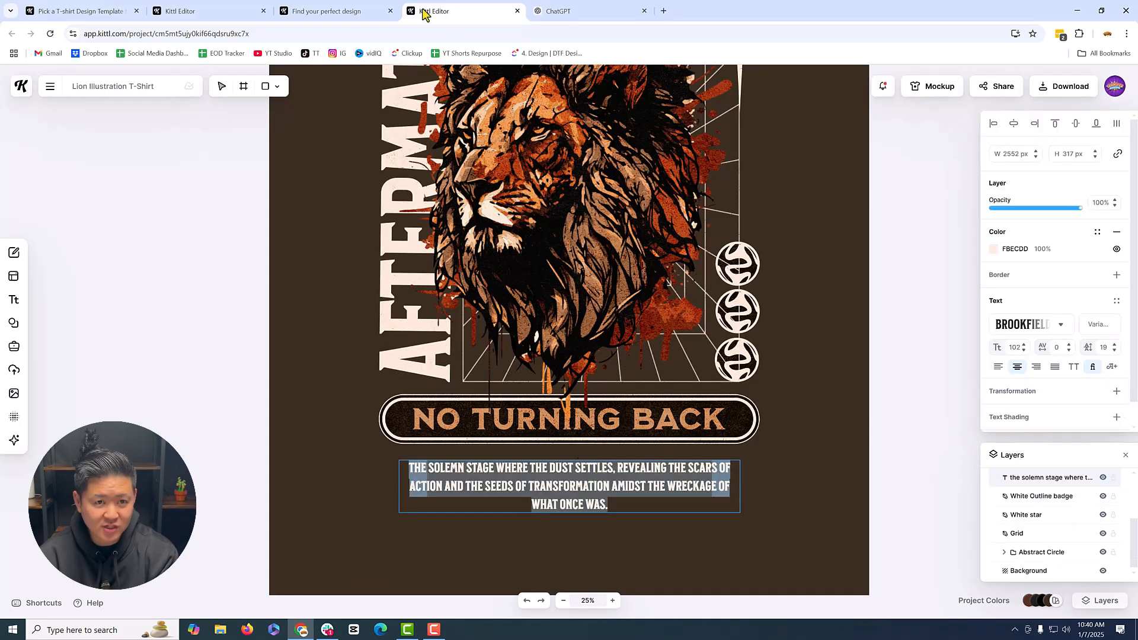
{"action": "left_click", "coordinate": [595, 14]}
{"action": "left_click", "coordinate": [572, 568]}
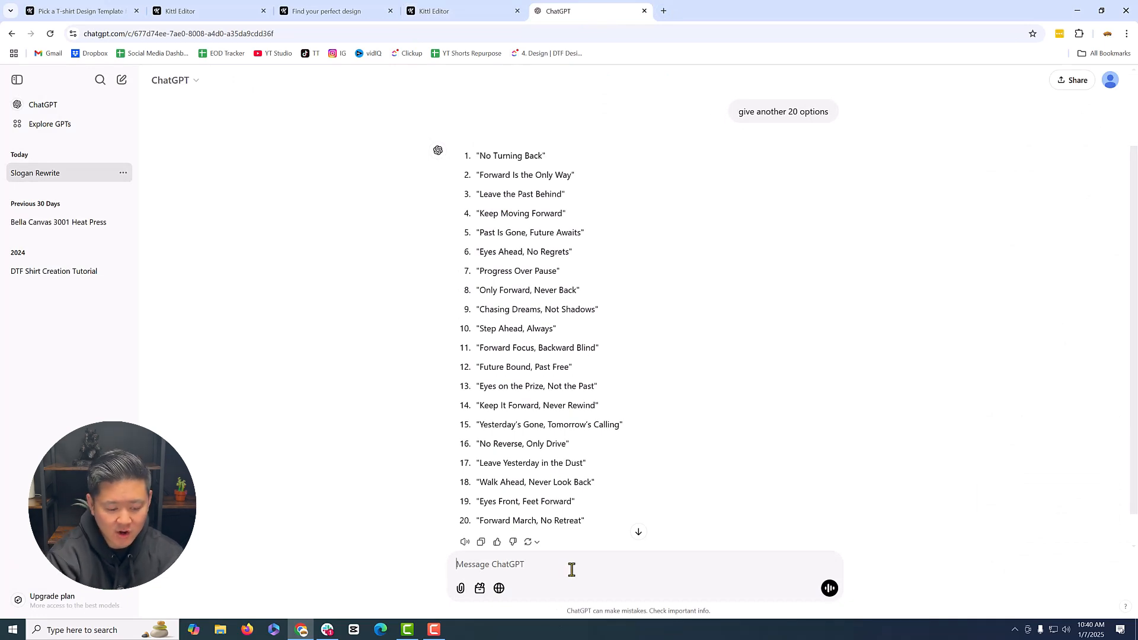
{"action": "type", "text": "rewrite this sentence, make"}
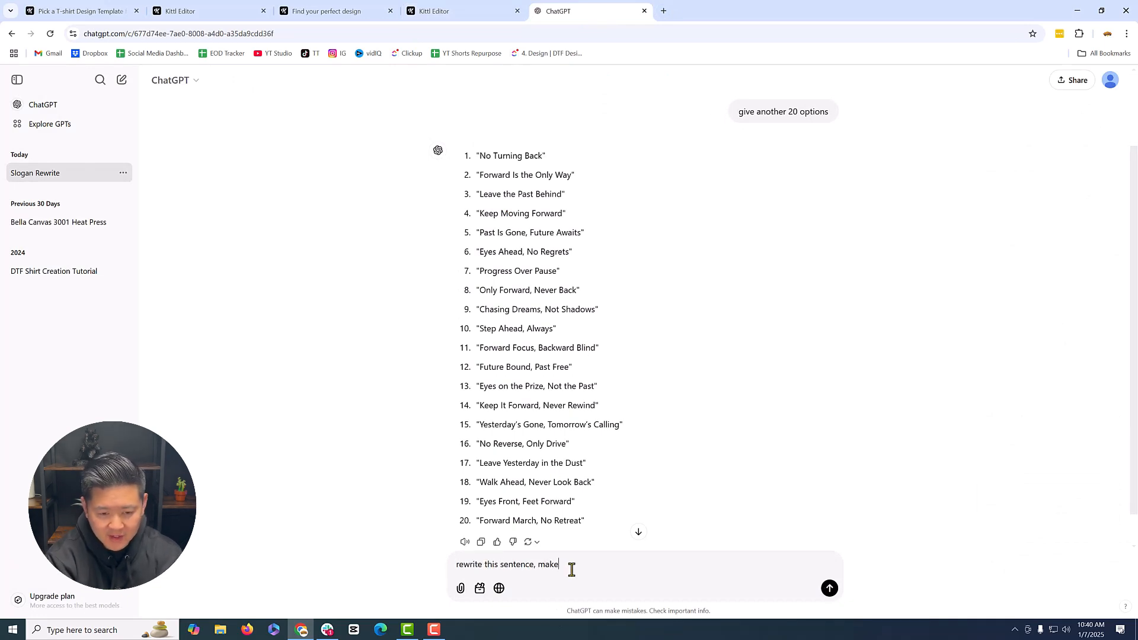
{"action": "type", "text": " it moti"}
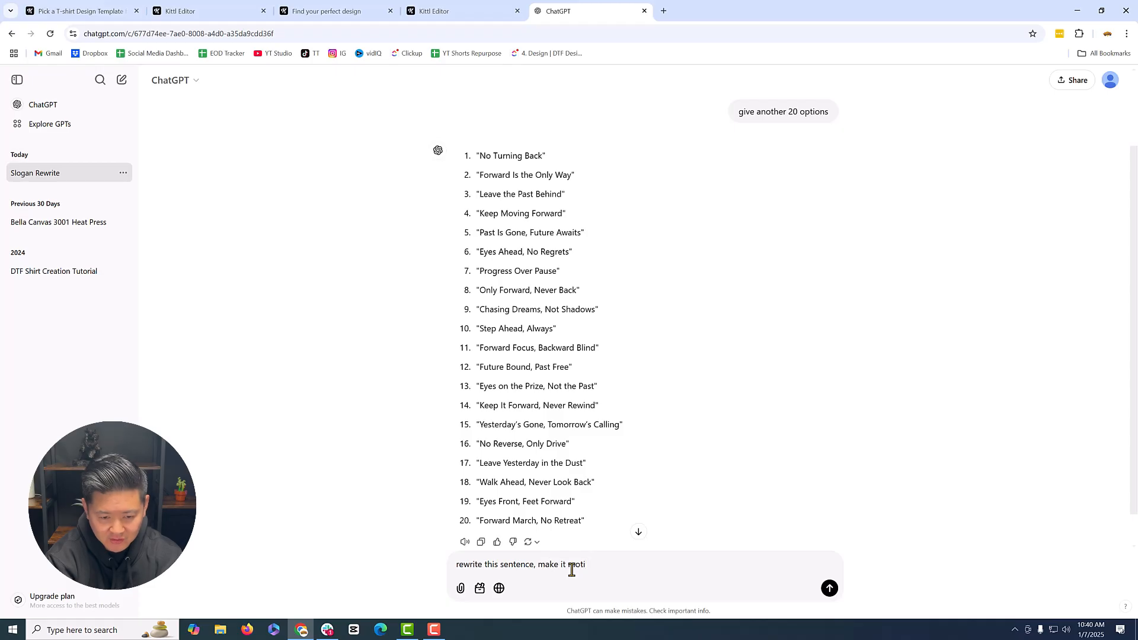
{"action": "type", "text": "vational,"}
{"action": "type", "text": "the solemn stage where the dust settles, revealing the scars of action and the seeds of transformation amidst the wreckage of what once was."}
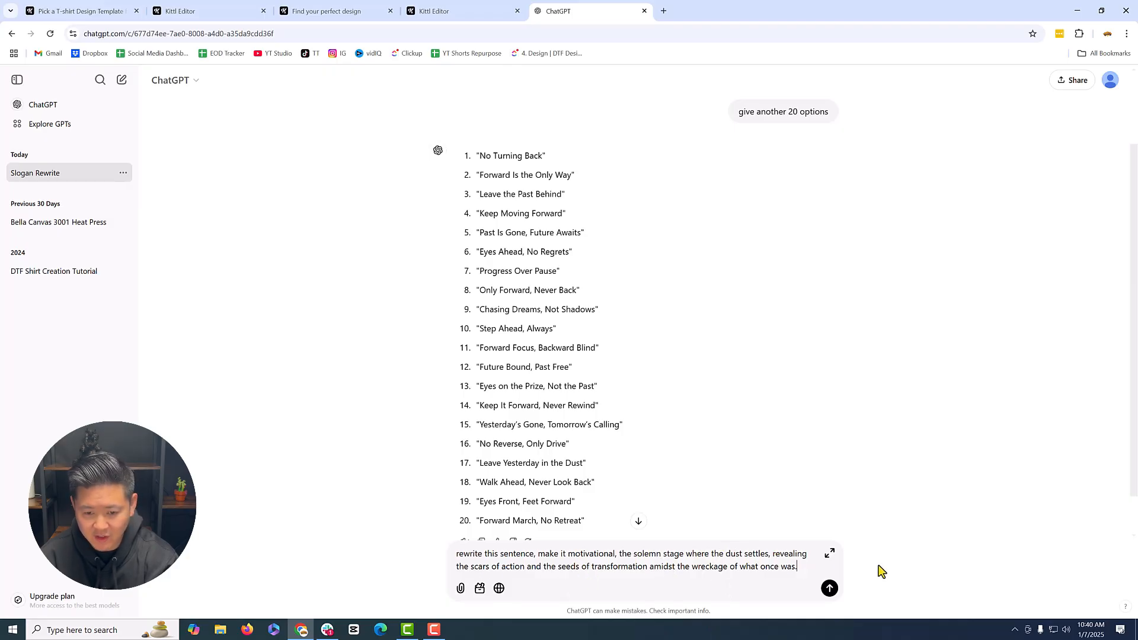
{"action": "key", "text": "Return"}
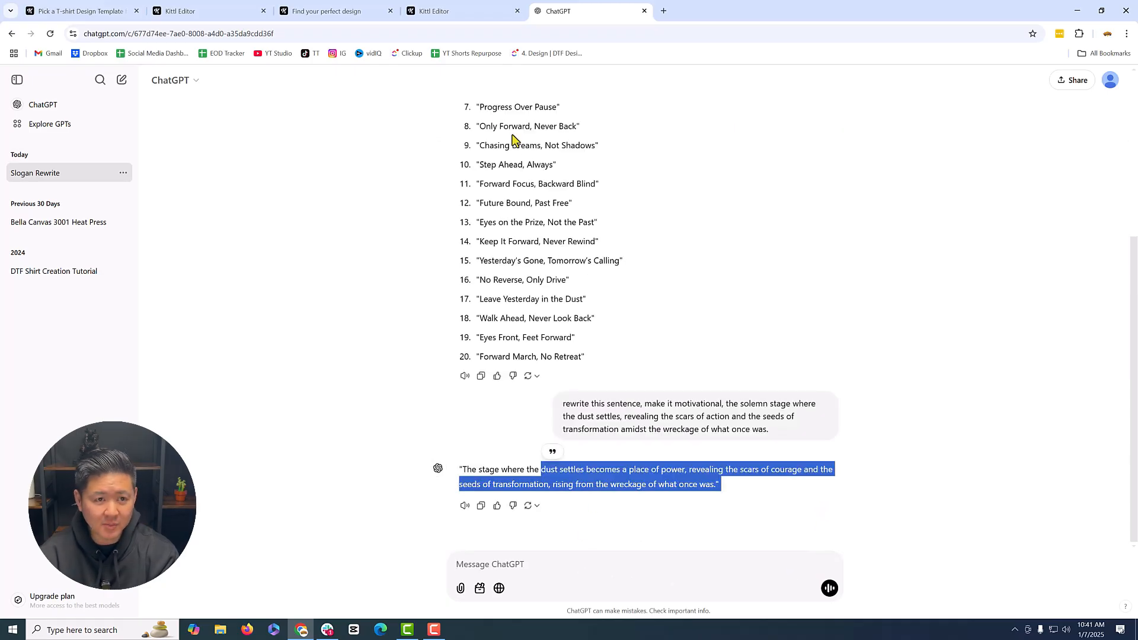
In Kittl, replace the paragraph with ChatGPT's text starting at "dust settles", insert "and" before "becomes", and remove the closing period and quotation mark
{"action": "left_click", "coordinate": [486, 11]}
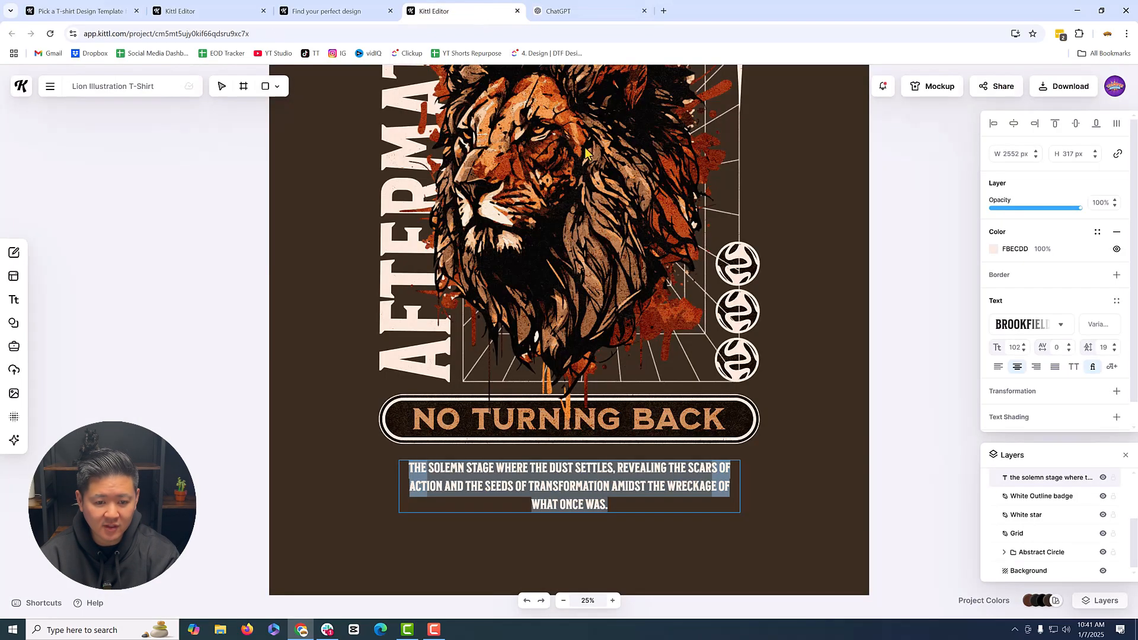
{"action": "key", "text": "ctrl+v"}
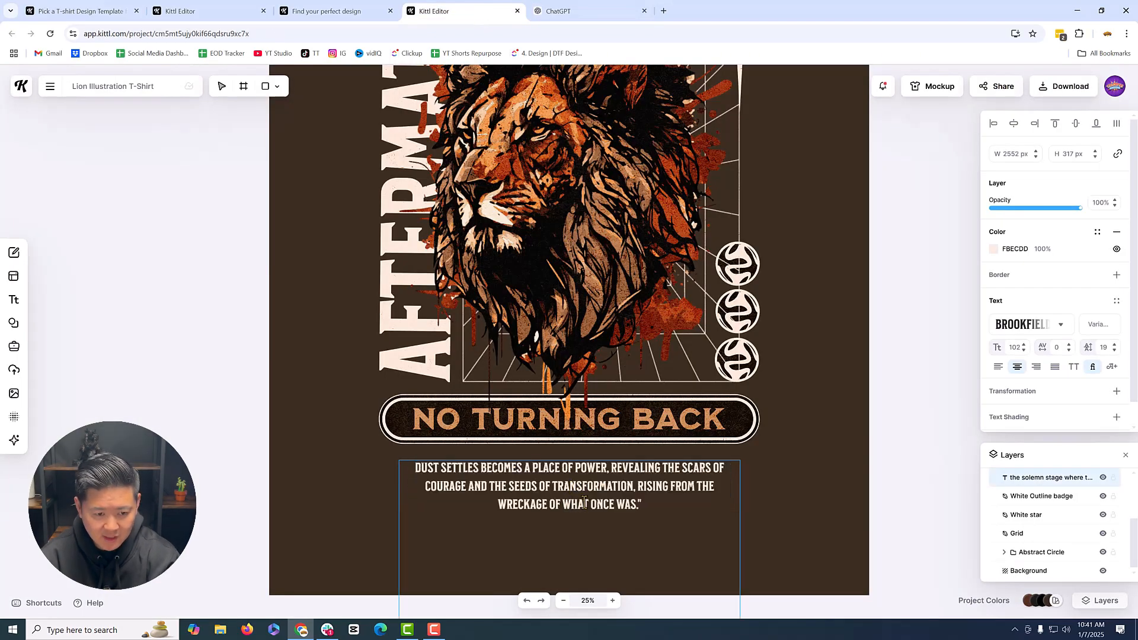
{"action": "key", "text": "BackSpace"}
{"action": "key", "text": "BackSpace"}
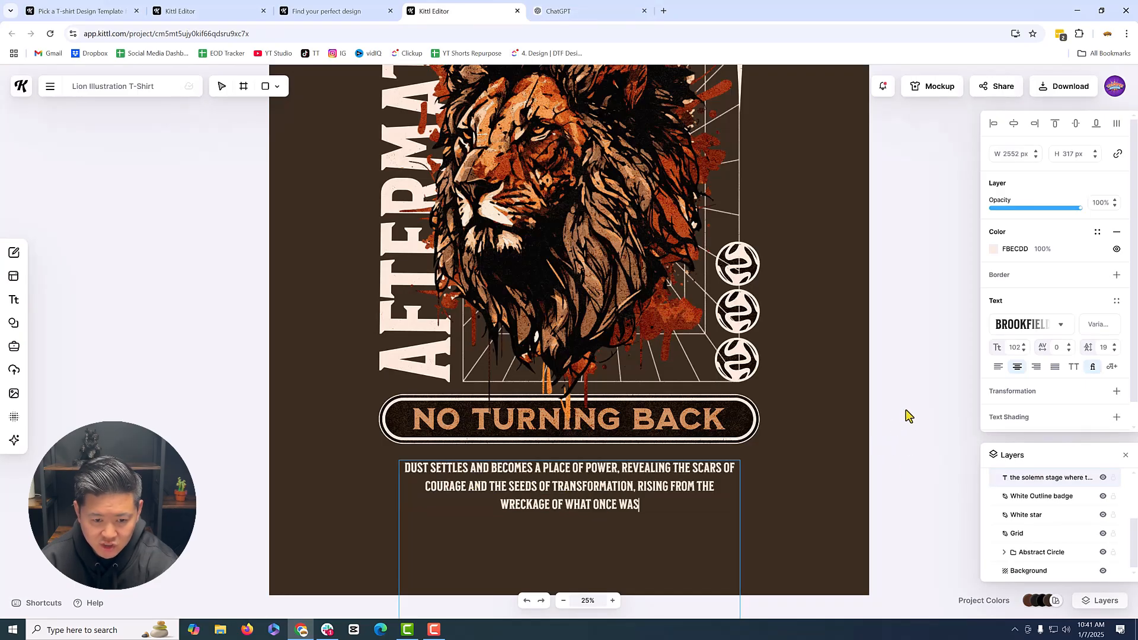
{"action": "key", "text": "Escape"}
{"action": "key", "text": "Escape"}
{"action": "scroll", "coordinate": [801, 496], "scroll_direction": "up", "scroll_amount": 3}
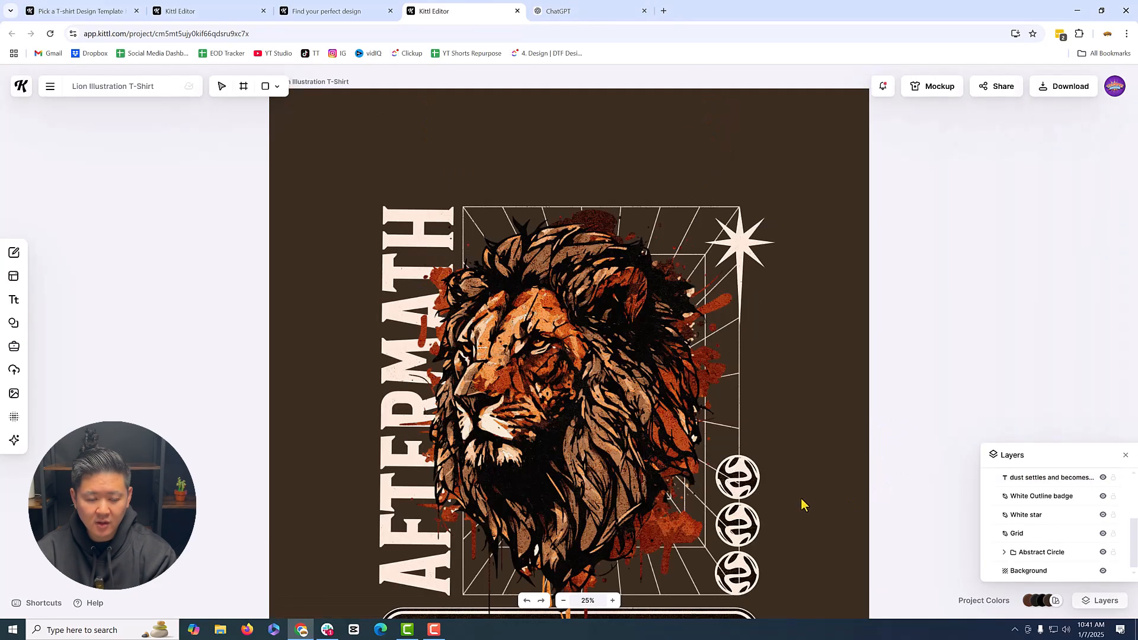
{"action": "scroll", "coordinate": [806, 486], "scroll_direction": "down", "scroll_amount": 3}
{"action": "scroll", "coordinate": [807, 471], "scroll_direction": "up", "scroll_amount": 2}
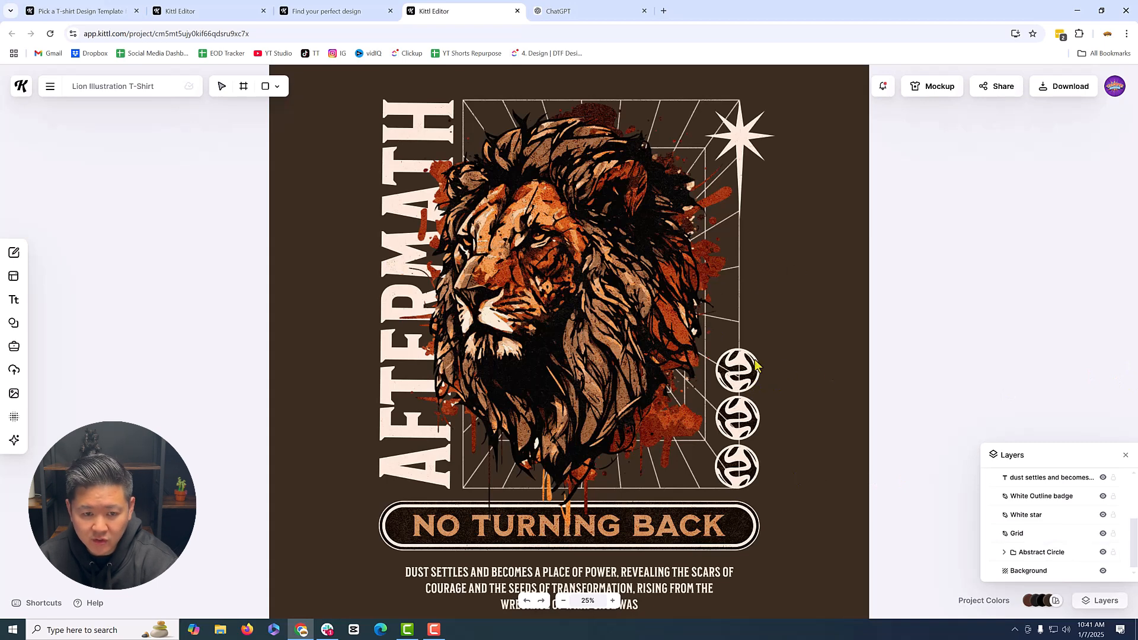
Select the lion illustration and toggle its black 010000 color off and on to compare the effect
{"action": "left_click", "coordinate": [535, 307]}
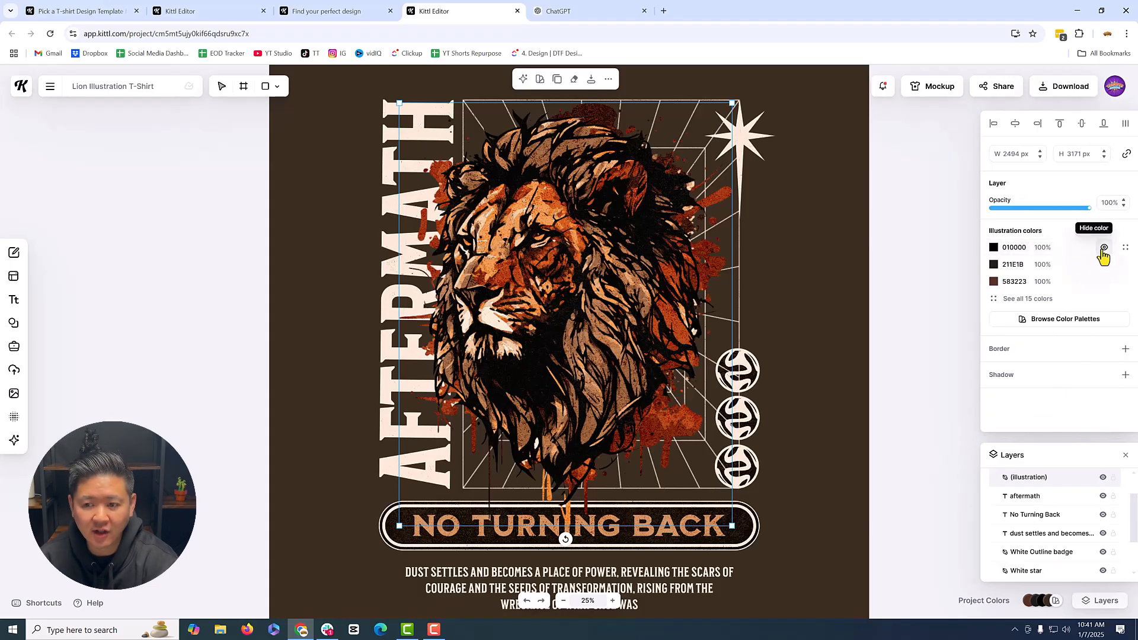
{"action": "left_click", "coordinate": [1103, 249]}
{"action": "left_click", "coordinate": [1103, 248]}
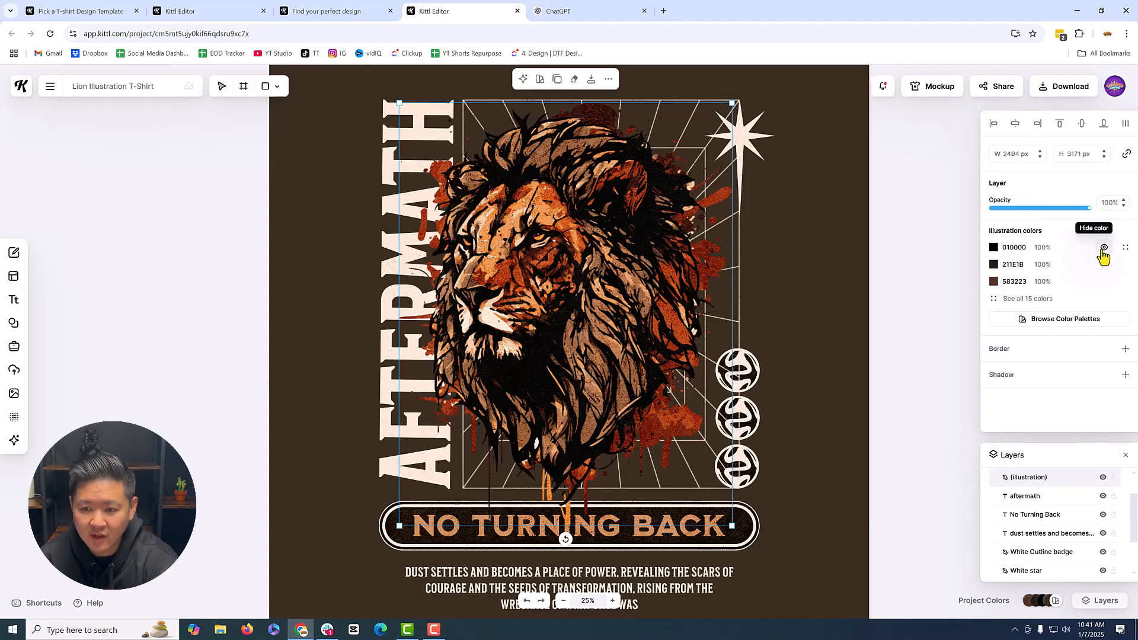
{"action": "left_click", "coordinate": [1103, 249]}
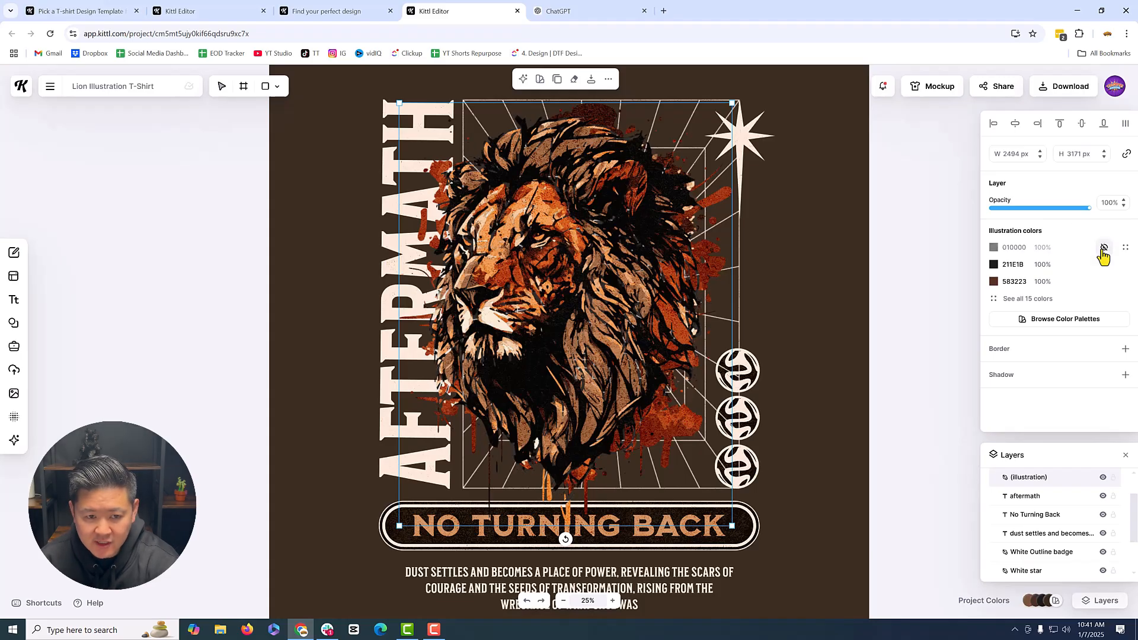
{"action": "left_click", "coordinate": [1103, 249]}
{"action": "left_click", "coordinate": [1103, 249]}
{"action": "left_click", "coordinate": [1103, 249]}
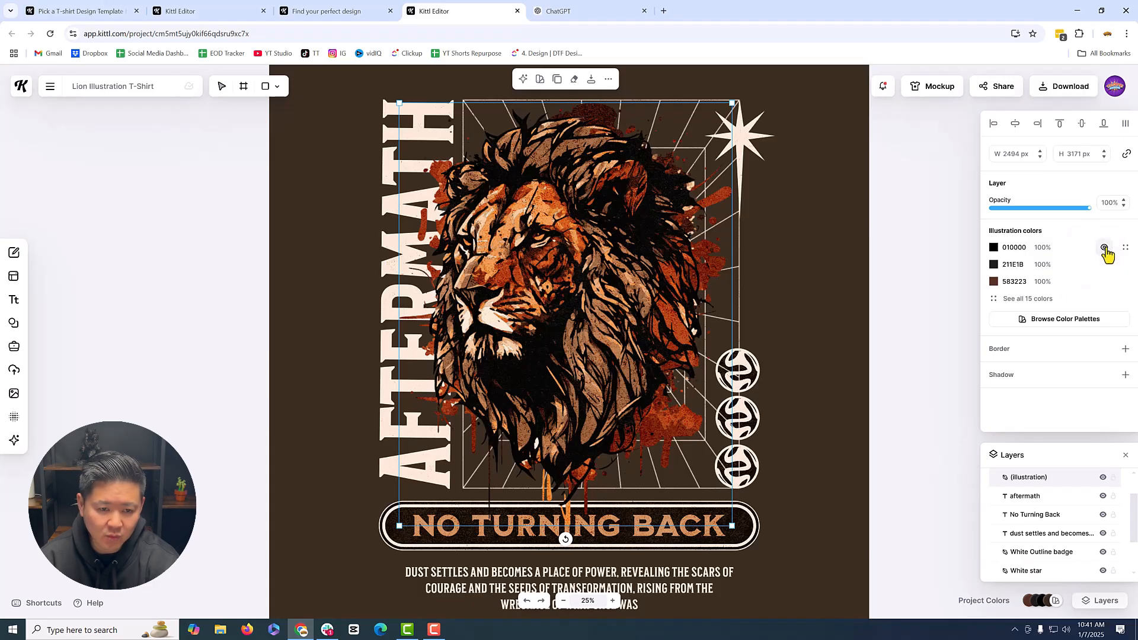
{"action": "left_click", "coordinate": [1104, 248]}
{"action": "left_click", "coordinate": [1104, 249]}
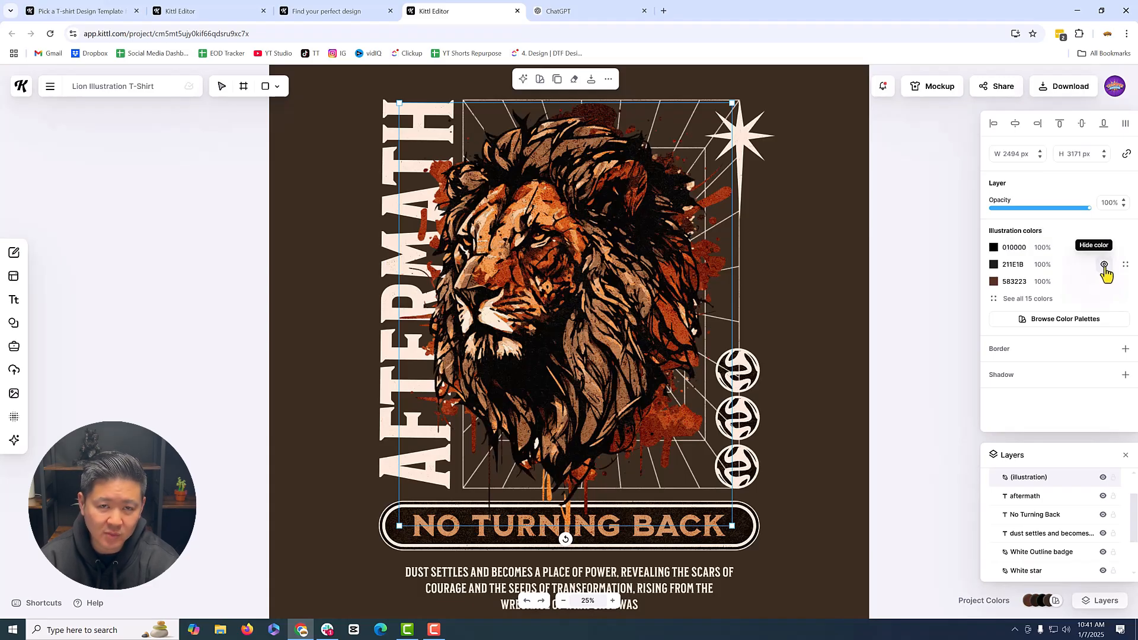
Toggle the lion illustration's dark 211E1B color off and on to compare the effect
{"action": "left_click", "coordinate": [1104, 265]}
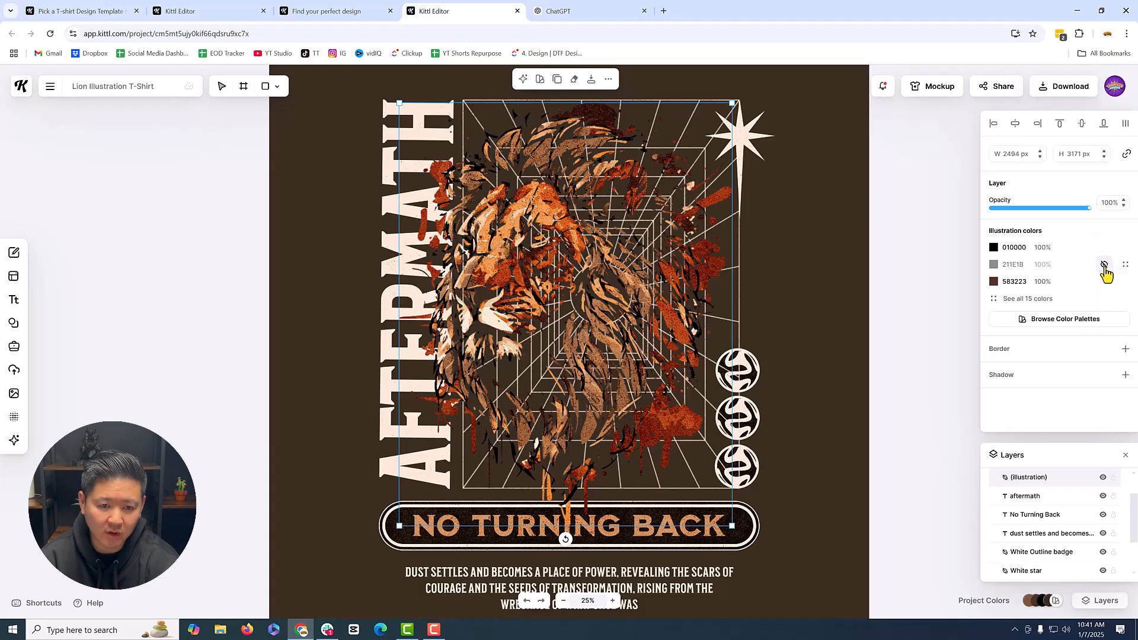
{"action": "left_click", "coordinate": [1104, 265]}
{"action": "left_click", "coordinate": [1104, 265]}
{"action": "left_click", "coordinate": [1104, 266]}
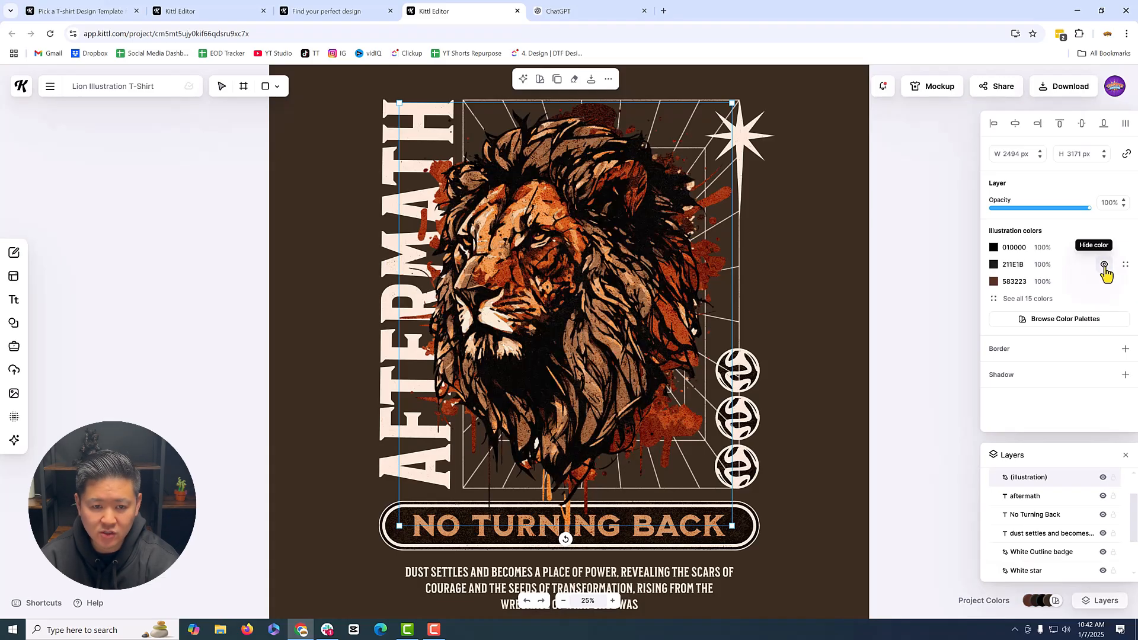
{"action": "left_click", "coordinate": [1104, 265]}
{"action": "left_click", "coordinate": [1105, 266]}
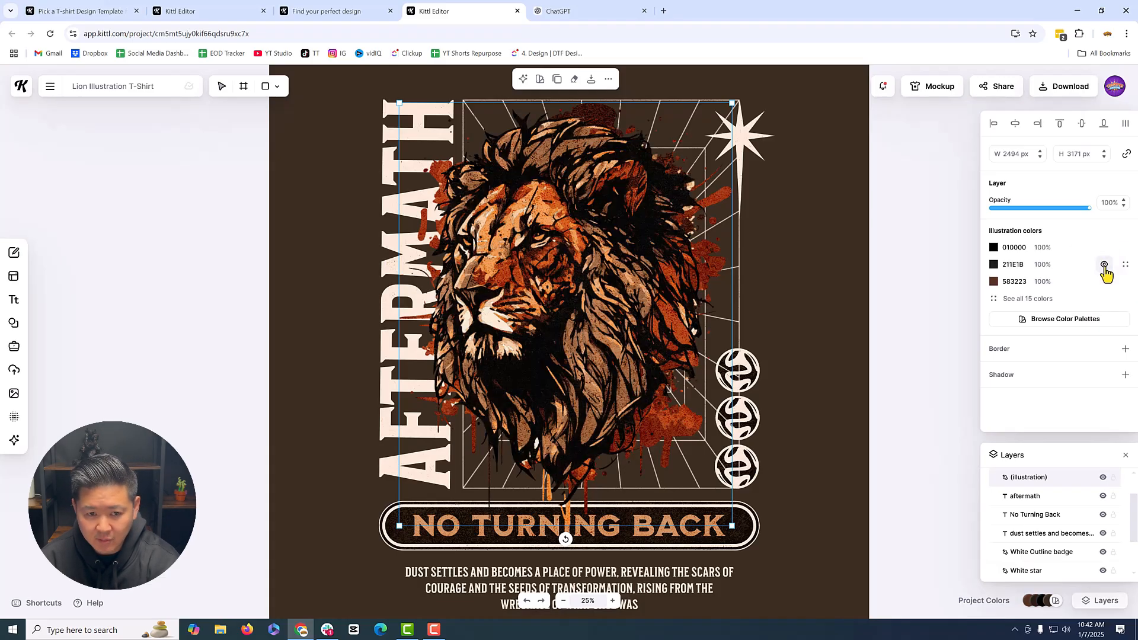
{"action": "left_click", "coordinate": [1104, 267]}
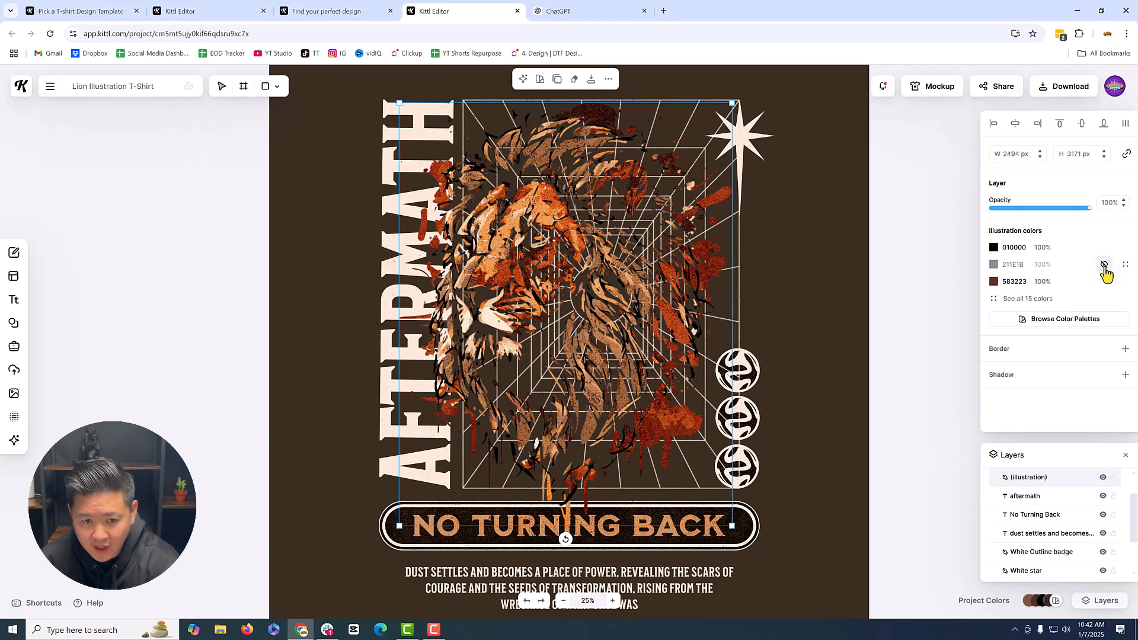
{"action": "left_click", "coordinate": [1105, 267]}
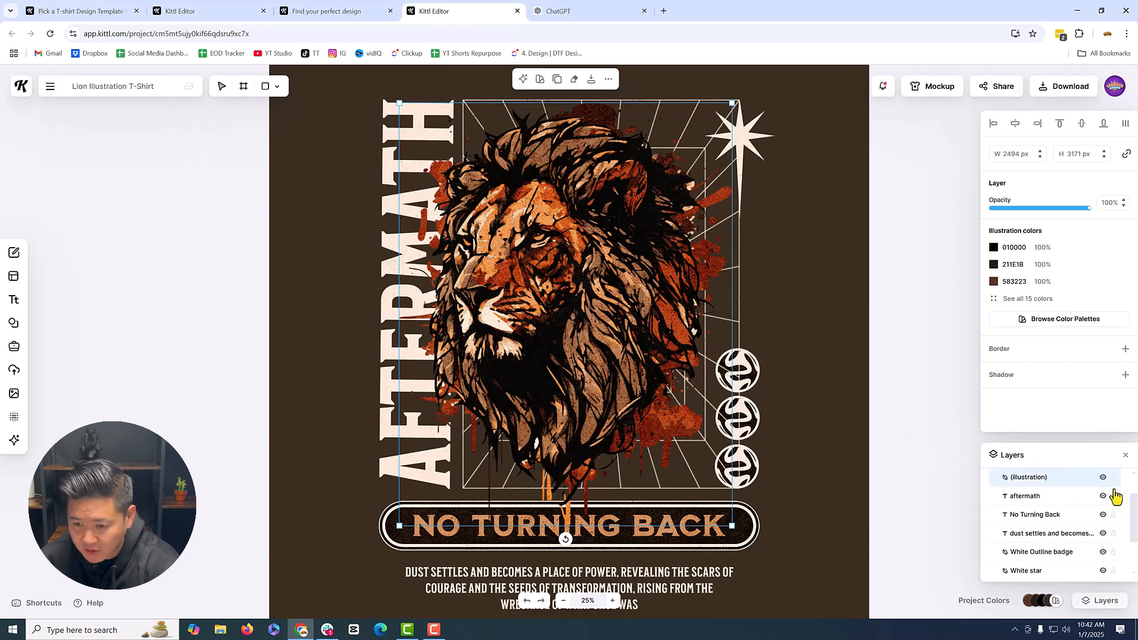
Close the layer list and hide the 211E1B color in the lion illustration
{"action": "left_click", "coordinate": [1125, 455]}
{"action": "left_click", "coordinate": [871, 373]}
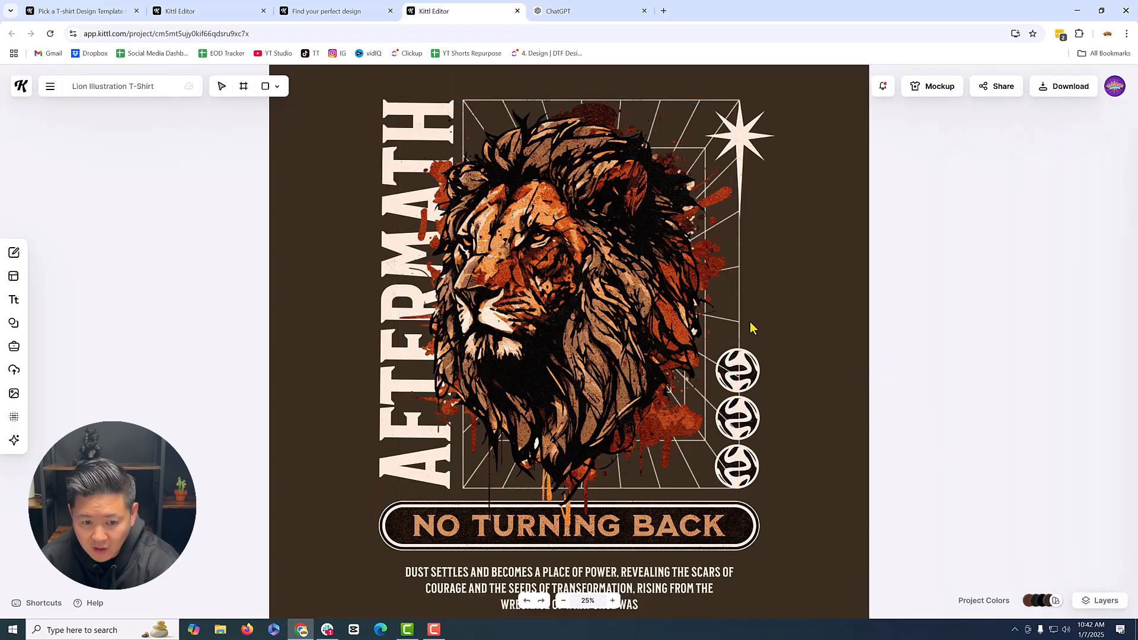
{"action": "left_click", "coordinate": [749, 325]}
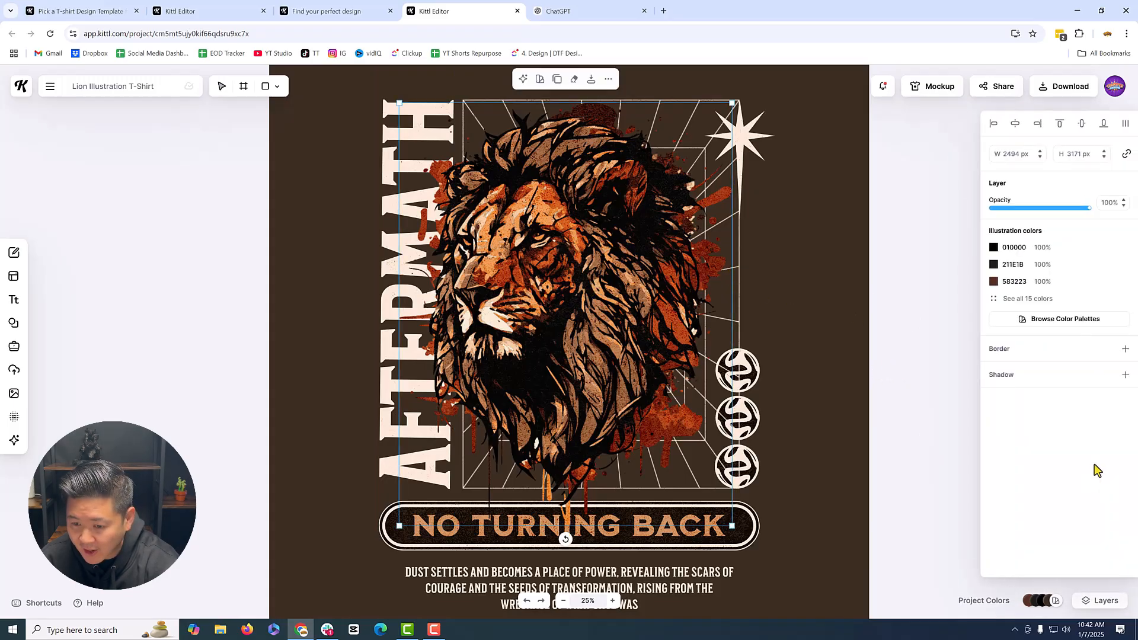
{"action": "left_click", "coordinate": [717, 110], "text": "shift"}
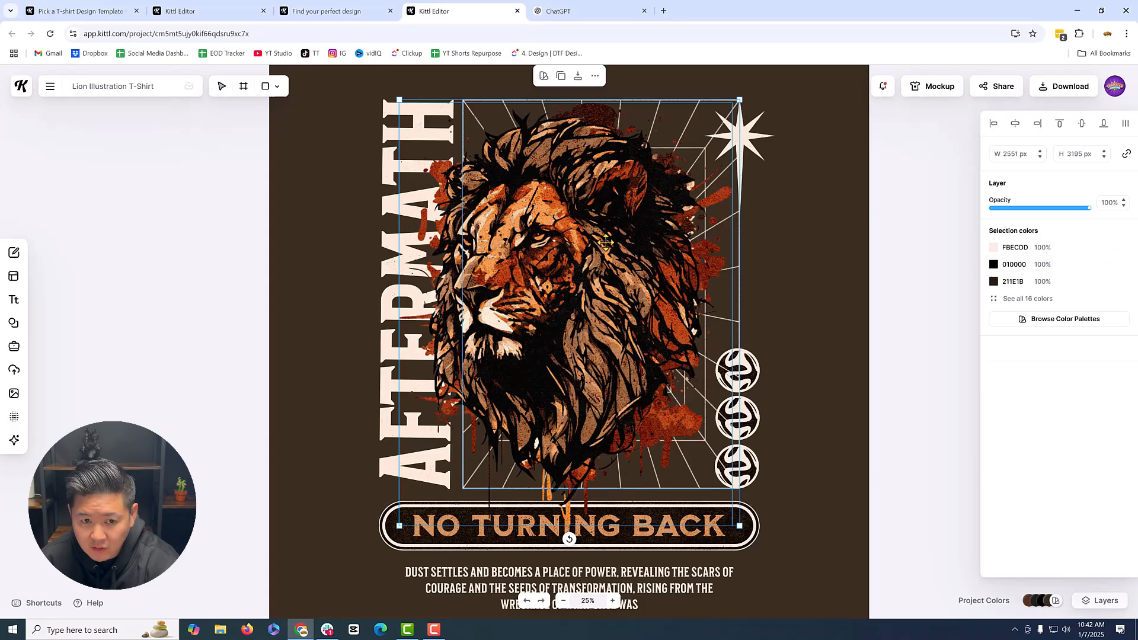
{"action": "left_click", "coordinate": [913, 246]}
{"action": "left_click", "coordinate": [670, 269]}
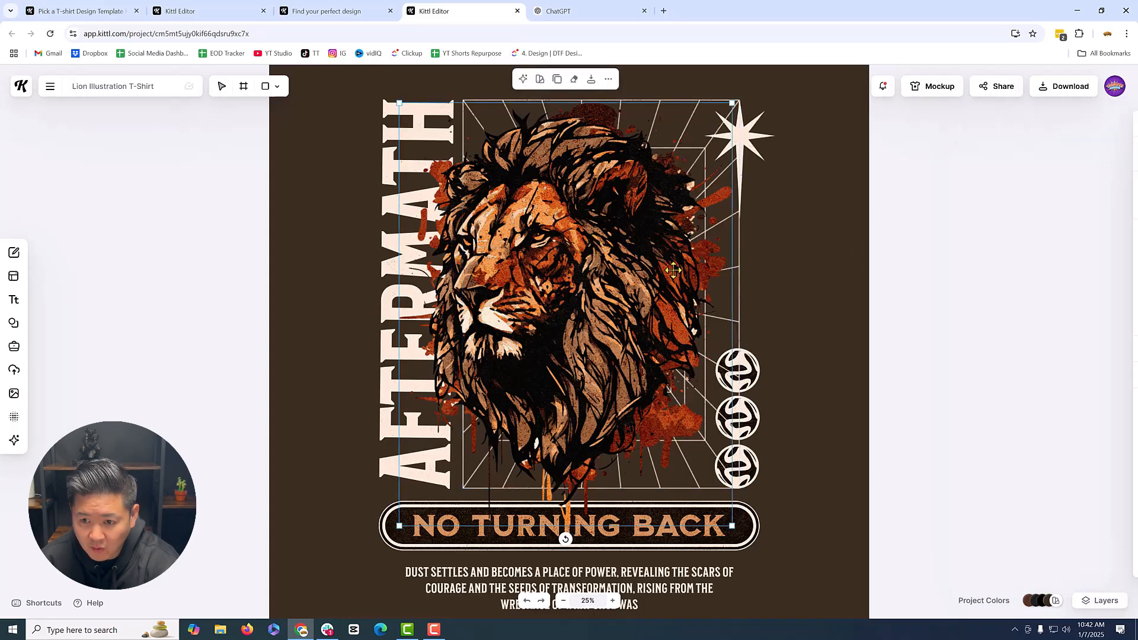
{"action": "left_click", "coordinate": [1106, 265]}
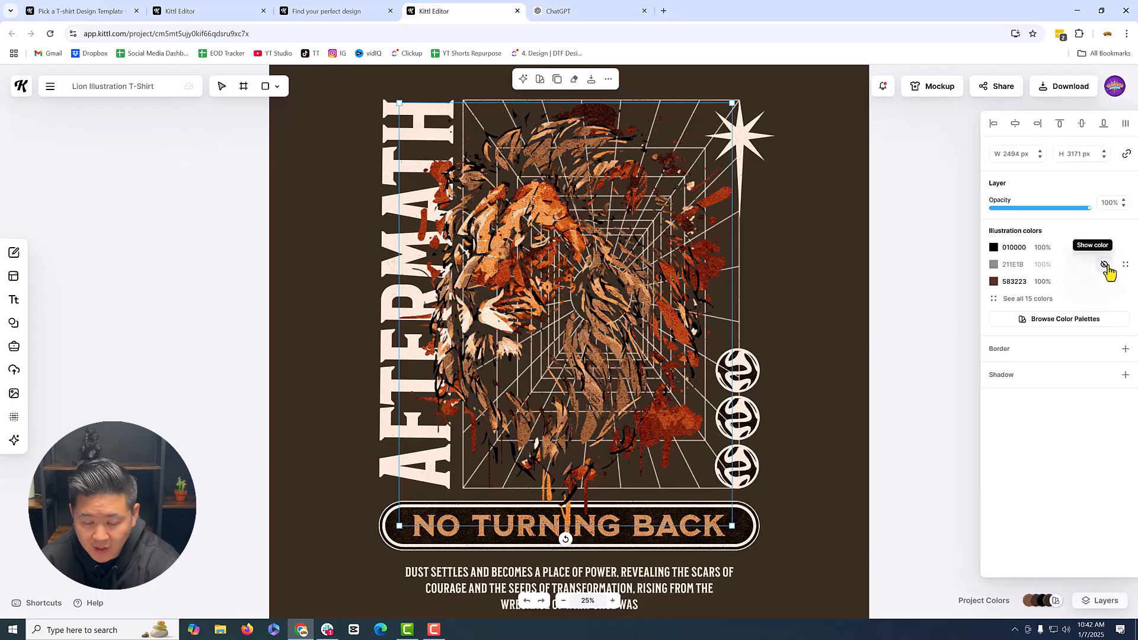
{"action": "mouse_move", "coordinate": [1040, 601]}
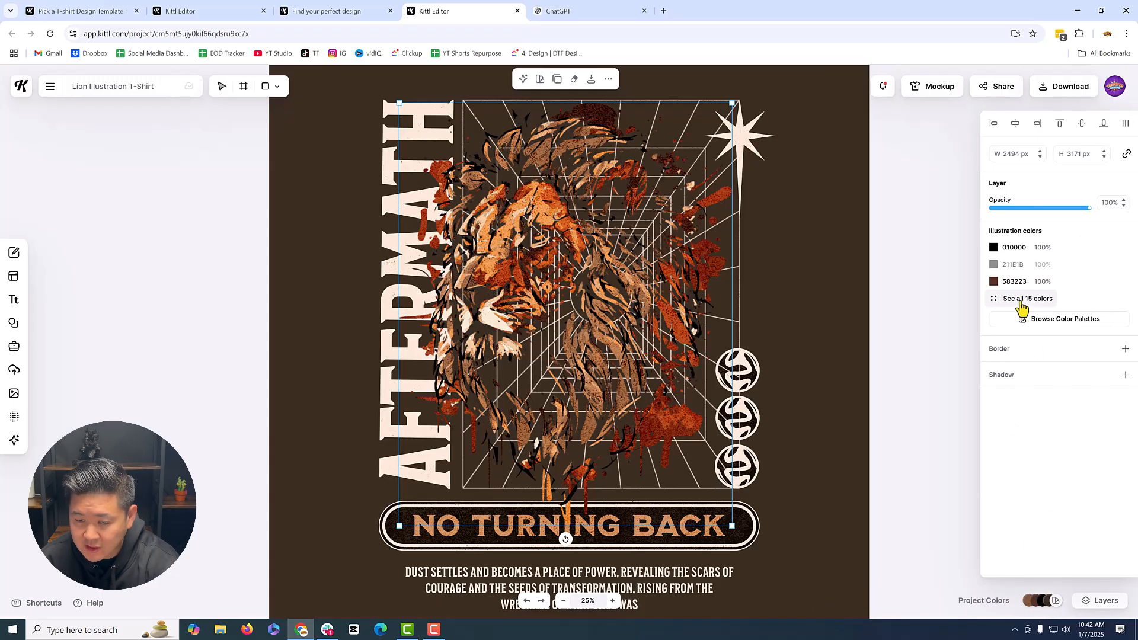
Send the white grid behind the lion backward, then remove it from the design
{"action": "left_click", "coordinate": [739, 263]}
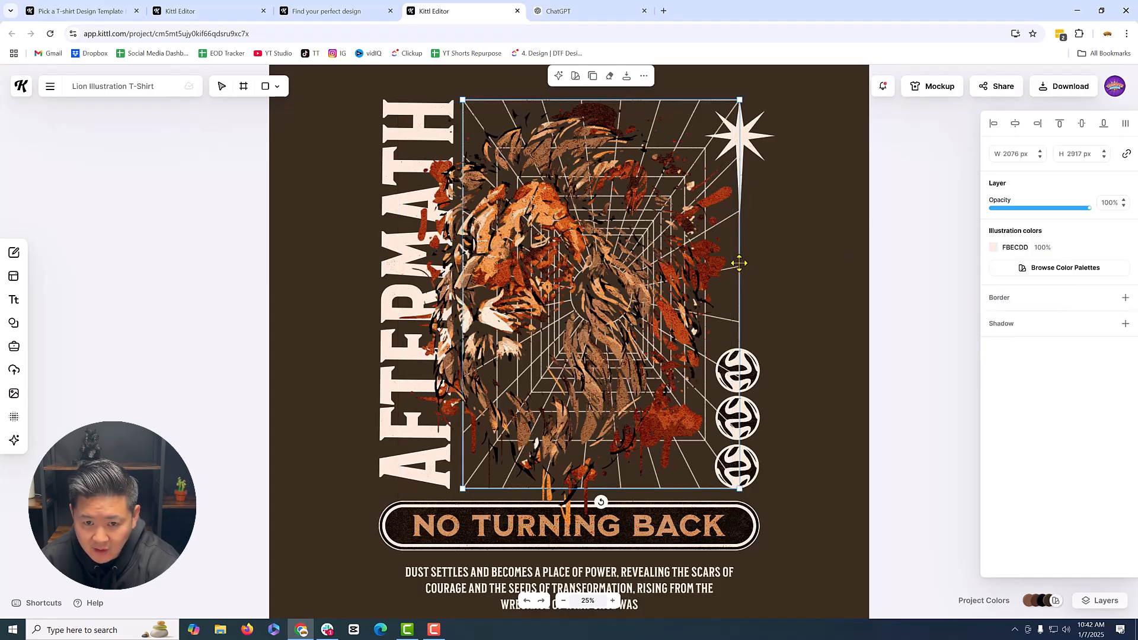
{"action": "right_click", "coordinate": [739, 262]}
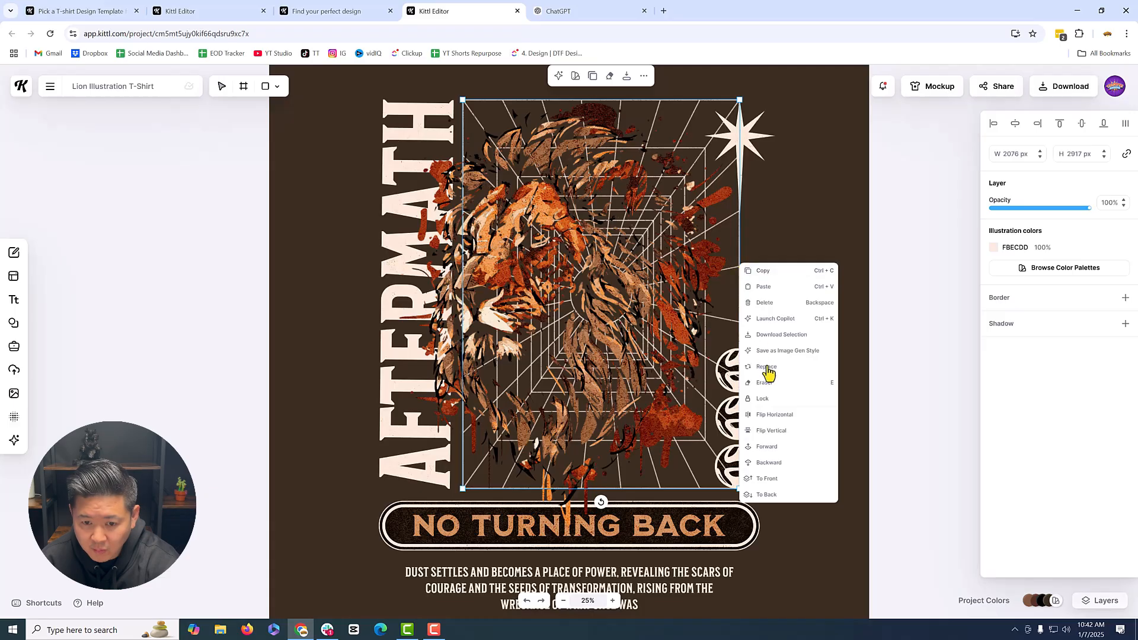
{"action": "left_click", "coordinate": [782, 467]}
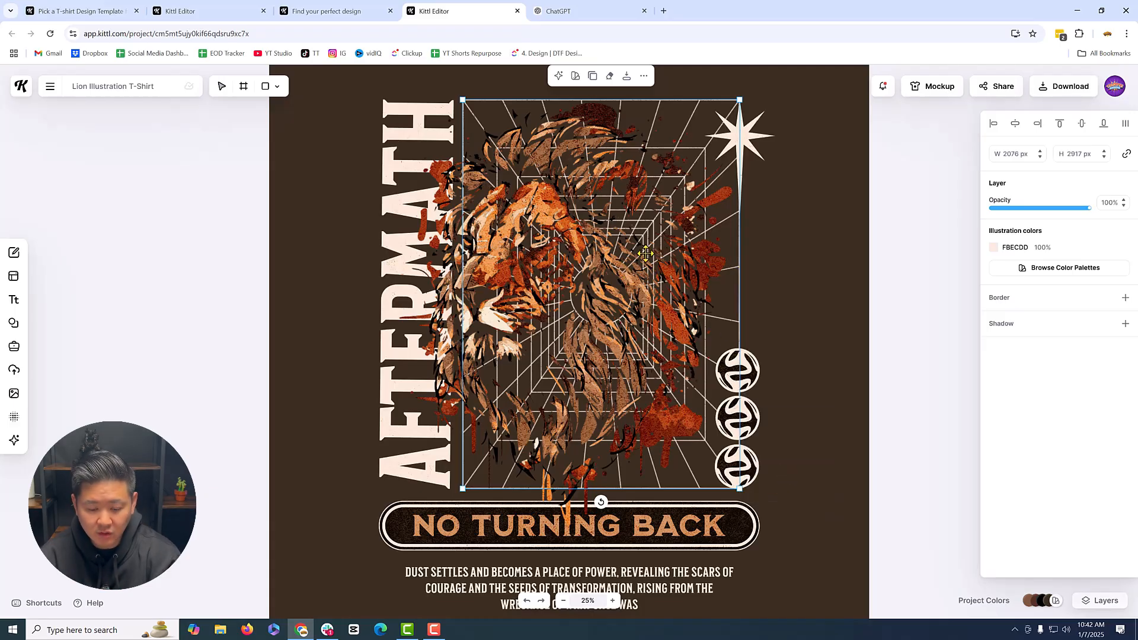
{"action": "left_click", "coordinate": [764, 158]}
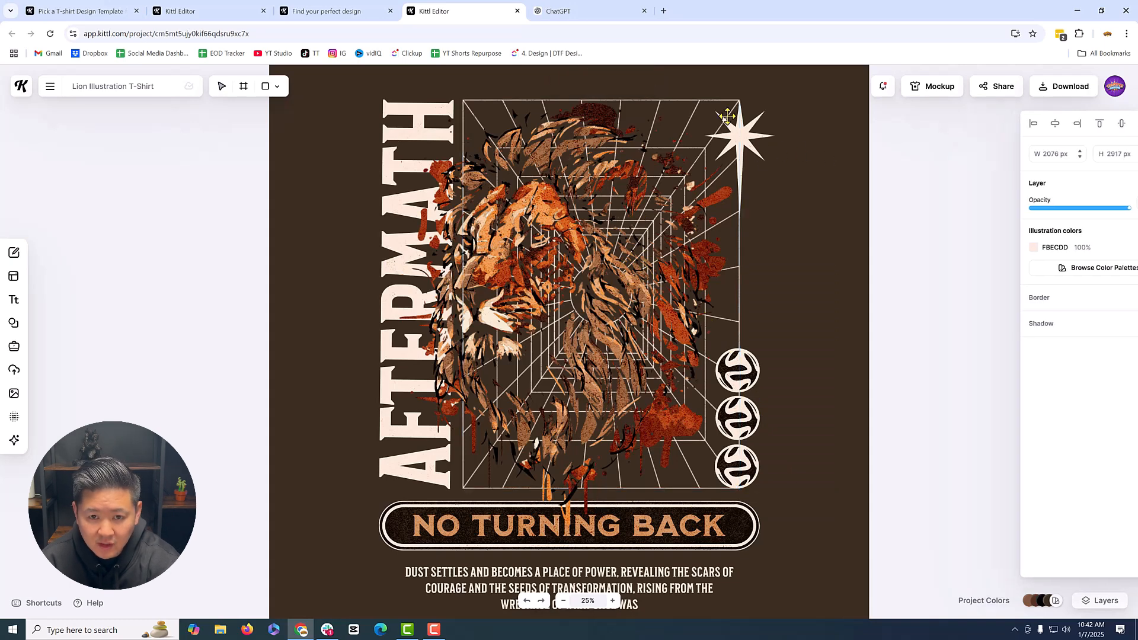
{"action": "key", "text": "ctrl+z"}
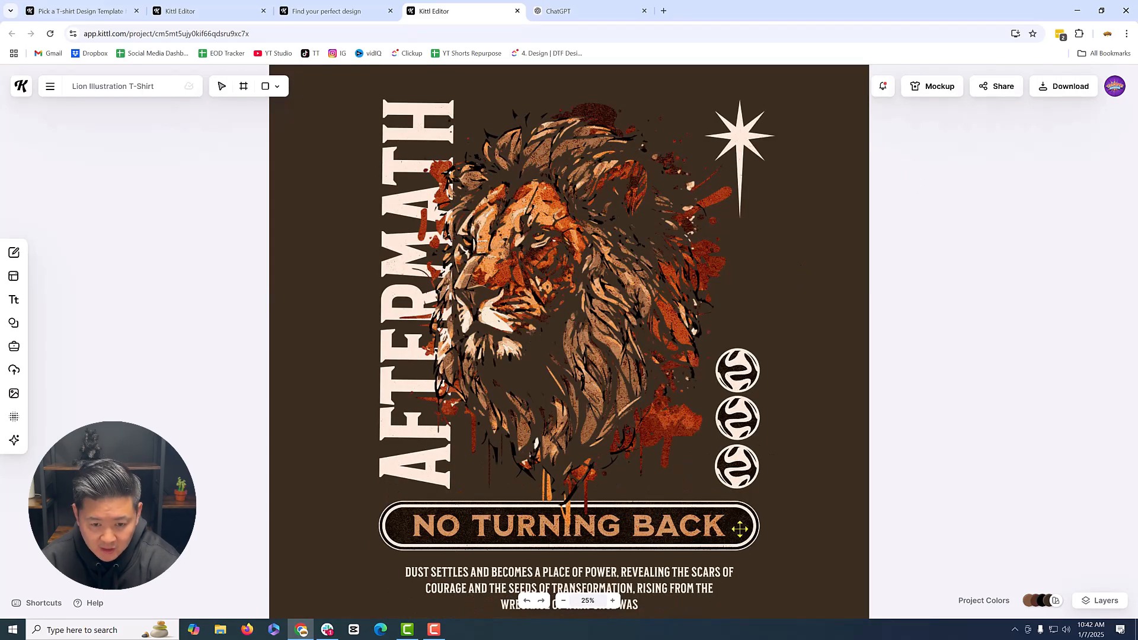
Hide the second 3B2E21 color of the outlined badge behind "No Turning Back"
{"action": "left_click", "coordinate": [740, 529]}
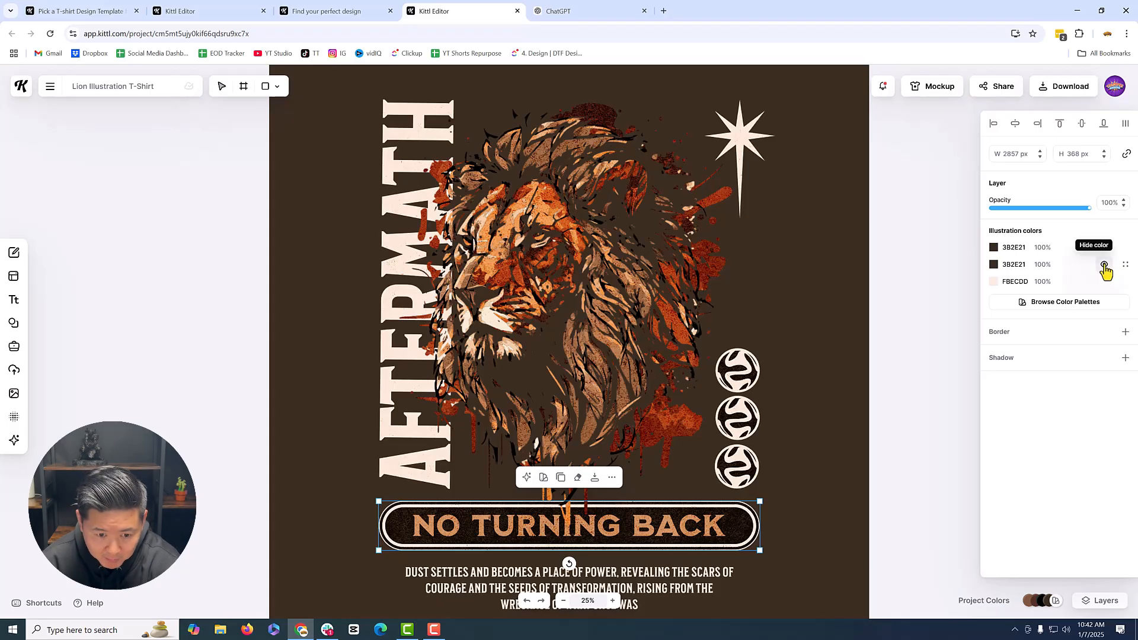
{"action": "left_click", "coordinate": [1104, 265]}
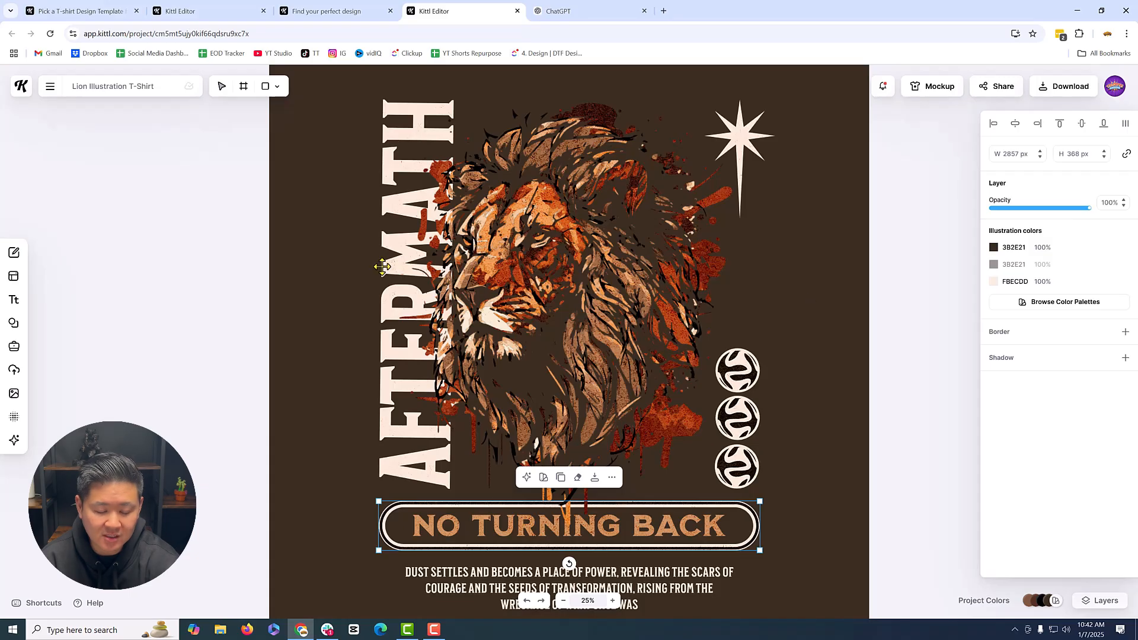
Ungroup the stack of three abstract circle emblems beside the lion so each one can be selected separately
{"action": "left_click", "coordinate": [737, 371]}
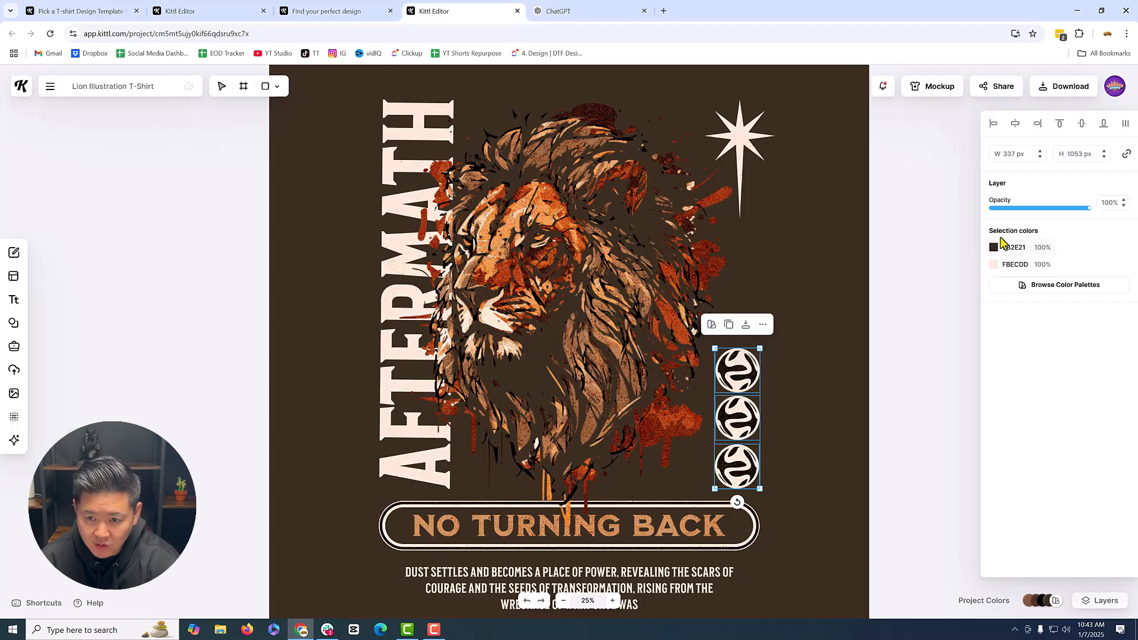
{"action": "left_click", "coordinate": [993, 248]}
{"action": "left_click", "coordinate": [866, 253]}
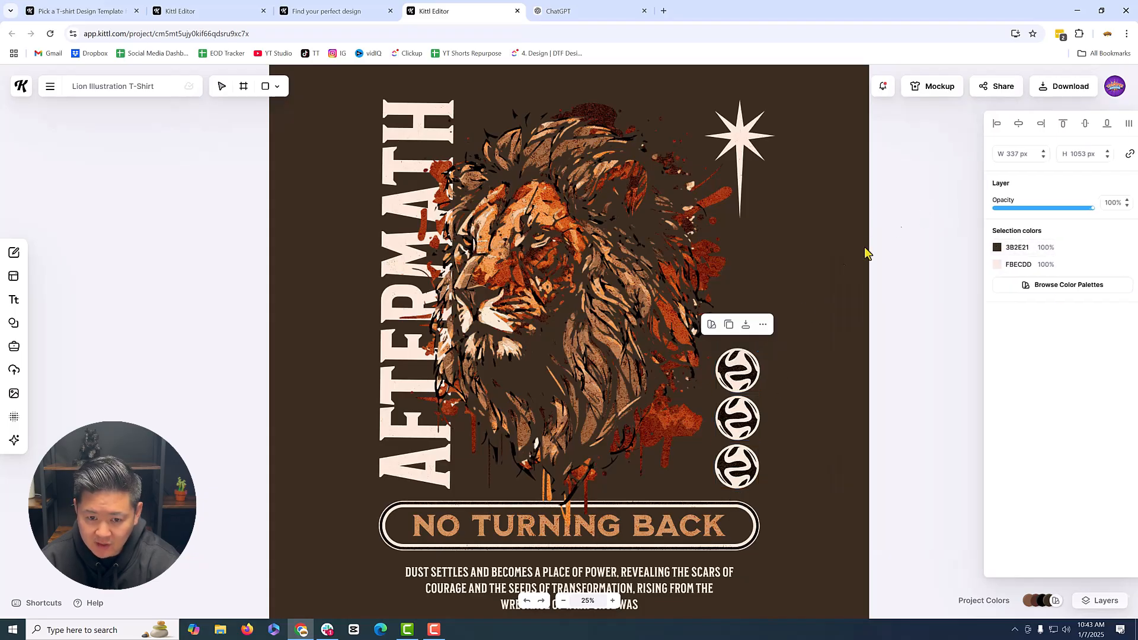
{"action": "left_click", "coordinate": [727, 367]}
{"action": "left_click", "coordinate": [821, 391]}
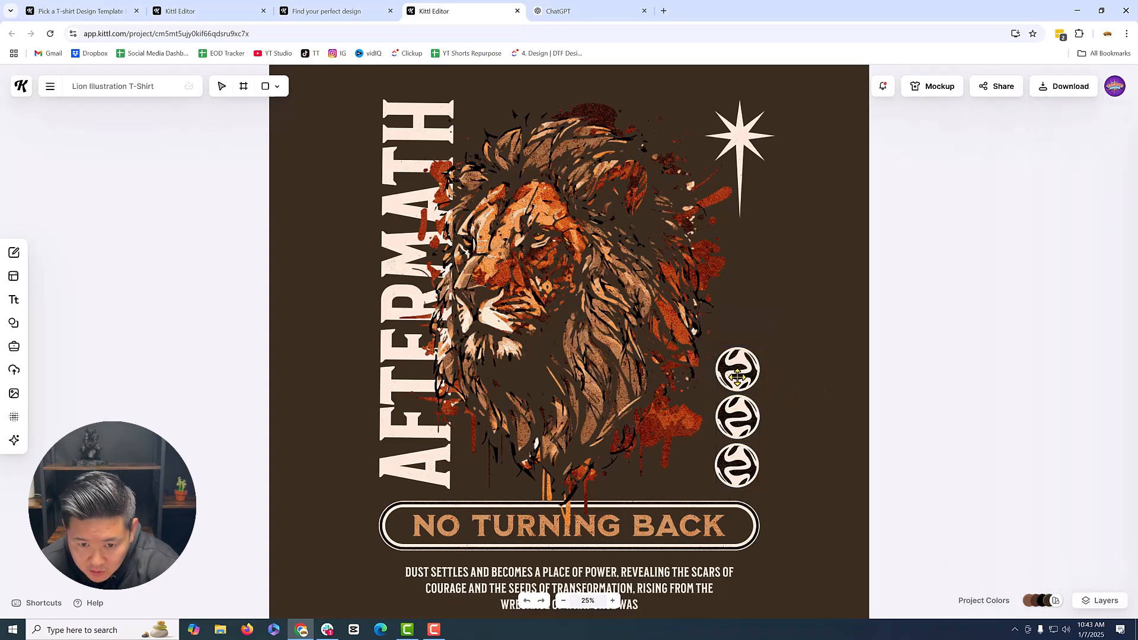
{"action": "right_click", "coordinate": [738, 379]}
{"action": "left_click", "coordinate": [764, 432]}
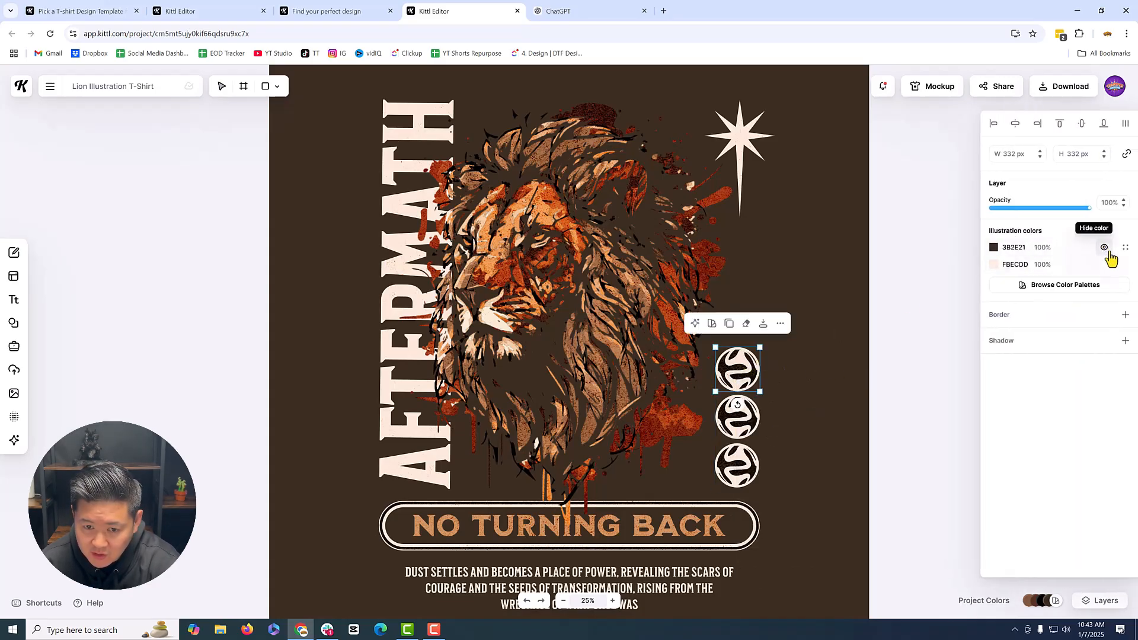
Hide the 3B2E21 color in each of the three abstract circle emblems
{"action": "left_click", "coordinate": [1106, 248]}
{"action": "left_click", "coordinate": [749, 422]}
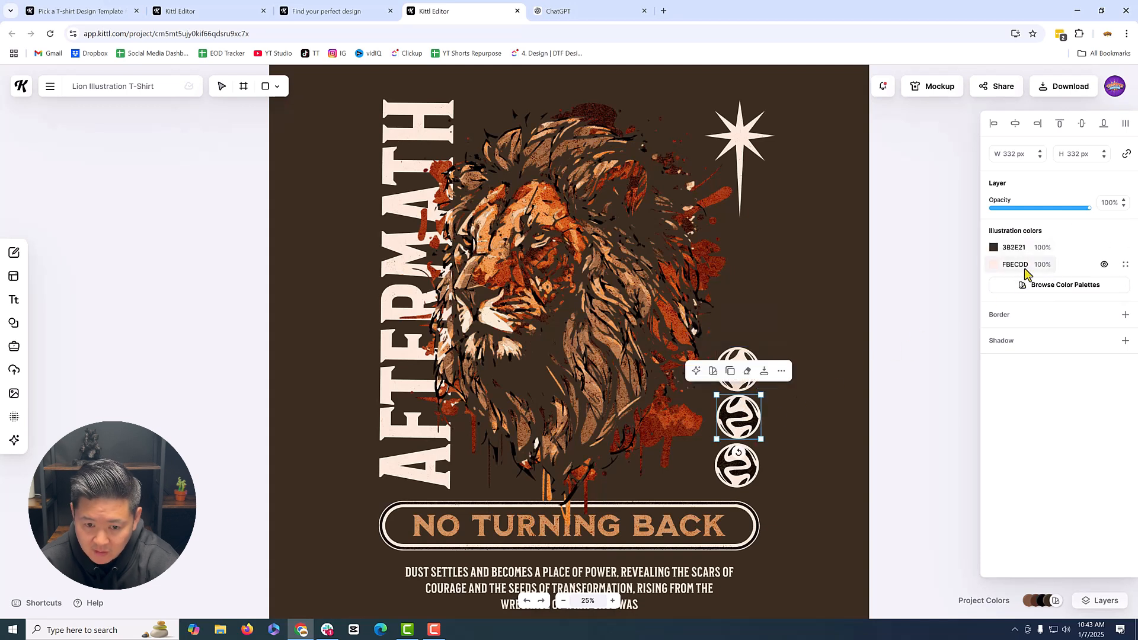
{"action": "key", "text": "shift+Left"}
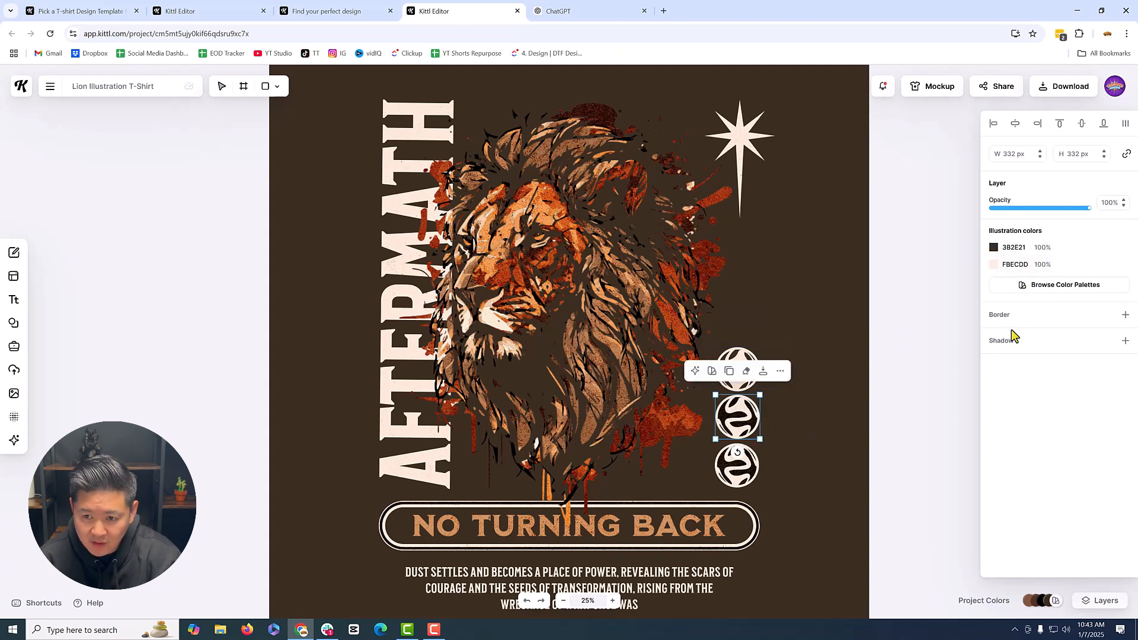
{"action": "left_click", "coordinate": [1104, 248]}
{"action": "key", "text": "Tab"}
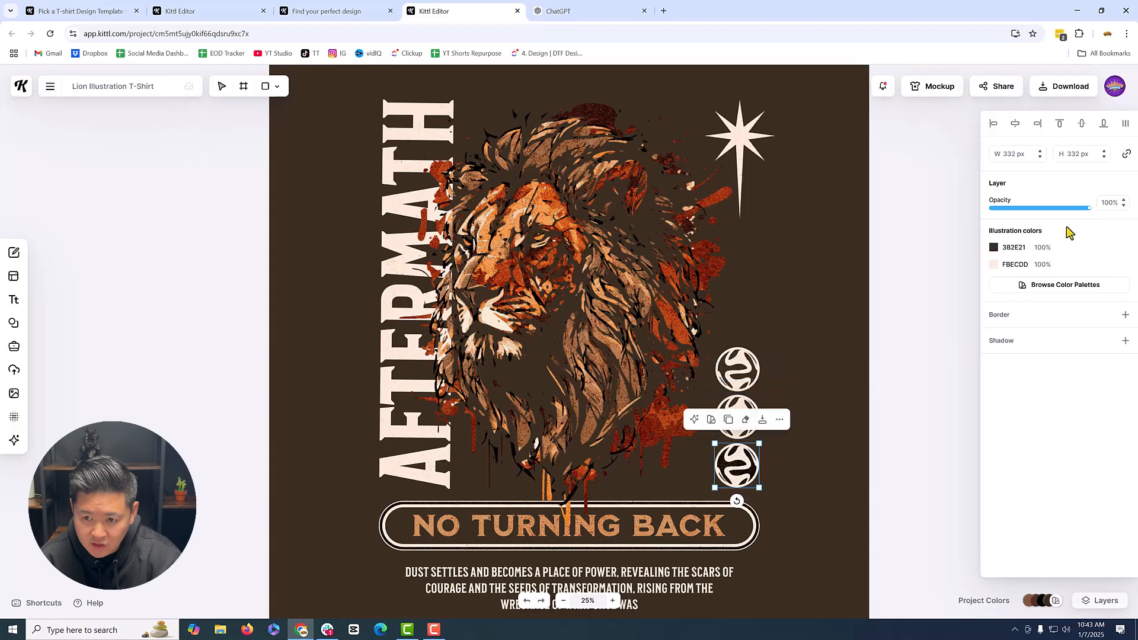
{"action": "mouse_move", "coordinate": [1096, 254]}
{"action": "left_click", "coordinate": [916, 264]}
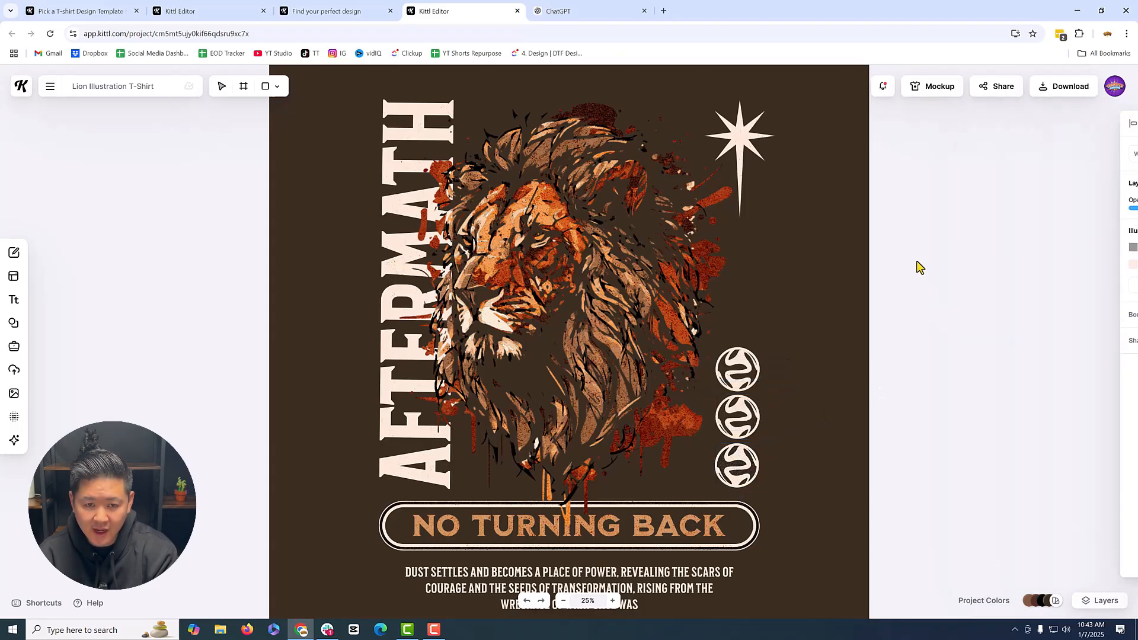
Toggle the lion illustration's black 010000 color off and on to compare the effect
{"action": "scroll", "coordinate": [916, 261], "scroll_direction": "down", "scroll_amount": 2}
{"action": "scroll", "coordinate": [916, 261], "scroll_direction": "up", "scroll_amount": 4}
{"action": "scroll", "coordinate": [785, 292], "scroll_direction": "down", "scroll_amount": 3}
{"action": "scroll", "coordinate": [755, 290], "scroll_direction": "up", "scroll_amount": 2}
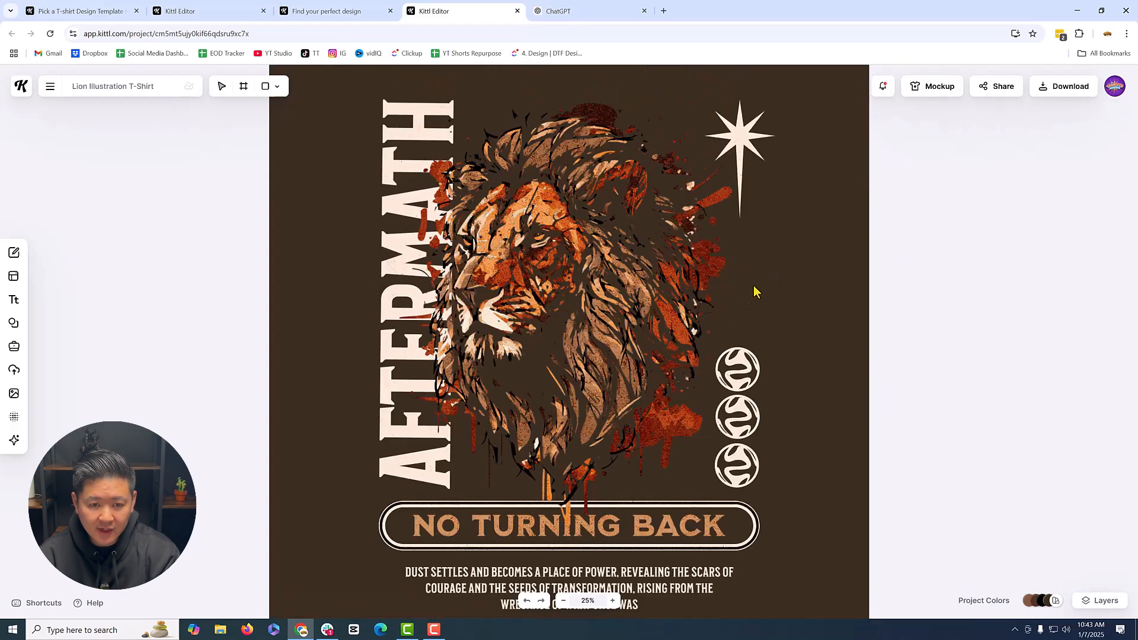
{"action": "left_click", "coordinate": [572, 285]}
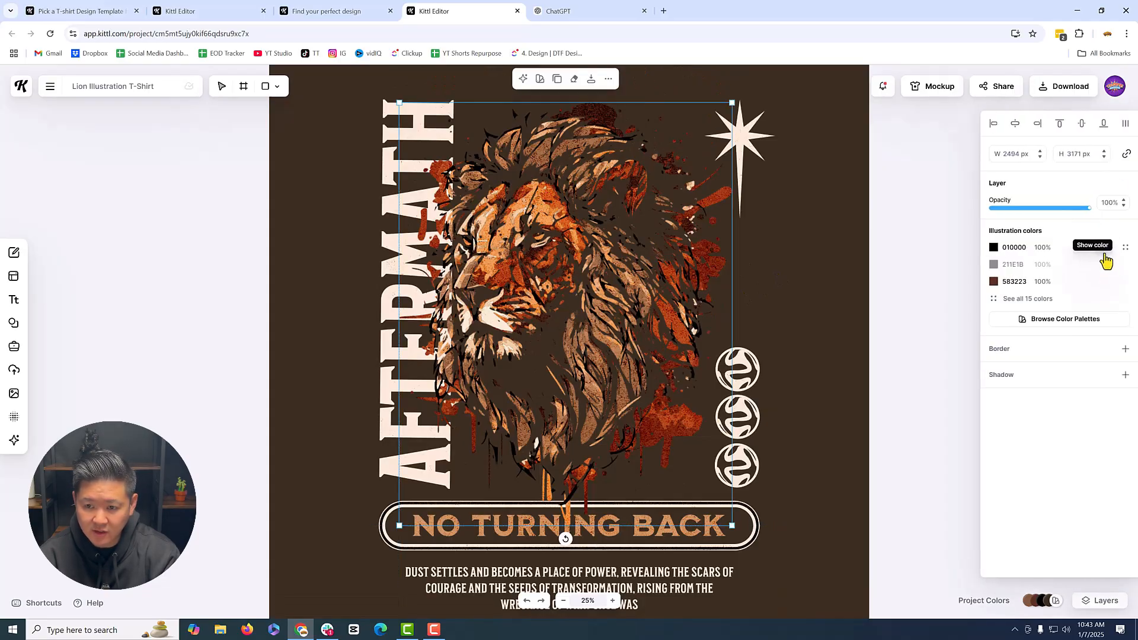
{"action": "left_click", "coordinate": [1105, 249]}
{"action": "left_click", "coordinate": [1105, 249]}
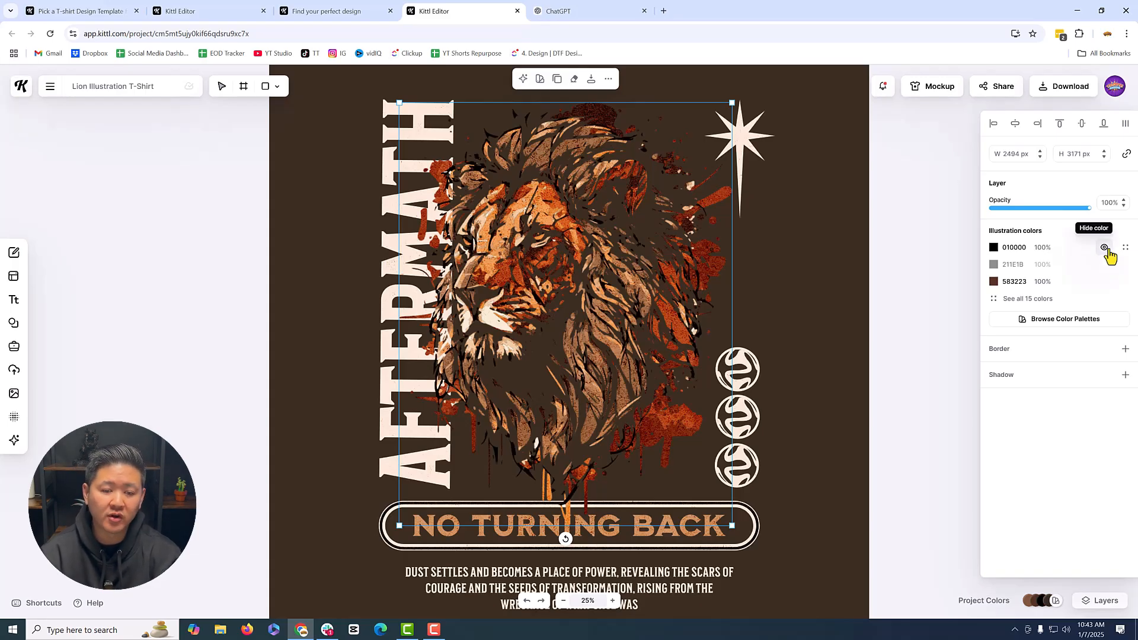
{"action": "left_click", "coordinate": [862, 277]}
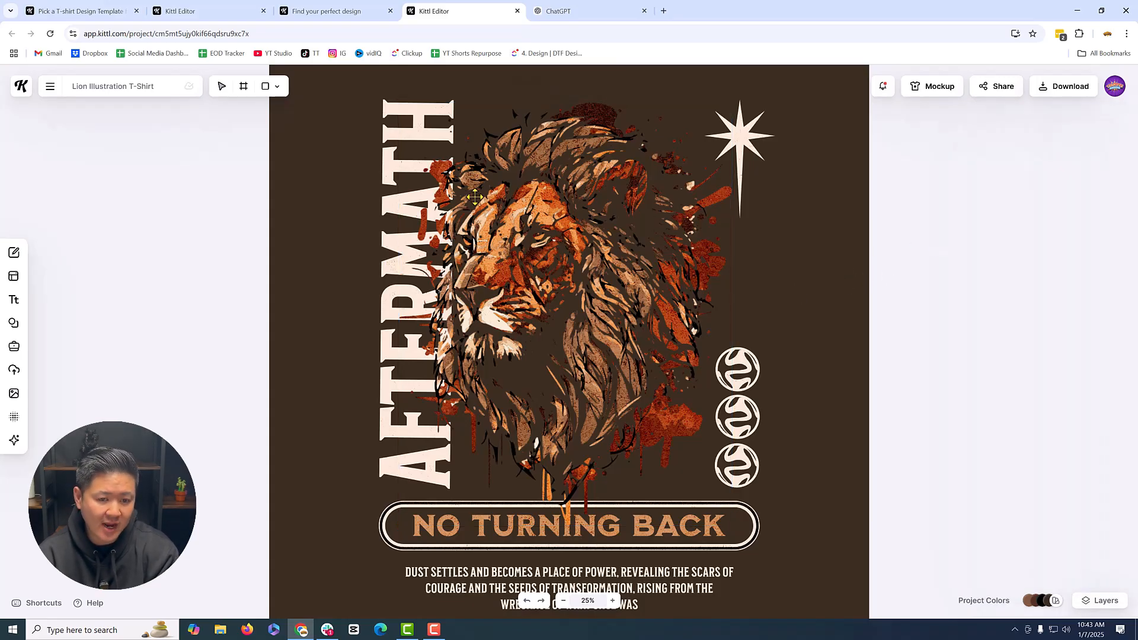
Select all the design elements without the artboard and enlarge them together to about 4291 × 5358 px
{"action": "key", "text": "ctrl+a"}
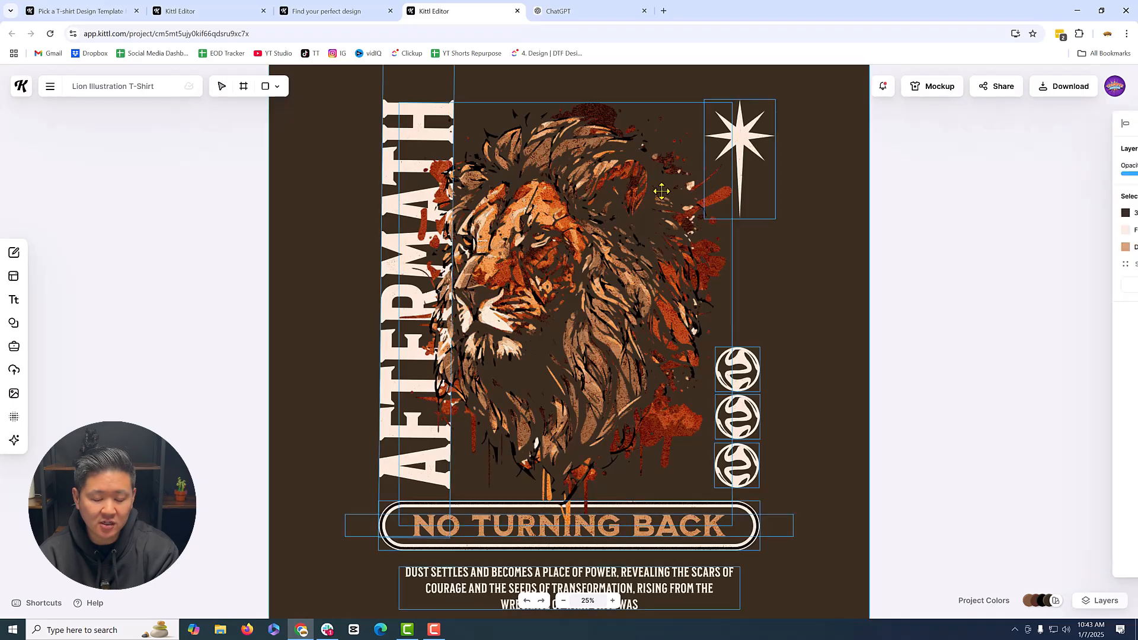
{"action": "scroll", "coordinate": [784, 208], "scroll_direction": "down", "scroll_amount": 5}
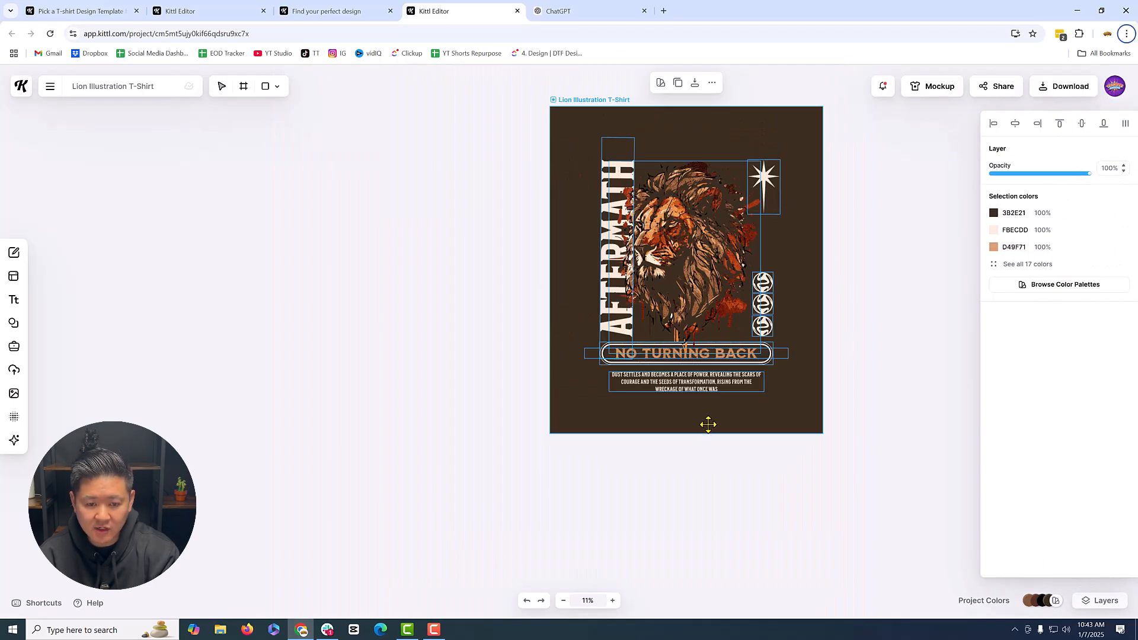
{"action": "left_click", "coordinate": [915, 299]}
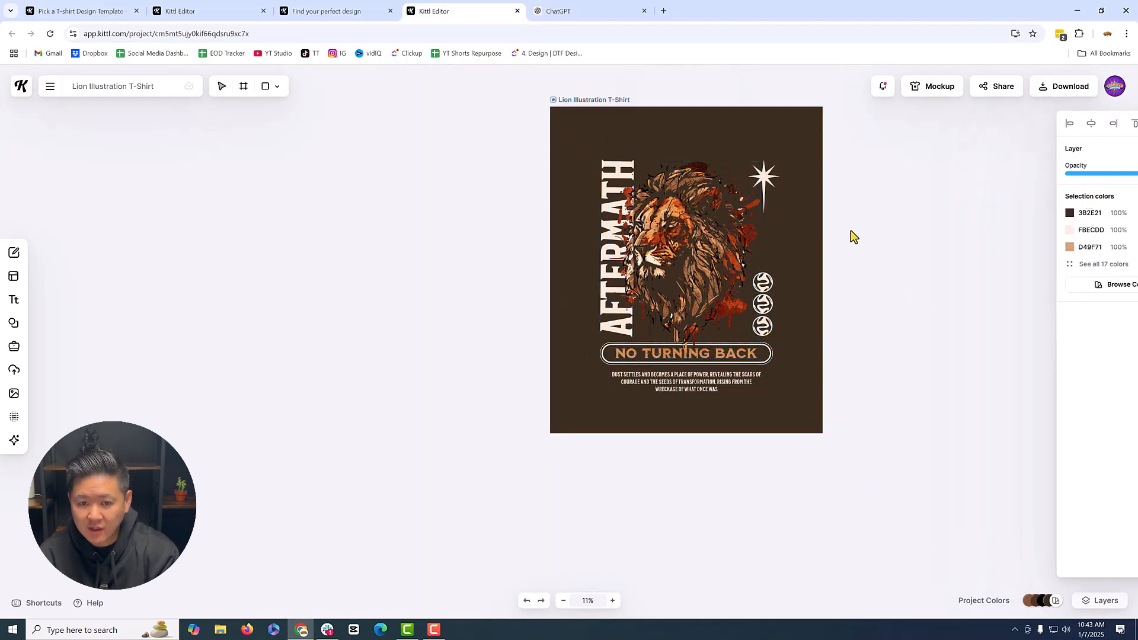
{"action": "left_click_drag", "start_coordinate": [832, 156], "coordinate": [513, 390]}
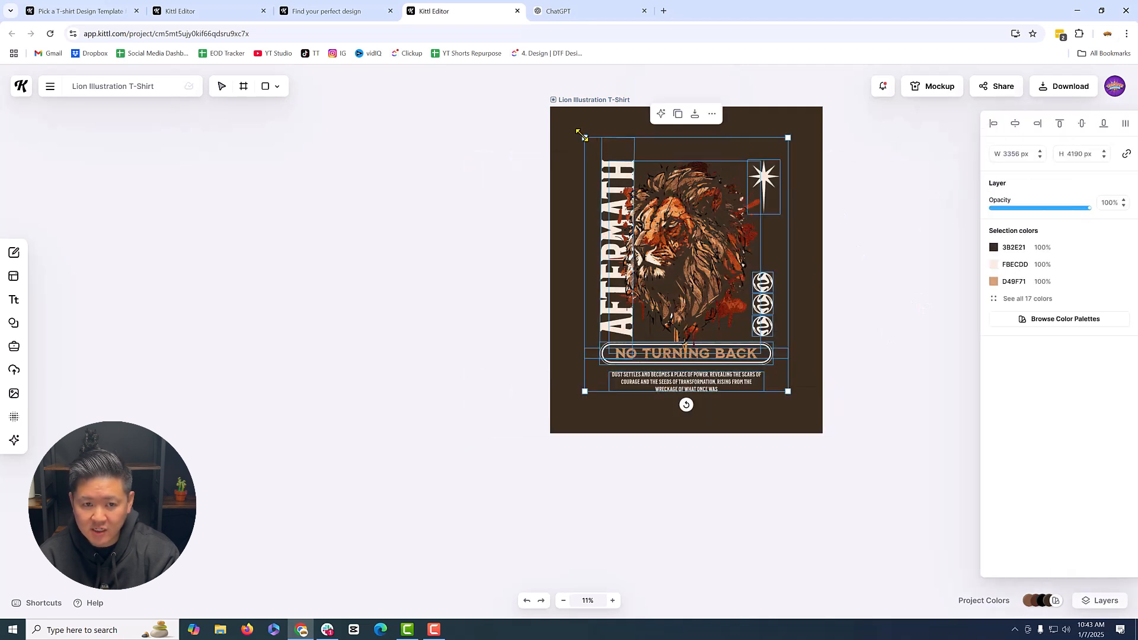
{"action": "left_click_drag", "start_coordinate": [582, 136], "coordinate": [545, 114]}
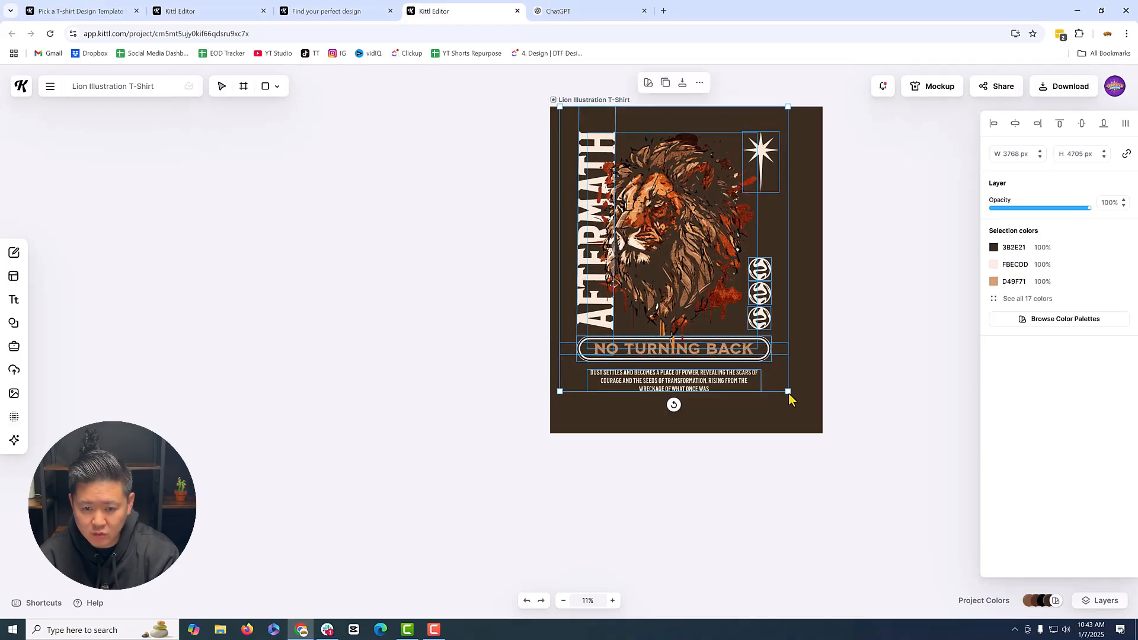
{"action": "left_click_drag", "start_coordinate": [788, 394], "coordinate": [817, 437]}
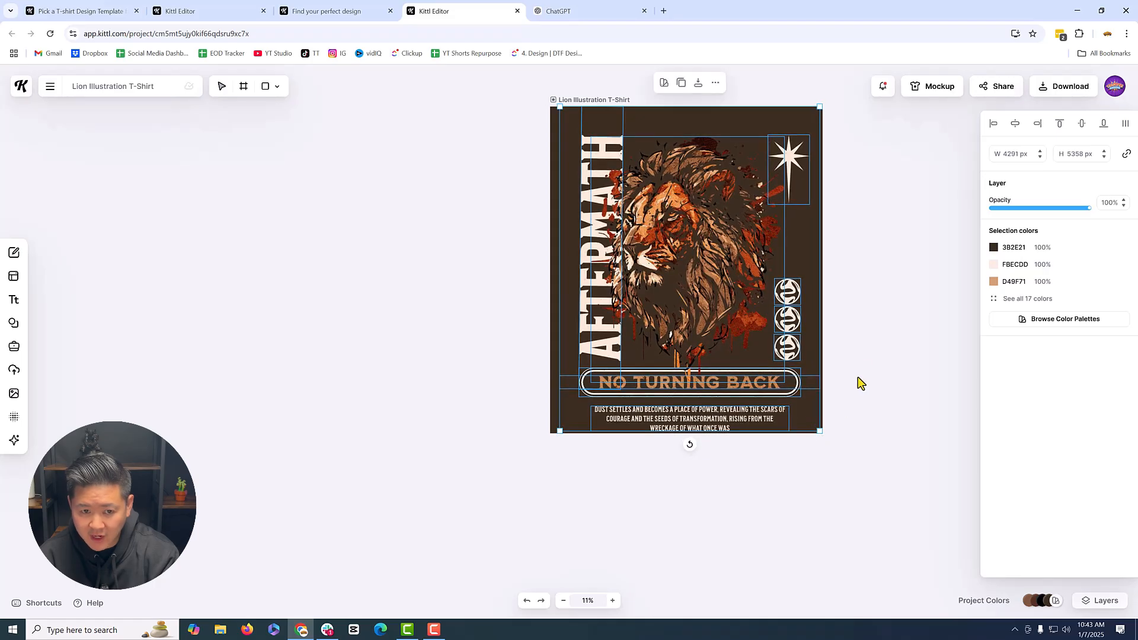
{"action": "scroll", "coordinate": [863, 354], "scroll_direction": "up", "scroll_amount": 1}
{"action": "scroll", "coordinate": [862, 354], "scroll_direction": "up", "scroll_amount": 1}
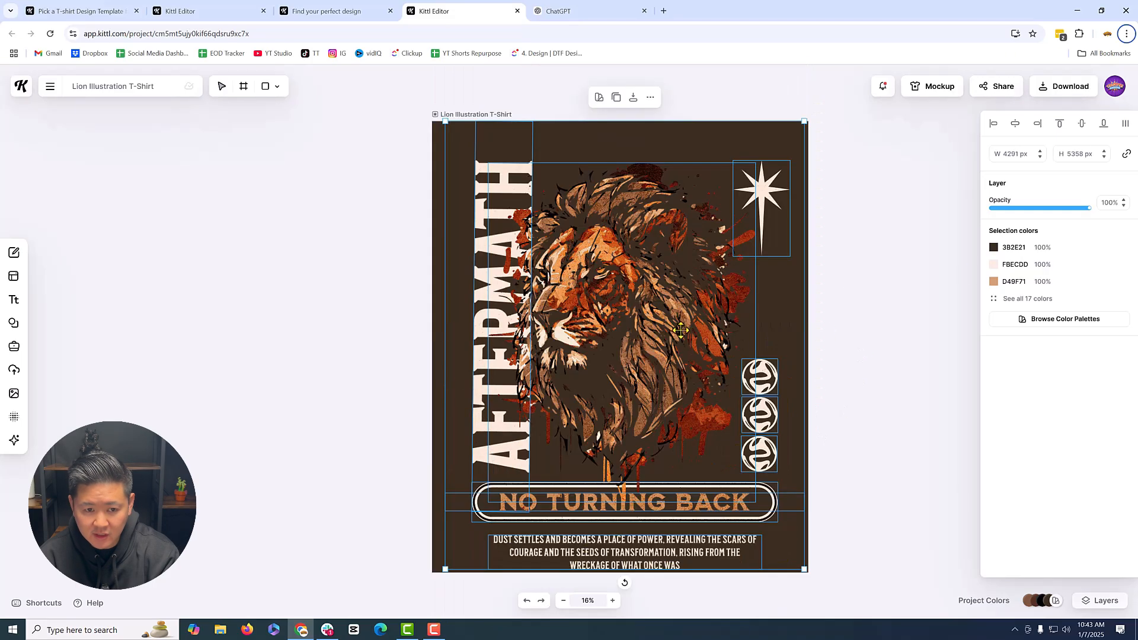
{"action": "left_click", "coordinate": [423, 237]}
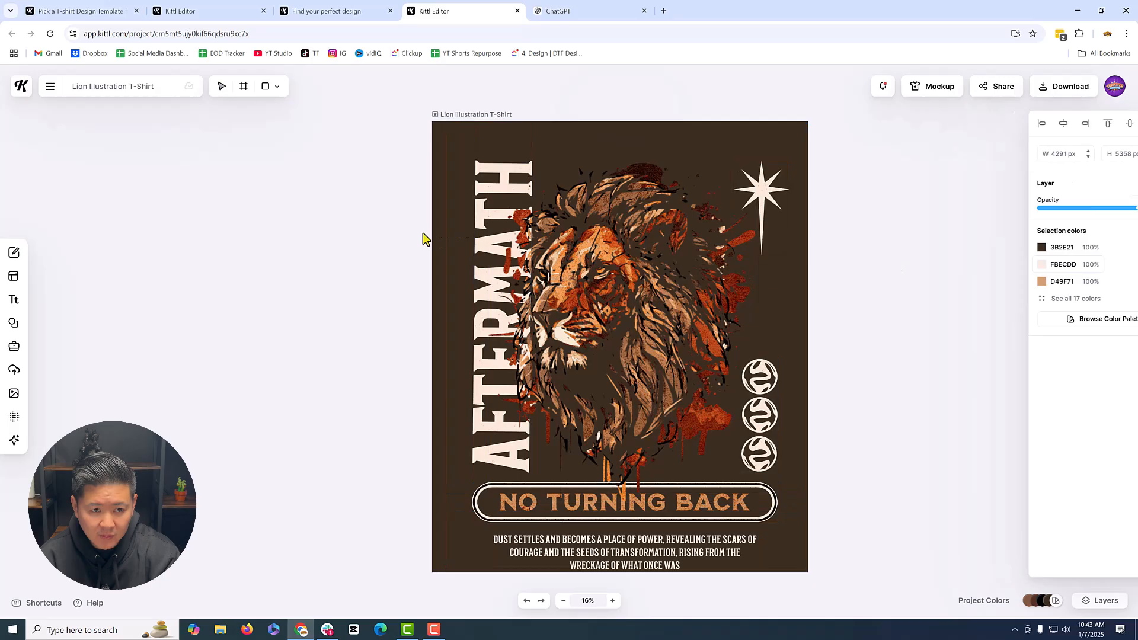
Crop the Lion Illustration T-Shirt artboard tightly around the artwork to about 3725 × 4996 px
{"action": "left_click", "coordinate": [460, 113]}
{"action": "left_click_drag", "start_coordinate": [432, 339], "coordinate": [469, 359]}
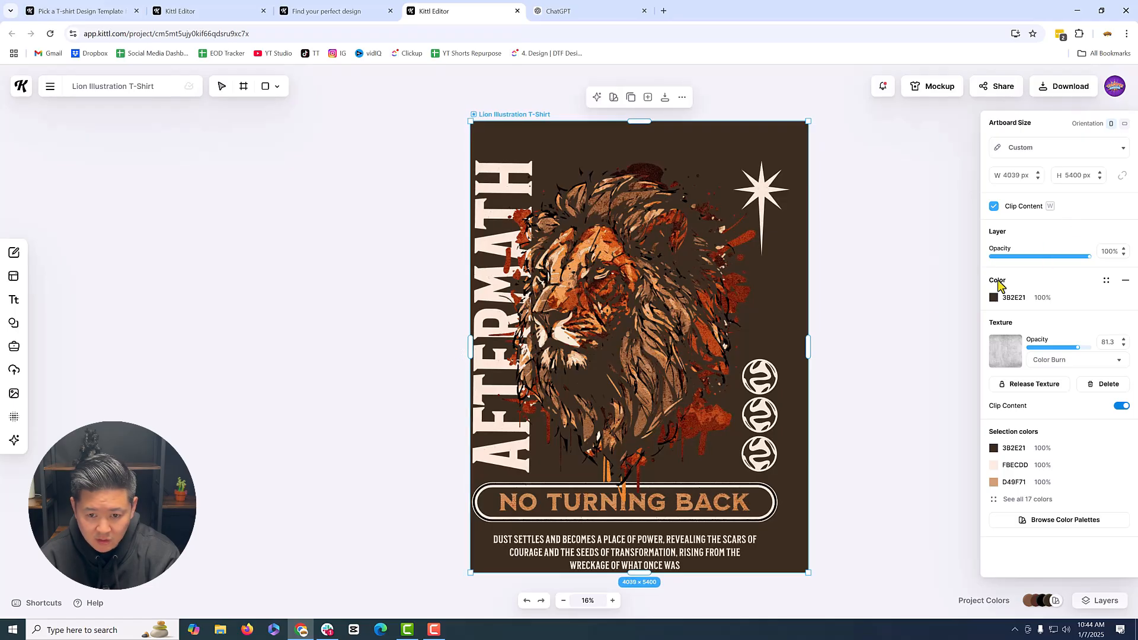
{"action": "left_click_drag", "start_coordinate": [808, 347], "coordinate": [782, 349]}
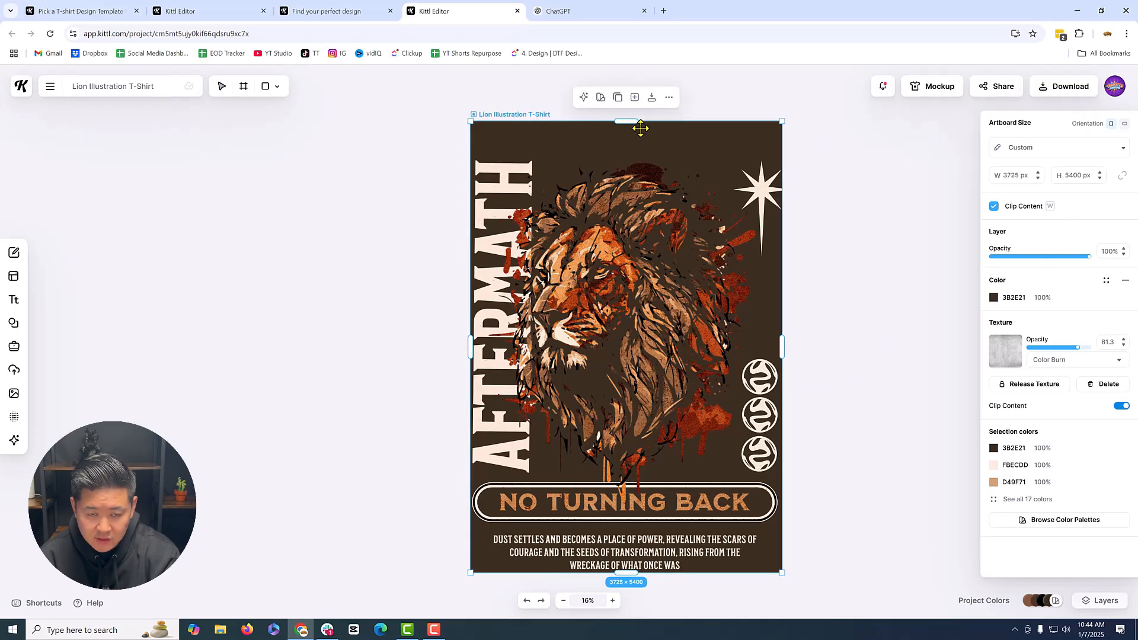
{"action": "left_click_drag", "start_coordinate": [629, 119], "coordinate": [652, 155]}
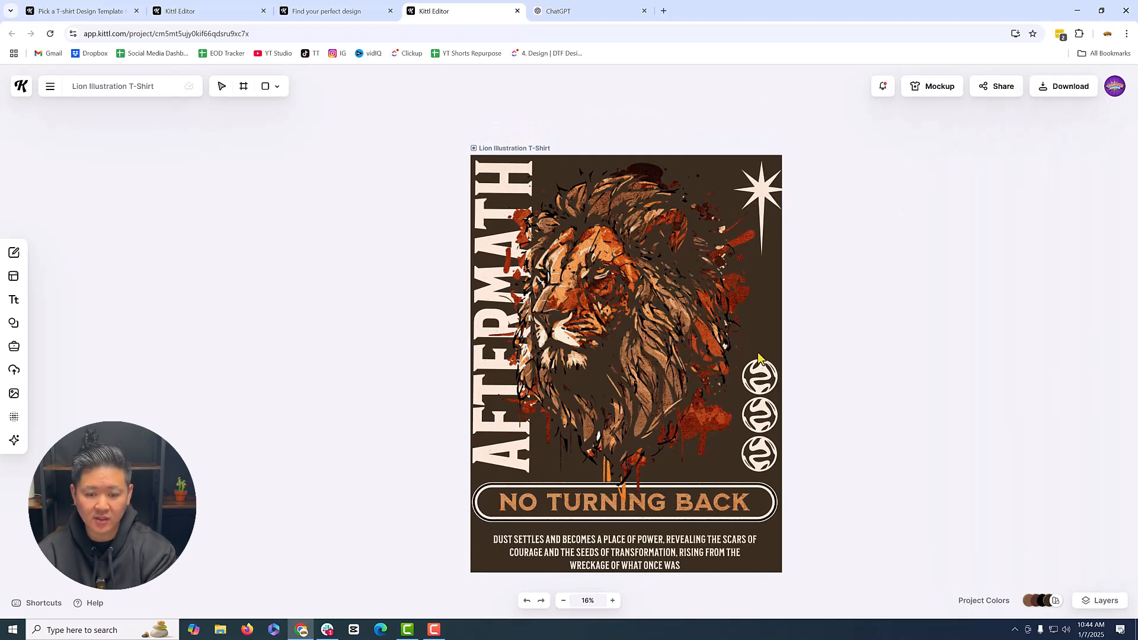
Expand the Lion Illustration T-Shirt artboard's layers and hide its Background layer
{"action": "left_click", "coordinate": [1101, 601]}
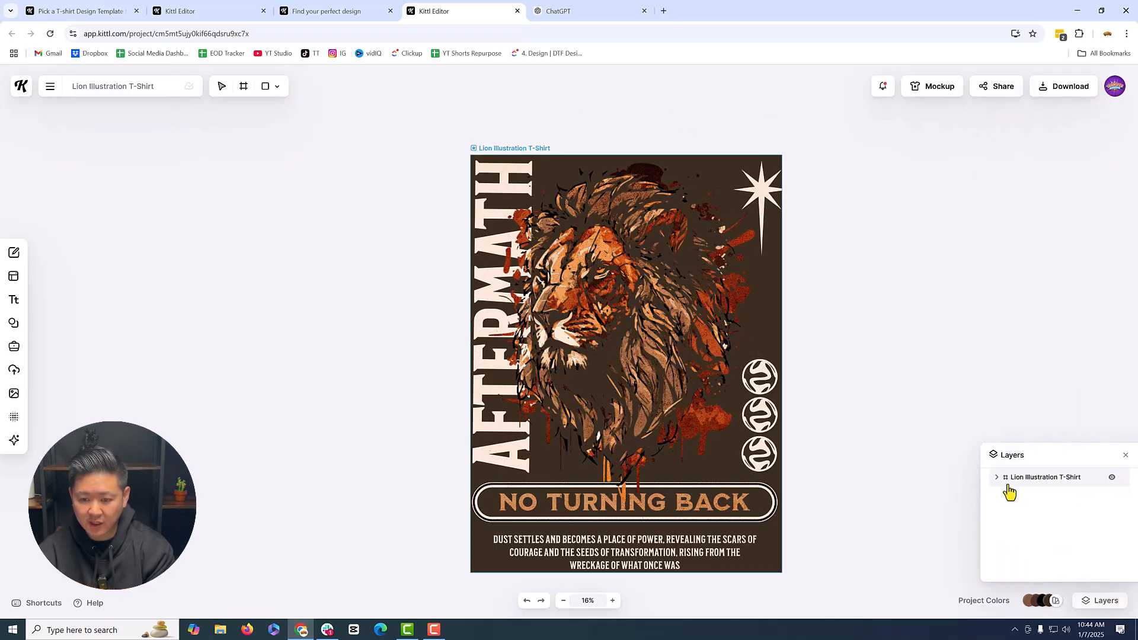
{"action": "left_click", "coordinate": [996, 478]}
{"action": "scroll", "coordinate": [1067, 533], "scroll_direction": "down", "scroll_amount": 3}
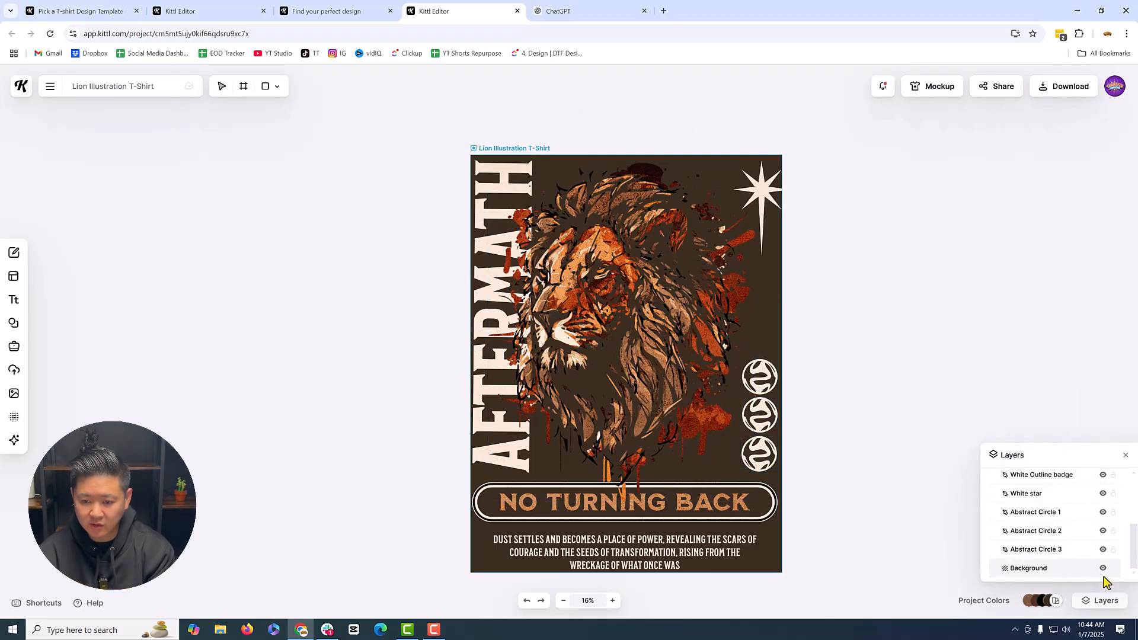
{"action": "left_click", "coordinate": [1103, 568]}
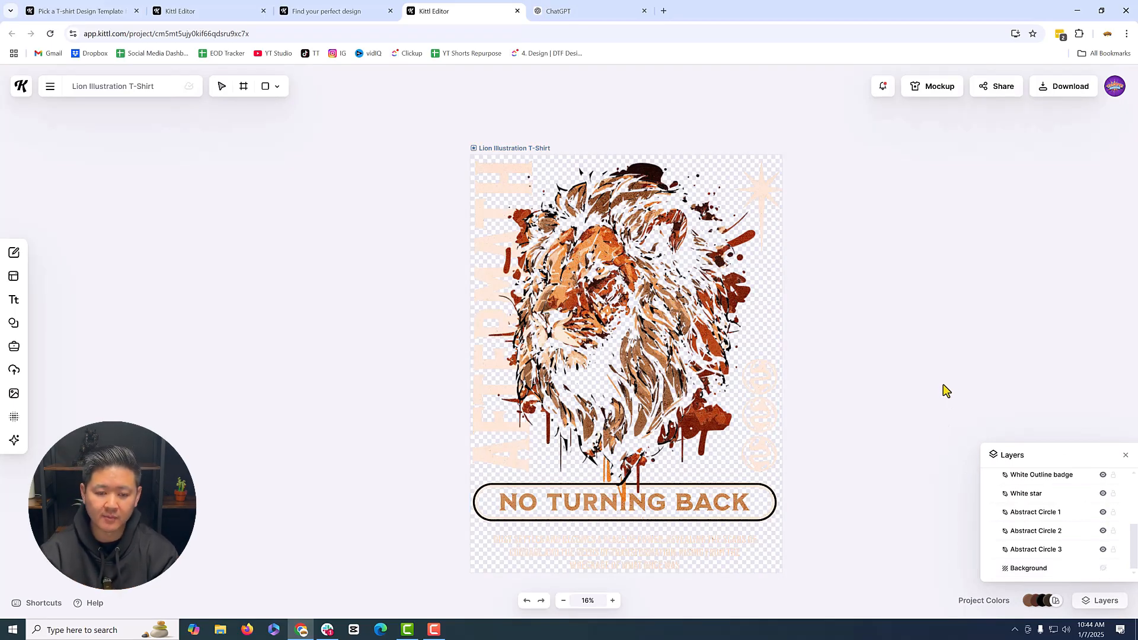
Open the download options and set the PNG export to a resolution of 300 with inches as the unit
{"action": "left_click", "coordinate": [1075, 89]}
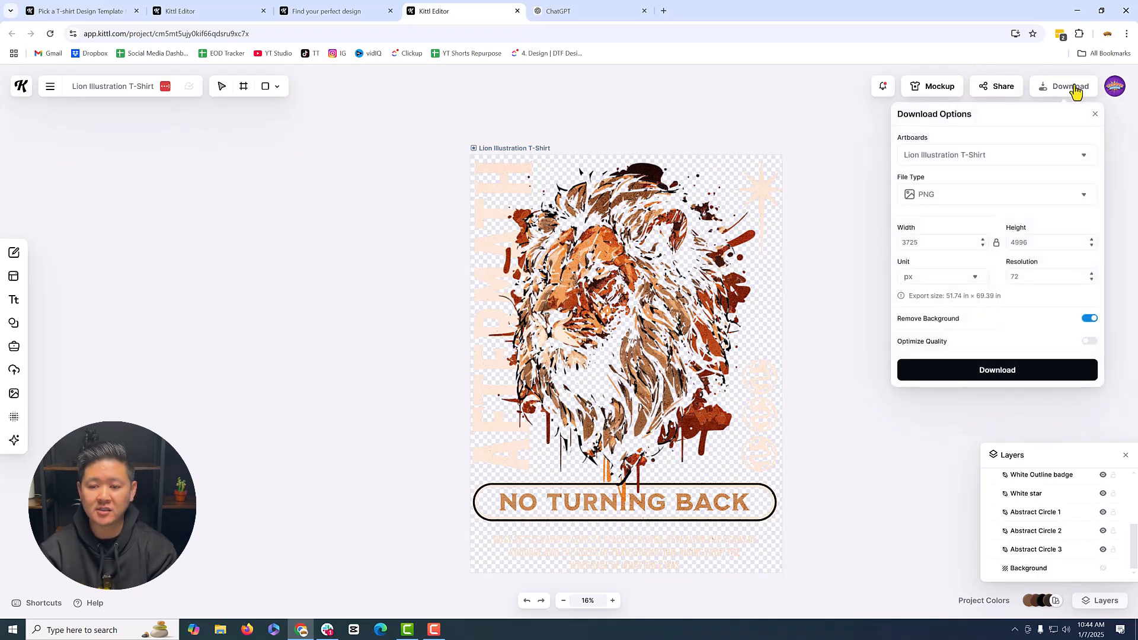
{"action": "double_click", "coordinate": [1044, 277]}
{"action": "type", "text": "300"}
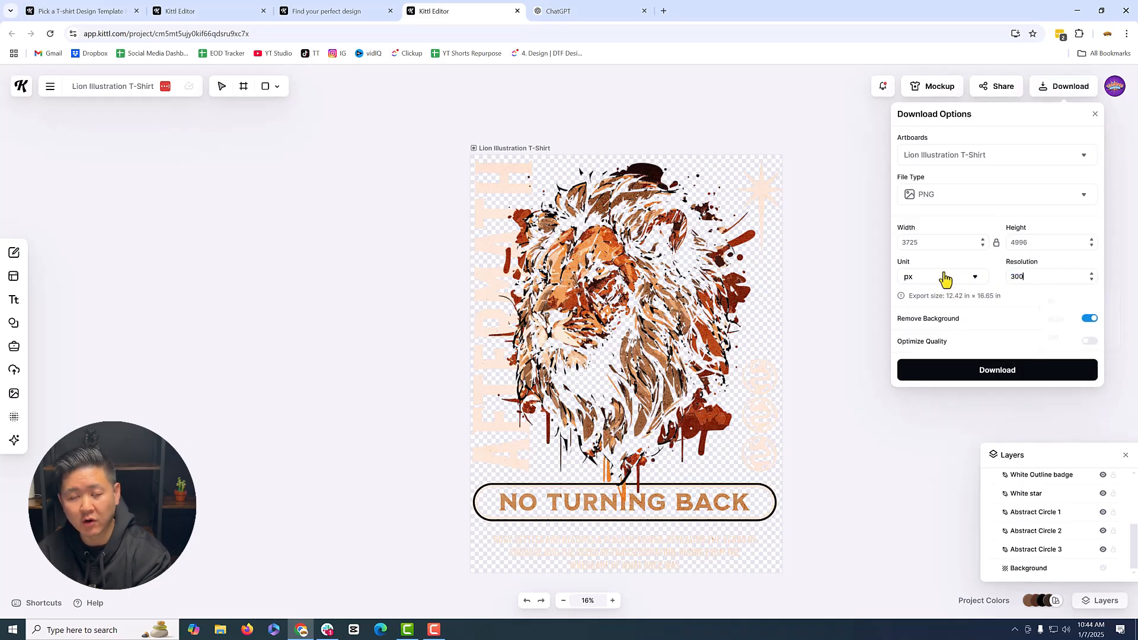
{"action": "left_click", "coordinate": [918, 286]}
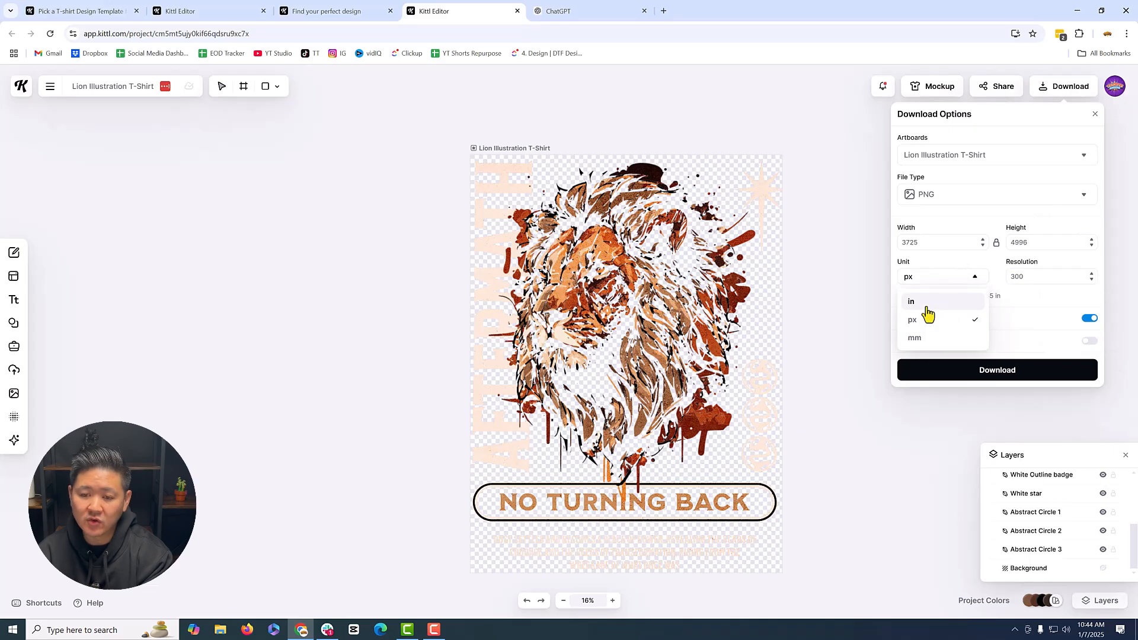
{"action": "left_click", "coordinate": [927, 304]}
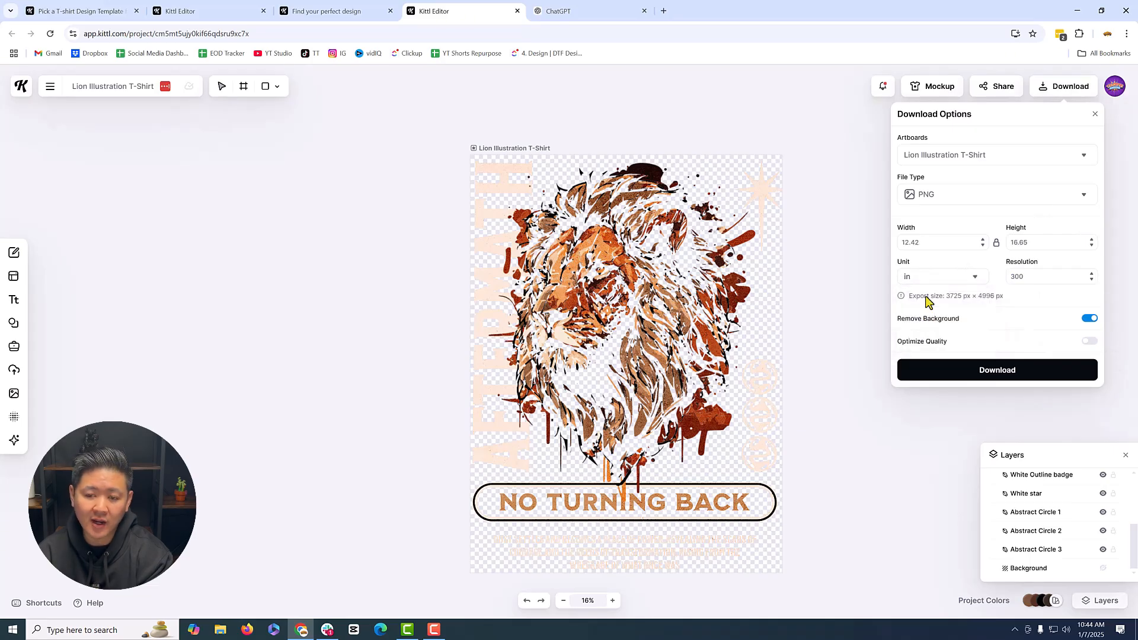
Try to set the PNG export width to 12 inches
{"action": "double_click", "coordinate": [946, 241]}
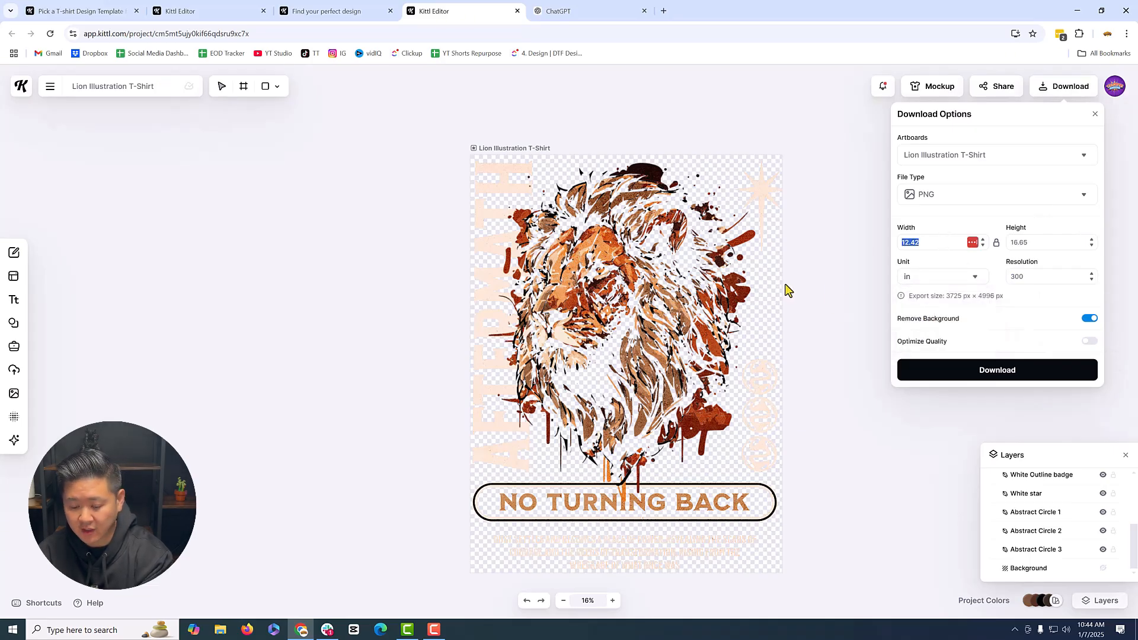
{"action": "type", "text": "12"}
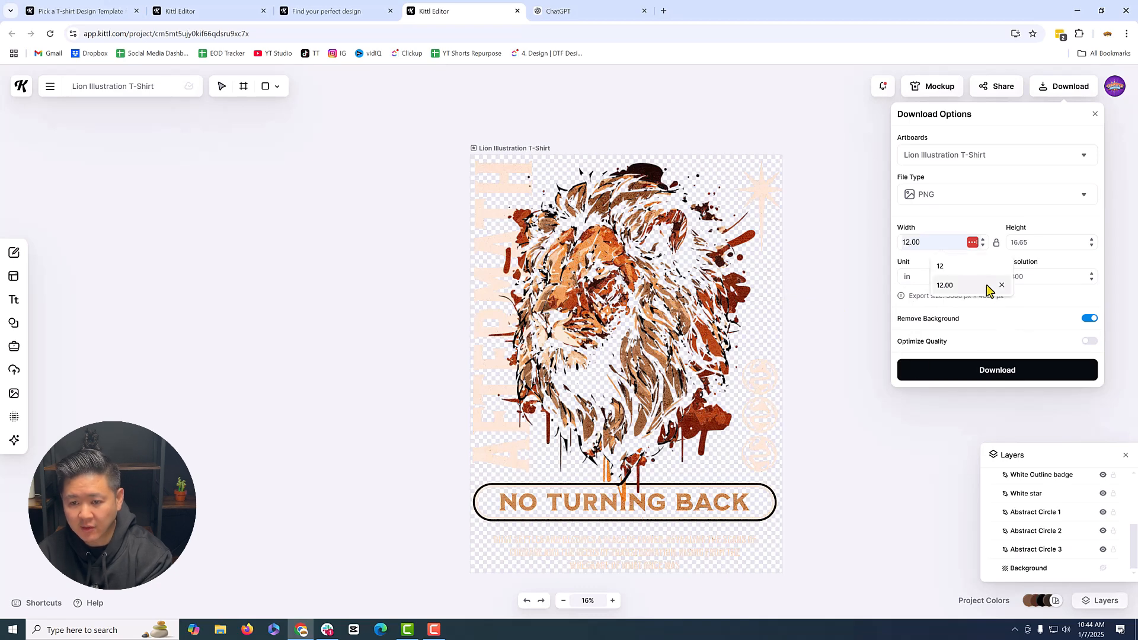
{"action": "left_click", "coordinate": [862, 205]}
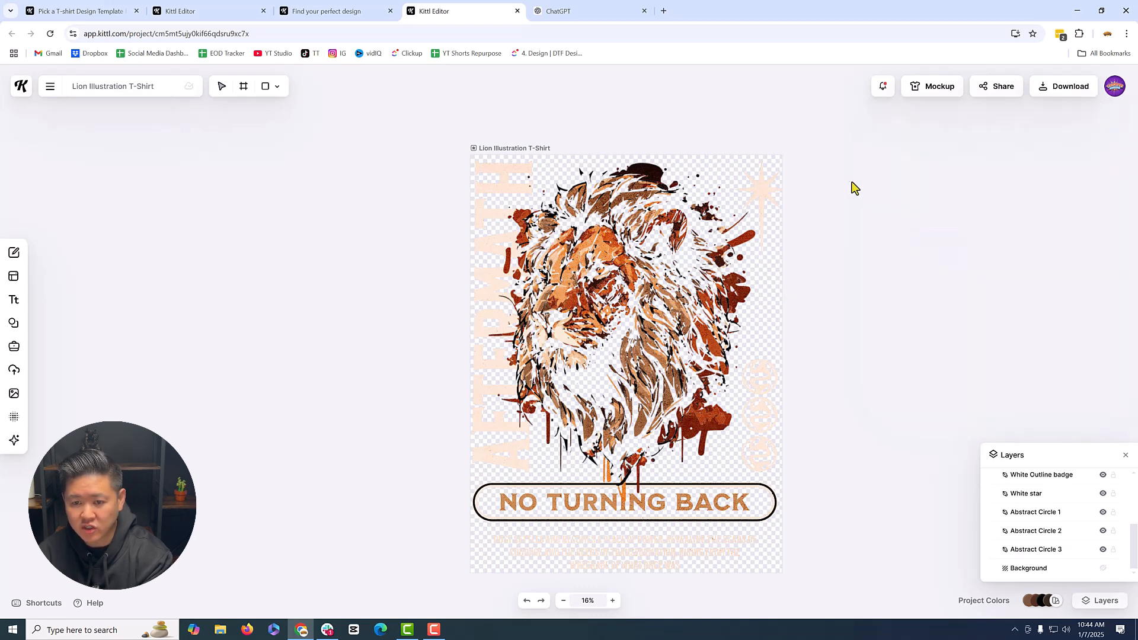
Export the lion artboard as a PNG 12 inches wide at 300 resolution with the background removed
{"action": "left_click", "coordinate": [1058, 89]}
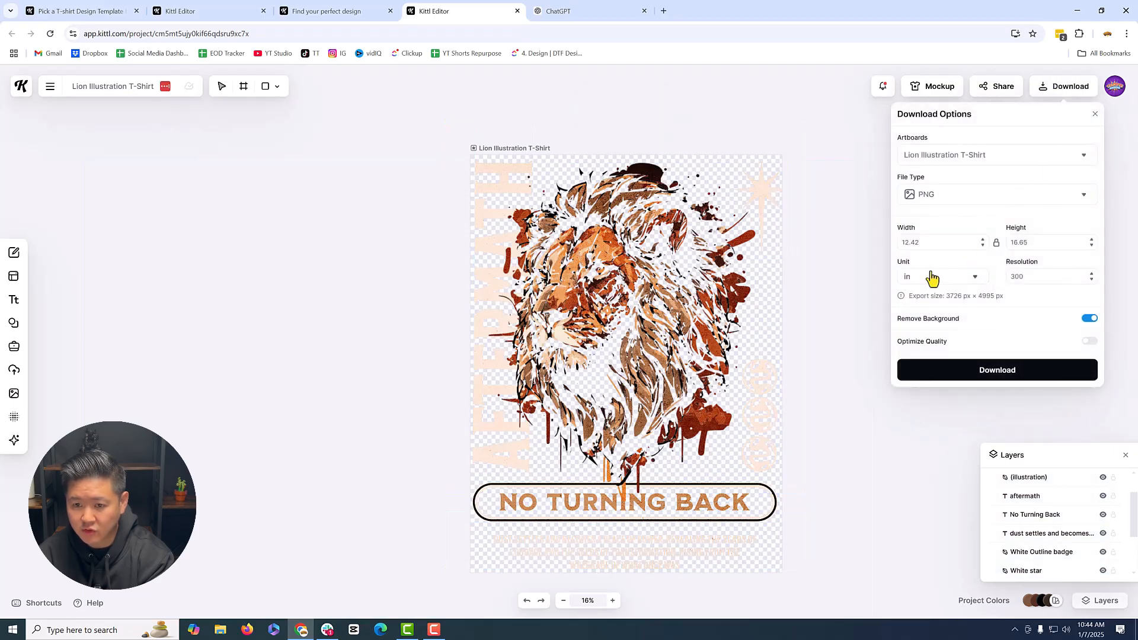
{"action": "left_click", "coordinate": [923, 242]}
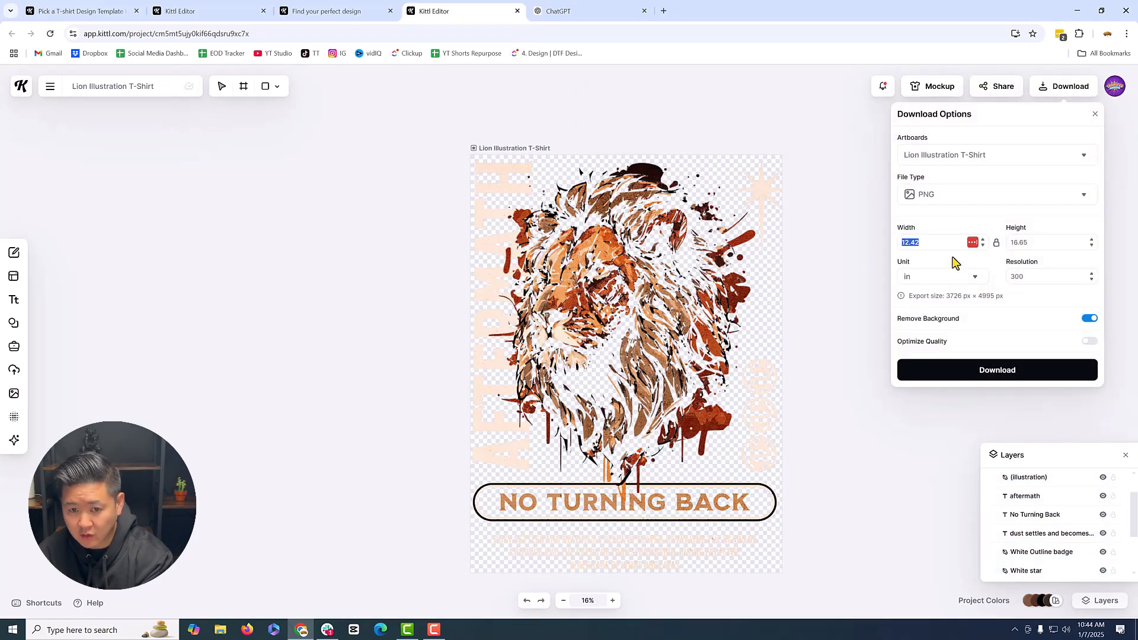
{"action": "type", "text": "12"}
{"action": "key", "text": "Return"}
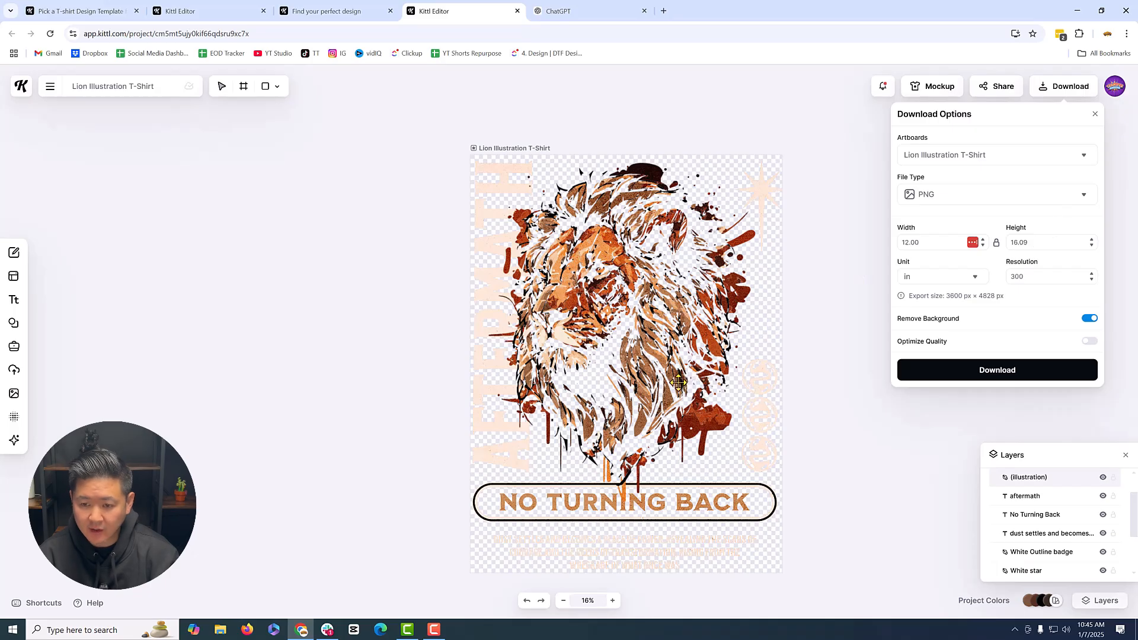
{"action": "left_click", "coordinate": [1058, 369]}
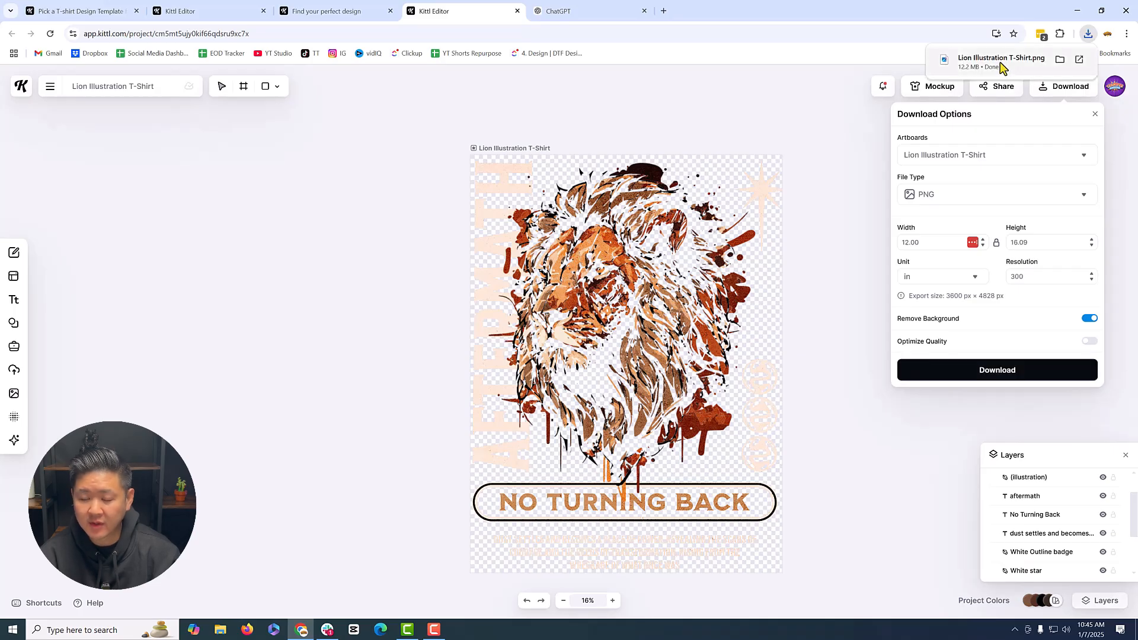
{"action": "left_click", "coordinate": [791, 396]}
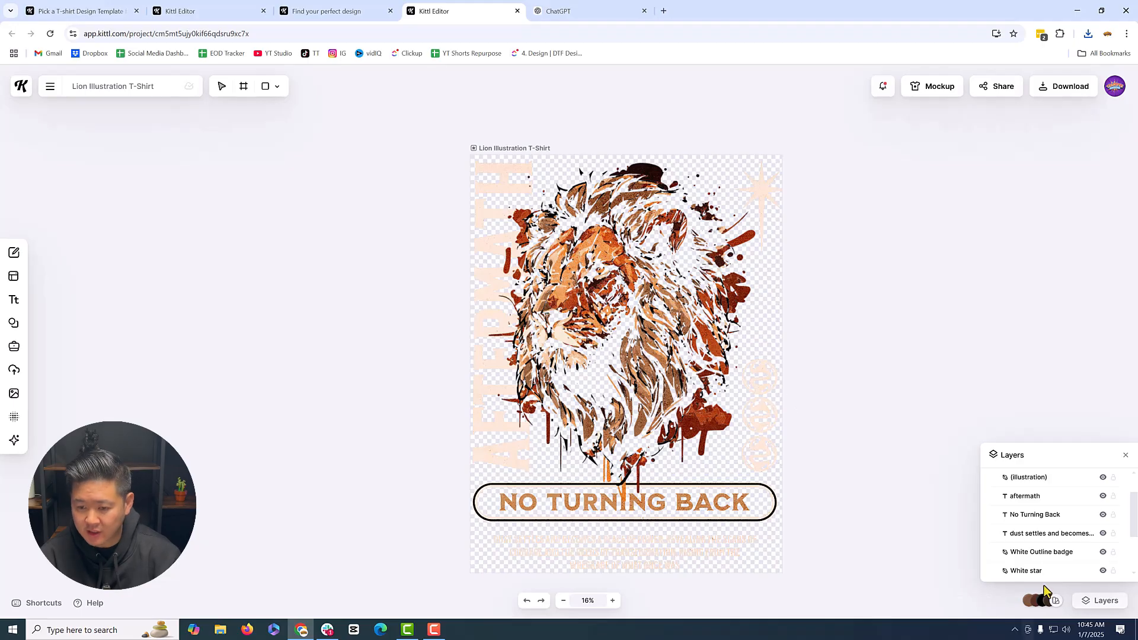
Show the Background layer and delete the "Dust settles and becomes a place of power" paragraph below the badge
{"action": "scroll", "coordinate": [1066, 566], "scroll_direction": "down", "scroll_amount": 3}
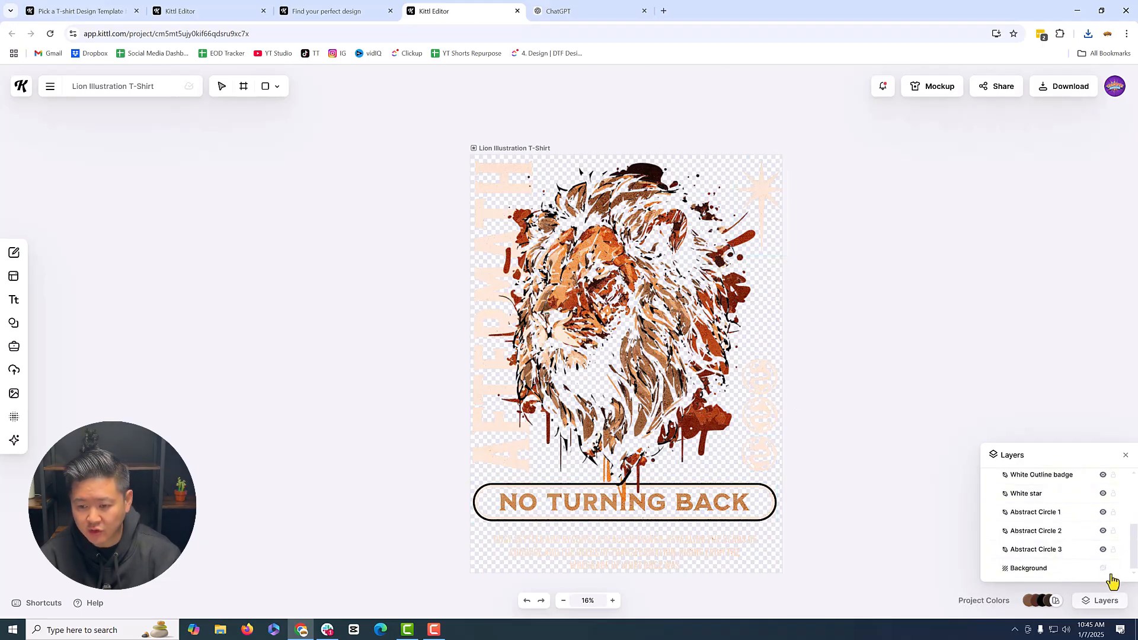
{"action": "left_click", "coordinate": [1102, 569]}
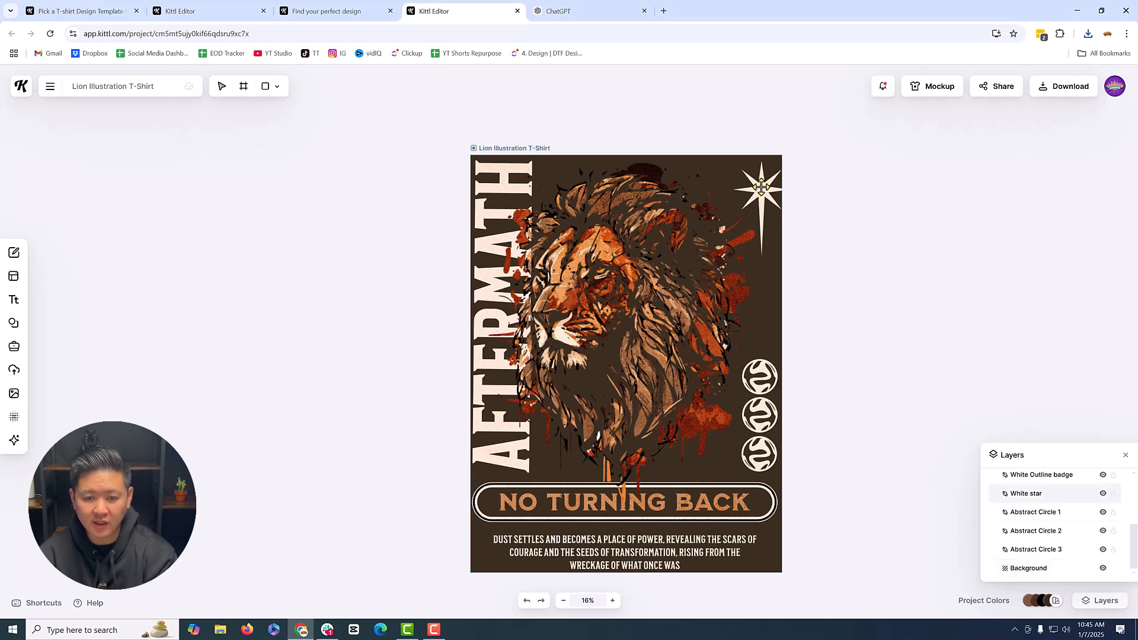
{"action": "left_click", "coordinate": [667, 554]}
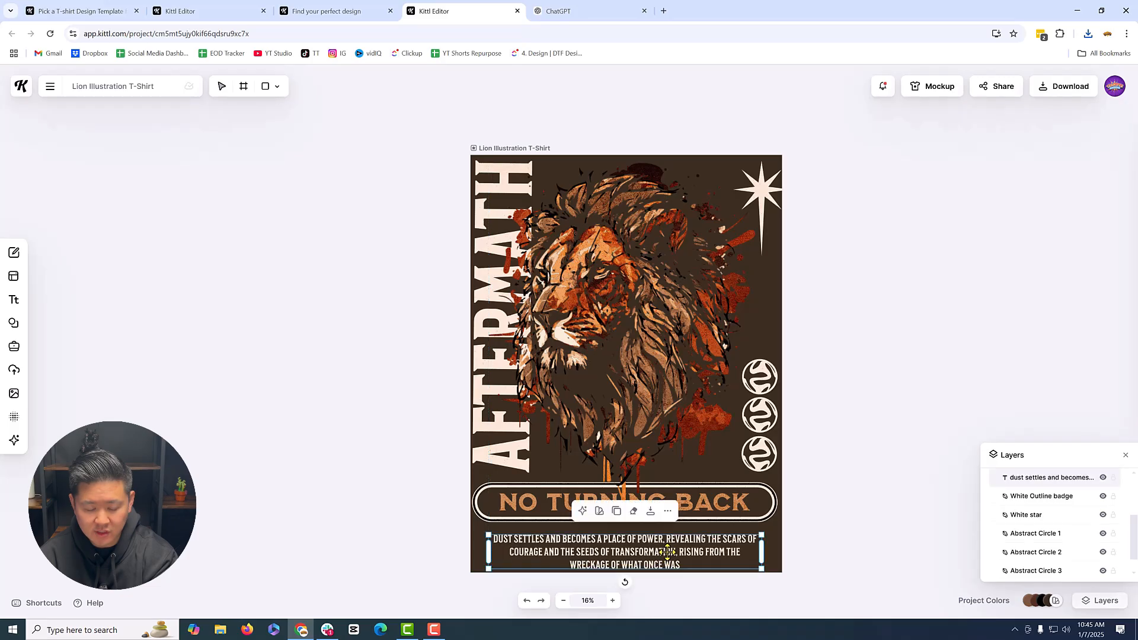
{"action": "key", "text": "Escape"}
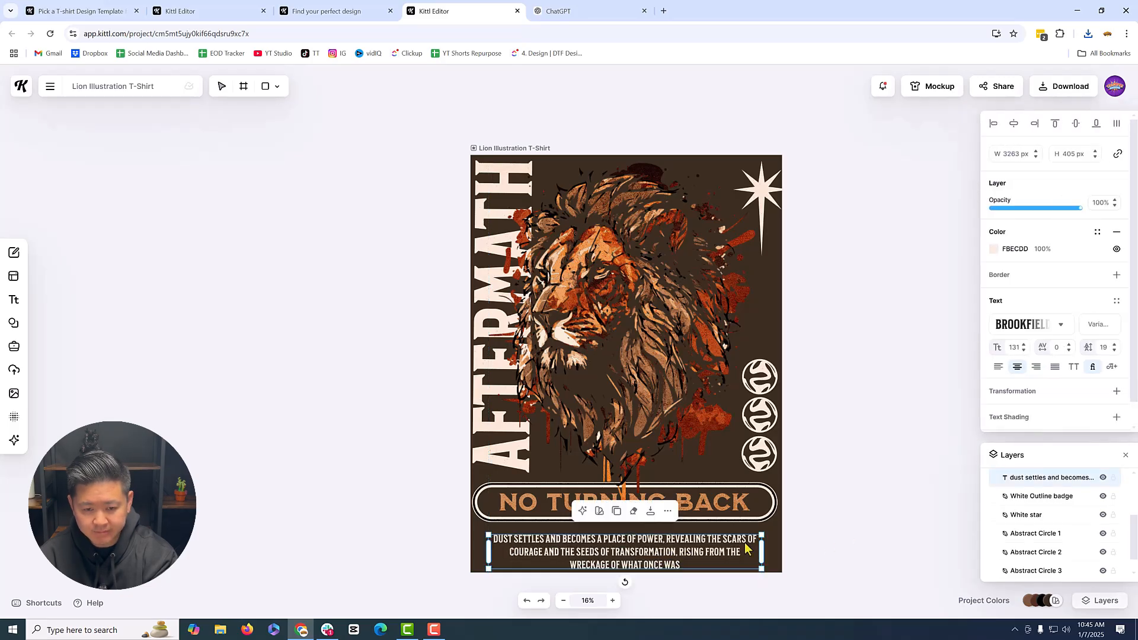
{"action": "left_click", "coordinate": [853, 550]}
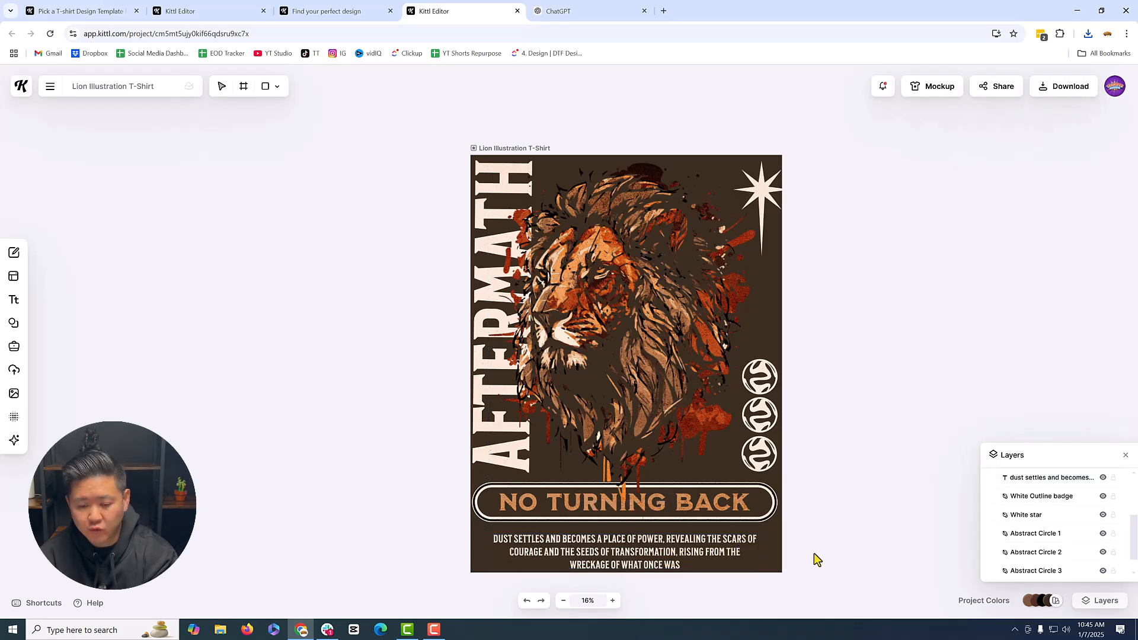
{"action": "left_click_drag", "start_coordinate": [817, 571], "coordinate": [495, 533]}
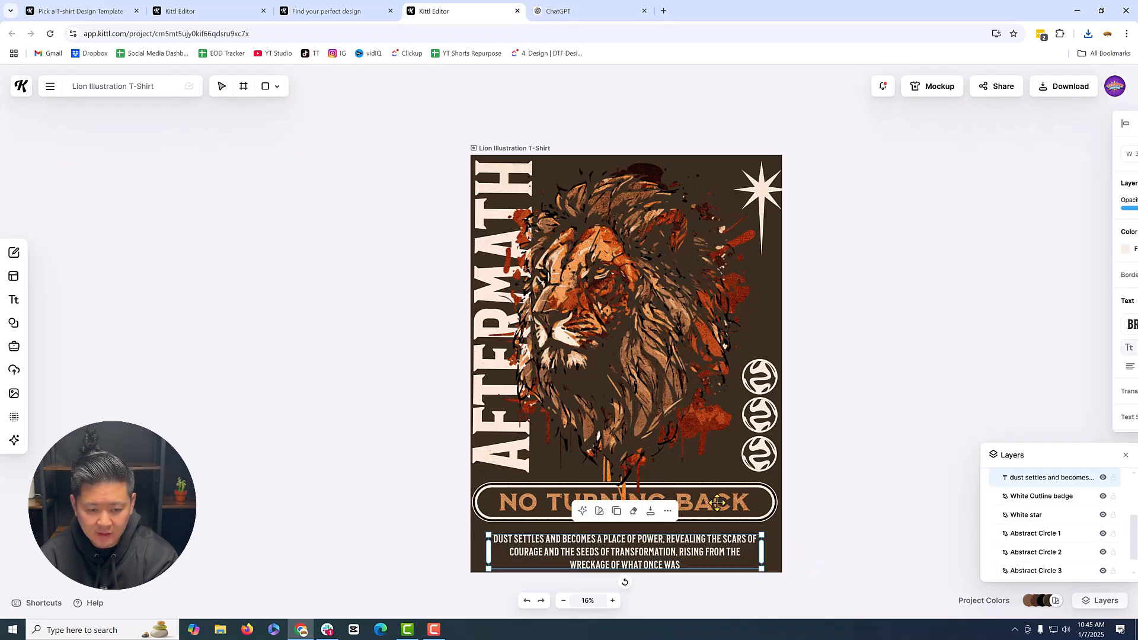
{"action": "key", "text": "Delete"}
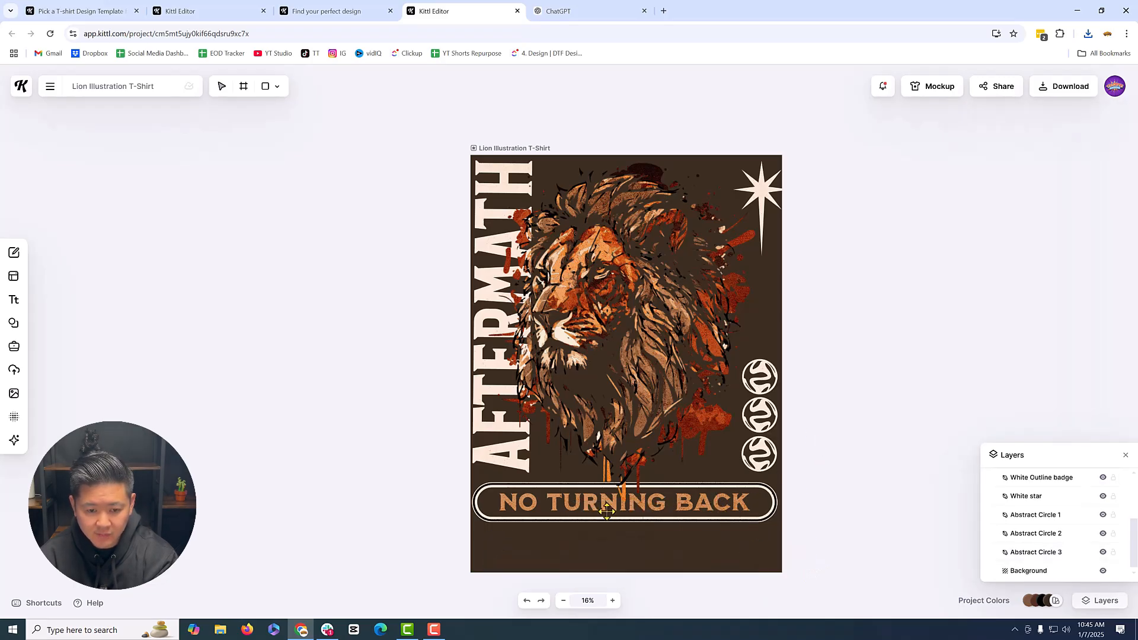
Replace the NO TURNING BACK text in the badge with LARGE
{"action": "left_click", "coordinate": [622, 507]}
{"action": "double_click", "coordinate": [659, 508]}
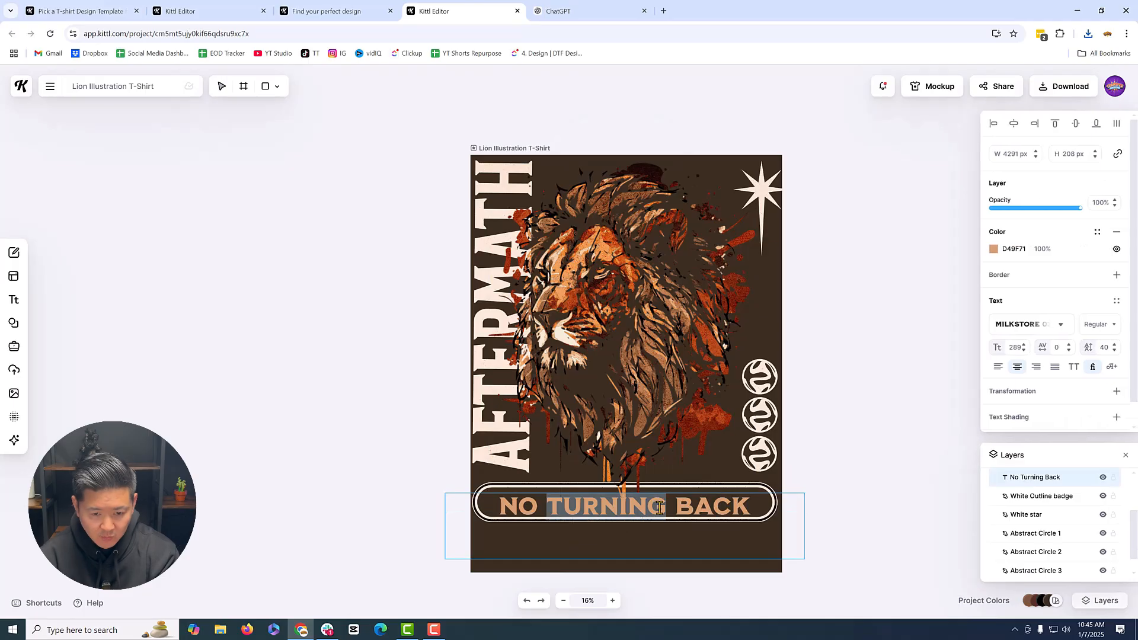
{"action": "key", "text": "ctrl+a"}
{"action": "type", "text": "LARGE"}
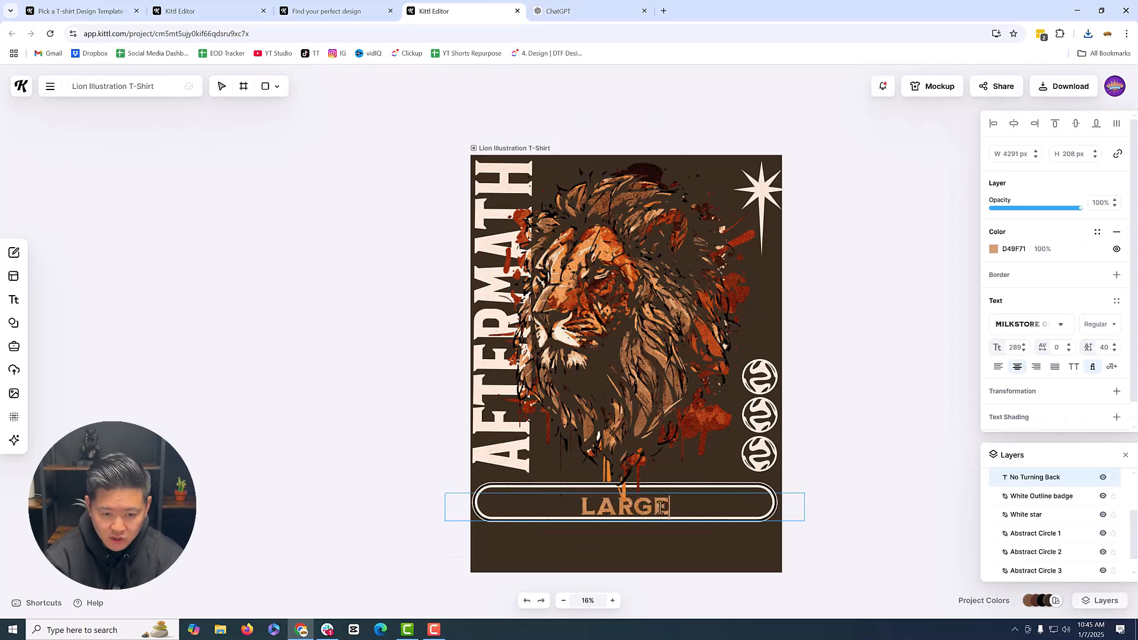
{"action": "left_click", "coordinate": [788, 541]}
Move the white outline badge and its LARGE text slightly down and center the text horizontally on the artboard
{"action": "scroll", "coordinate": [754, 391], "scroll_direction": "down", "scroll_amount": 4}
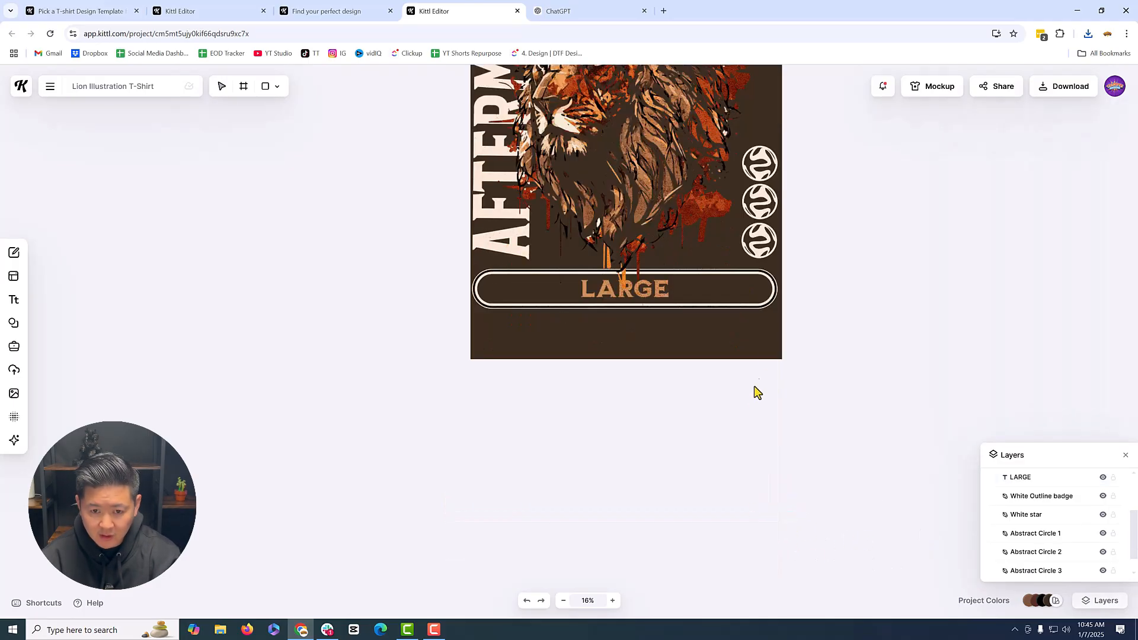
{"action": "scroll", "coordinate": [778, 352], "scroll_direction": "up", "scroll_amount": 2}
{"action": "left_click_drag", "start_coordinate": [786, 430], "coordinate": [717, 380]}
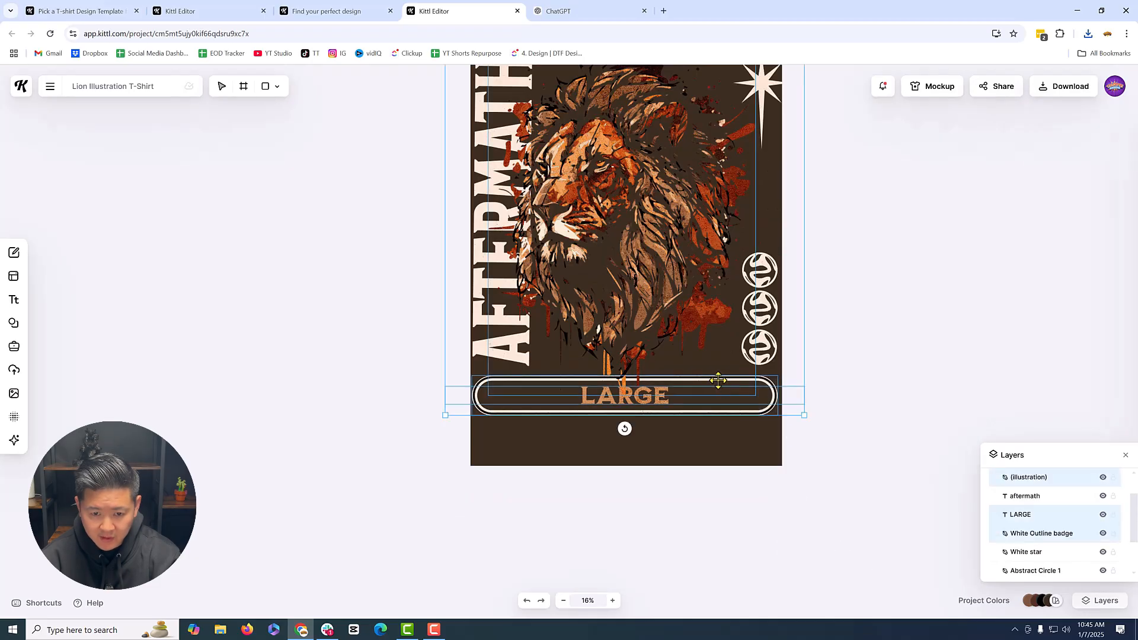
{"action": "left_click", "coordinate": [774, 433]}
{"action": "left_click_drag", "start_coordinate": [766, 411], "coordinate": [767, 429]}
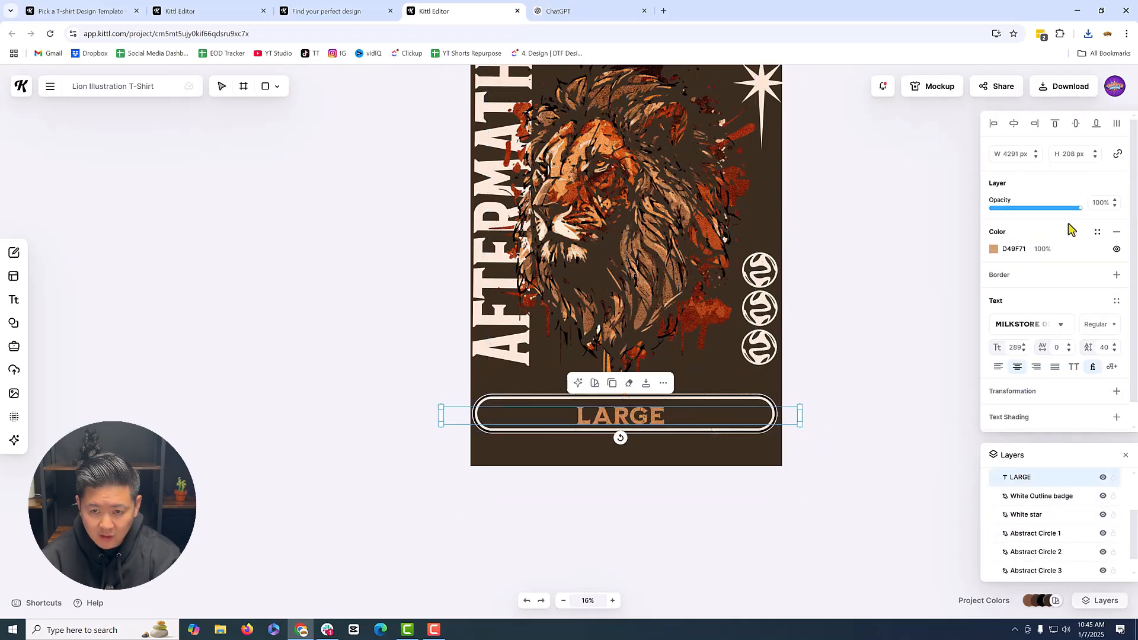
{"action": "left_click", "coordinate": [1014, 123]}
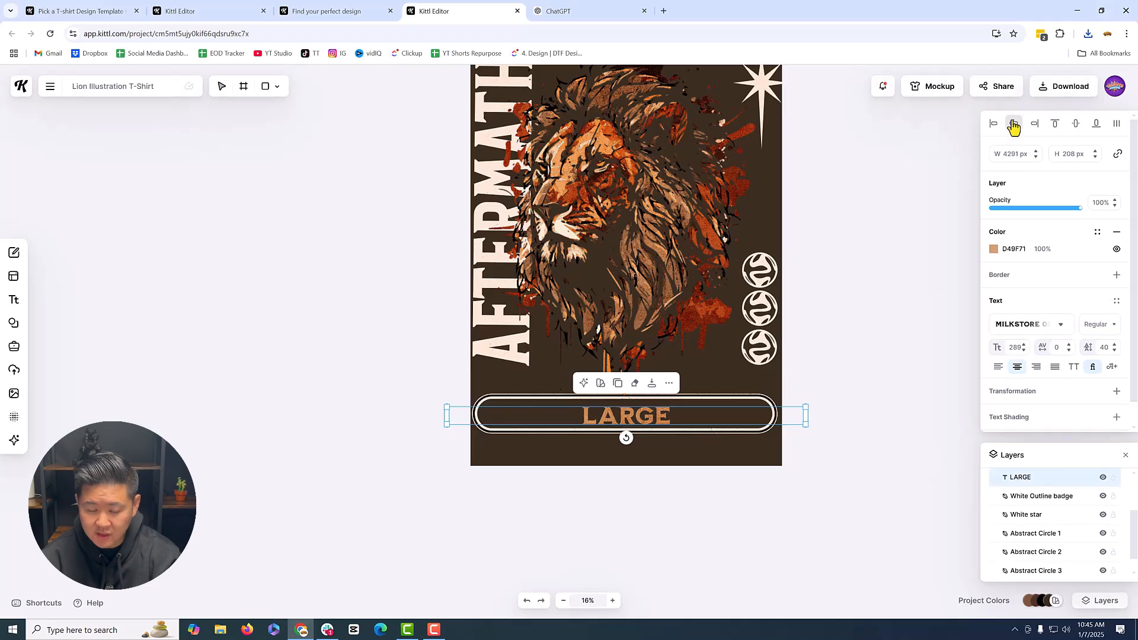
{"action": "left_click", "coordinate": [624, 491]}
Nudge the LARGE text up within the badge and center it horizontally again
{"action": "left_click_drag", "start_coordinate": [653, 422], "coordinate": [652, 412]}
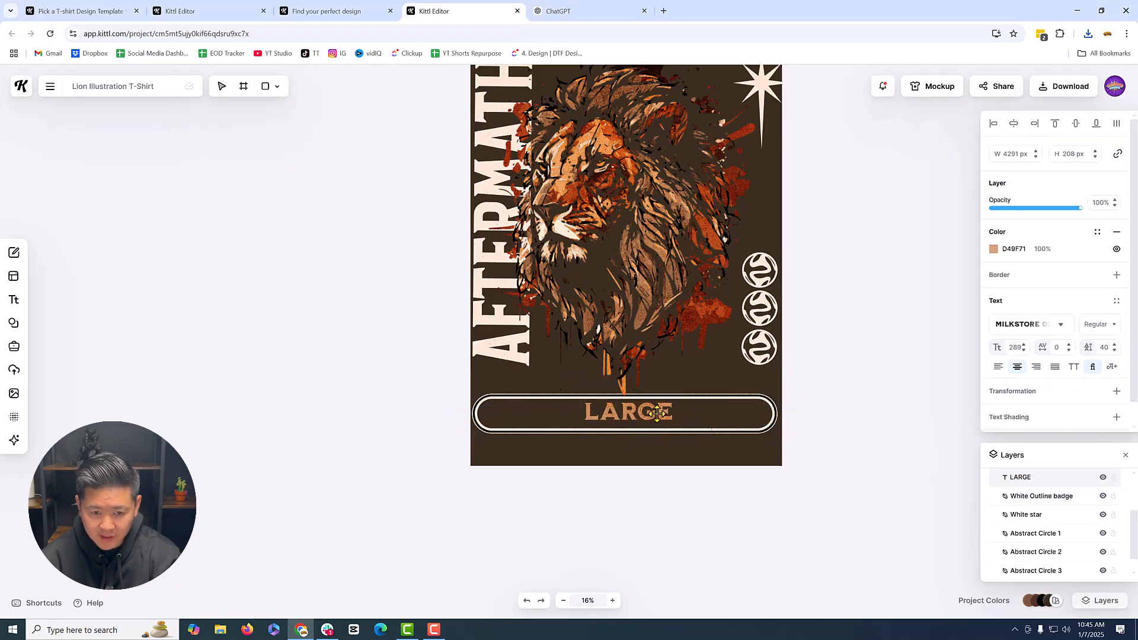
{"action": "left_click", "coordinate": [1013, 123]}
{"action": "left_click", "coordinate": [833, 400]}
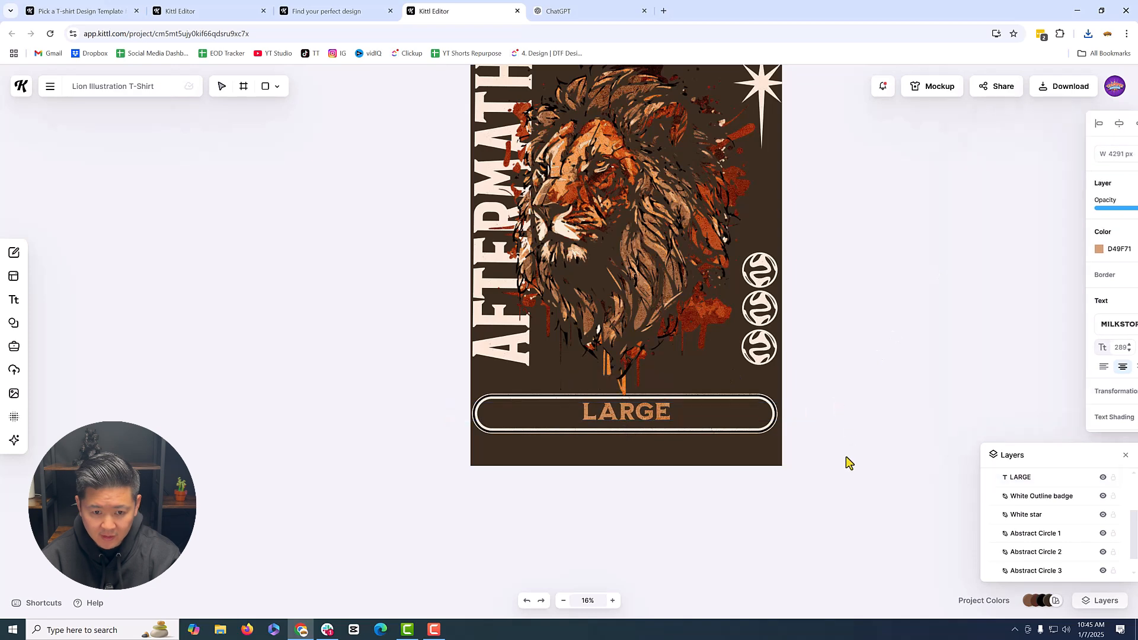
Enlarge the LARGE text slightly inside the outline badge
{"action": "left_click", "coordinate": [643, 417]}
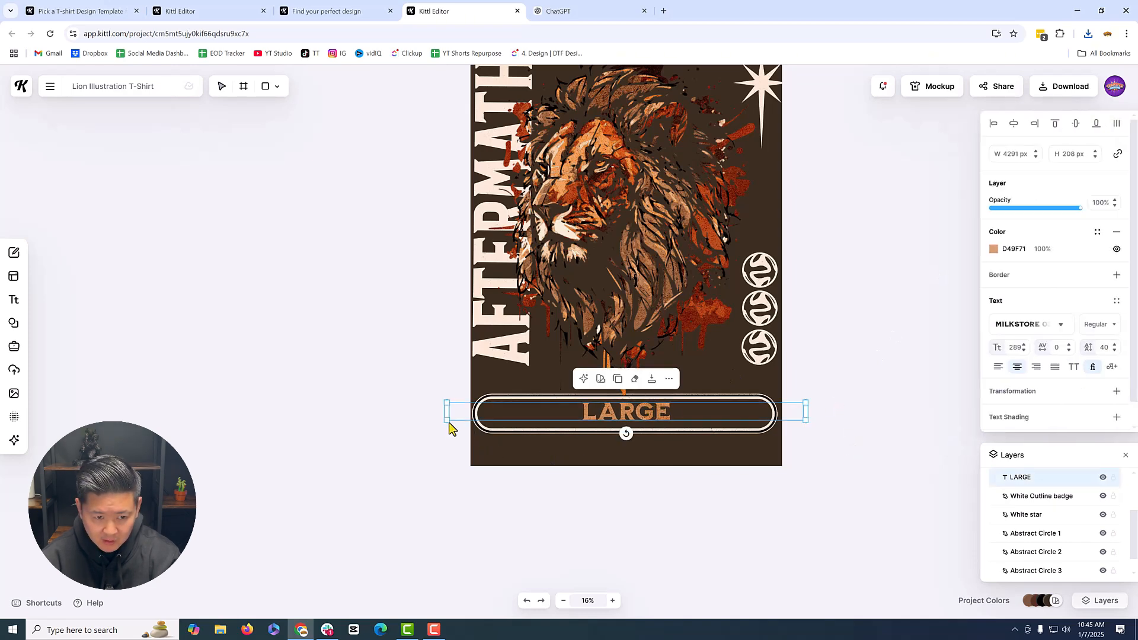
{"action": "left_click", "coordinate": [843, 326]}
{"action": "scroll", "coordinate": [844, 328], "scroll_direction": "up", "scroll_amount": 2}
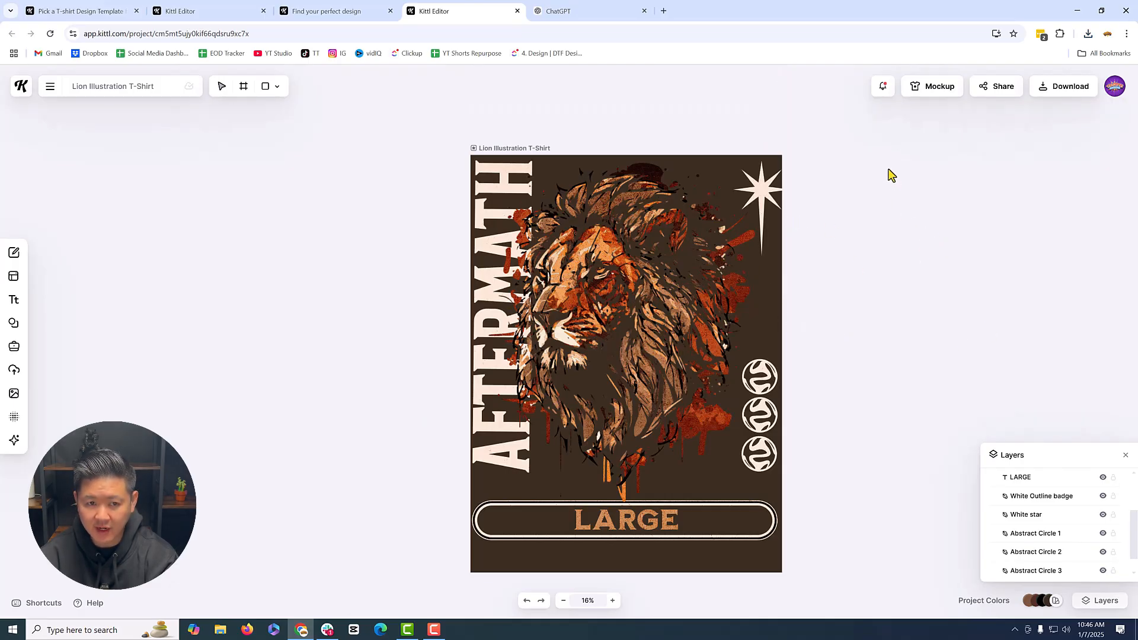
Export the artboard as a PNG 2 inches wide at 300 resolution with the background removed
{"action": "left_click", "coordinate": [1068, 96]}
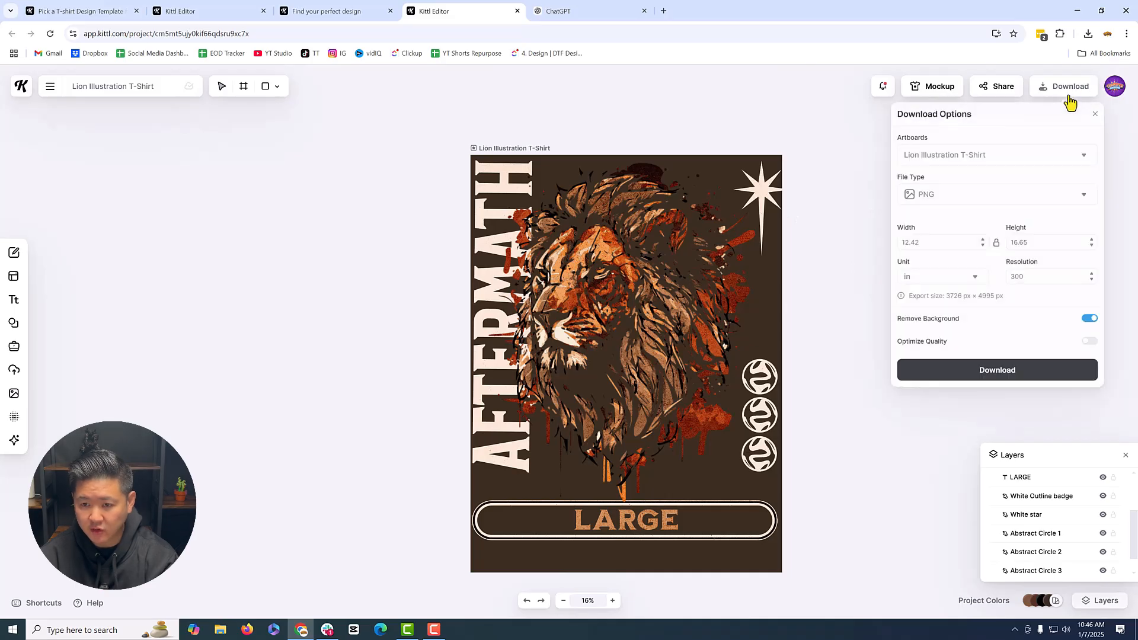
{"action": "left_click", "coordinate": [939, 240]}
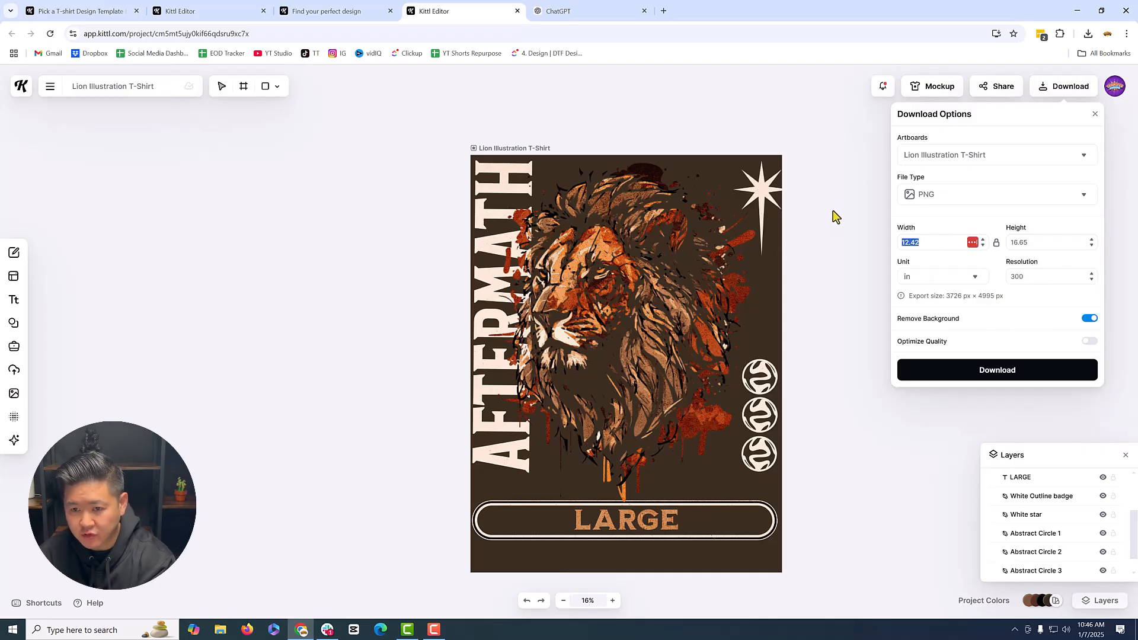
{"action": "type", "text": "2"}
{"action": "key", "text": "Return"}
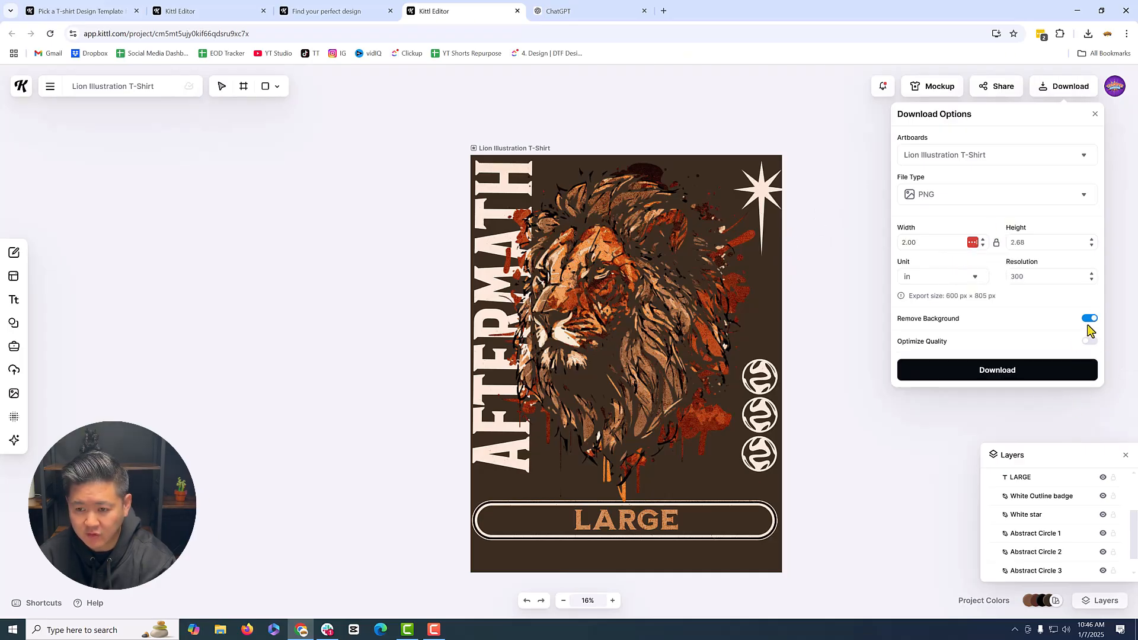
{"action": "left_click", "coordinate": [1038, 378]}
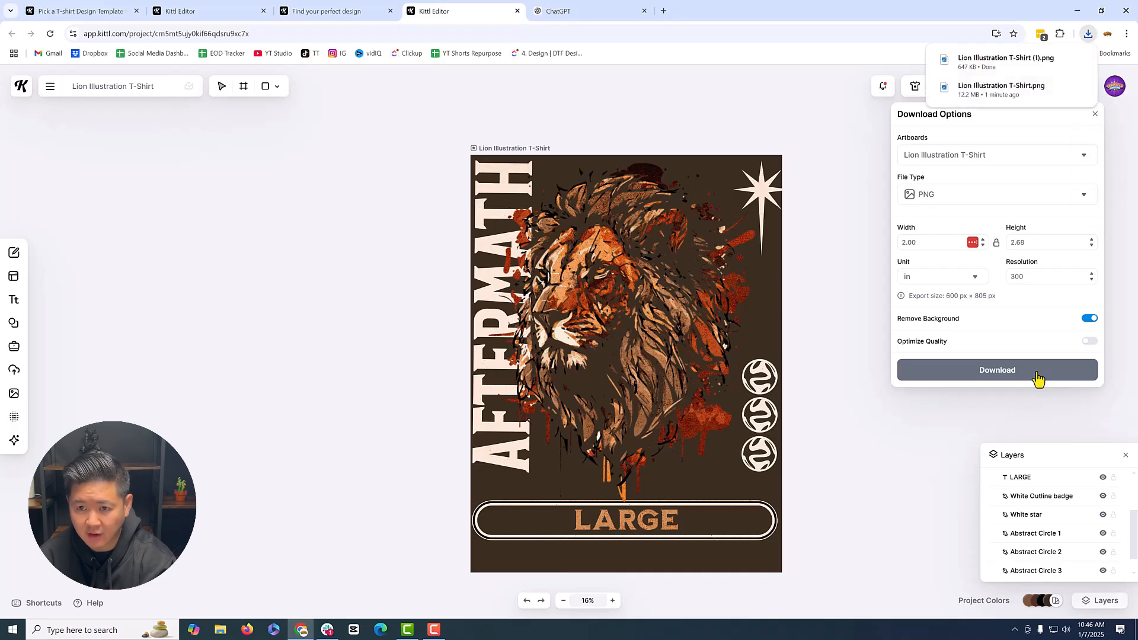
Open the downloaded Lion Illustration T-Shirt (1).png to check it, and close the image and the download options
{"action": "left_click", "coordinate": [955, 67]}
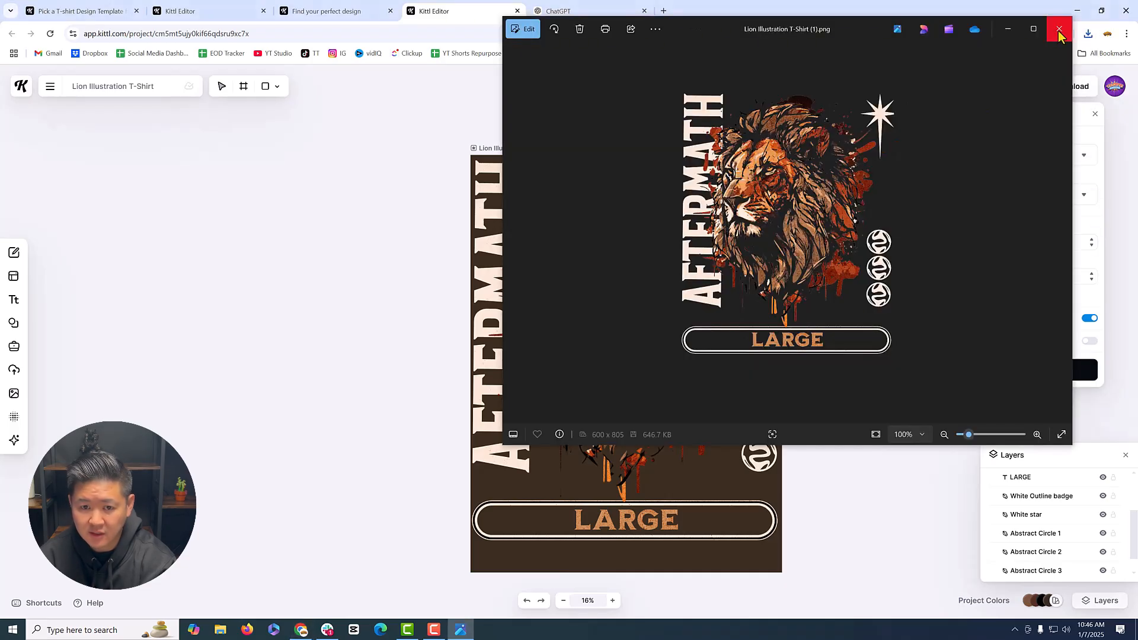
{"action": "left_click", "coordinate": [1058, 29]}
{"action": "left_click", "coordinate": [832, 204]}
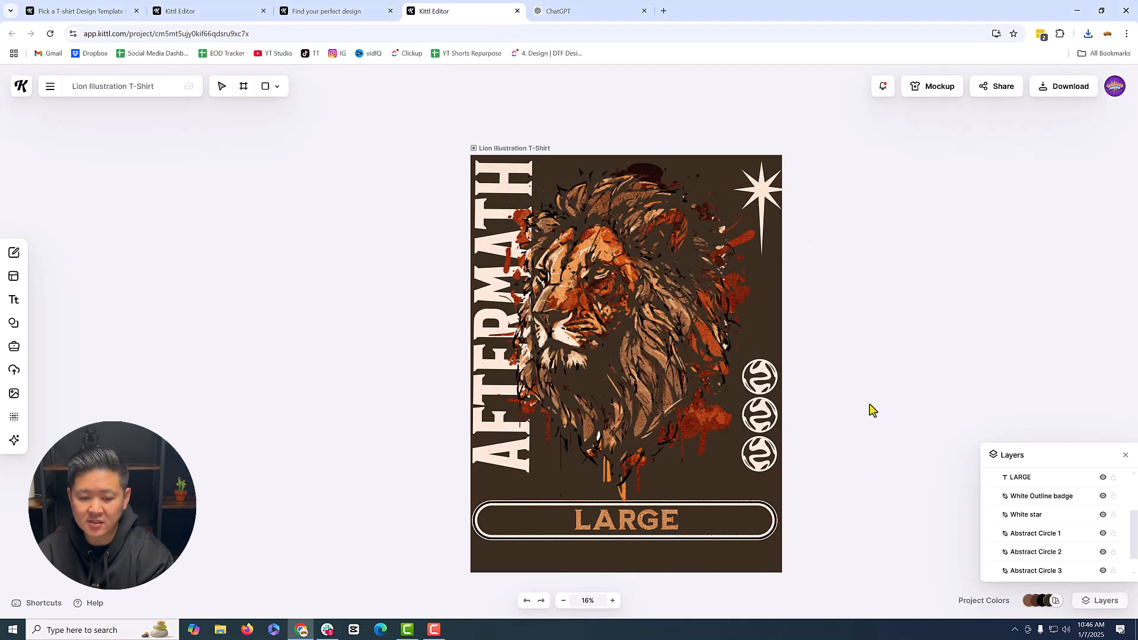
Delete the LARGE text and the white outline badge beneath the lion
{"action": "left_click_drag", "start_coordinate": [816, 543], "coordinate": [468, 515]}
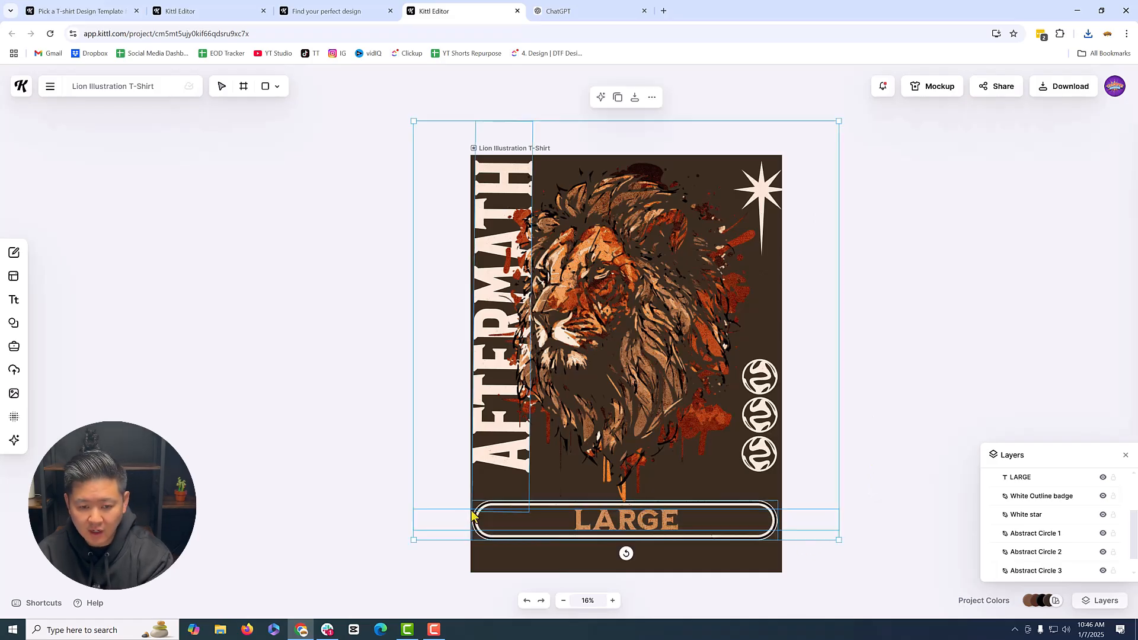
{"action": "left_click", "coordinate": [833, 540]}
{"action": "left_click", "coordinate": [741, 539]}
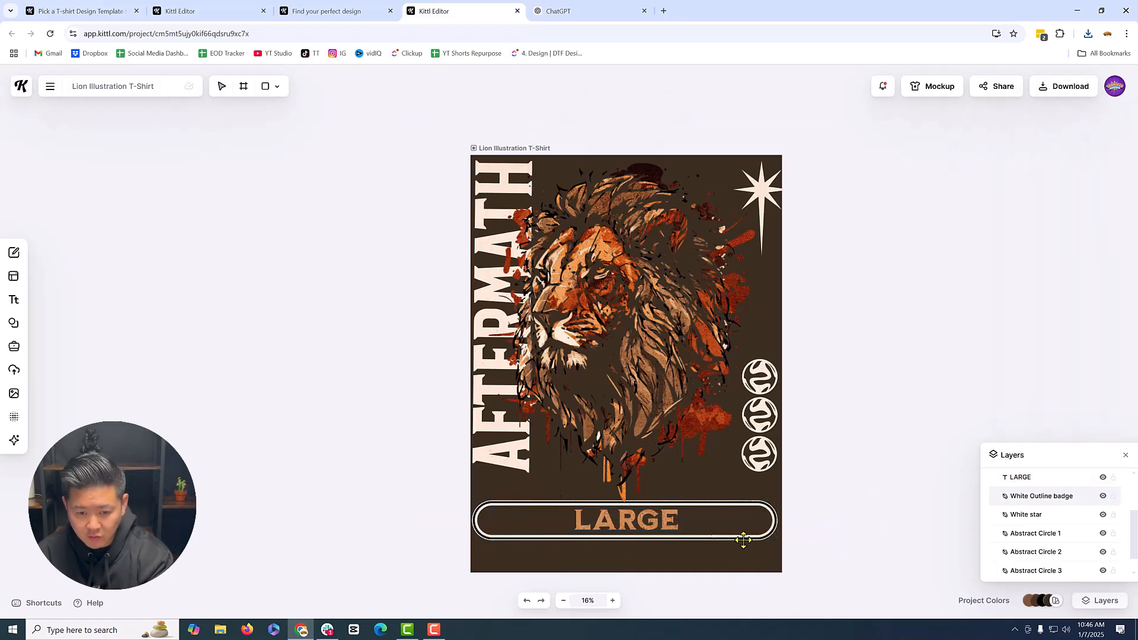
{"action": "key", "text": "Delete"}
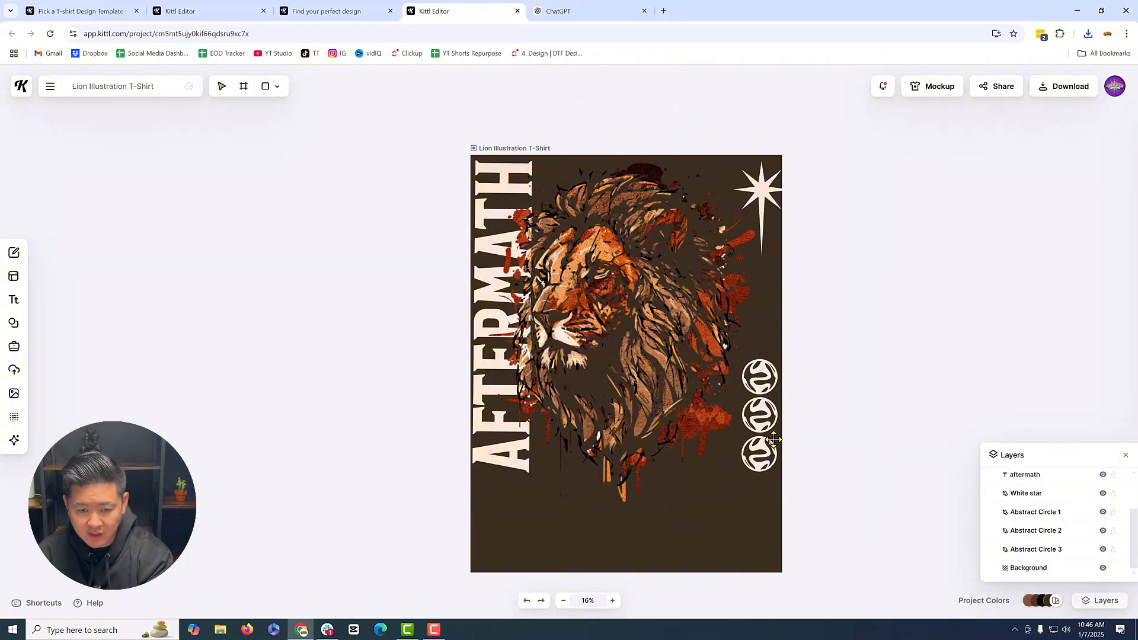
Delete the three abstract circles beside the lion's lower mane
{"action": "left_click", "coordinate": [761, 462]}
{"action": "key", "text": "Delete"}
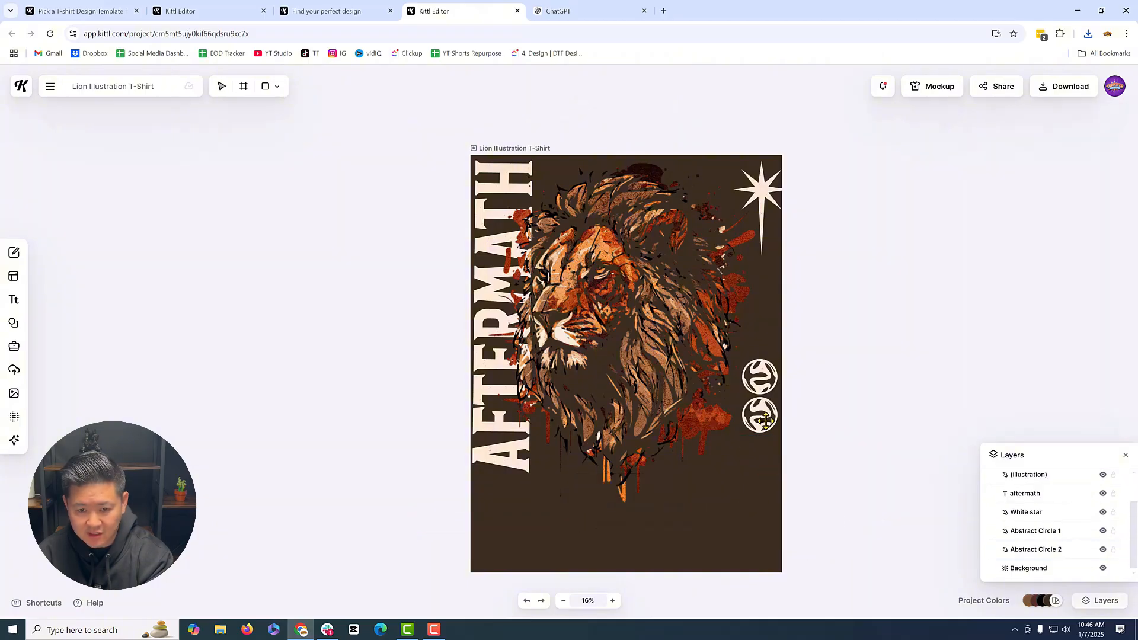
{"action": "left_click", "coordinate": [764, 419]}
{"action": "key", "text": "Delete"}
{"action": "left_click", "coordinate": [765, 394]}
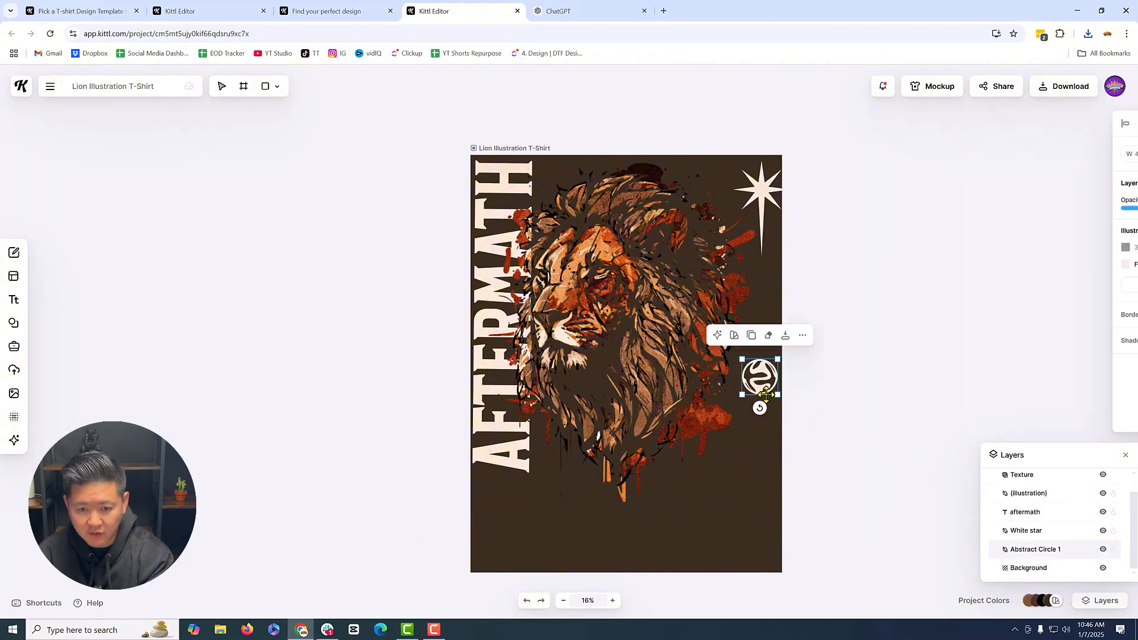
{"action": "key", "text": "Delete"}
Duplicate the white star and place the copy near the artboard's lower right, where the abstract circles were
{"action": "left_click", "coordinate": [767, 193]}
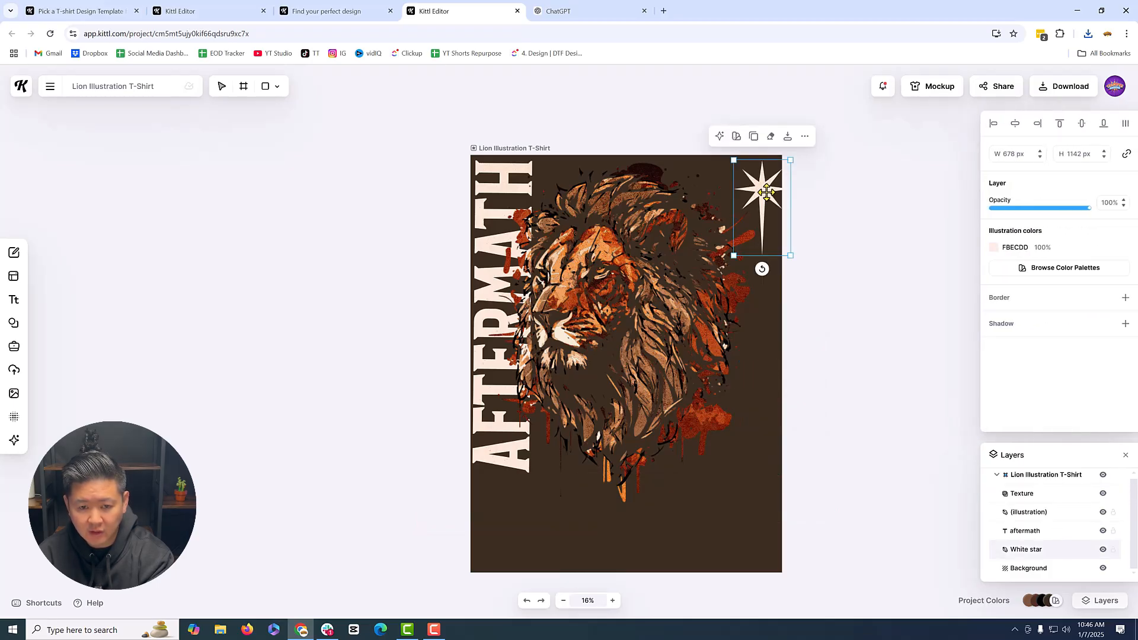
{"action": "left_click_drag", "start_coordinate": [761, 199], "coordinate": [769, 412]}
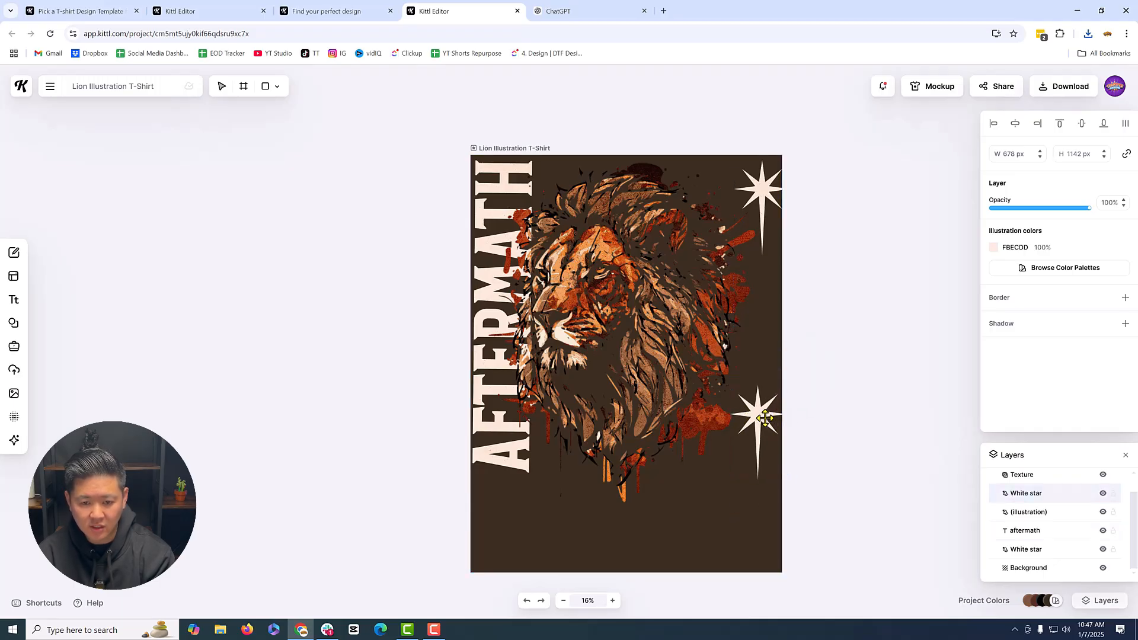
Enlarge the lower white star outward toward the lion's mane, then review the layout of all elements
{"action": "left_click", "coordinate": [824, 413]}
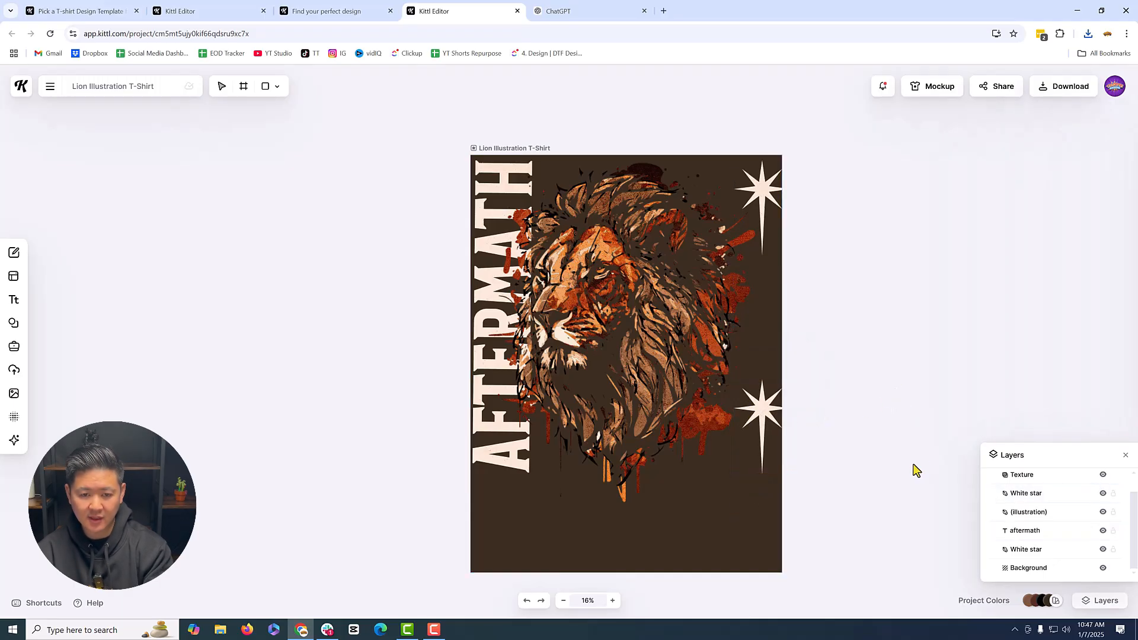
{"action": "left_click", "coordinate": [756, 421]}
{"action": "left_click_drag", "start_coordinate": [733, 379], "coordinate": [713, 347]}
{"action": "left_click", "coordinate": [918, 349]}
{"action": "left_click_drag", "start_coordinate": [887, 507], "coordinate": [447, 202]}
{"action": "left_click", "coordinate": [907, 272]}
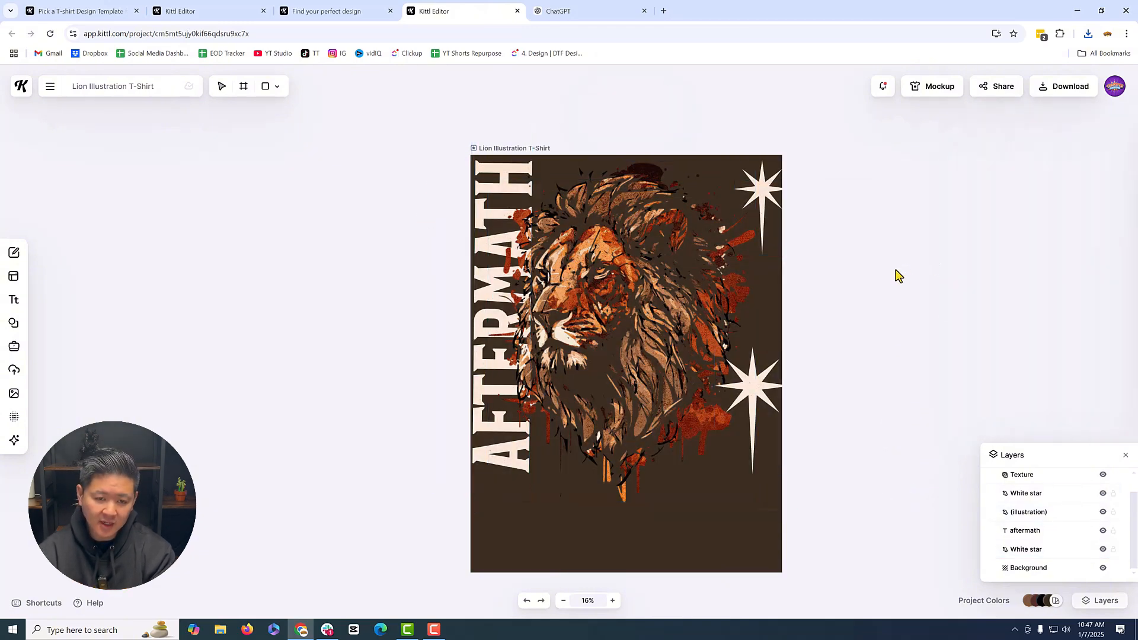
{"action": "key", "text": "ctrl+a"}
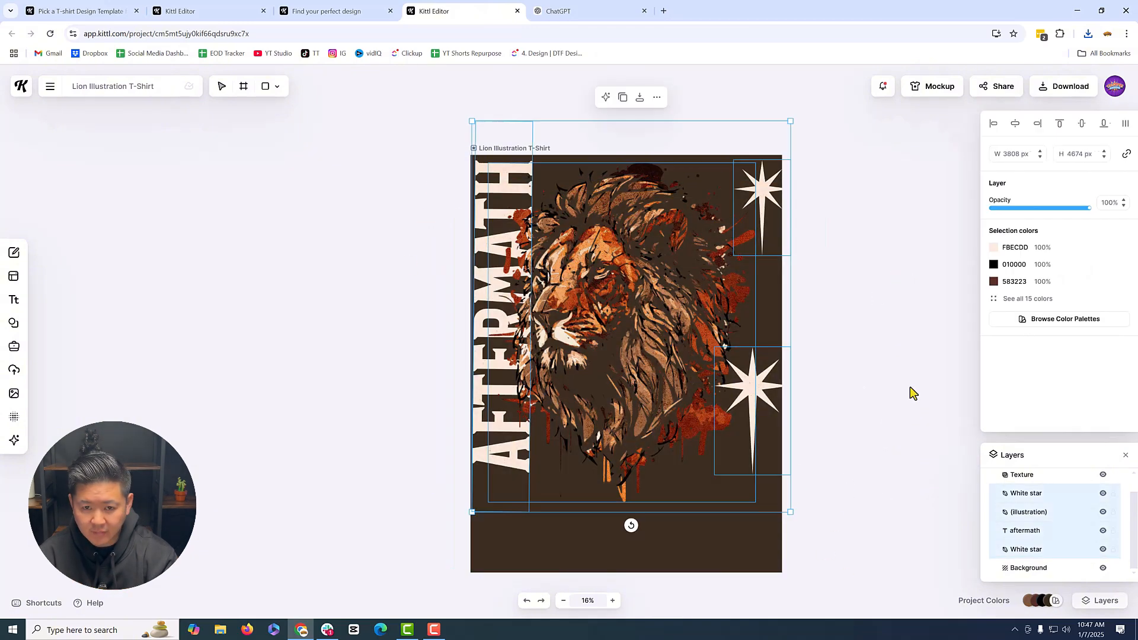
{"action": "left_click", "coordinate": [900, 202]}
Download the Lion Illustration T-Shirt artboard as a PNG 3.5 in wide at 300 resolution with the background removed
{"action": "left_click", "coordinate": [1066, 86]}
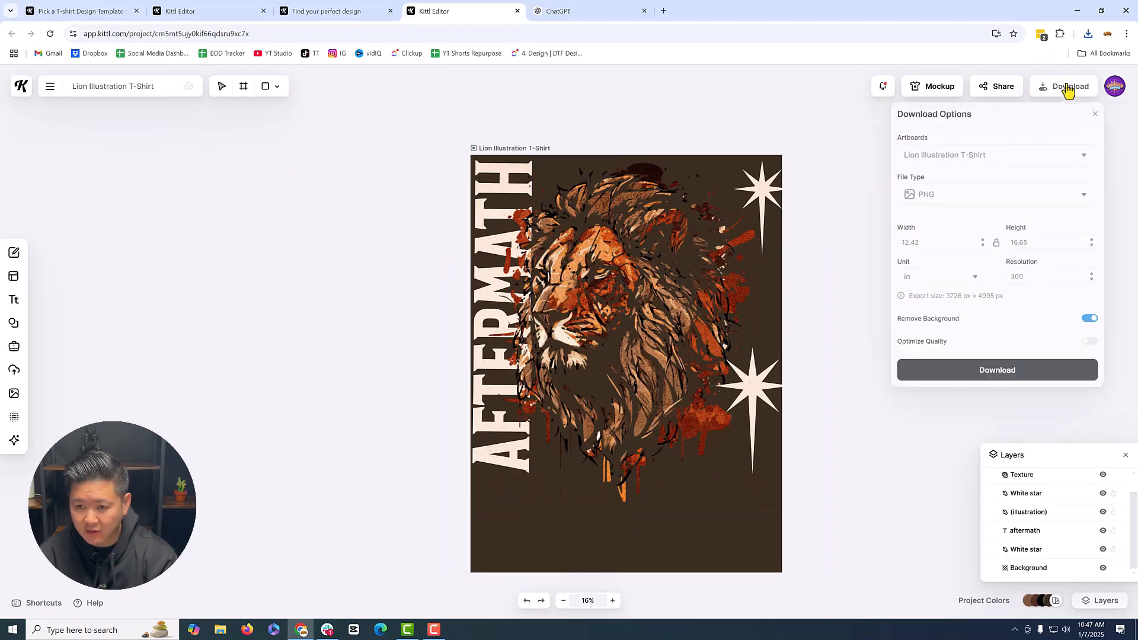
{"action": "left_click_drag", "start_coordinate": [953, 242], "coordinate": [862, 242]}
{"action": "type", "text": "3.5"}
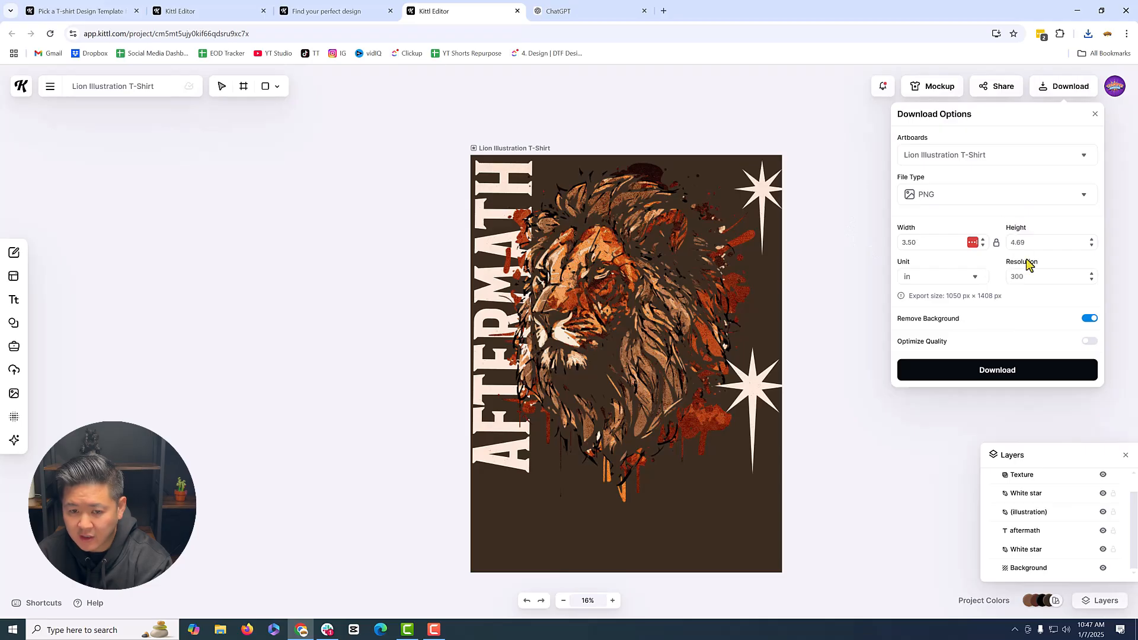
{"action": "left_click", "coordinate": [1038, 376]}
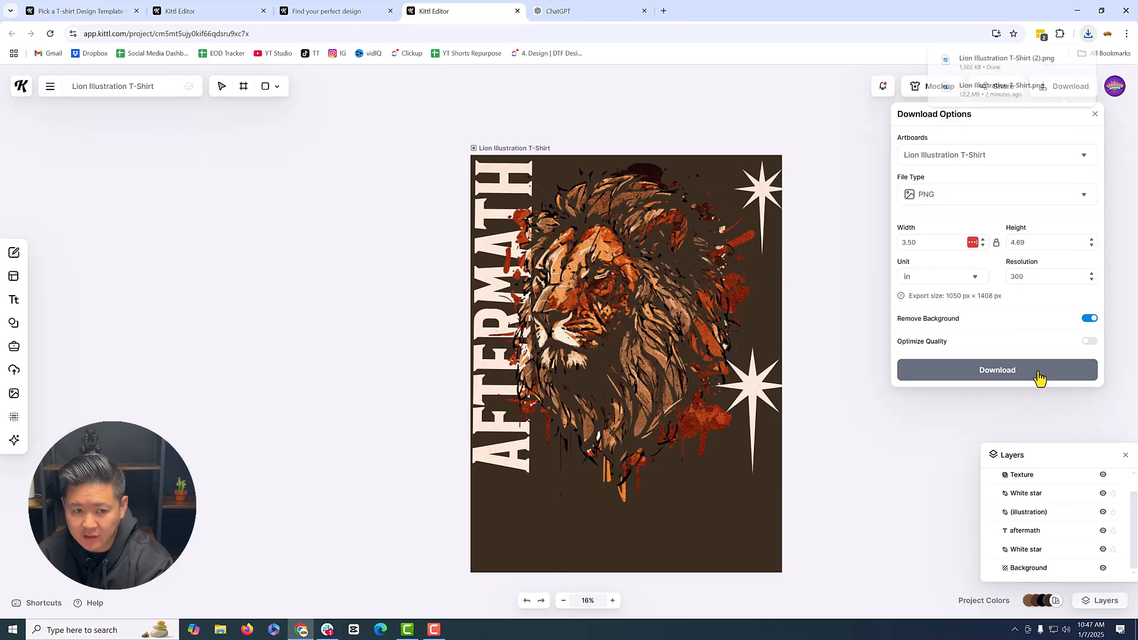
Open the downloaded Lion Illustration T-Shirt (2).png, inspect the lion's face up close, and close the image
{"action": "left_click", "coordinate": [1001, 60]}
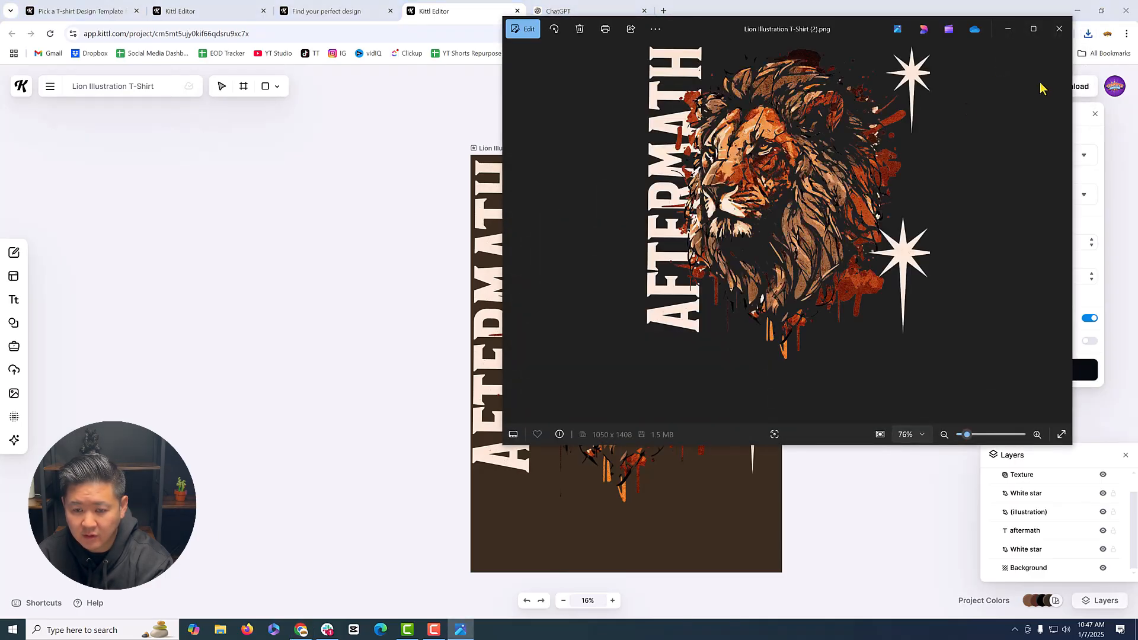
{"action": "scroll", "coordinate": [762, 132], "scroll_direction": "up", "scroll_amount": 8}
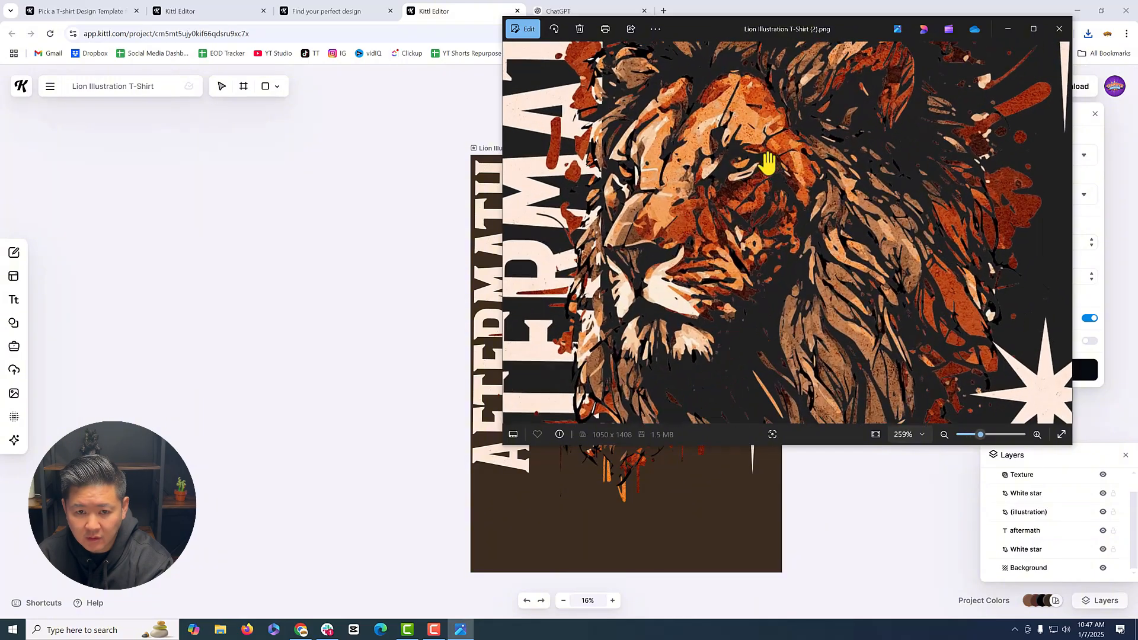
{"action": "scroll", "coordinate": [767, 163], "scroll_direction": "down", "scroll_amount": 8}
{"action": "left_click", "coordinate": [1059, 28]}
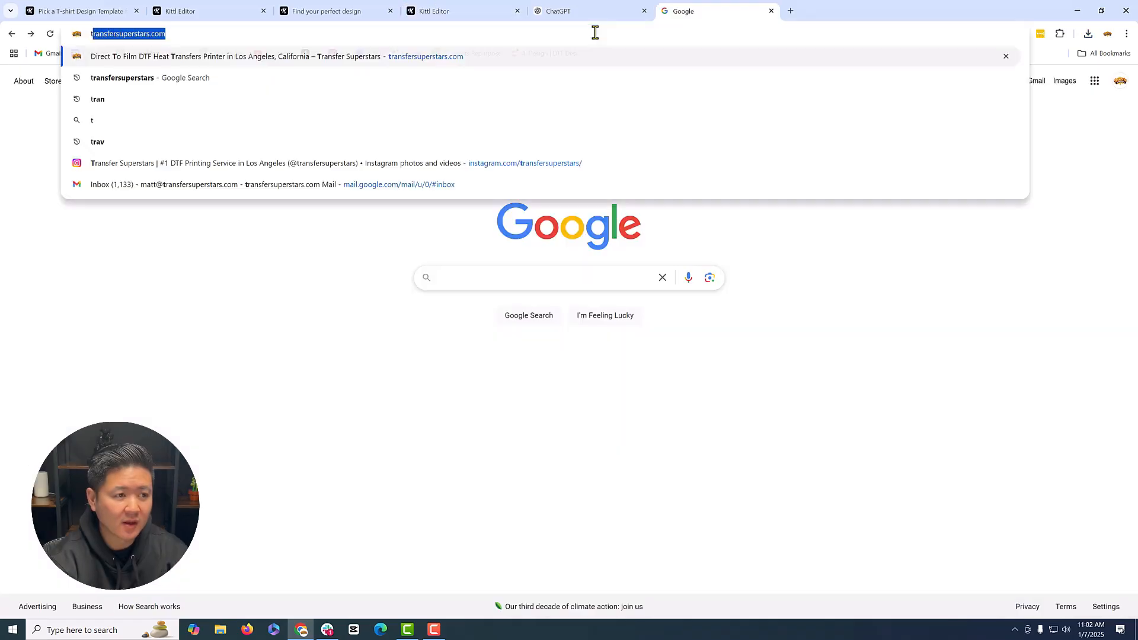
Go to transfersuperstars.com and open the DTF Gang Sheet Builder Pro product page under DTF Transfers
{"action": "type", "text": "ransf"}
{"action": "key", "text": "Return"}
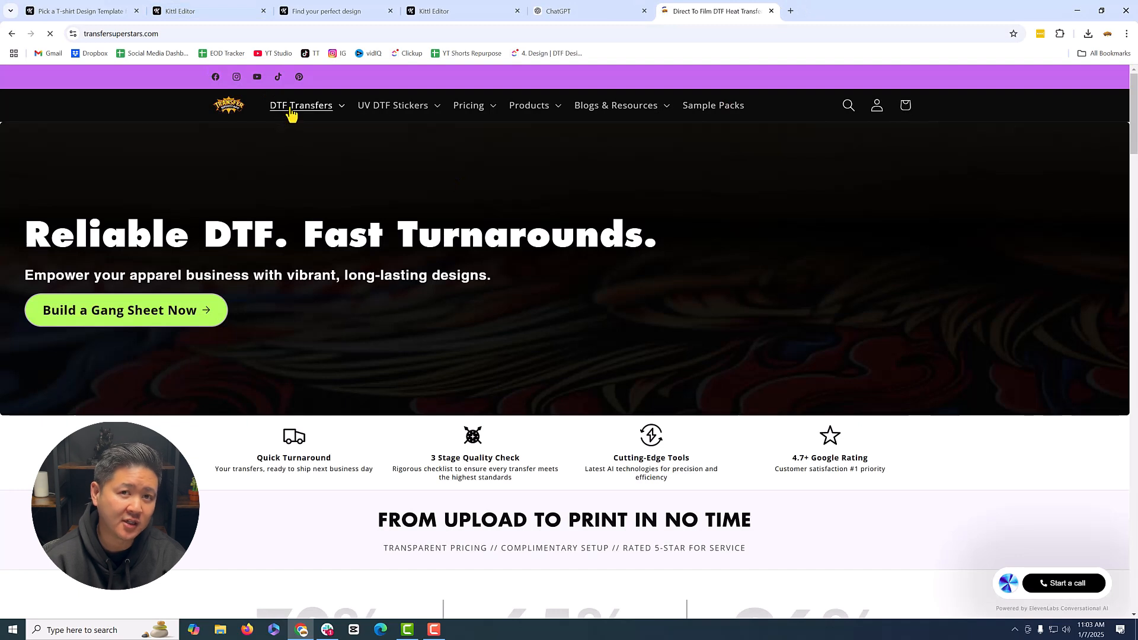
{"action": "left_click", "coordinate": [370, 107]}
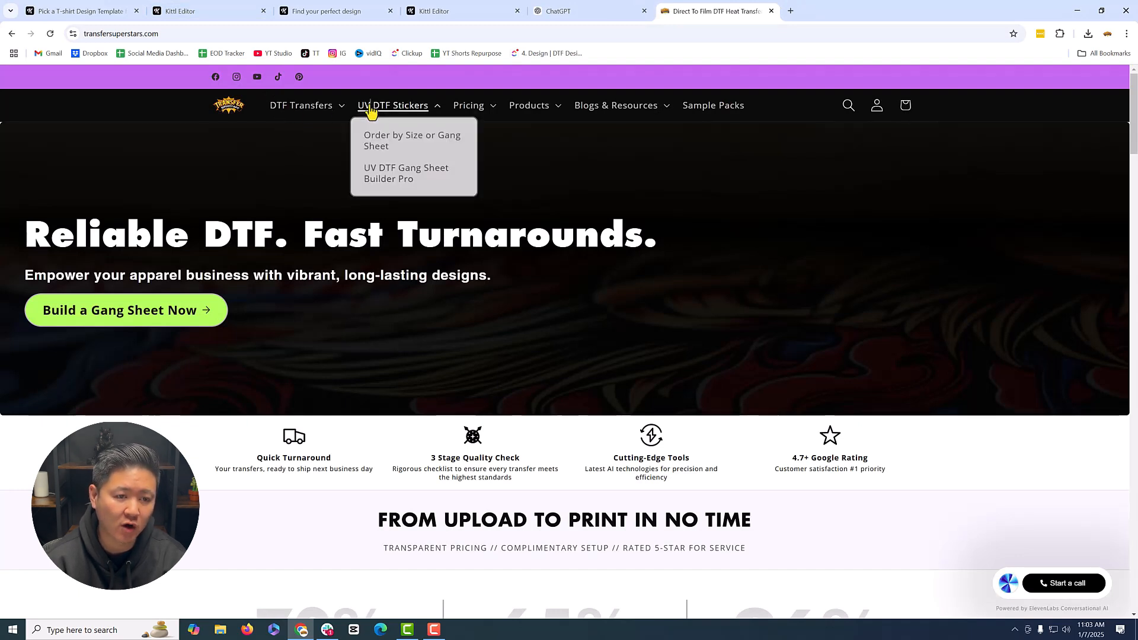
{"action": "left_click", "coordinate": [306, 108]}
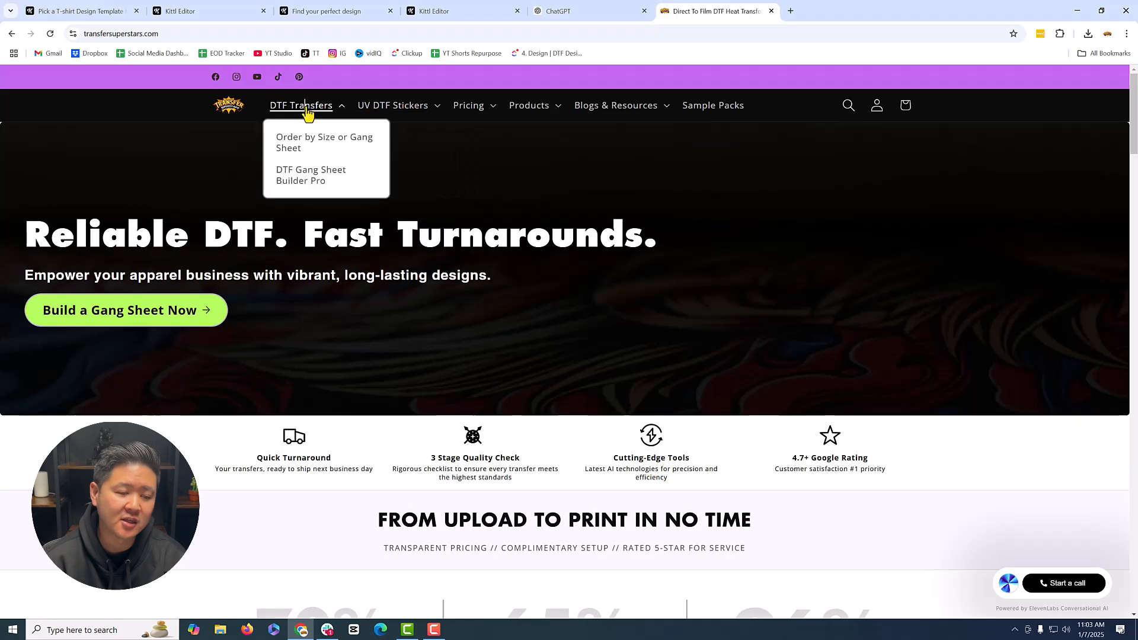
{"action": "left_click", "coordinate": [295, 178]}
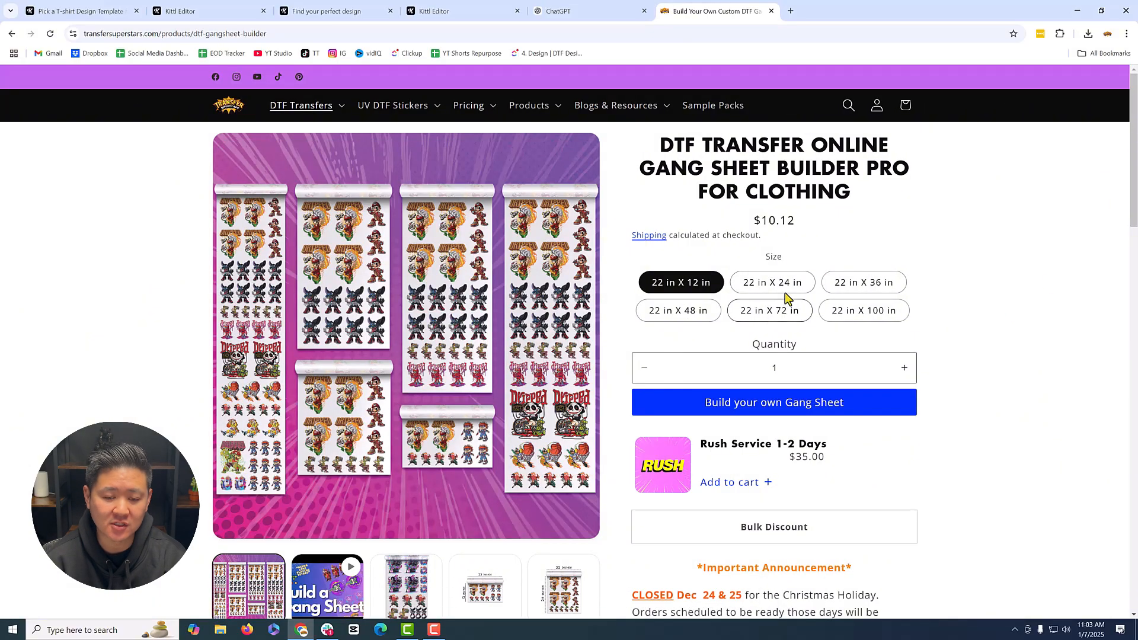
Start a brand new 22 in x 12 in gang sheet and upload the three Lion Illustration T-Shirt PNG files from Downloads
{"action": "left_click", "coordinate": [748, 415]}
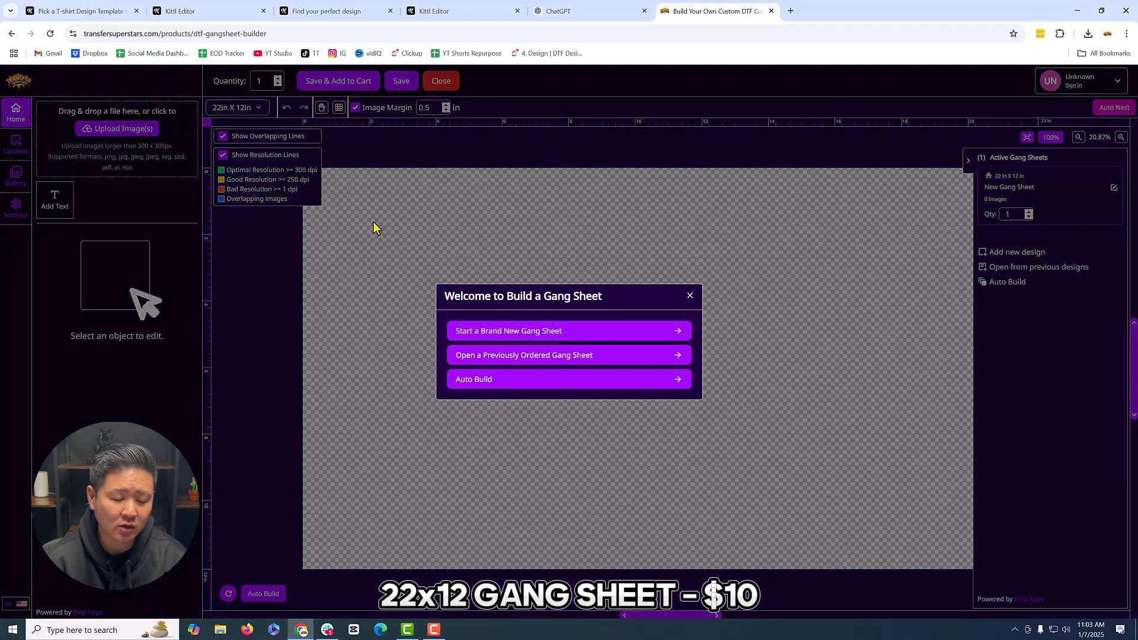
{"action": "left_click", "coordinate": [584, 334]}
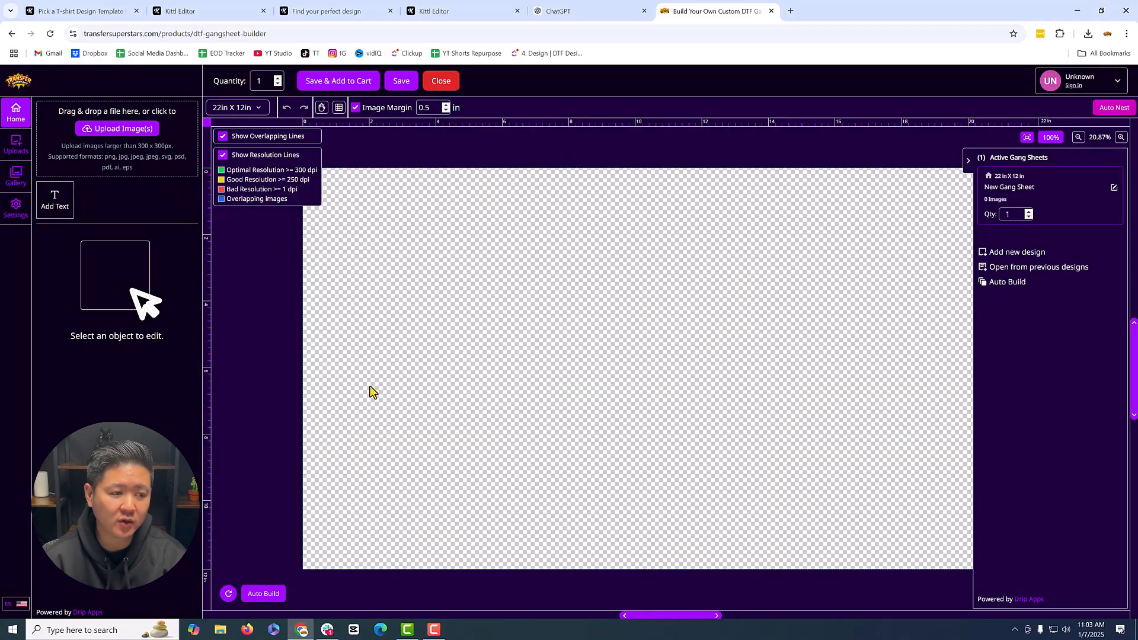
{"action": "left_click", "coordinate": [127, 137]}
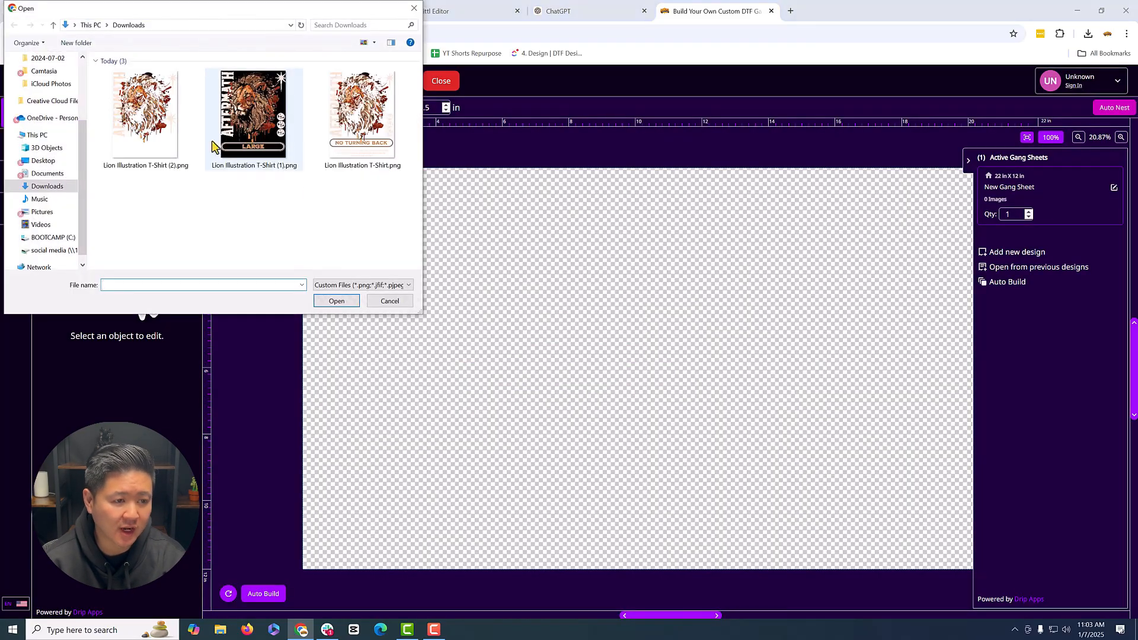
{"action": "left_click_drag", "start_coordinate": [361, 196], "coordinate": [132, 167]}
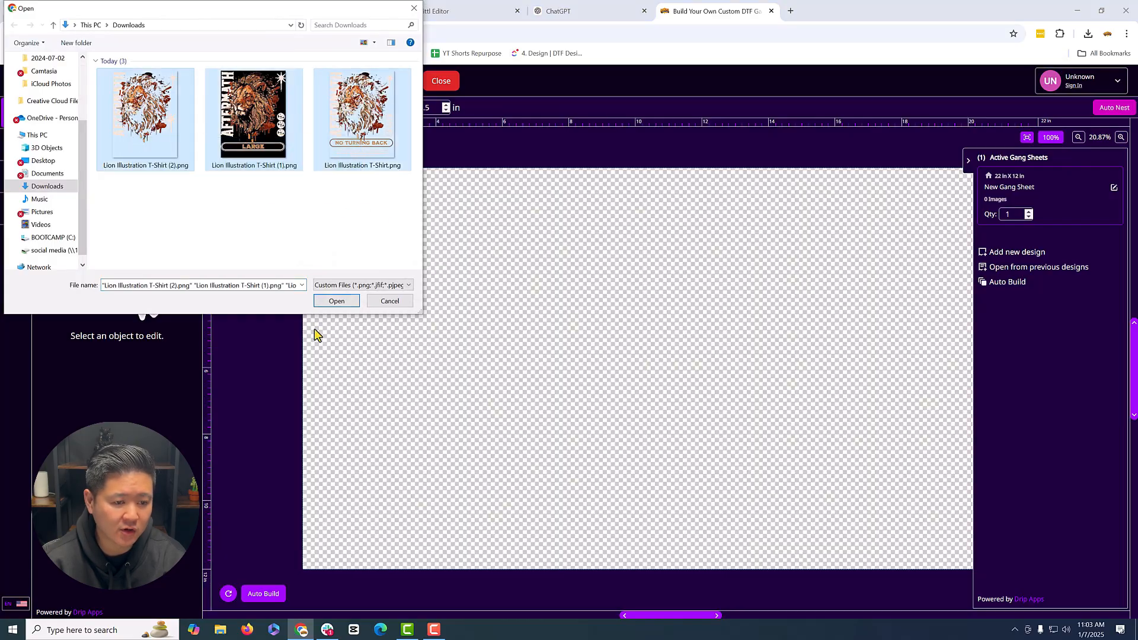
{"action": "left_click", "coordinate": [336, 301]}
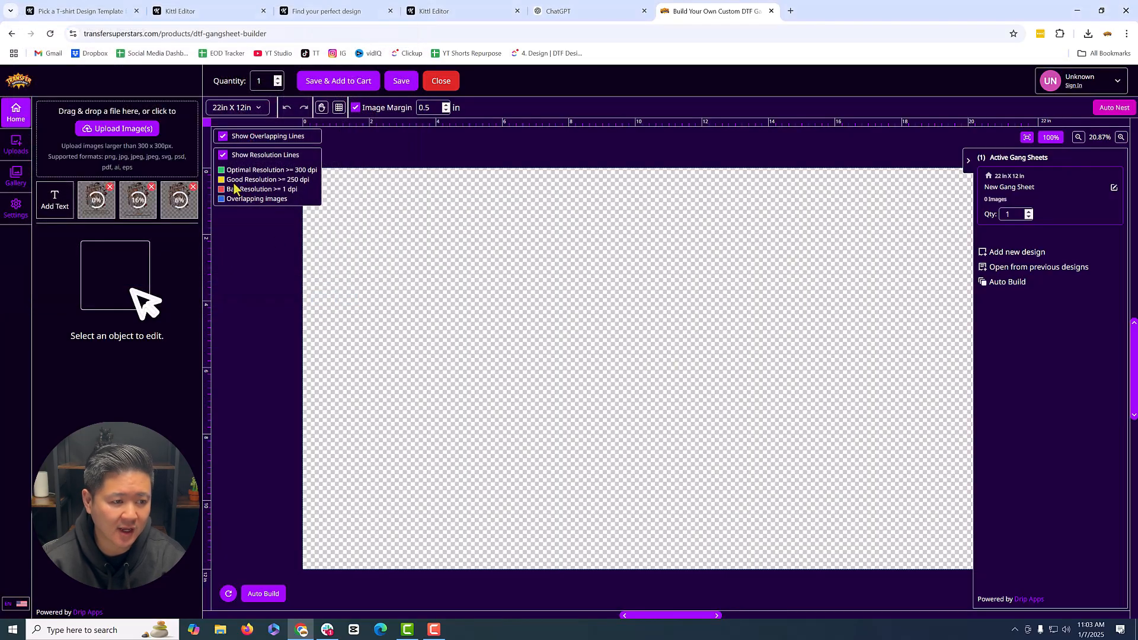
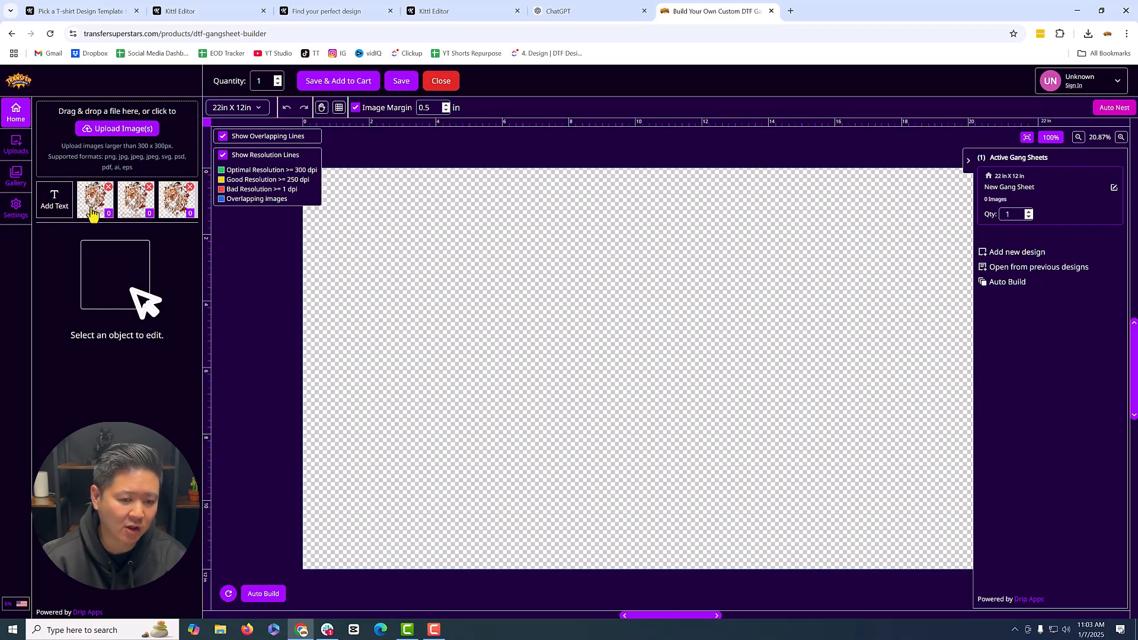
Place the large NO TURNING BACK lion image on the sheet and change the sheet size to 22 in x 24 in
{"action": "left_click", "coordinate": [92, 213]}
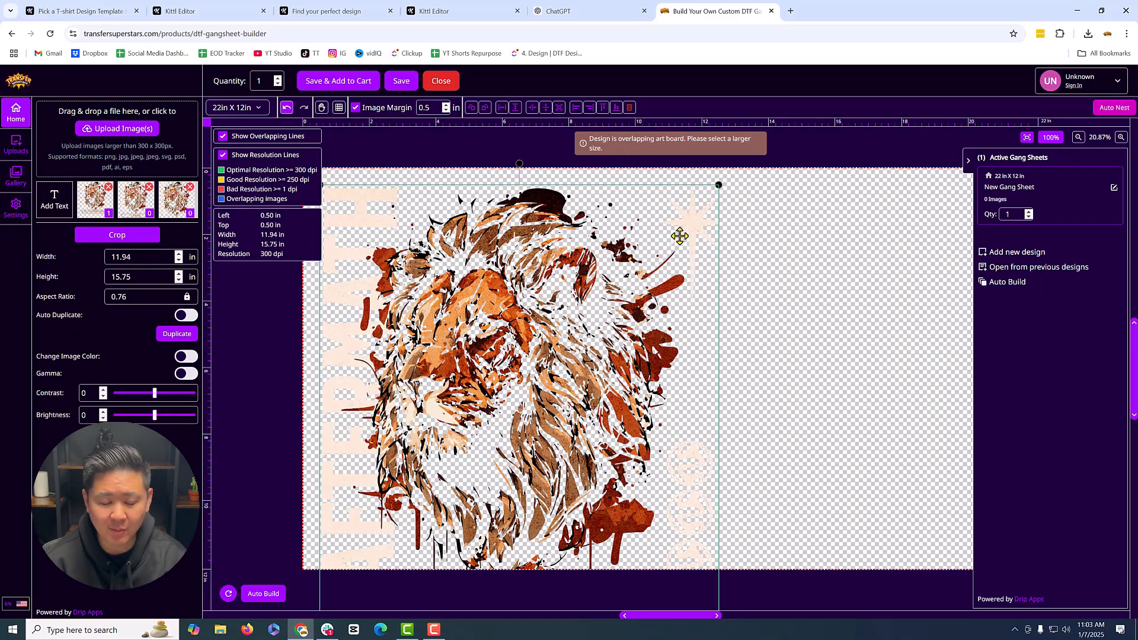
{"action": "mouse_move", "coordinate": [508, 352]}
{"action": "left_mouse_down"}
{"action": "mouse_move", "coordinate": [545, 313]}
{"action": "mouse_move", "coordinate": [483, 335]}
{"action": "mouse_move", "coordinate": [506, 339]}
{"action": "left_mouse_up"}
{"action": "scroll", "coordinate": [861, 246], "scroll_direction": "down", "scroll_amount": 1}
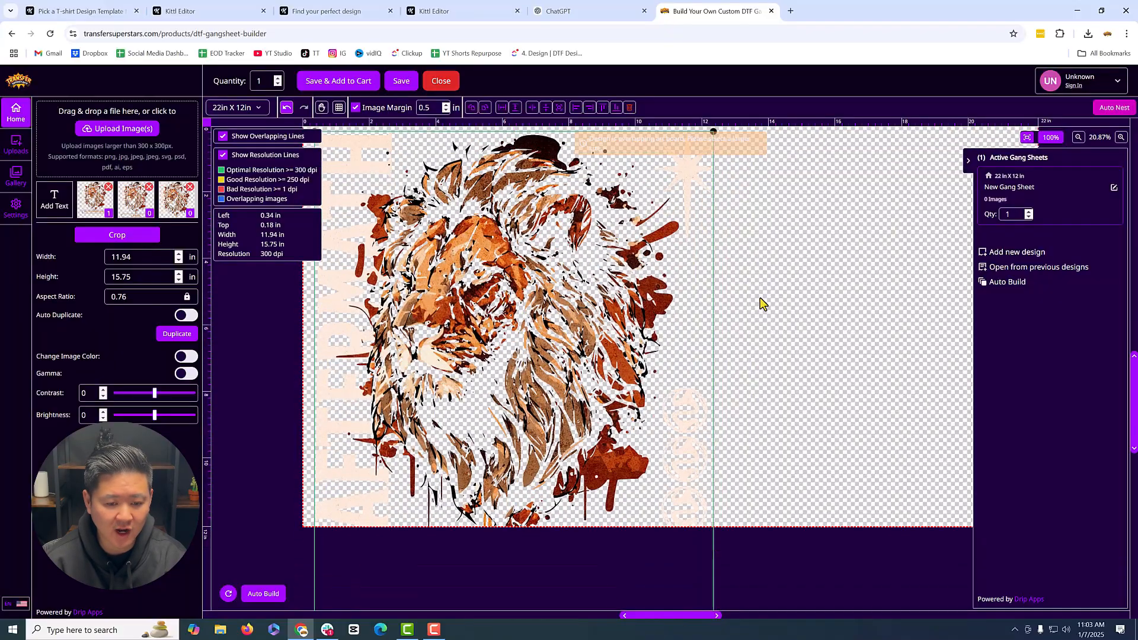
{"action": "left_click", "coordinate": [235, 108]}
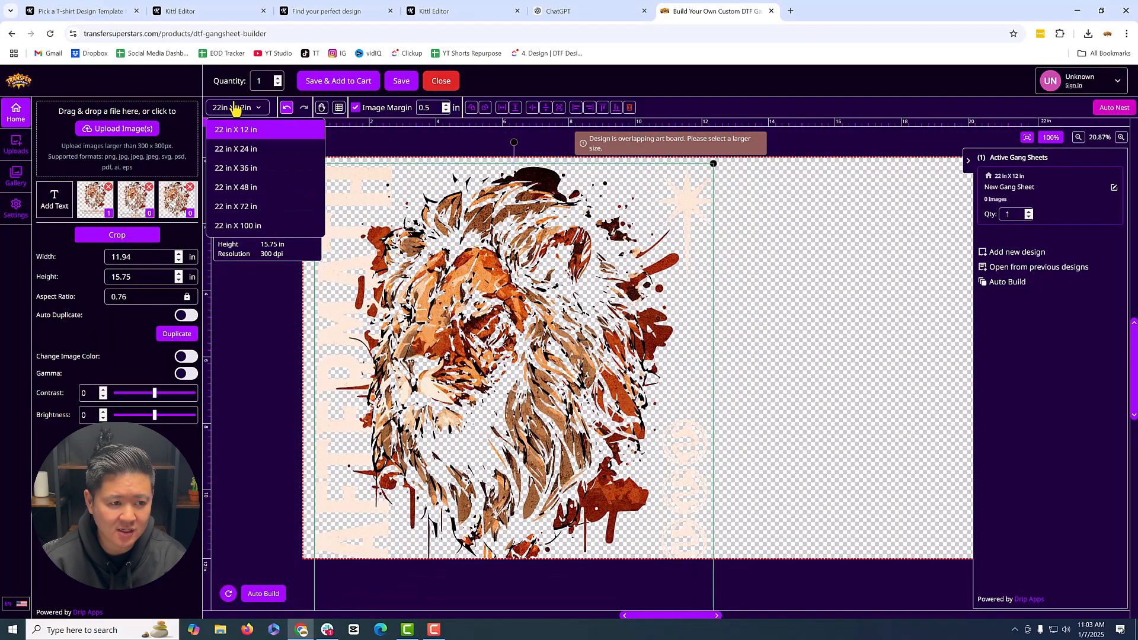
{"action": "left_click", "coordinate": [237, 152]}
Rotate the large lion design 90 degrees clockwise and fit it into the gang sheet's upper-left corner
{"action": "left_click", "coordinate": [610, 345]}
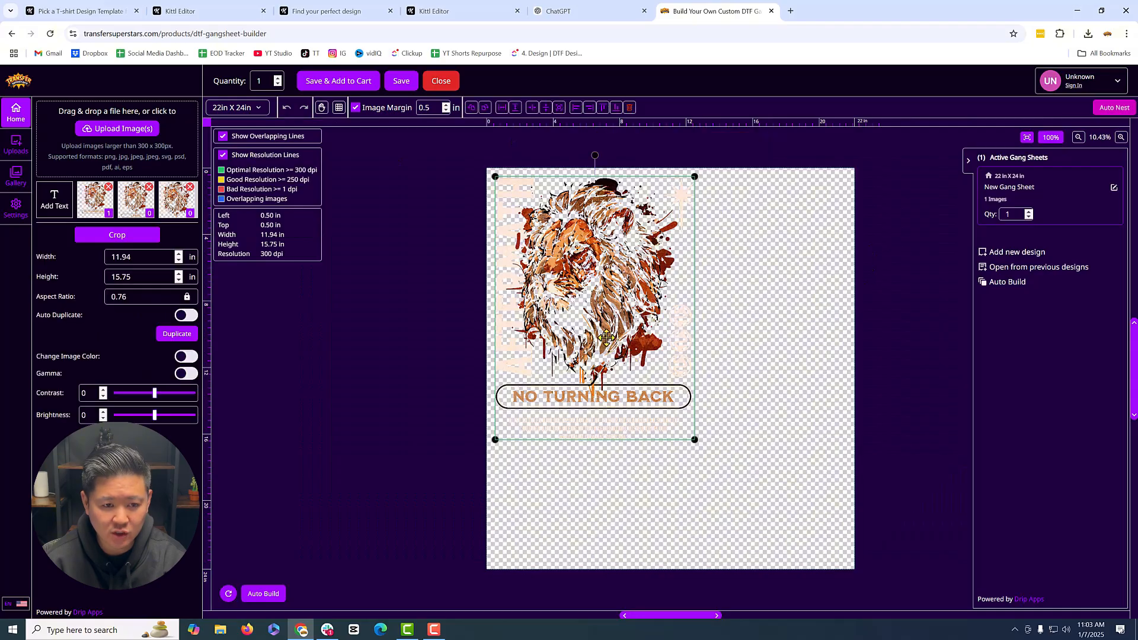
{"action": "left_click", "coordinate": [485, 107]}
{"action": "left_click_drag", "start_coordinate": [633, 310], "coordinate": [658, 276]}
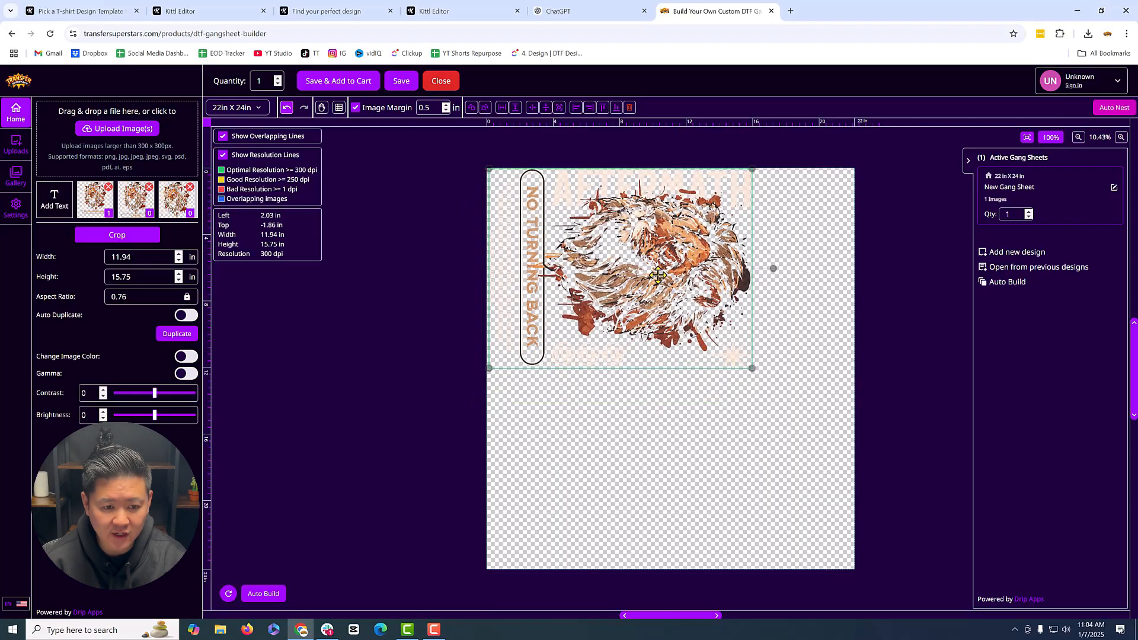
{"action": "left_click", "coordinate": [726, 505]}
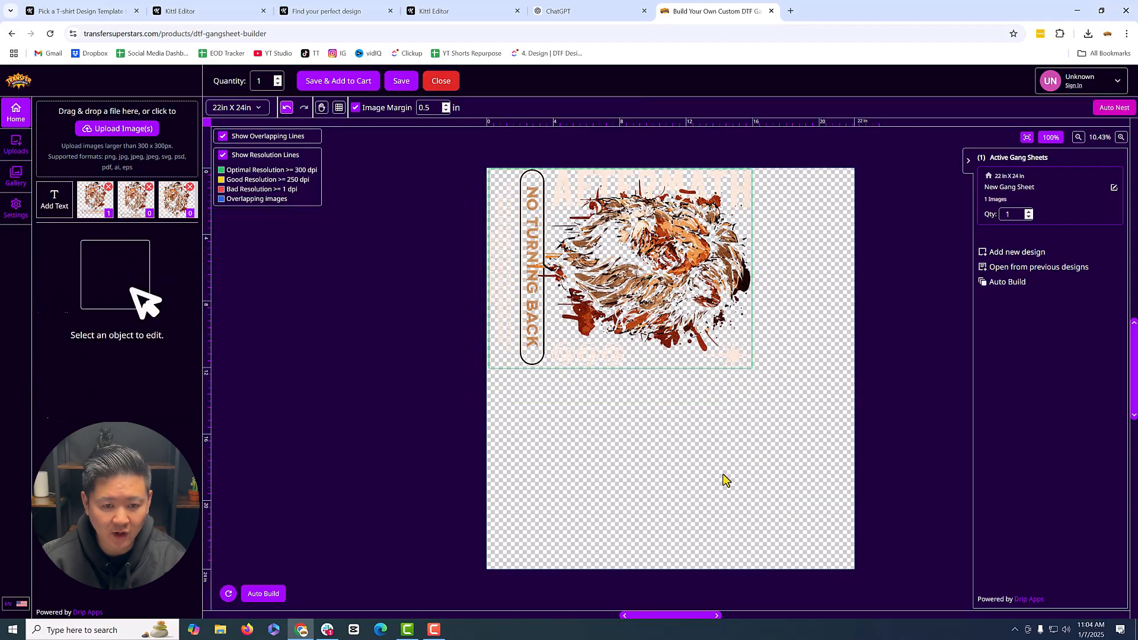
Add two copies each of the 1.99 in and 3.48 in wide lion images beside the large design
{"action": "left_click", "coordinate": [133, 207]}
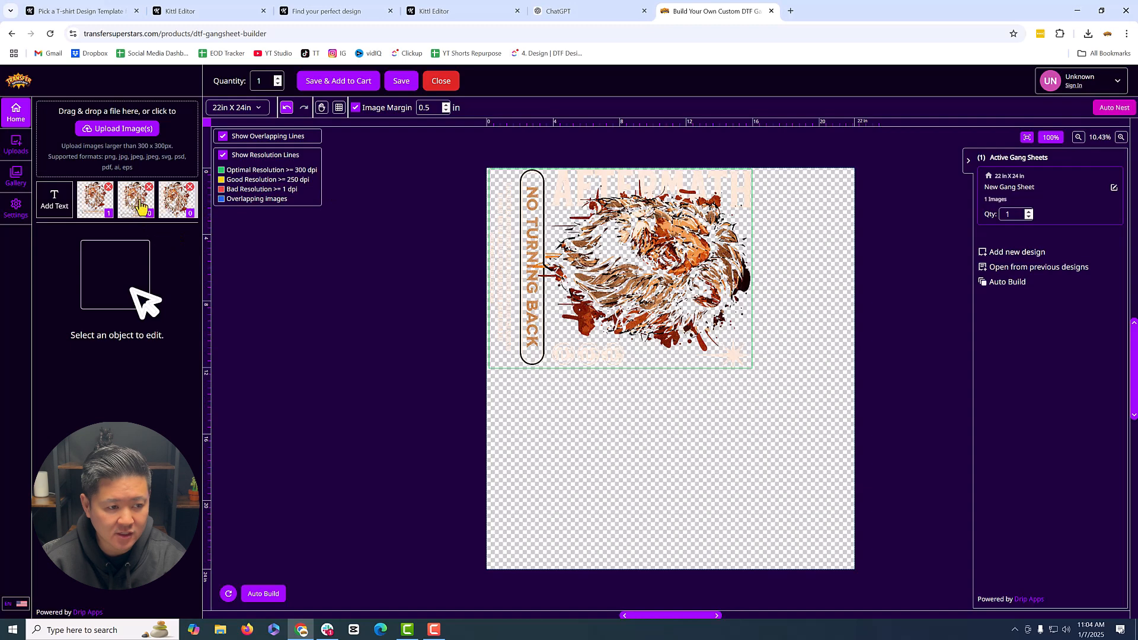
{"action": "left_click", "coordinate": [178, 204]}
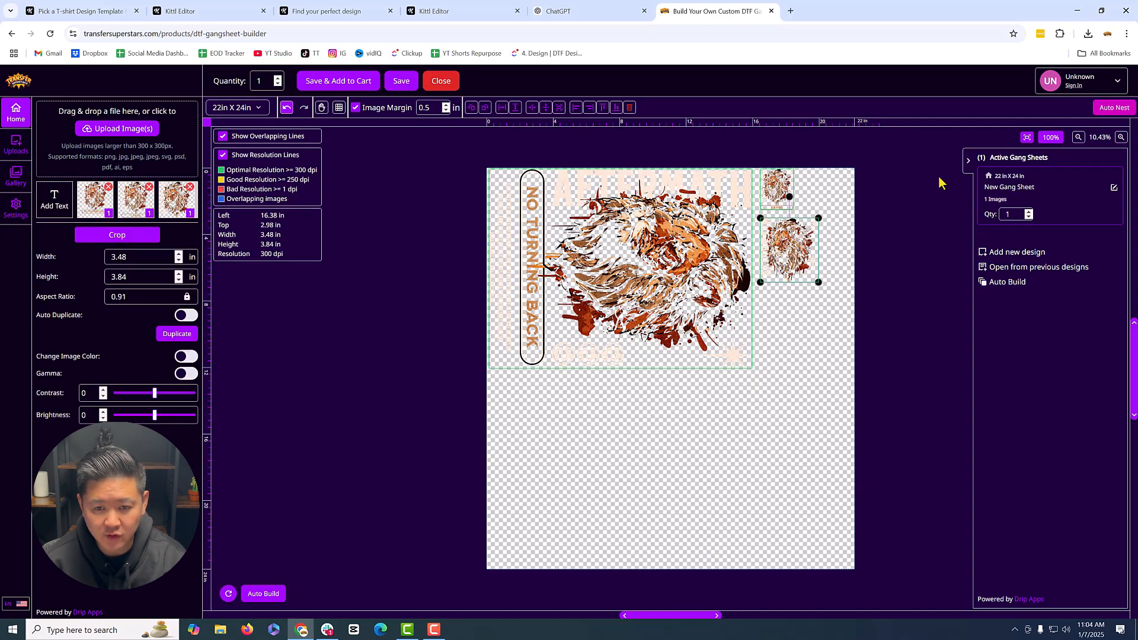
{"action": "left_click", "coordinate": [140, 206]}
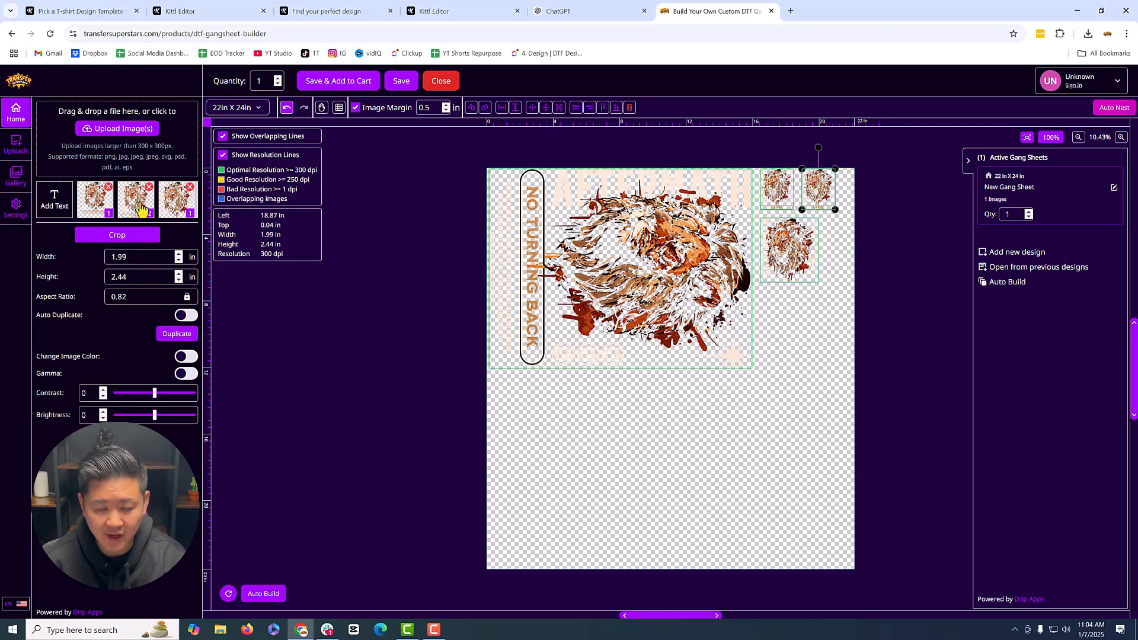
{"action": "left_click", "coordinate": [181, 208]}
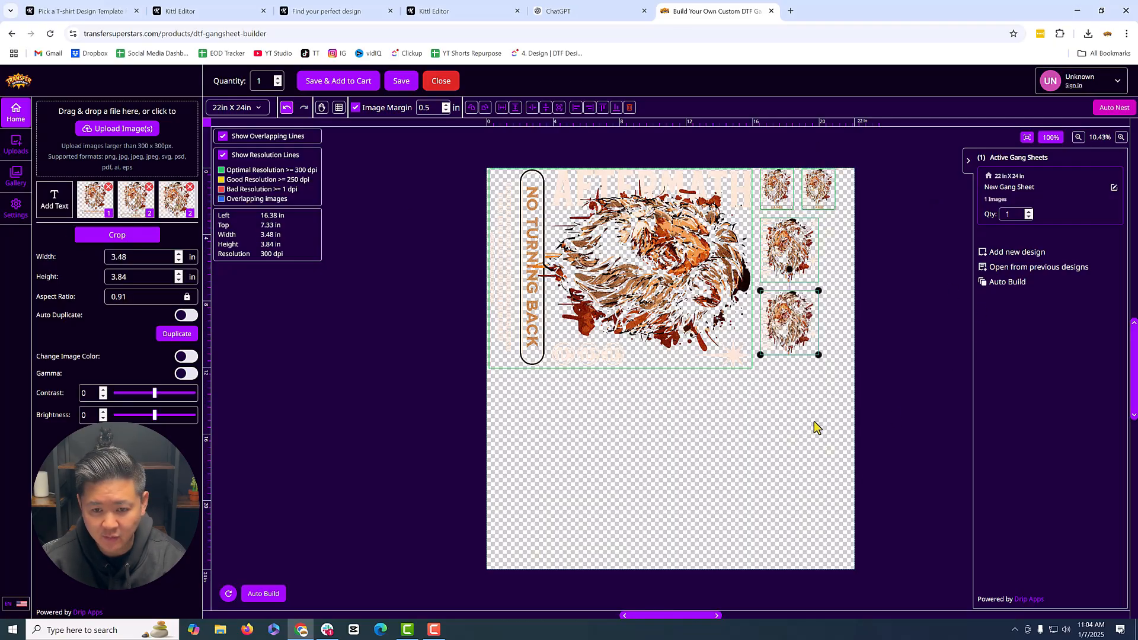
{"action": "left_click", "coordinate": [827, 370]}
{"action": "left_click_drag", "start_coordinate": [858, 386], "coordinate": [488, 168]}
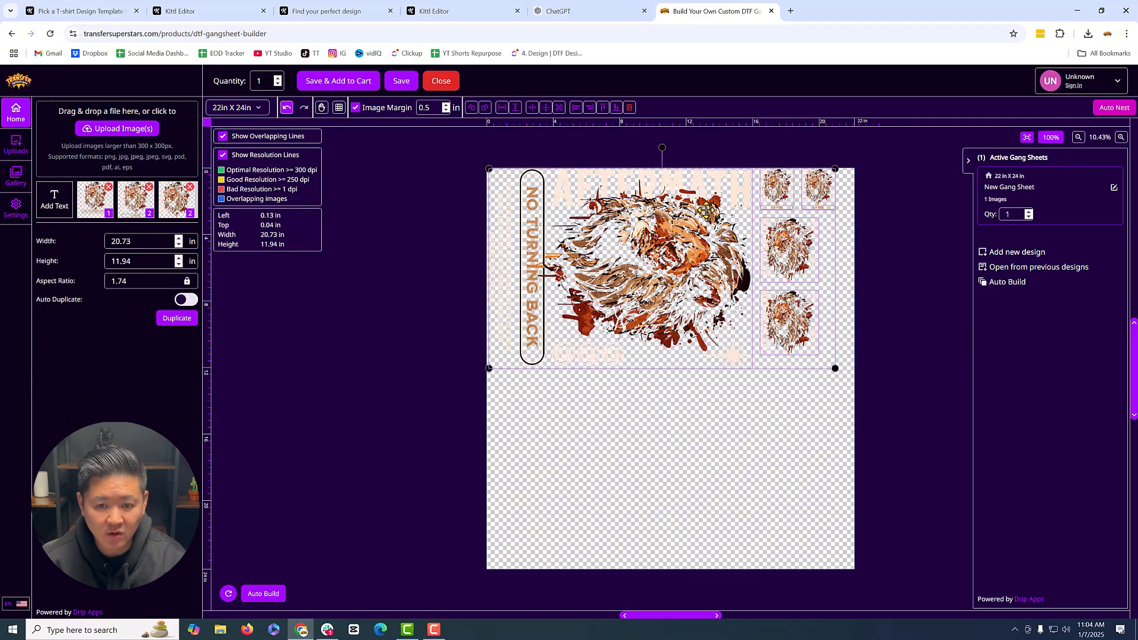
{"action": "left_click", "coordinate": [856, 391]}
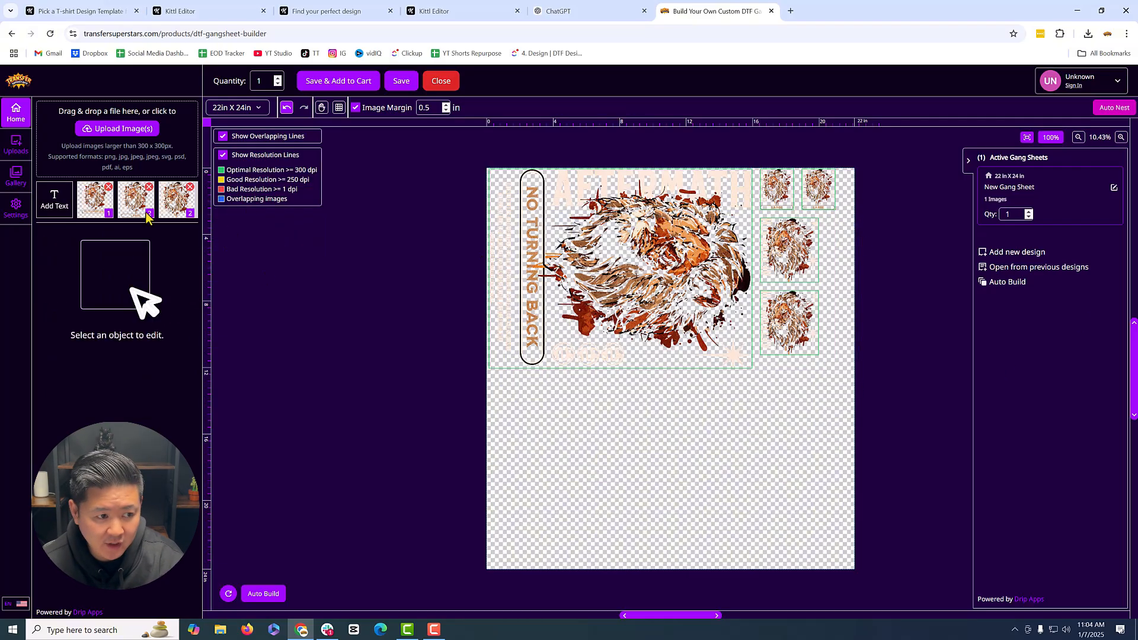
Add a third 1.99 in lion image, shift the two 3.48 in images left, and place the small one at the sheet's right edge
{"action": "left_click", "coordinate": [131, 202]}
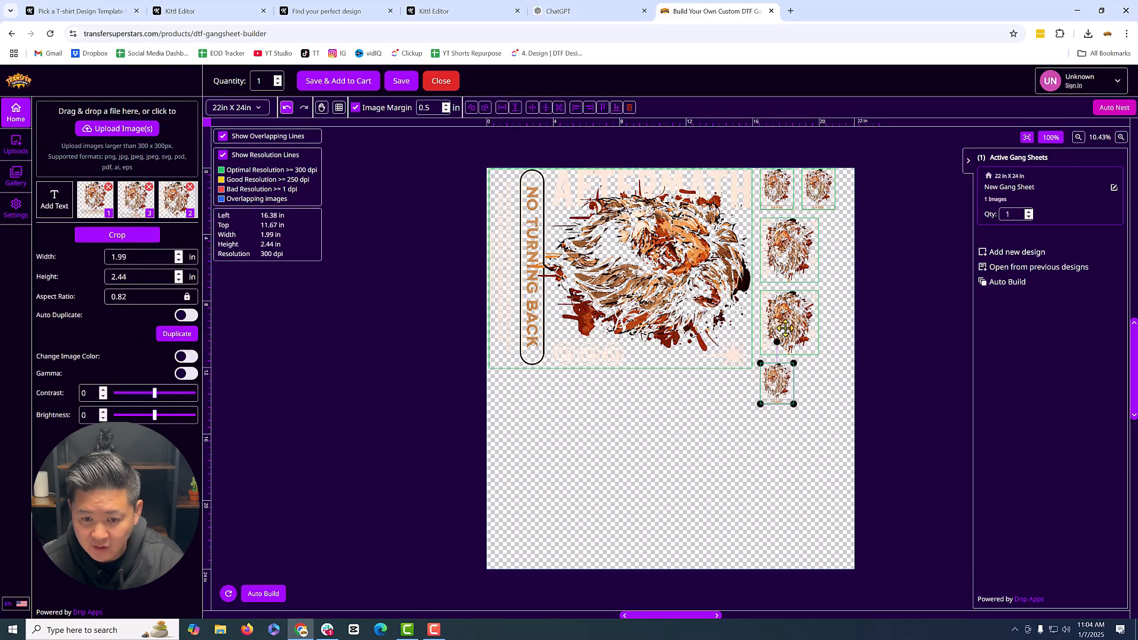
{"action": "left_click_drag", "start_coordinate": [776, 383], "coordinate": [780, 247]}
{"action": "left_click", "coordinate": [783, 249]}
{"action": "left_click_drag", "start_coordinate": [812, 341], "coordinate": [809, 337]}
{"action": "left_click", "coordinate": [840, 239]}
{"action": "left_click_drag", "start_coordinate": [840, 239], "coordinate": [838, 241]}
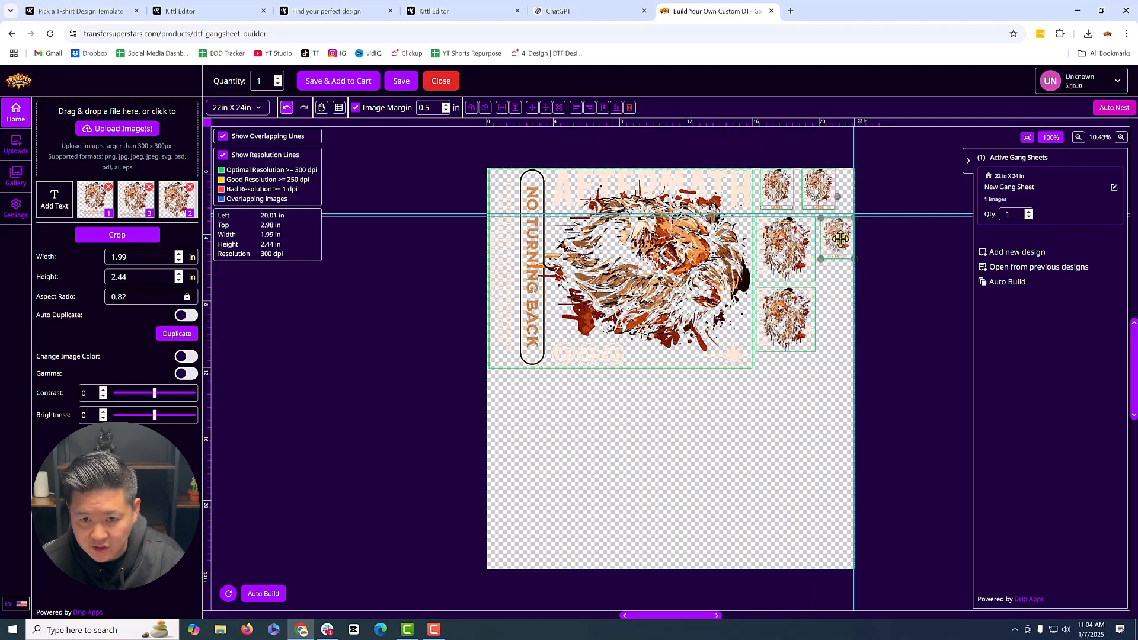
Duplicate the 1.99 in lion image at the sheet's right edge twice to fill the space beneath it
{"action": "left_click", "coordinate": [827, 344]}
{"action": "left_click", "coordinate": [847, 247]}
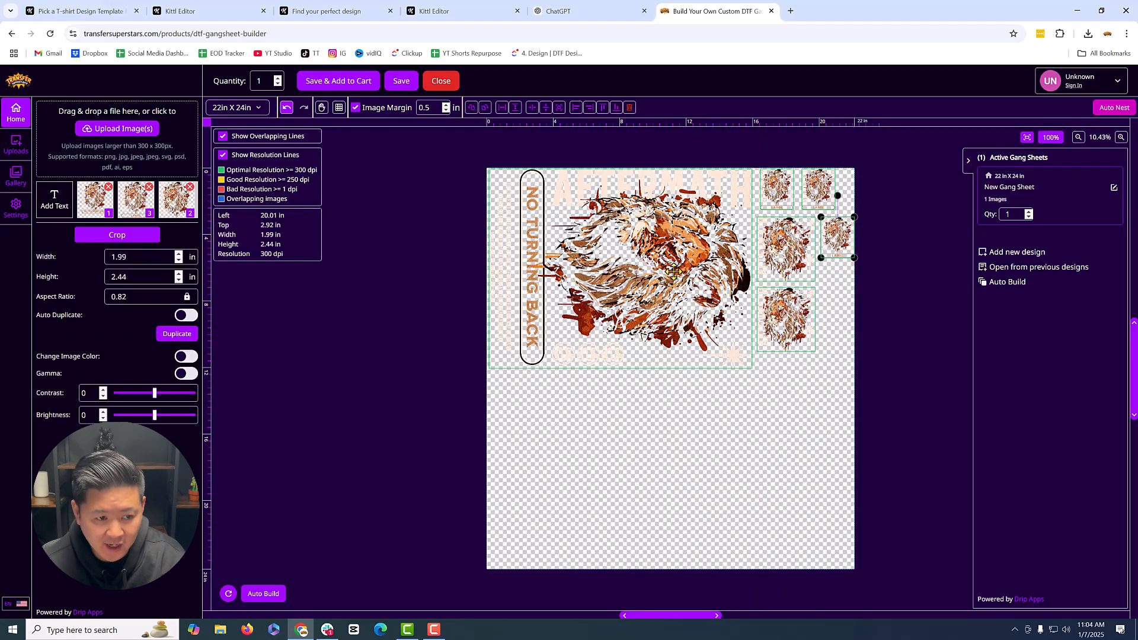
{"action": "double_click", "coordinate": [178, 335]}
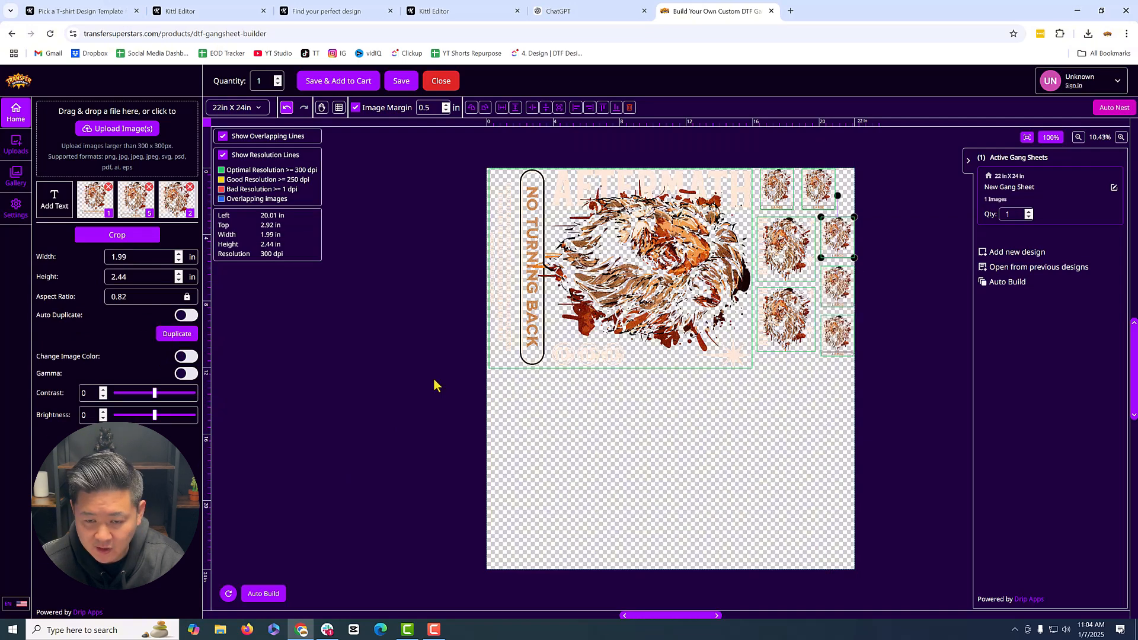
Set the gang sheet size to 22in X 12in and move the large lion design up to fit within the sheet's height
{"action": "left_click", "coordinate": [860, 440]}
{"action": "left_click_drag", "start_coordinate": [888, 461], "coordinate": [436, 166]}
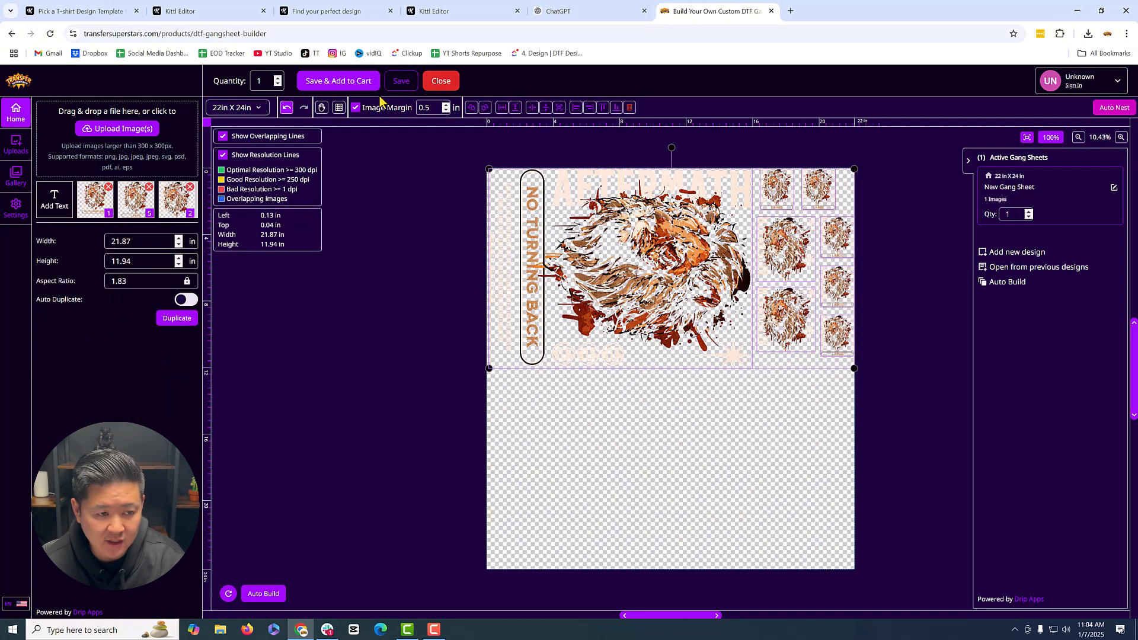
{"action": "left_click", "coordinate": [240, 109]}
{"action": "left_click", "coordinate": [237, 131]}
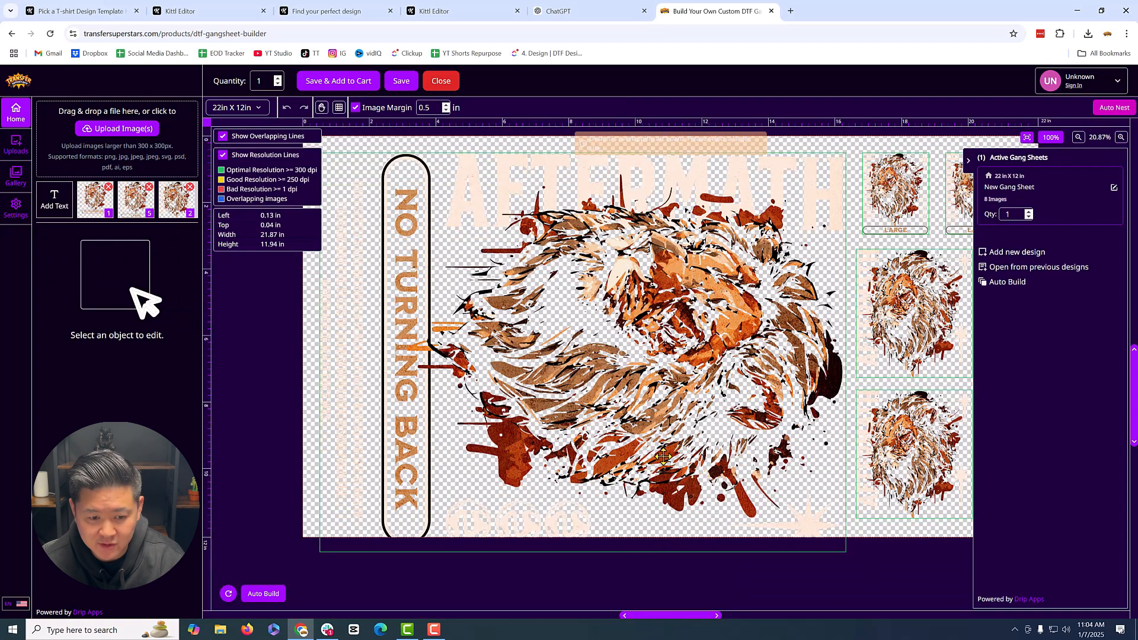
{"action": "left_click_drag", "start_coordinate": [612, 435], "coordinate": [610, 418]}
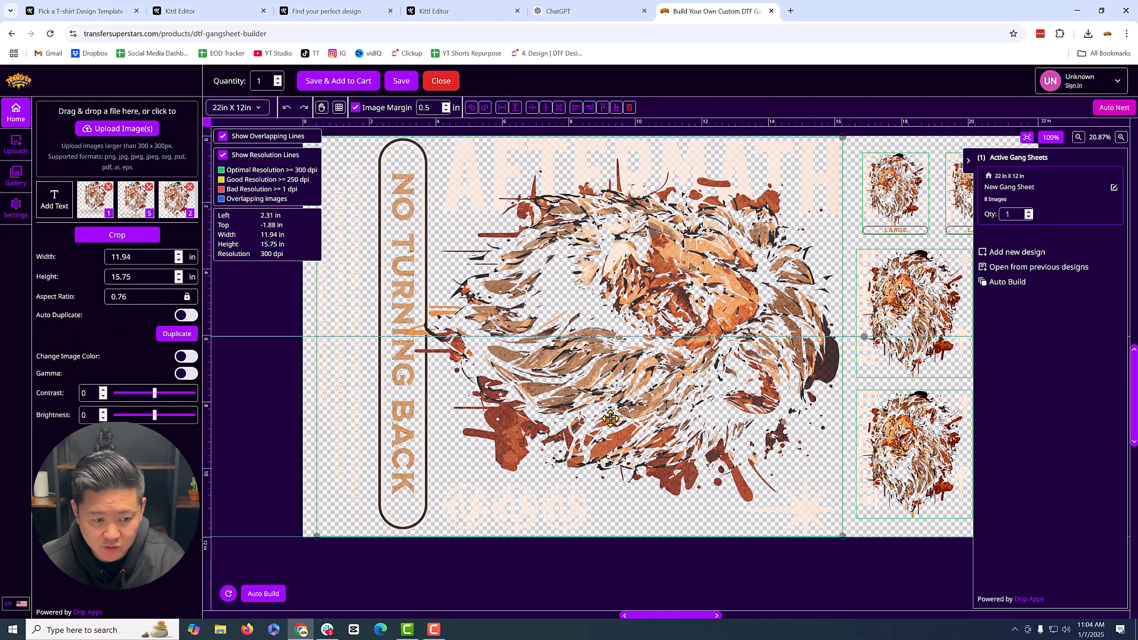
{"action": "left_click", "coordinate": [726, 586]}
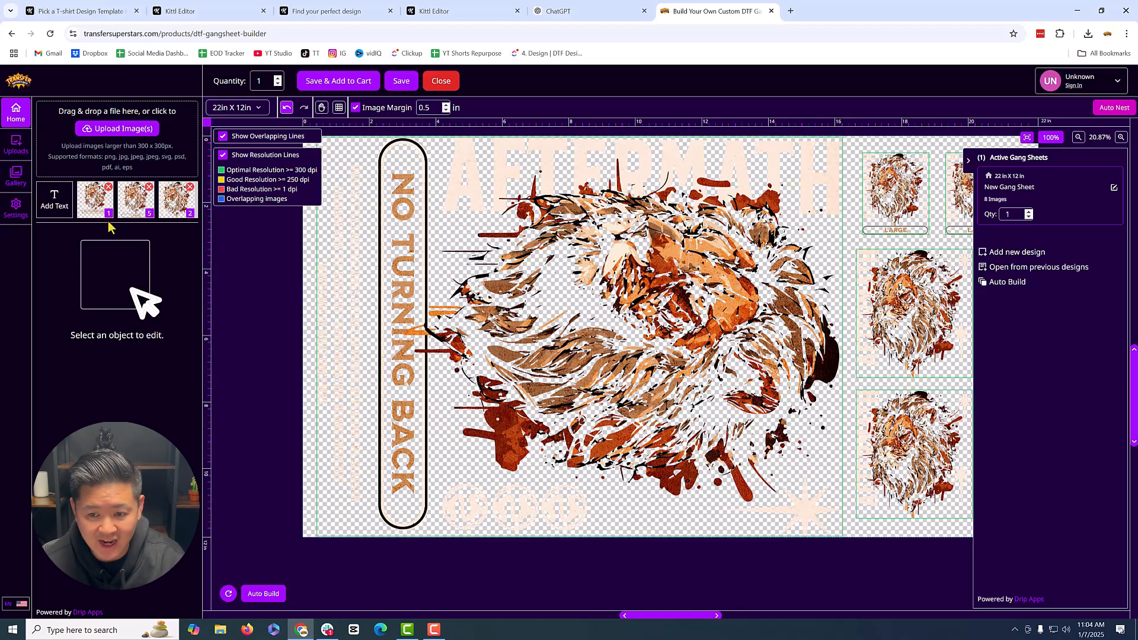
Name the design "2025-01-7-Lion Project" in the add-to-cart confirmation, and close it without adding to the cart
{"action": "left_click", "coordinate": [332, 89]}
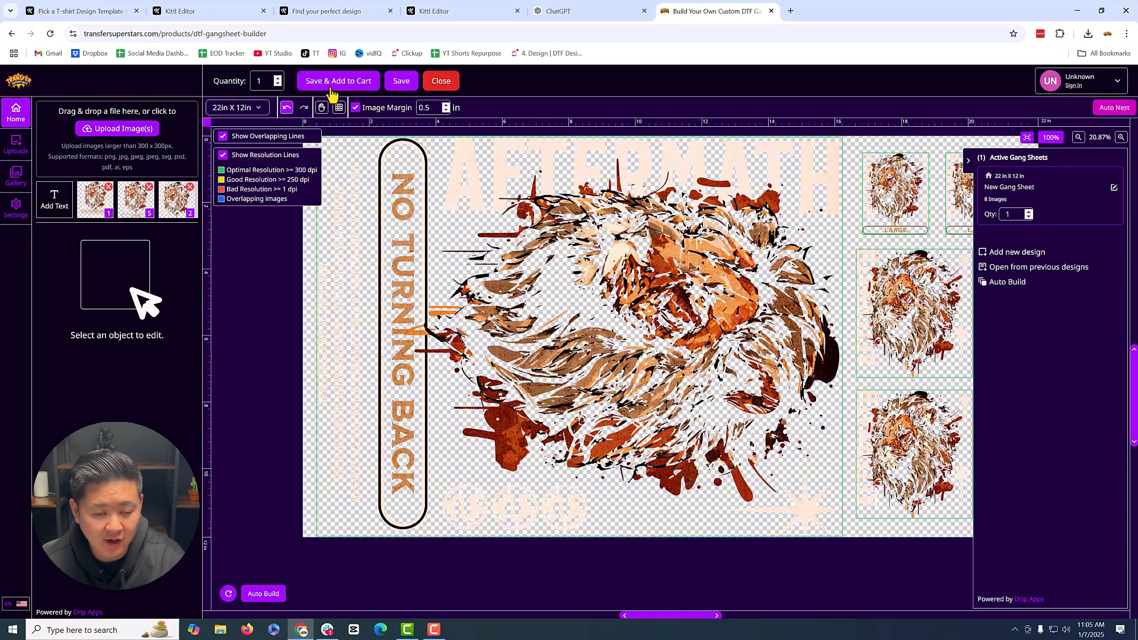
{"action": "triple_click", "coordinate": [541, 158]}
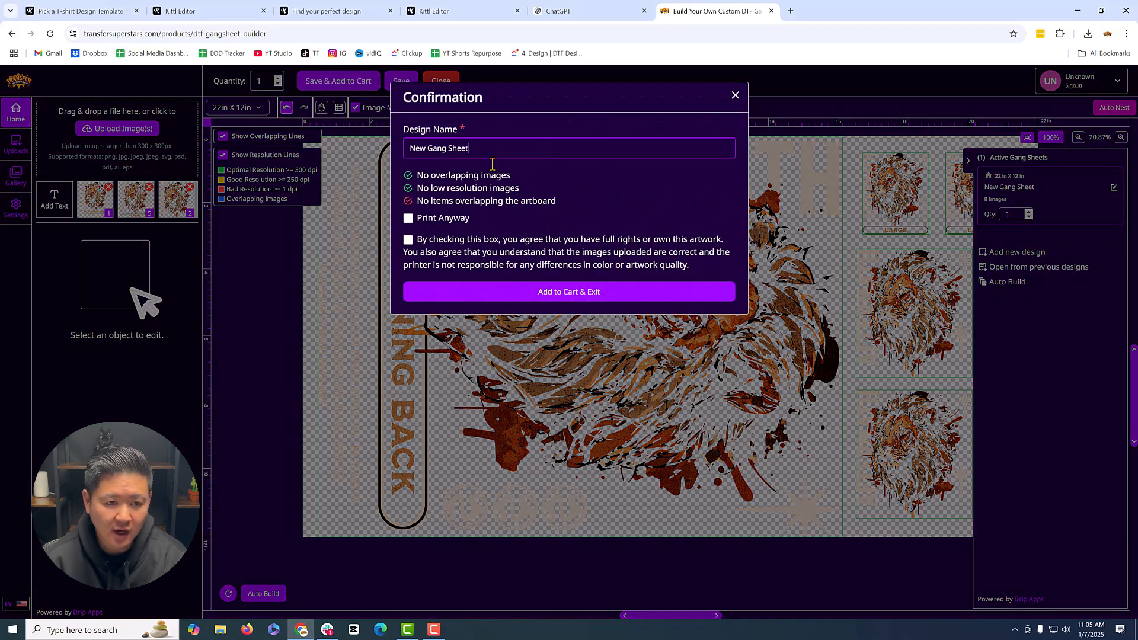
{"action": "type", "text": "2025-01-7-"}
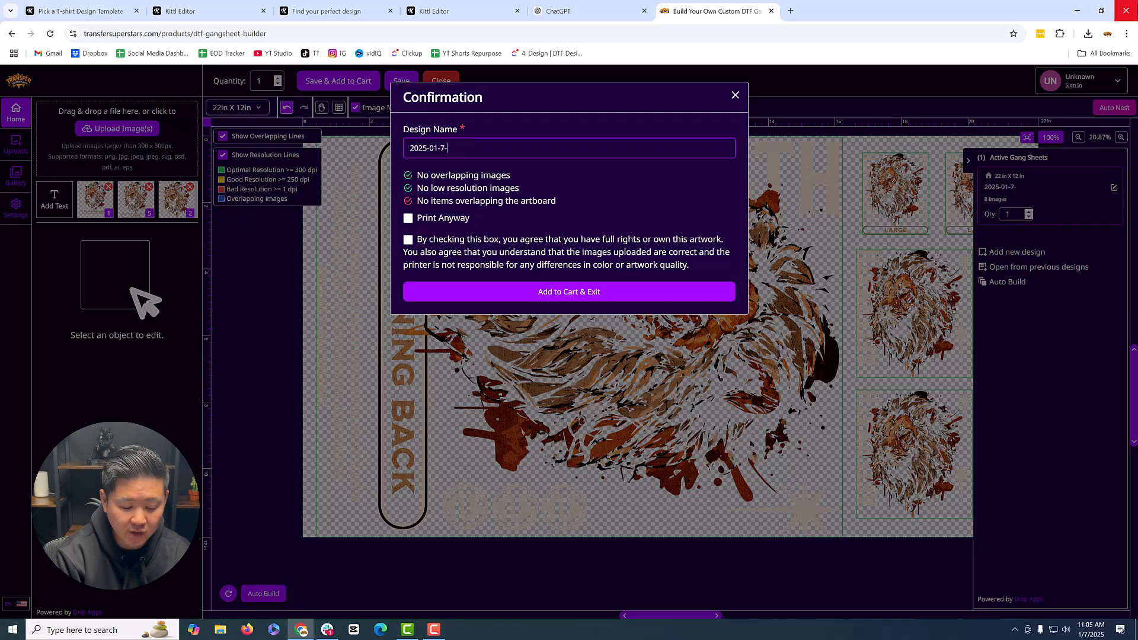
{"action": "type", "text": "Lion"}
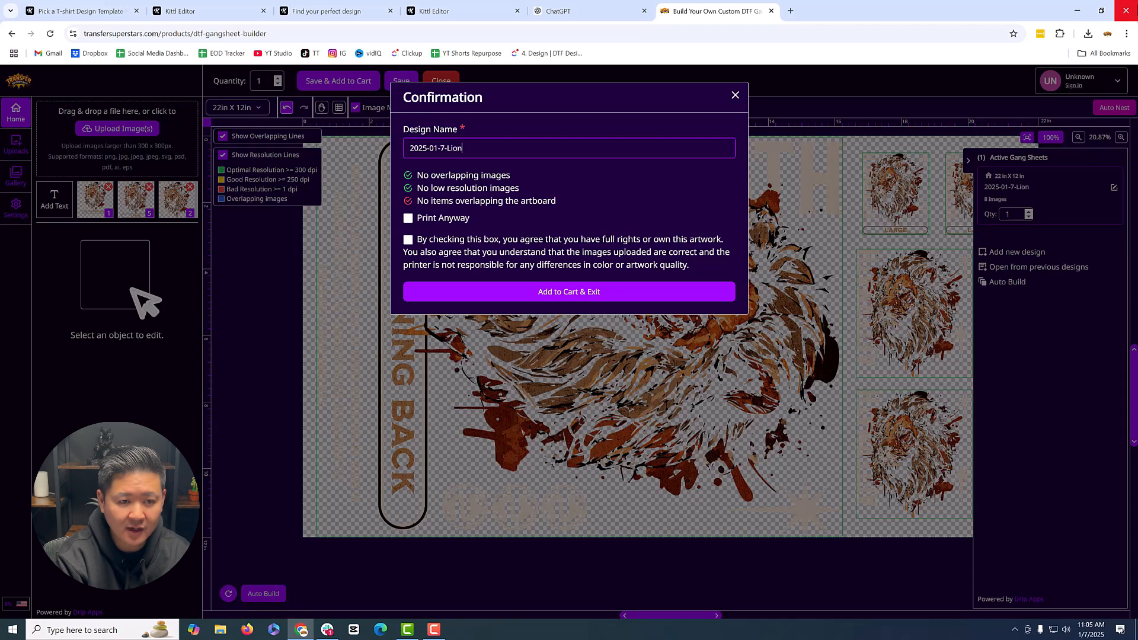
{"action": "type", "text": " Project"}
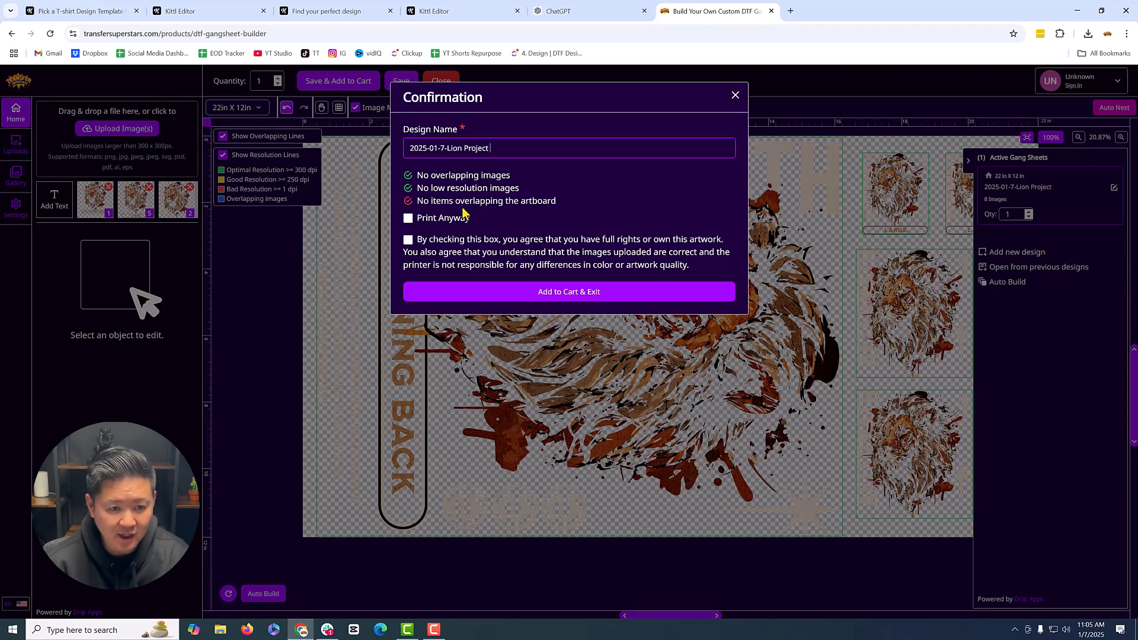
{"action": "left_click", "coordinate": [735, 96]}
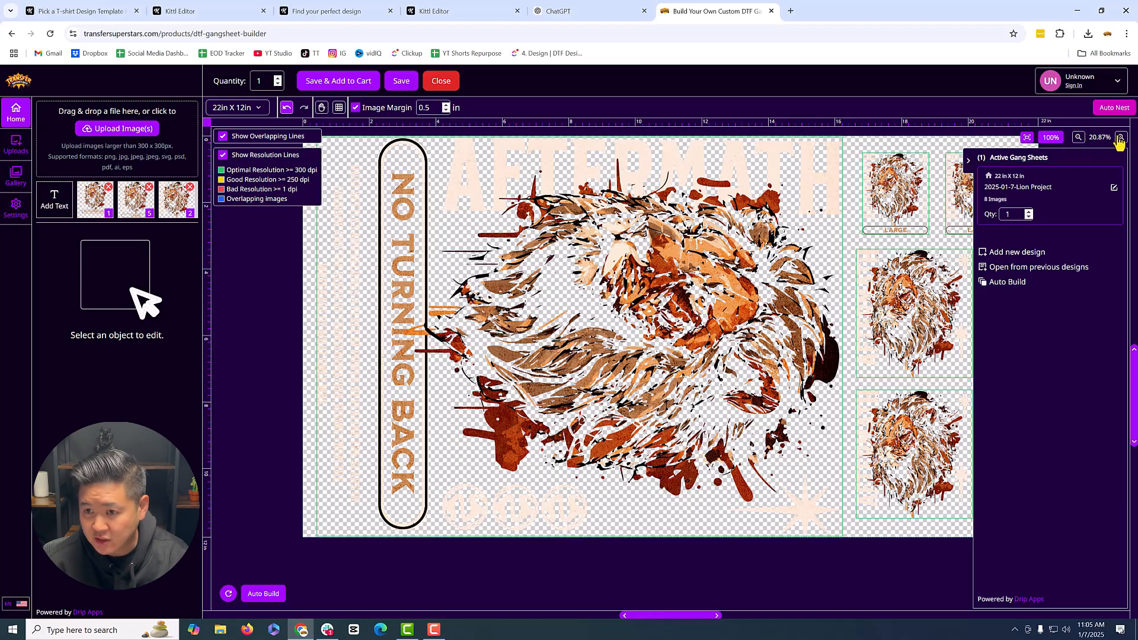
Move the large lion design left until it sits flush with the gang sheet's left edge
{"action": "left_click", "coordinate": [1078, 137]}
{"action": "left_click", "coordinate": [1079, 138]}
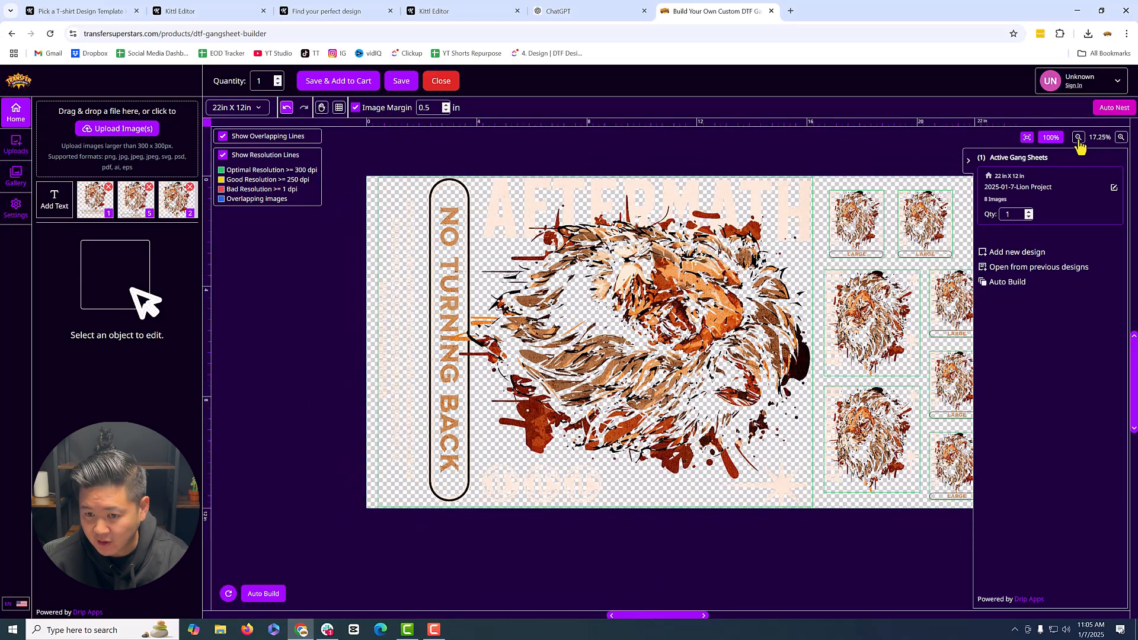
{"action": "left_click", "coordinate": [1078, 137]}
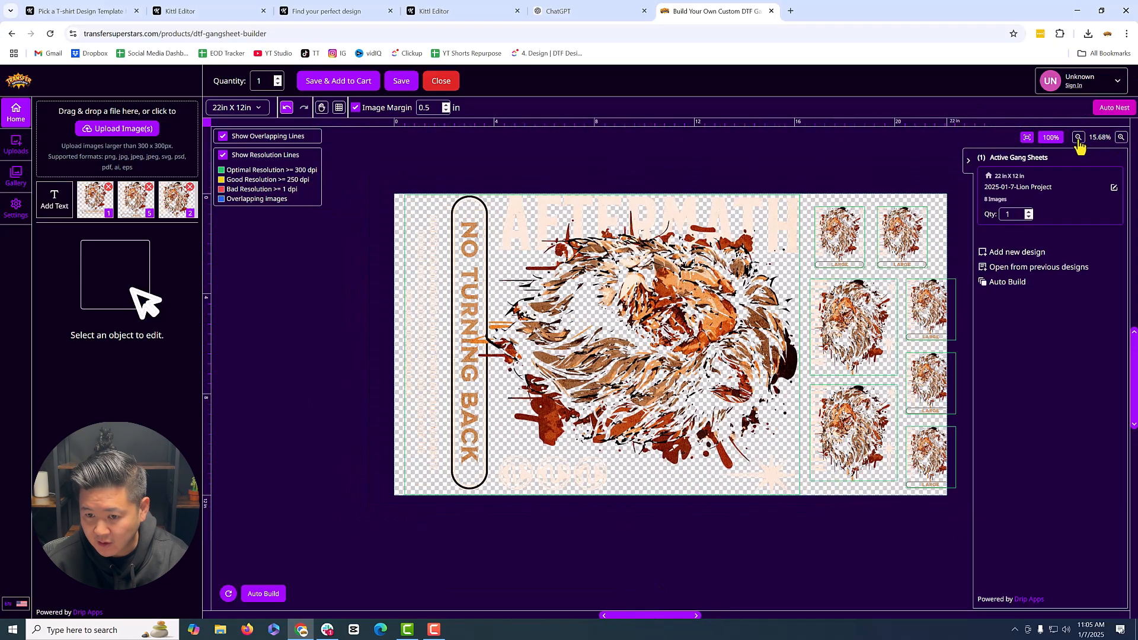
{"action": "left_click", "coordinate": [697, 615]}
{"action": "left_click_drag", "start_coordinate": [690, 370], "coordinate": [680, 370]}
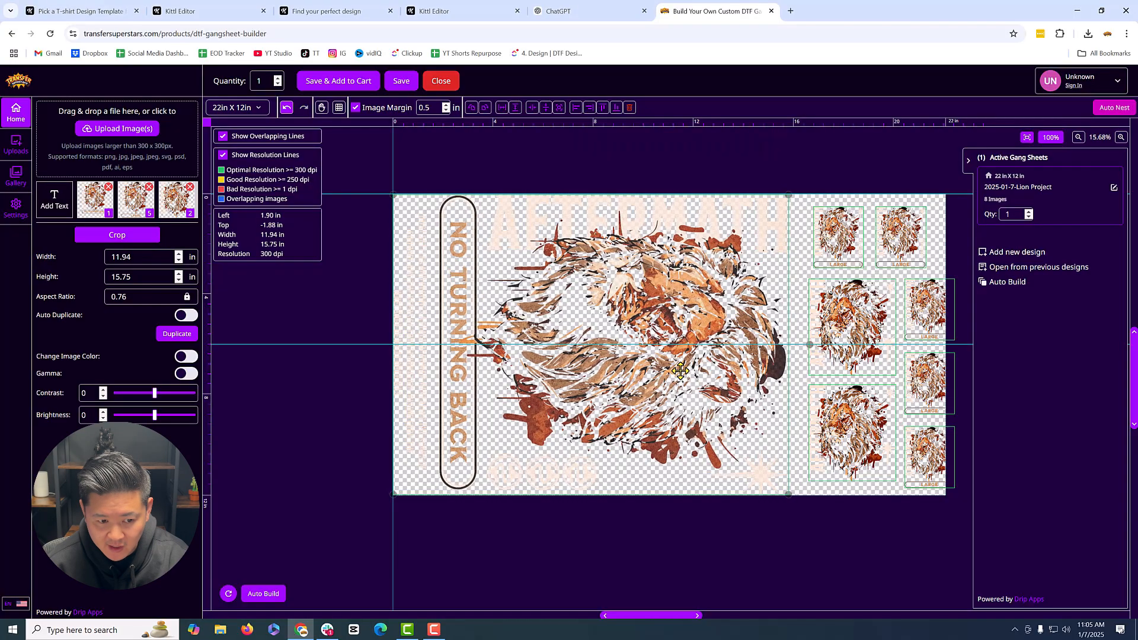
Shift the small and medium lion images up and left so they all fit inside the sheet beside the large design
{"action": "left_click", "coordinate": [895, 560]}
{"action": "left_click_drag", "start_coordinate": [879, 513], "coordinate": [825, 239]}
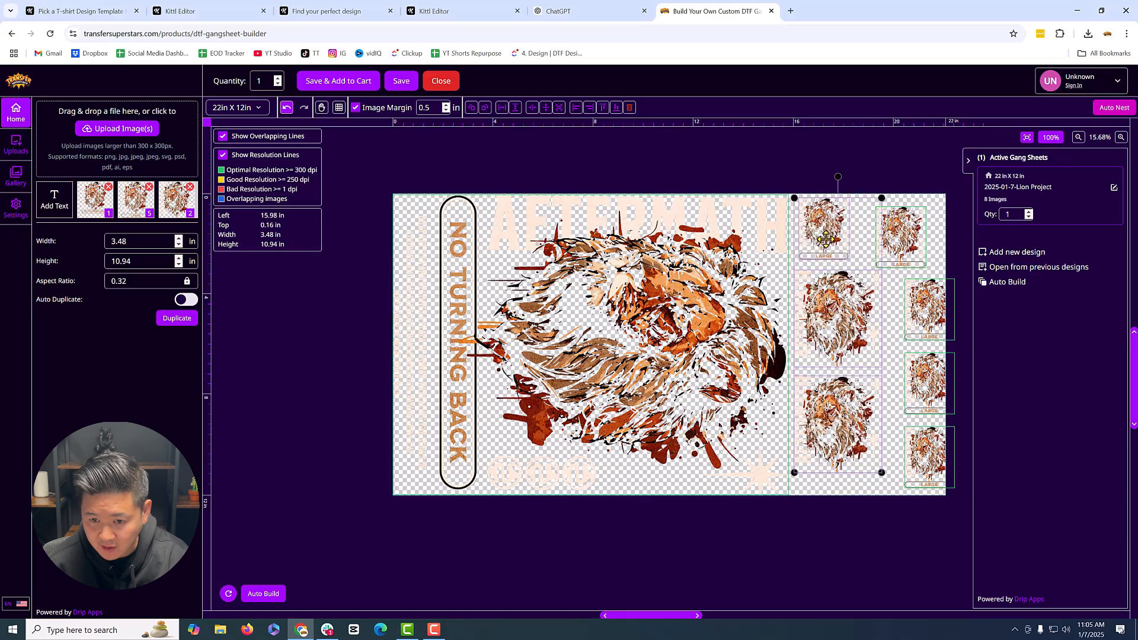
{"action": "left_click_drag", "start_coordinate": [904, 237], "coordinate": [892, 230]}
{"action": "left_click_drag", "start_coordinate": [932, 558], "coordinate": [891, 270]}
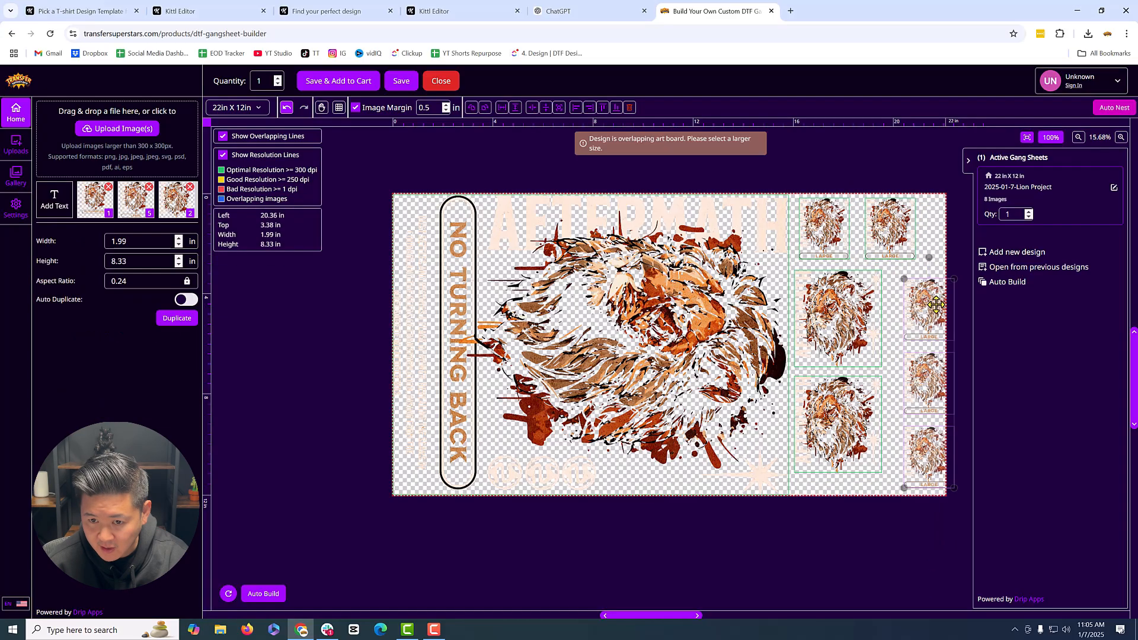
{"action": "left_click_drag", "start_coordinate": [921, 371], "coordinate": [910, 363]}
{"action": "left_click", "coordinate": [879, 520]}
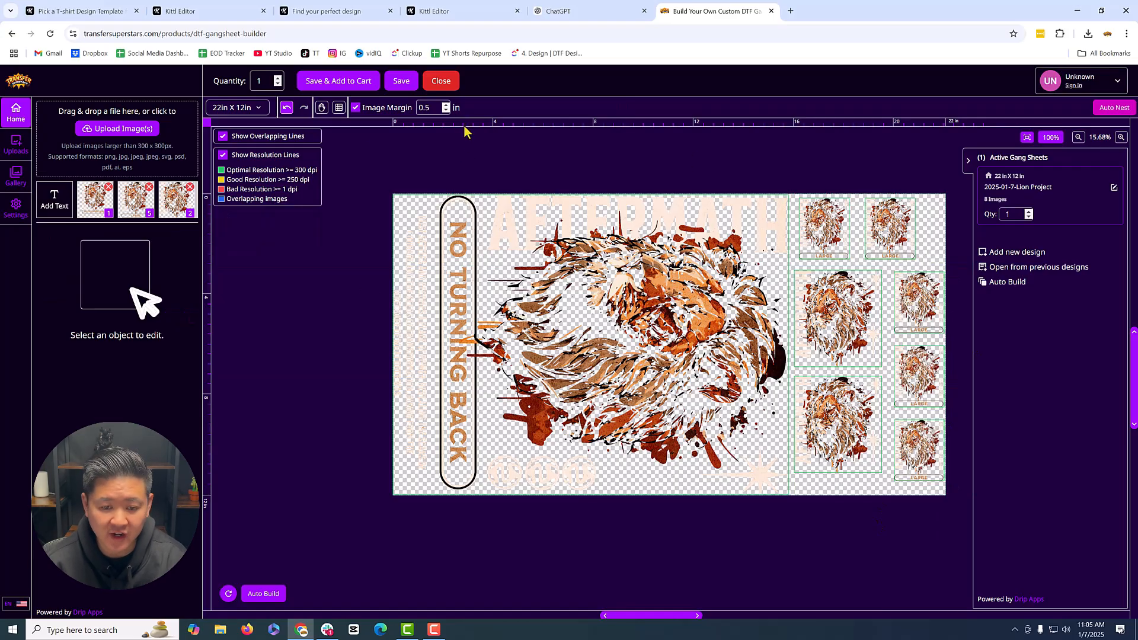
Save the gang sheet, accept the artwork rights agreement, and add it to the cart
{"action": "left_click", "coordinate": [352, 83]}
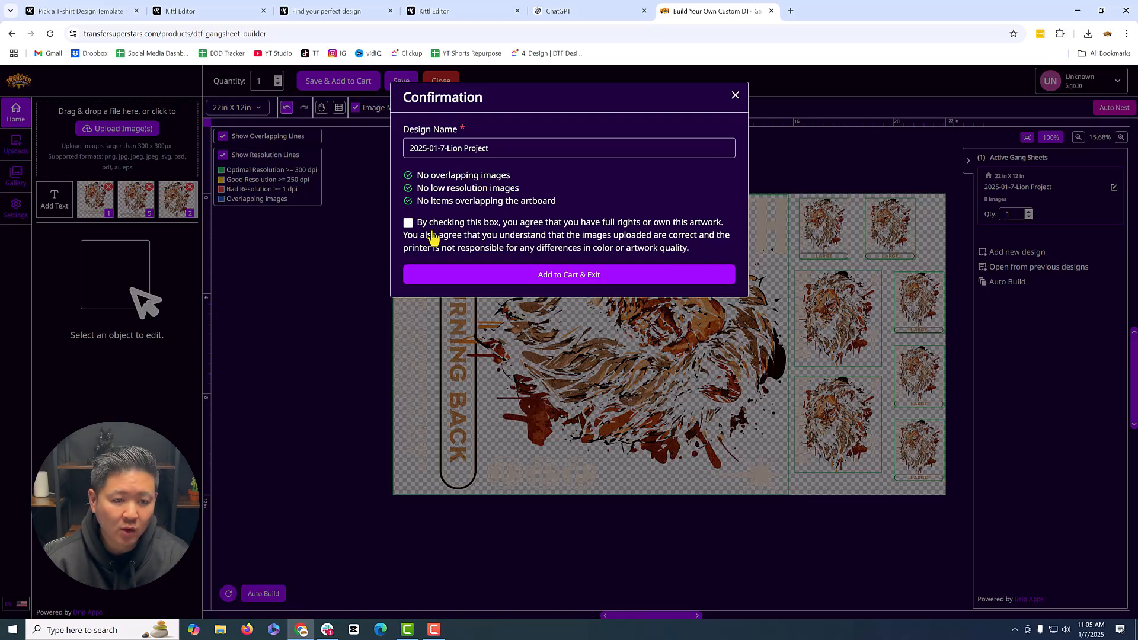
{"action": "left_click", "coordinate": [410, 226]}
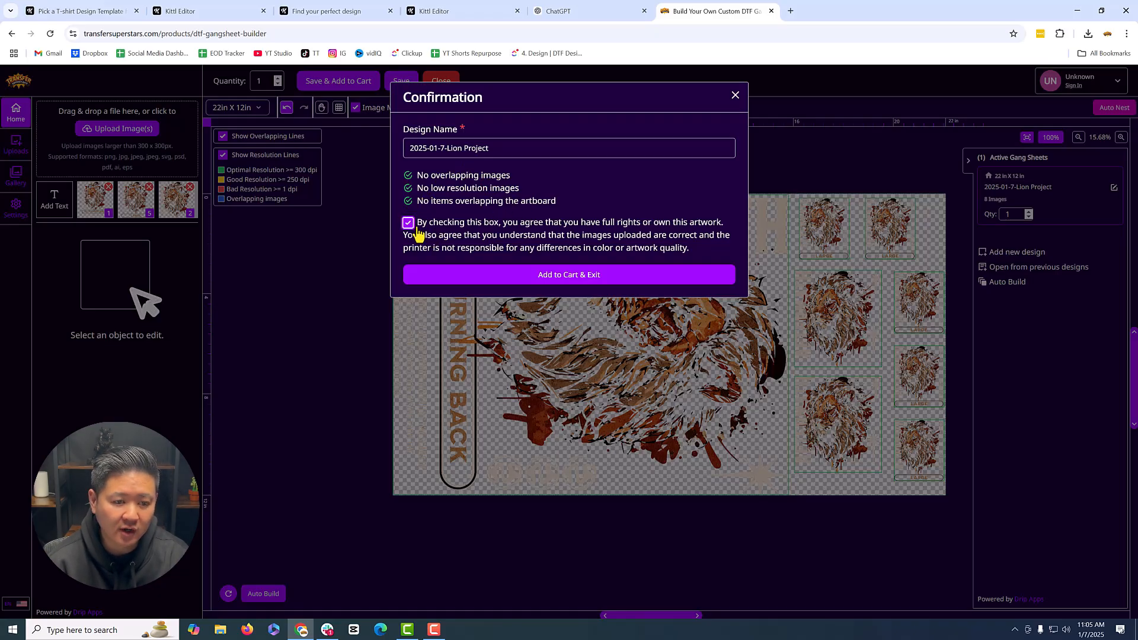
{"action": "left_click", "coordinate": [544, 275]}
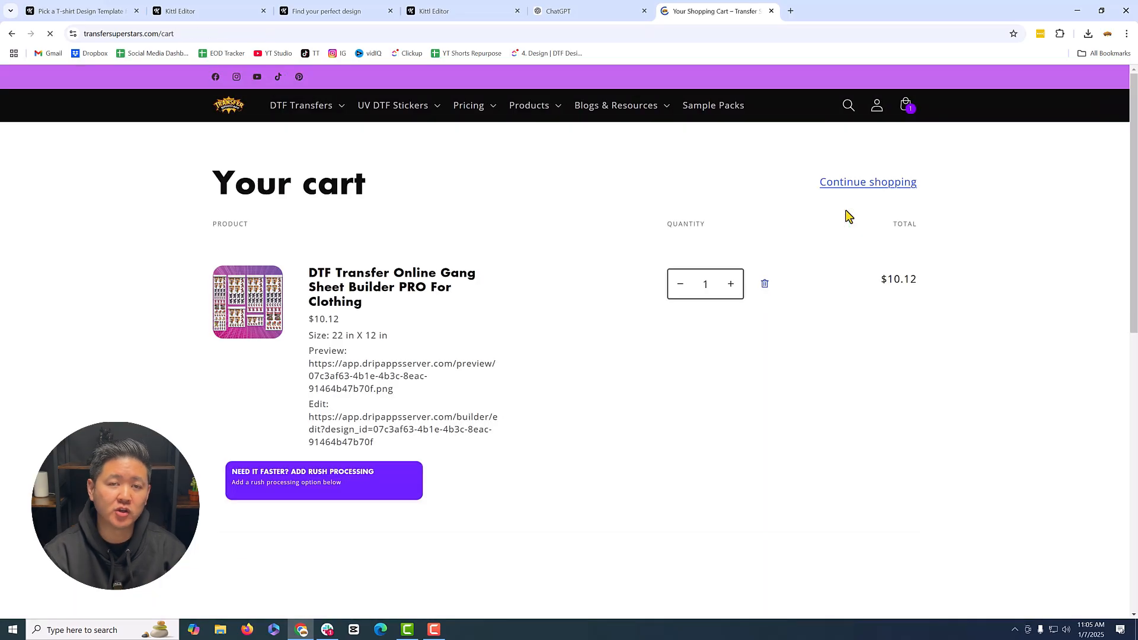